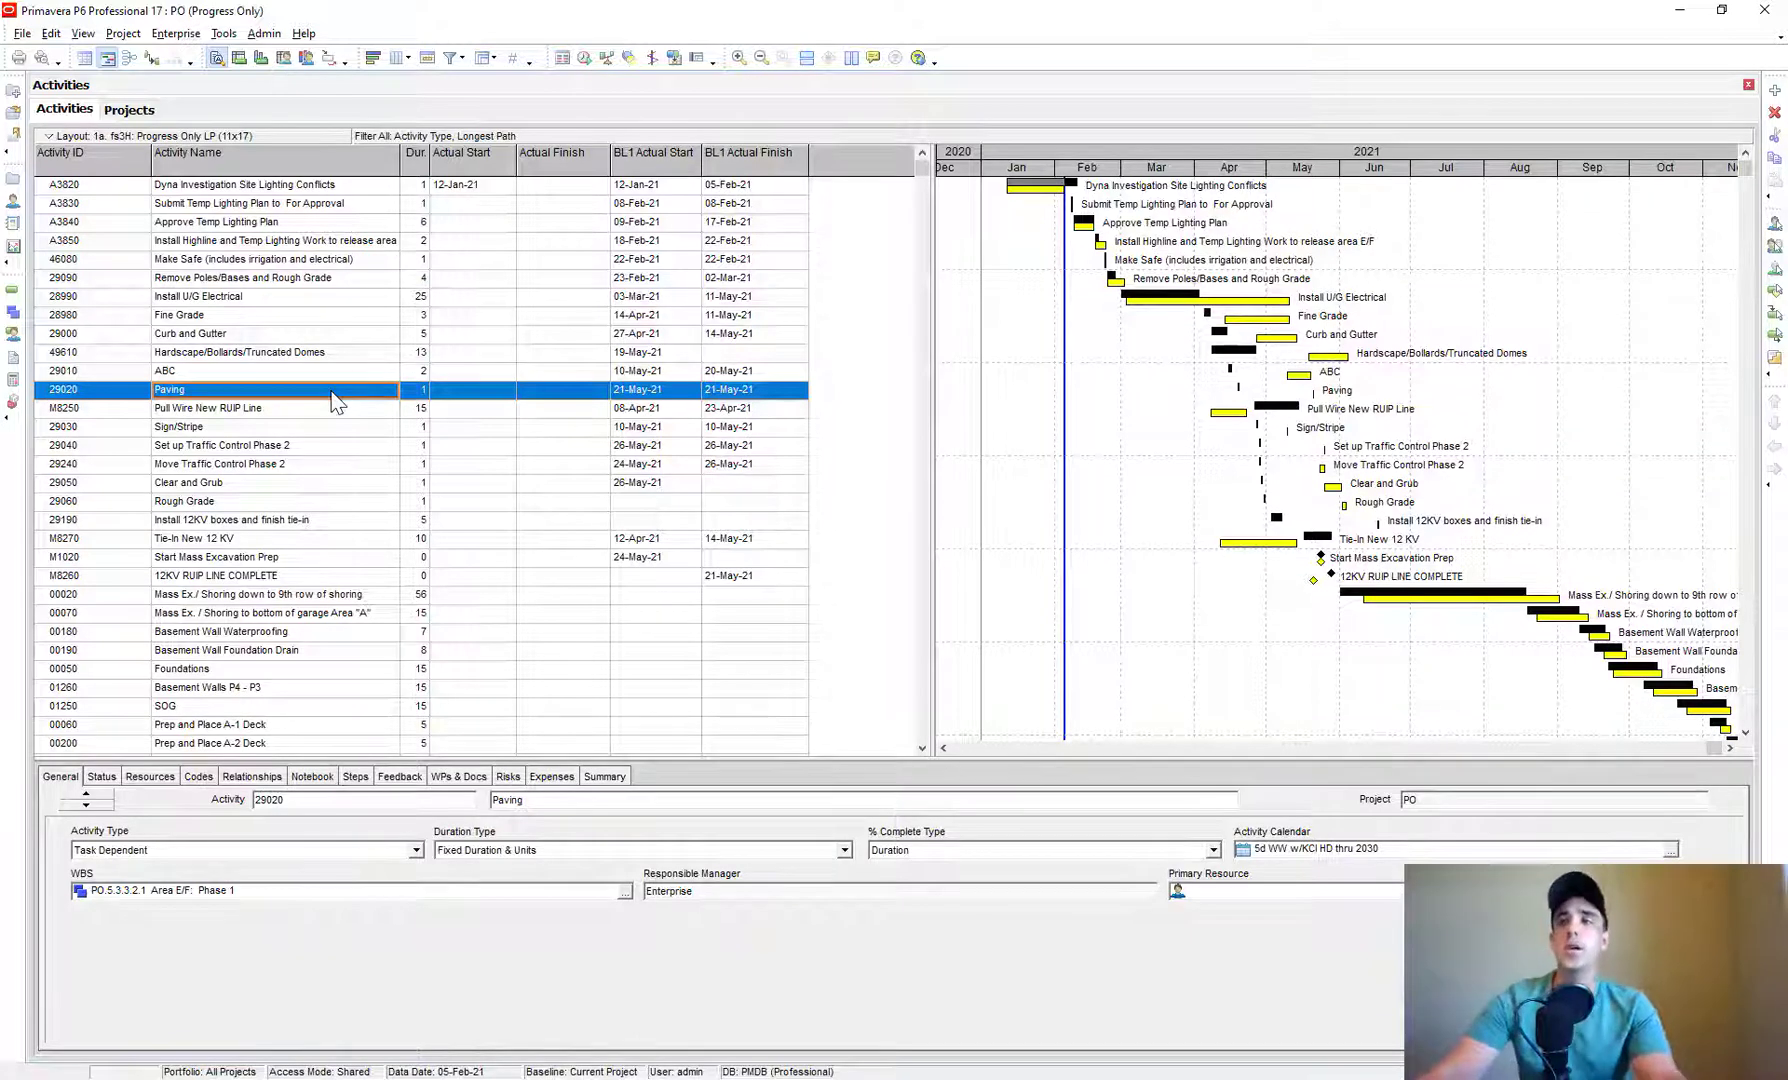
click(351, 352)
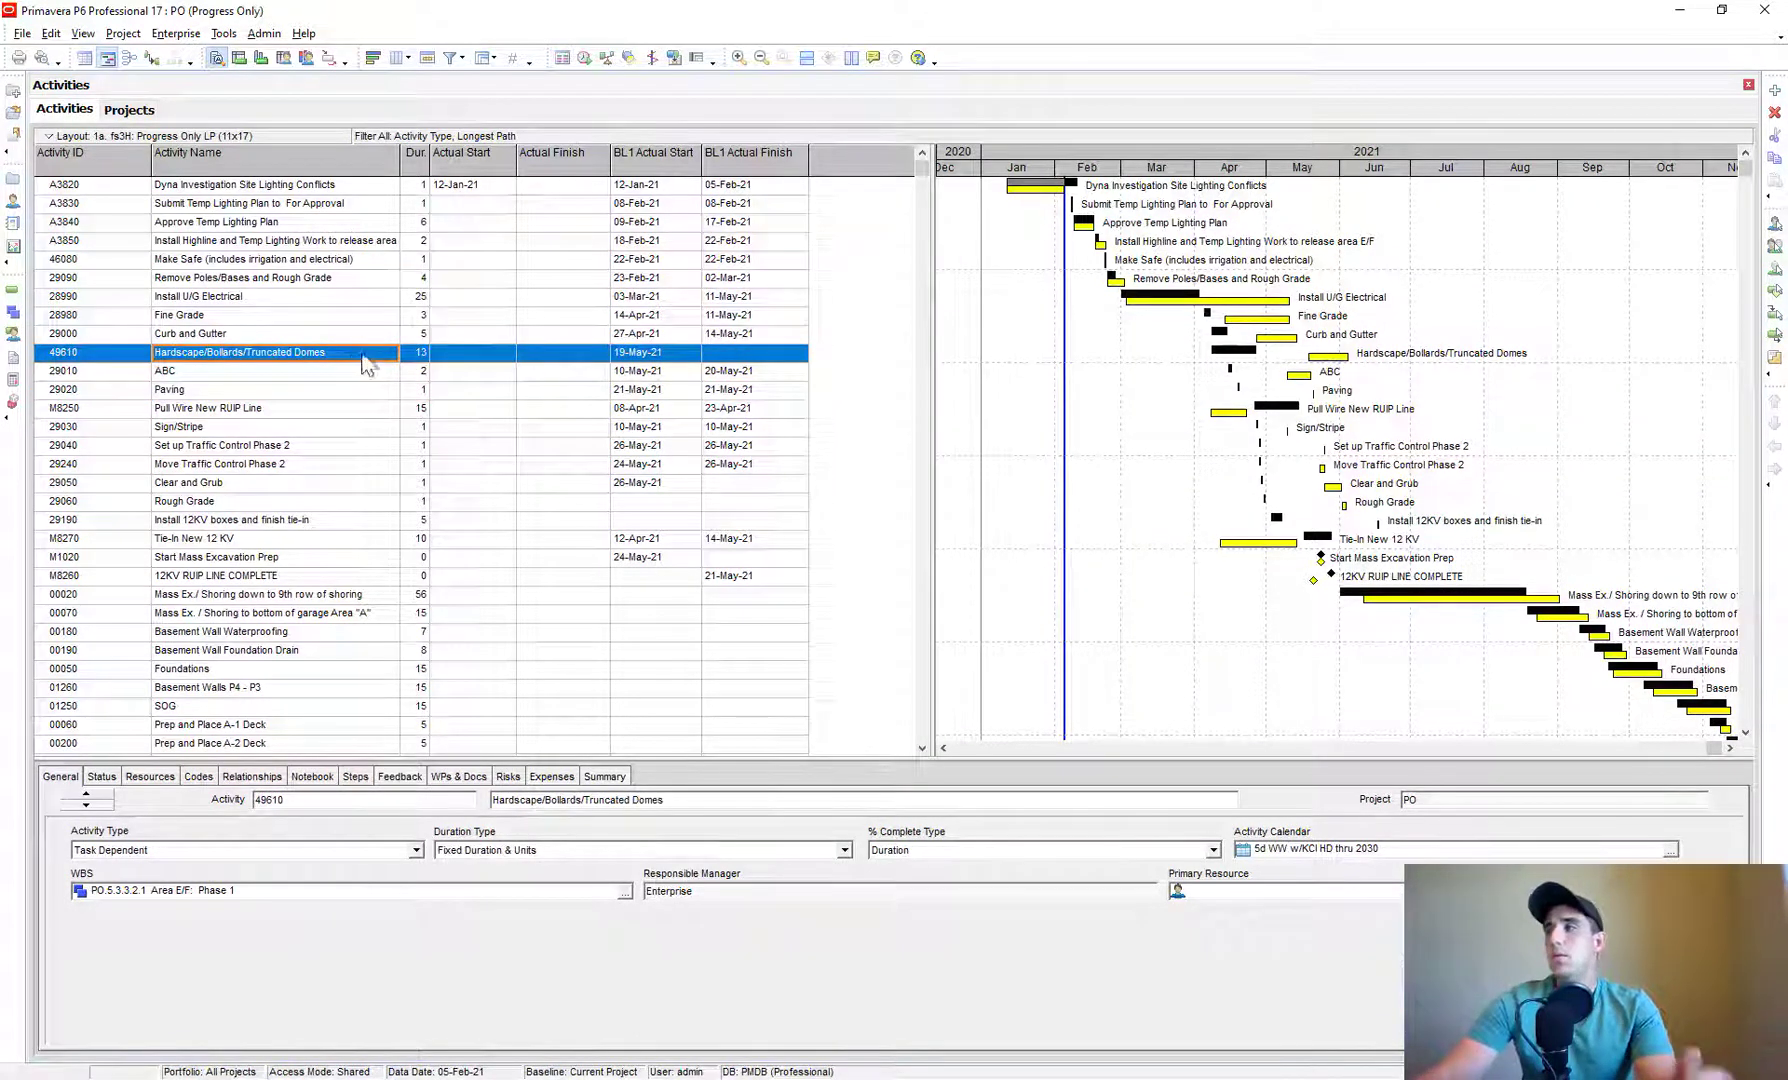
click(591, 207)
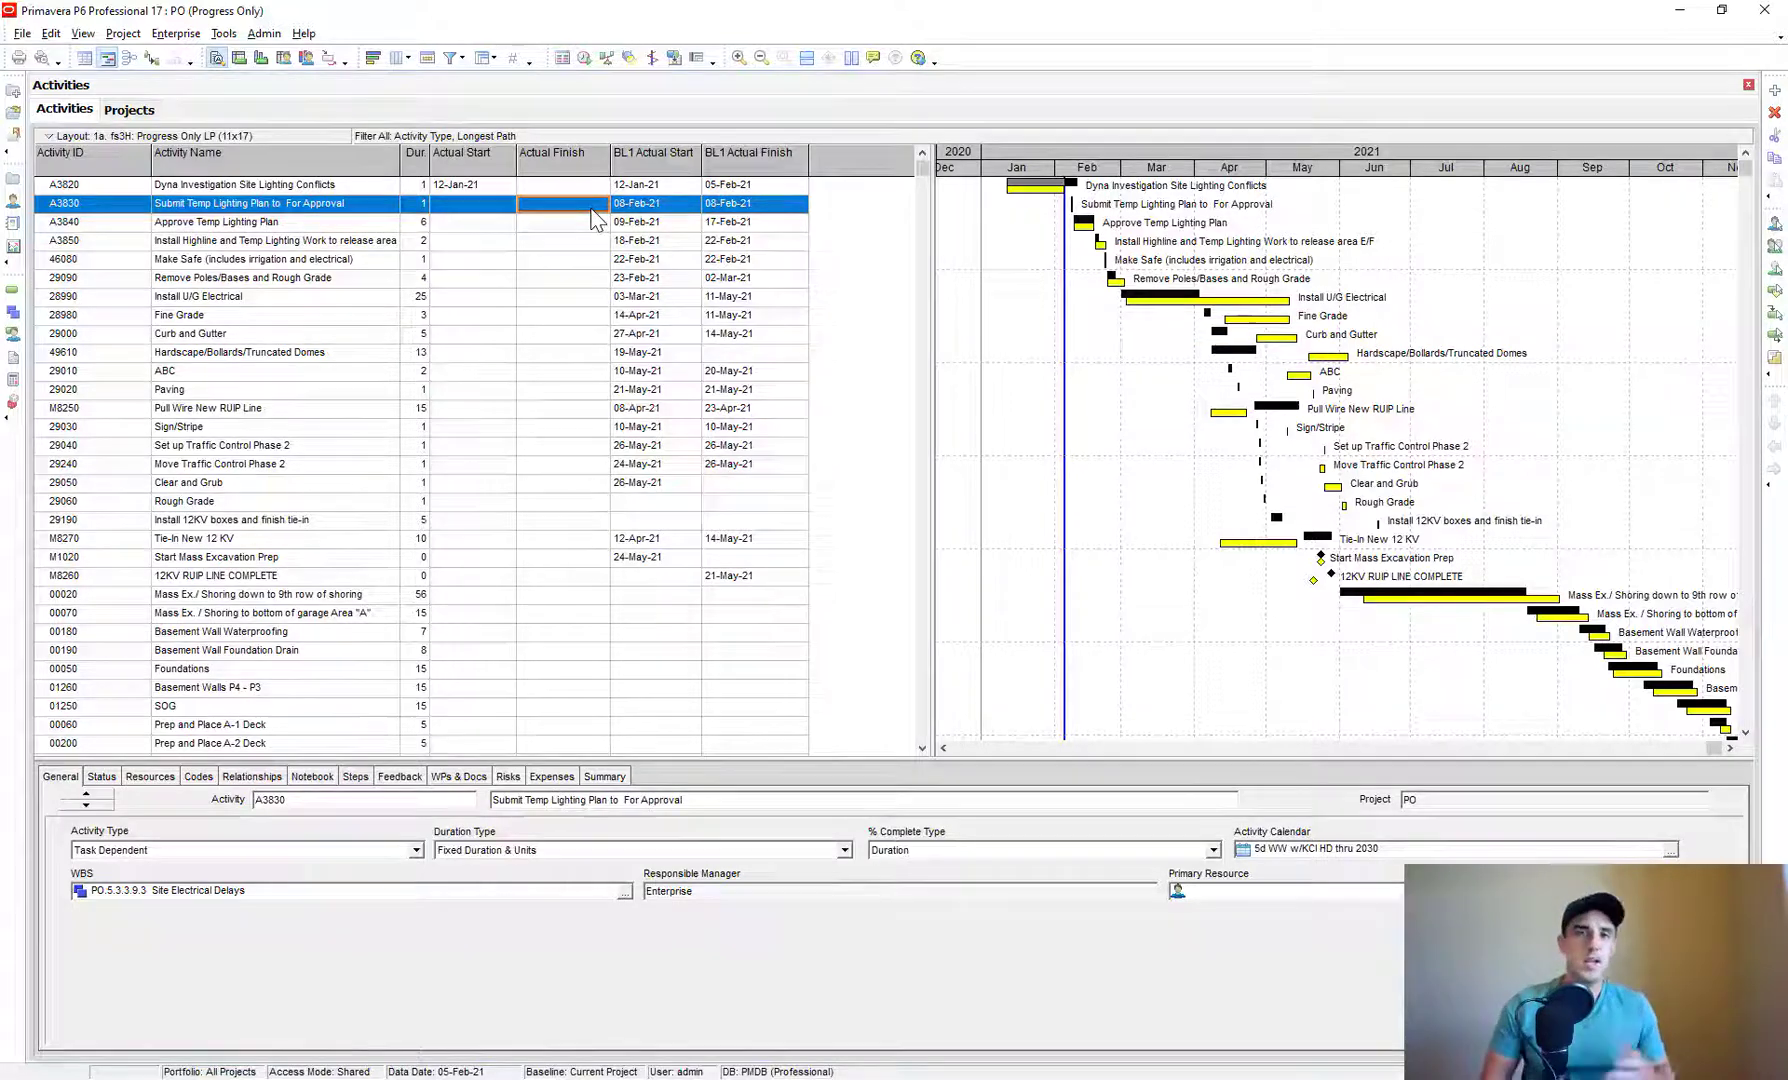
click(364, 301)
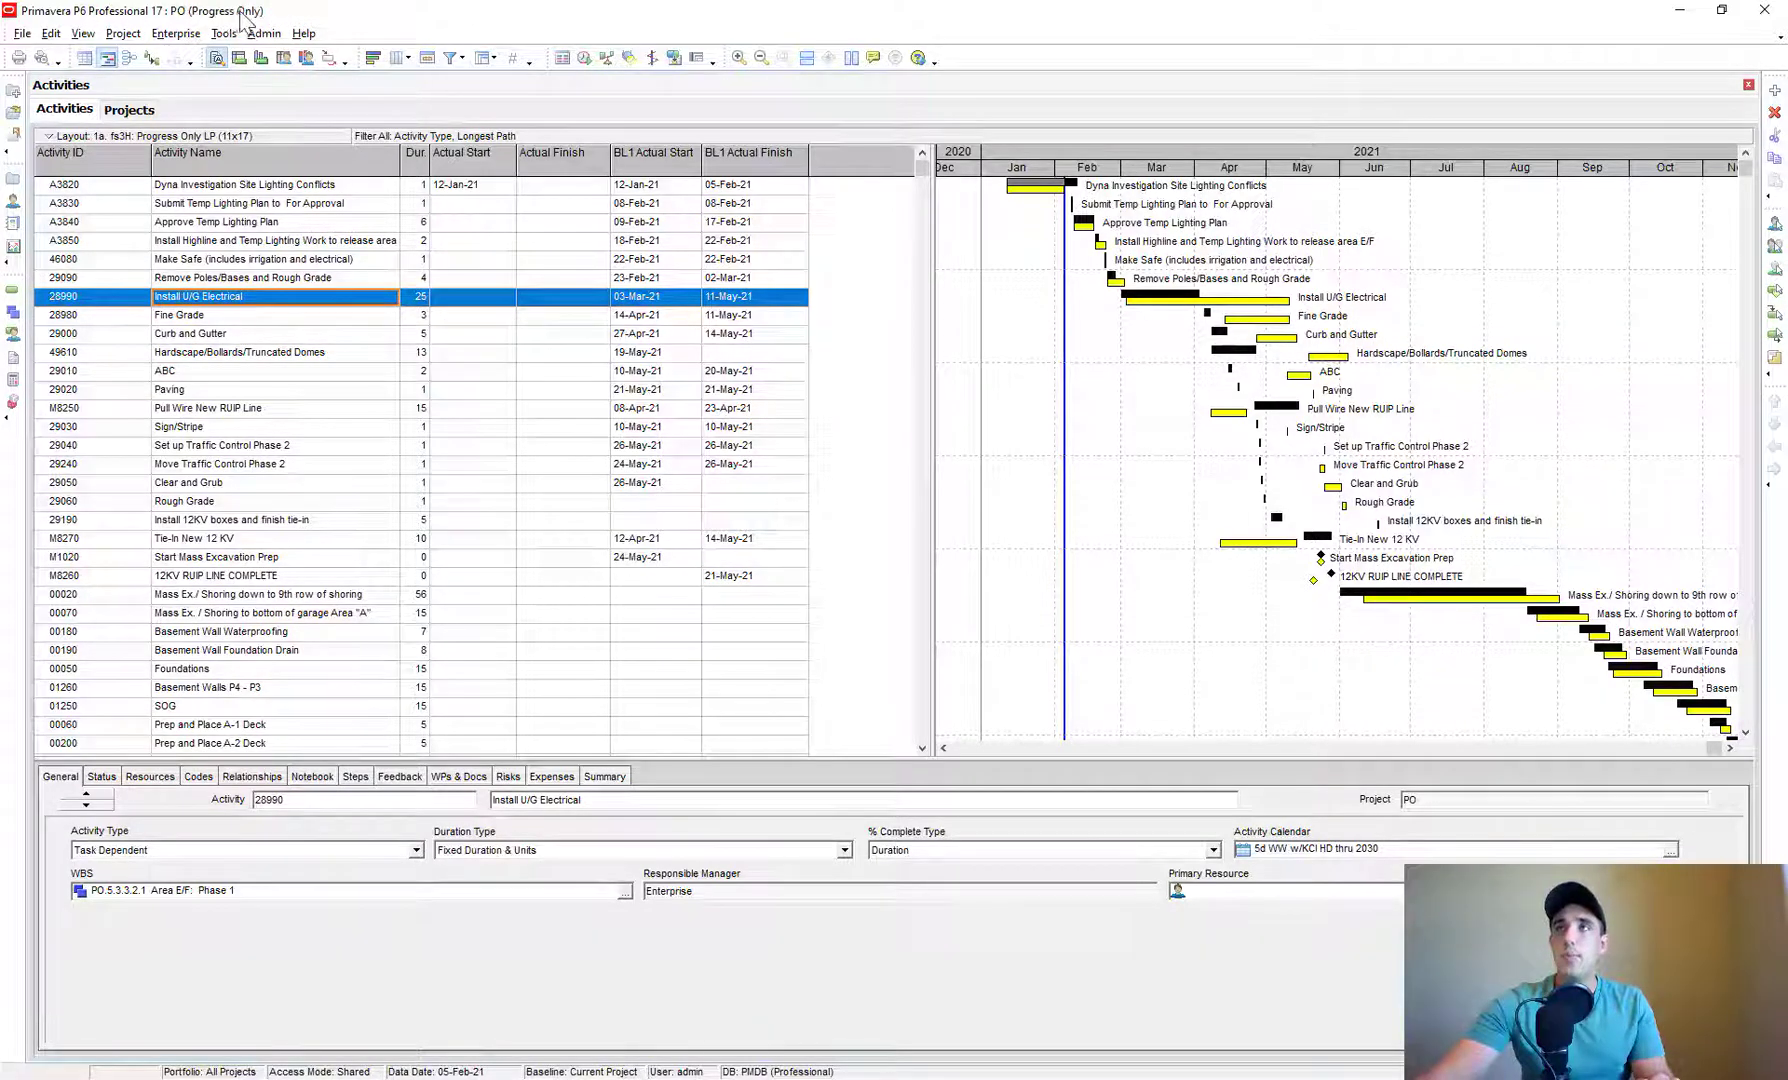
- Check the data date of the Update File baseline in the project's baseline maintenance, and close it
click(128, 34)
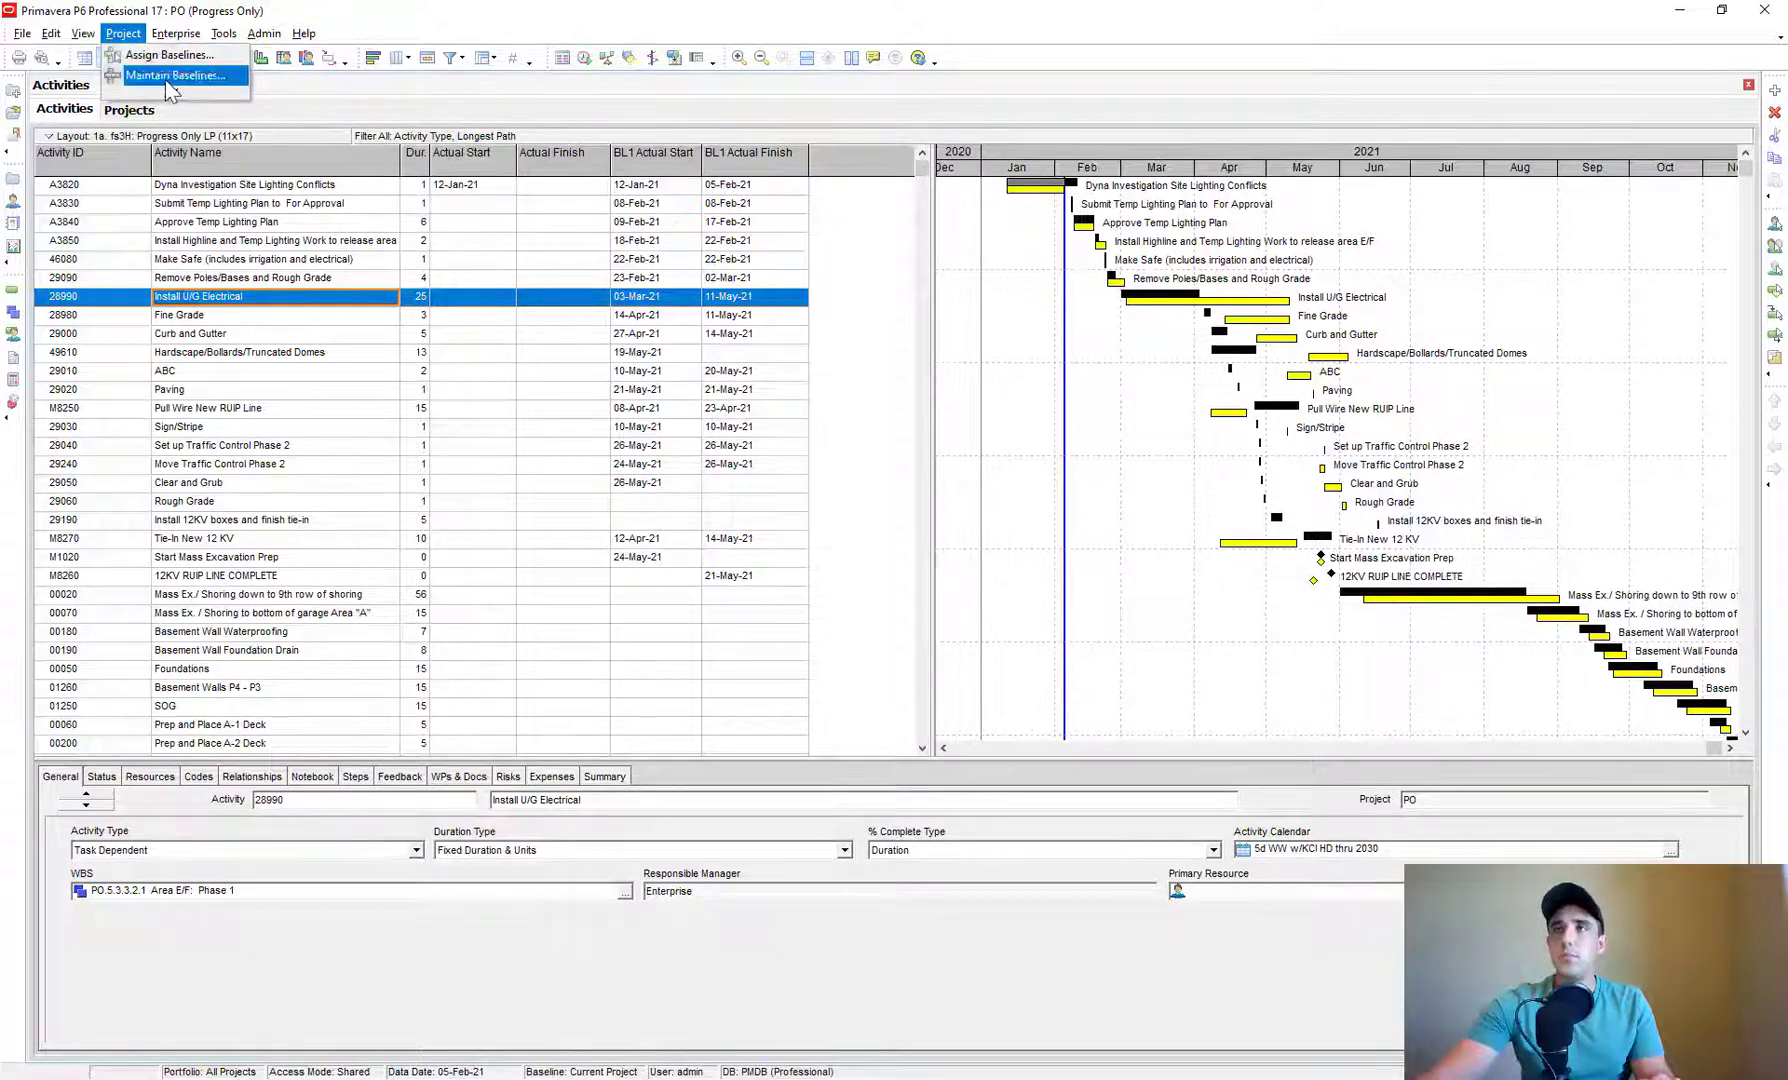
click(140, 54)
click(667, 451)
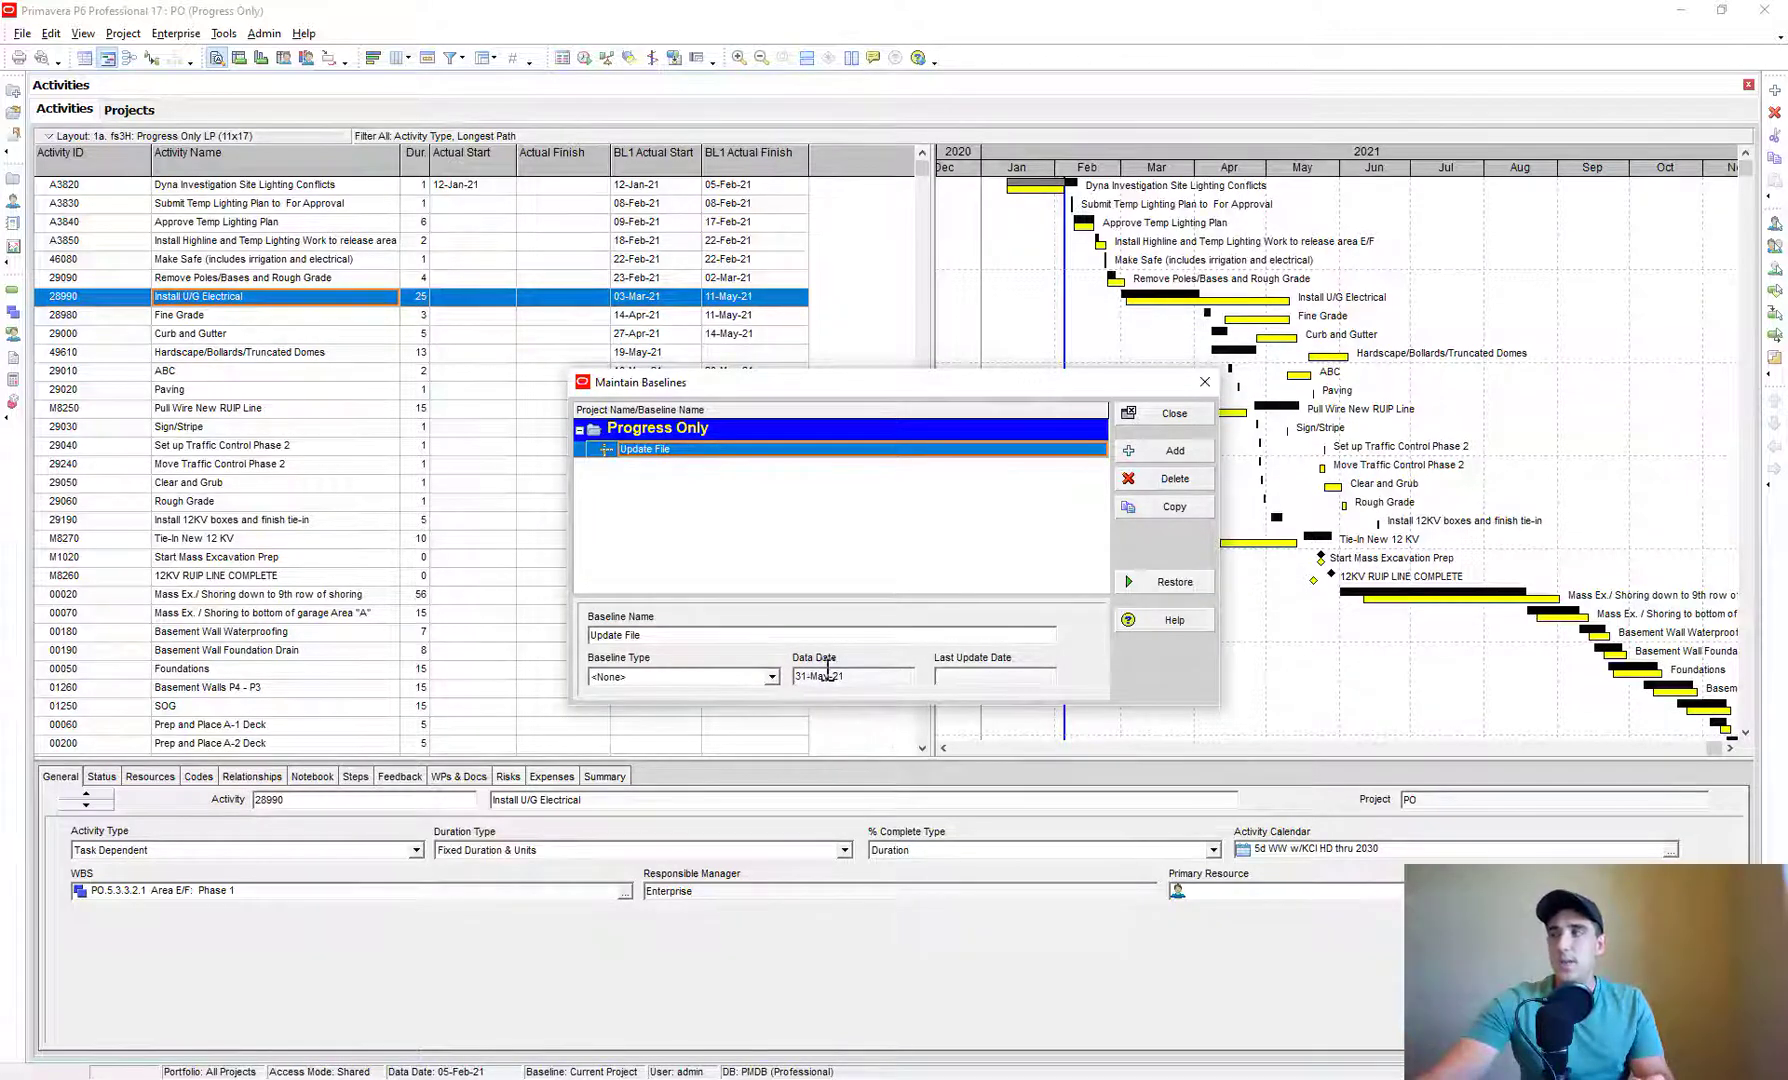
click(1168, 413)
- Assign the Update File baseline as the primary user baseline of the Progress Only project
click(123, 33)
click(150, 55)
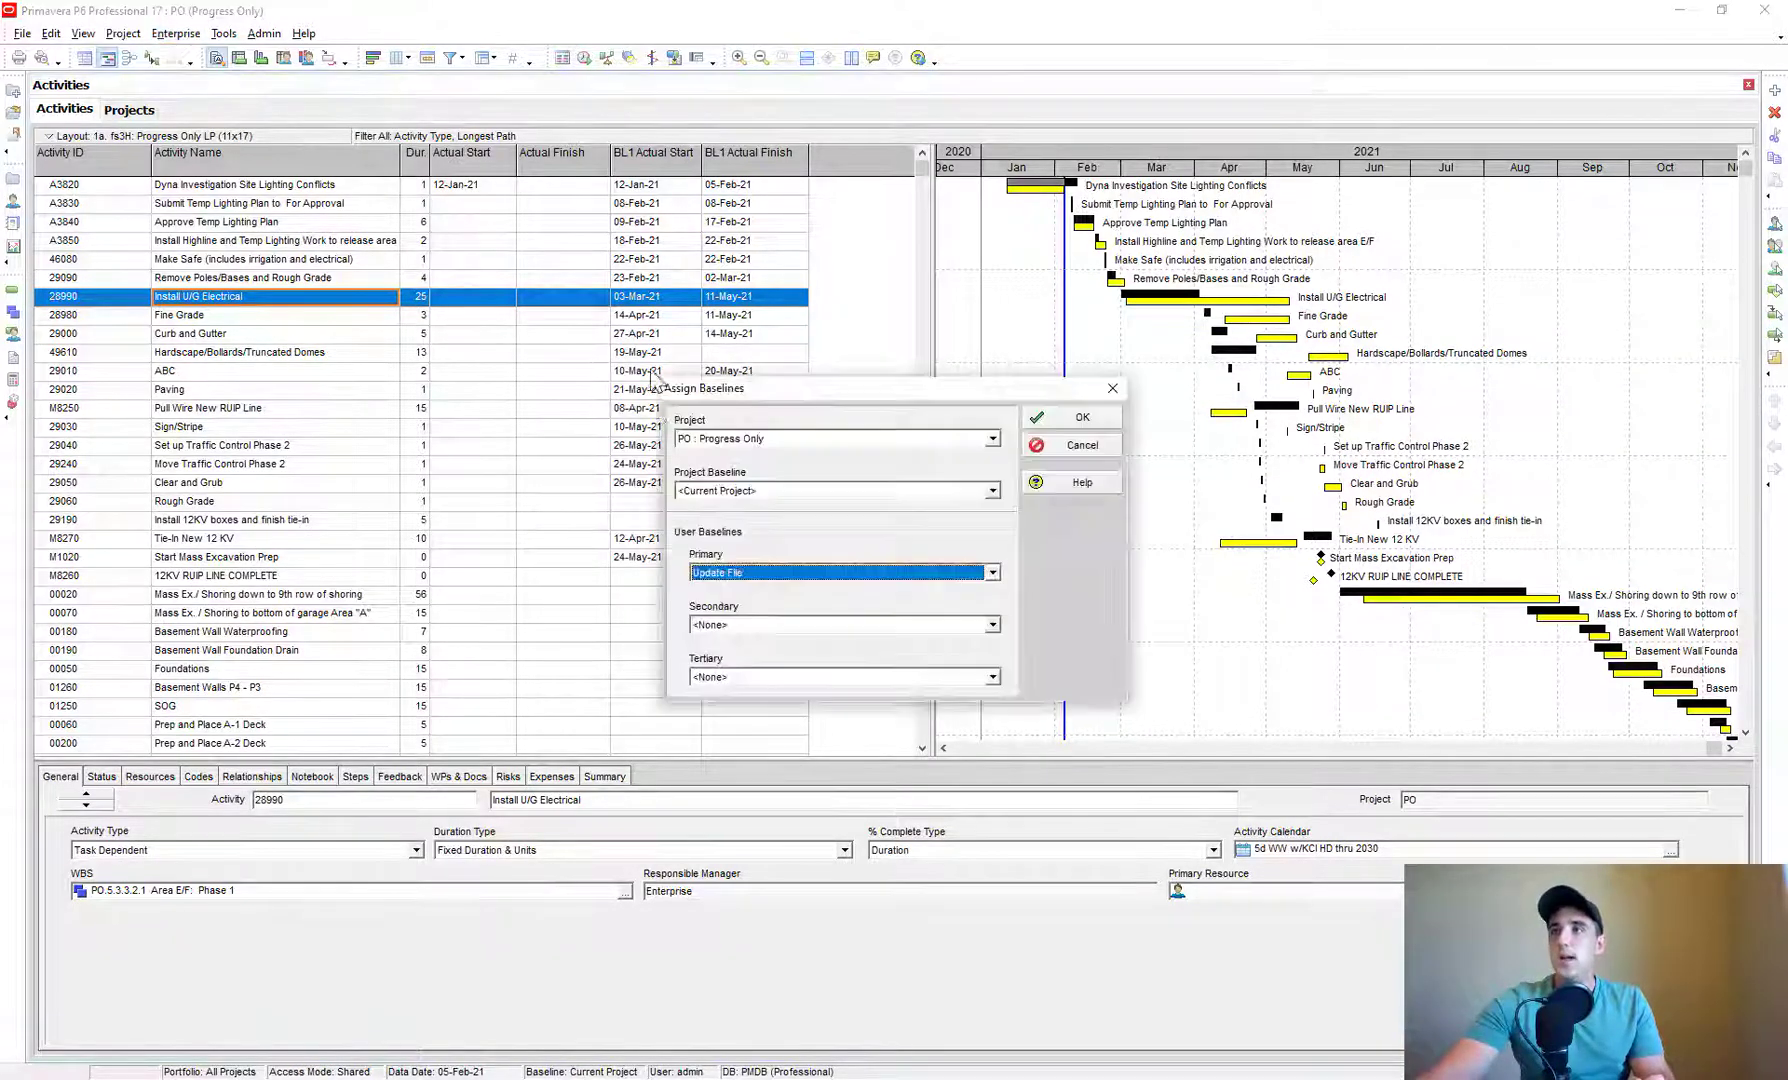
click(735, 572)
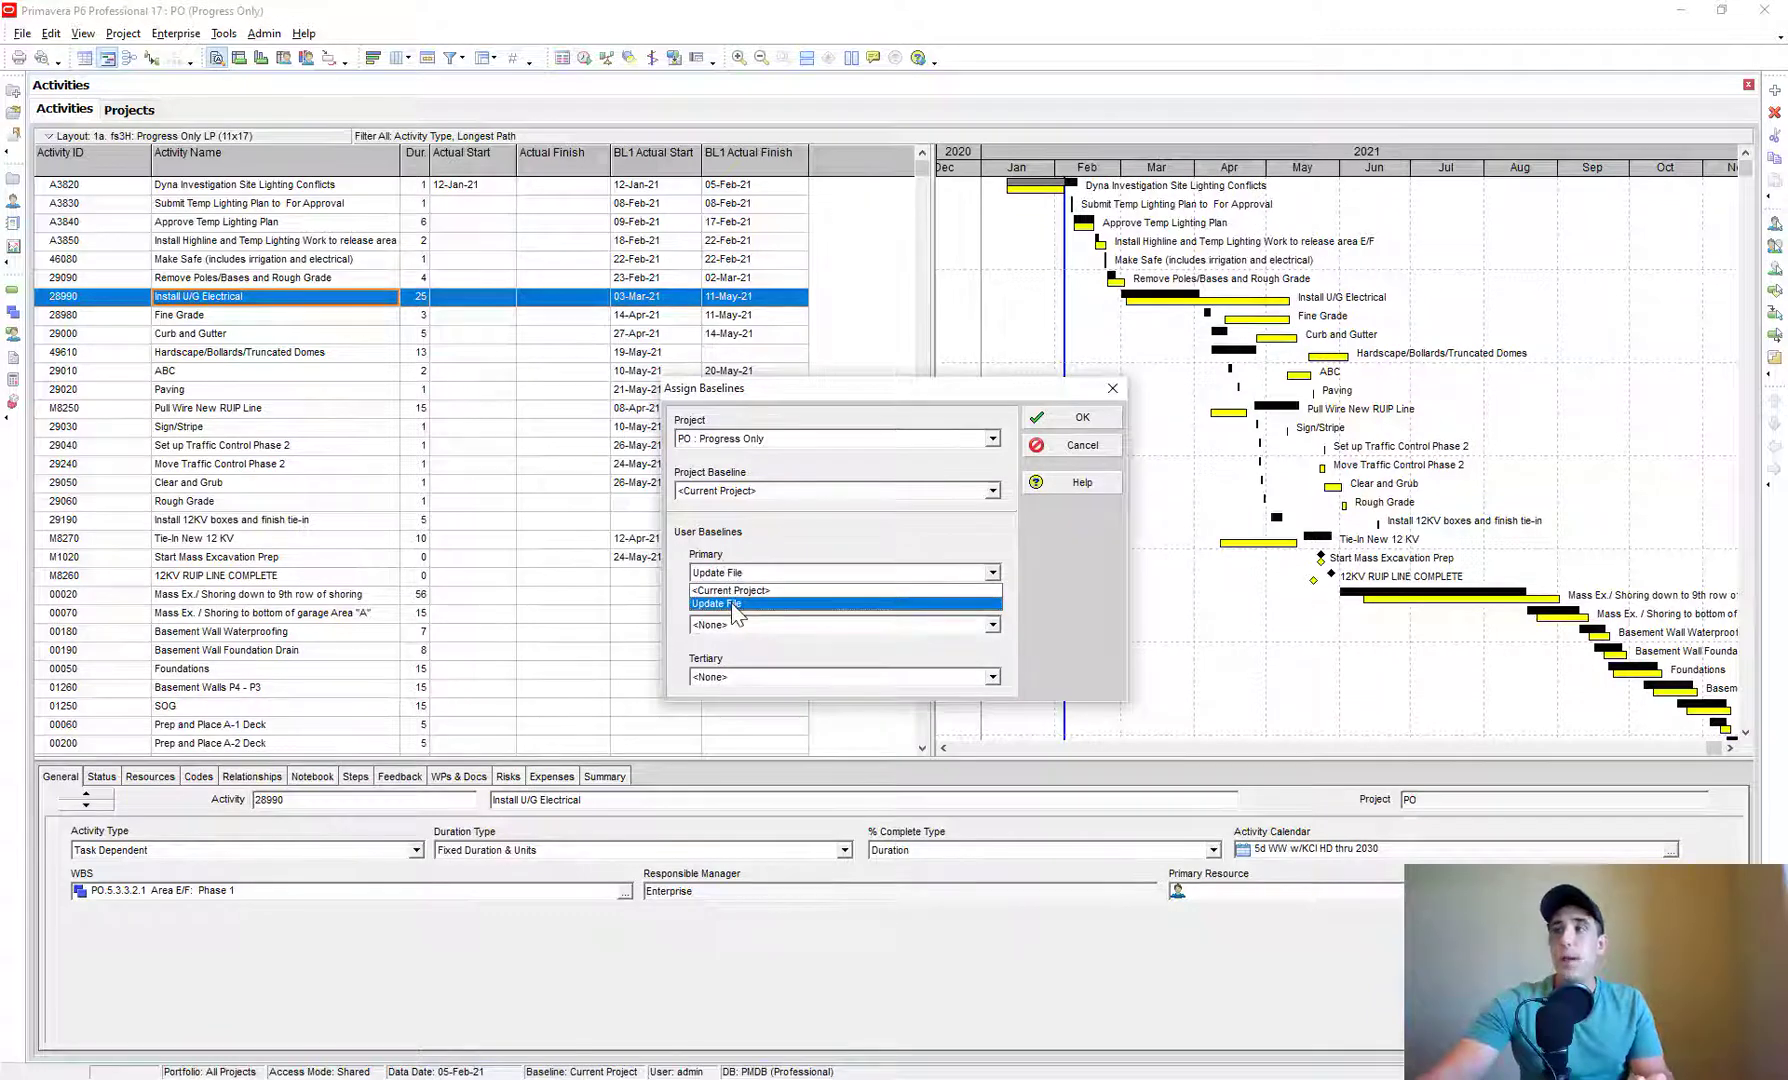
click(738, 604)
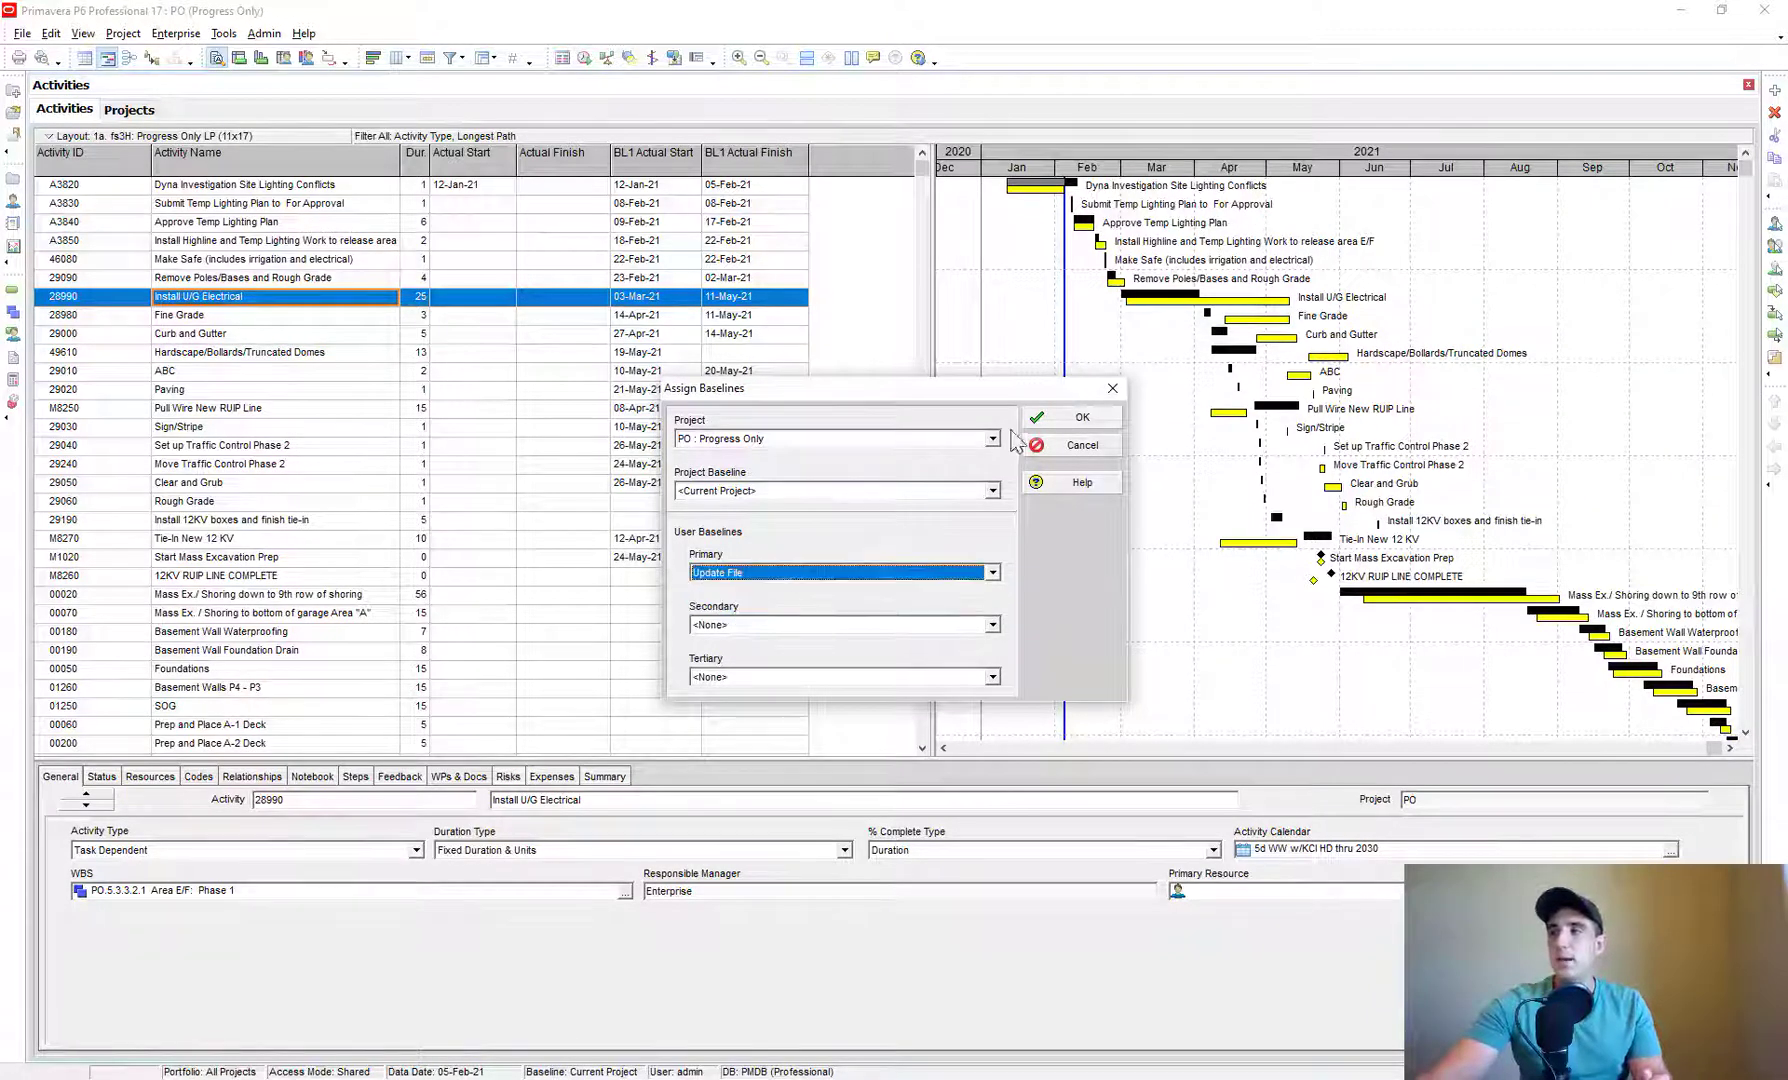
click(1077, 419)
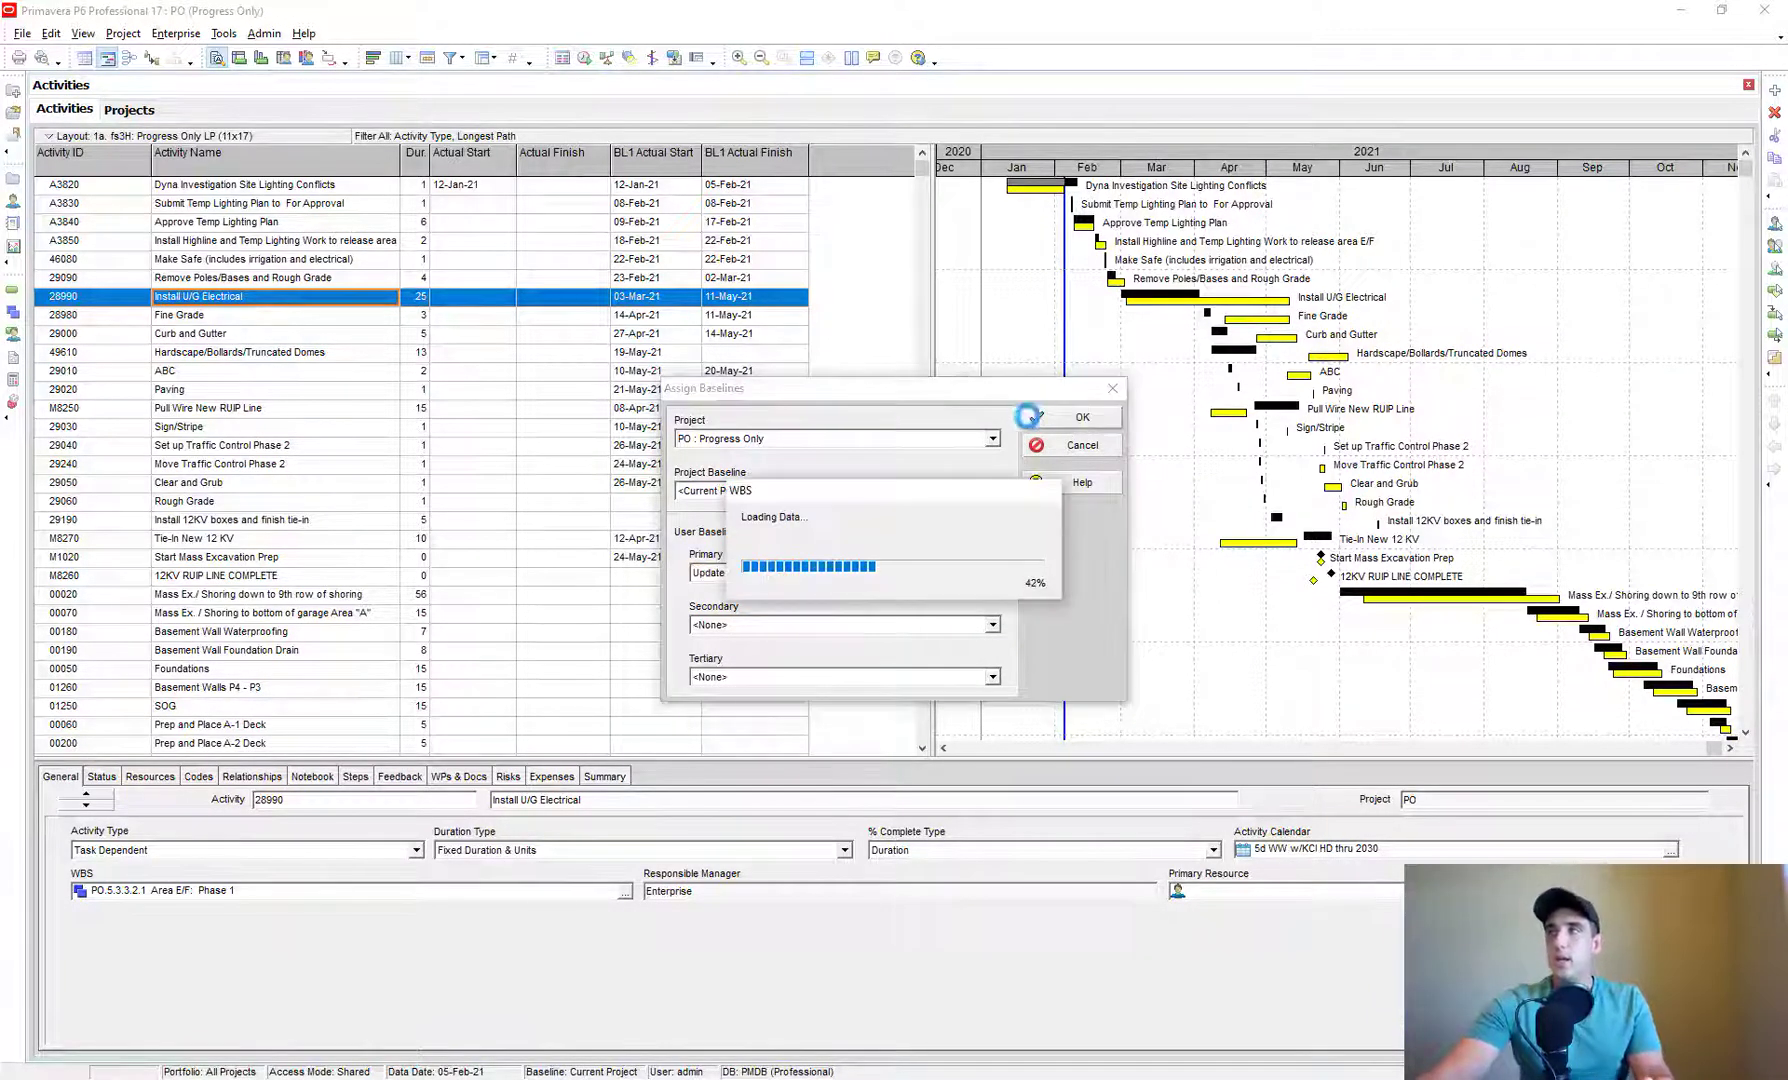
- Compare the Actual Start and Finish columns with the BL1 Actual Start and Finish columns for the first activities in the table
click(585, 376)
click(472, 186)
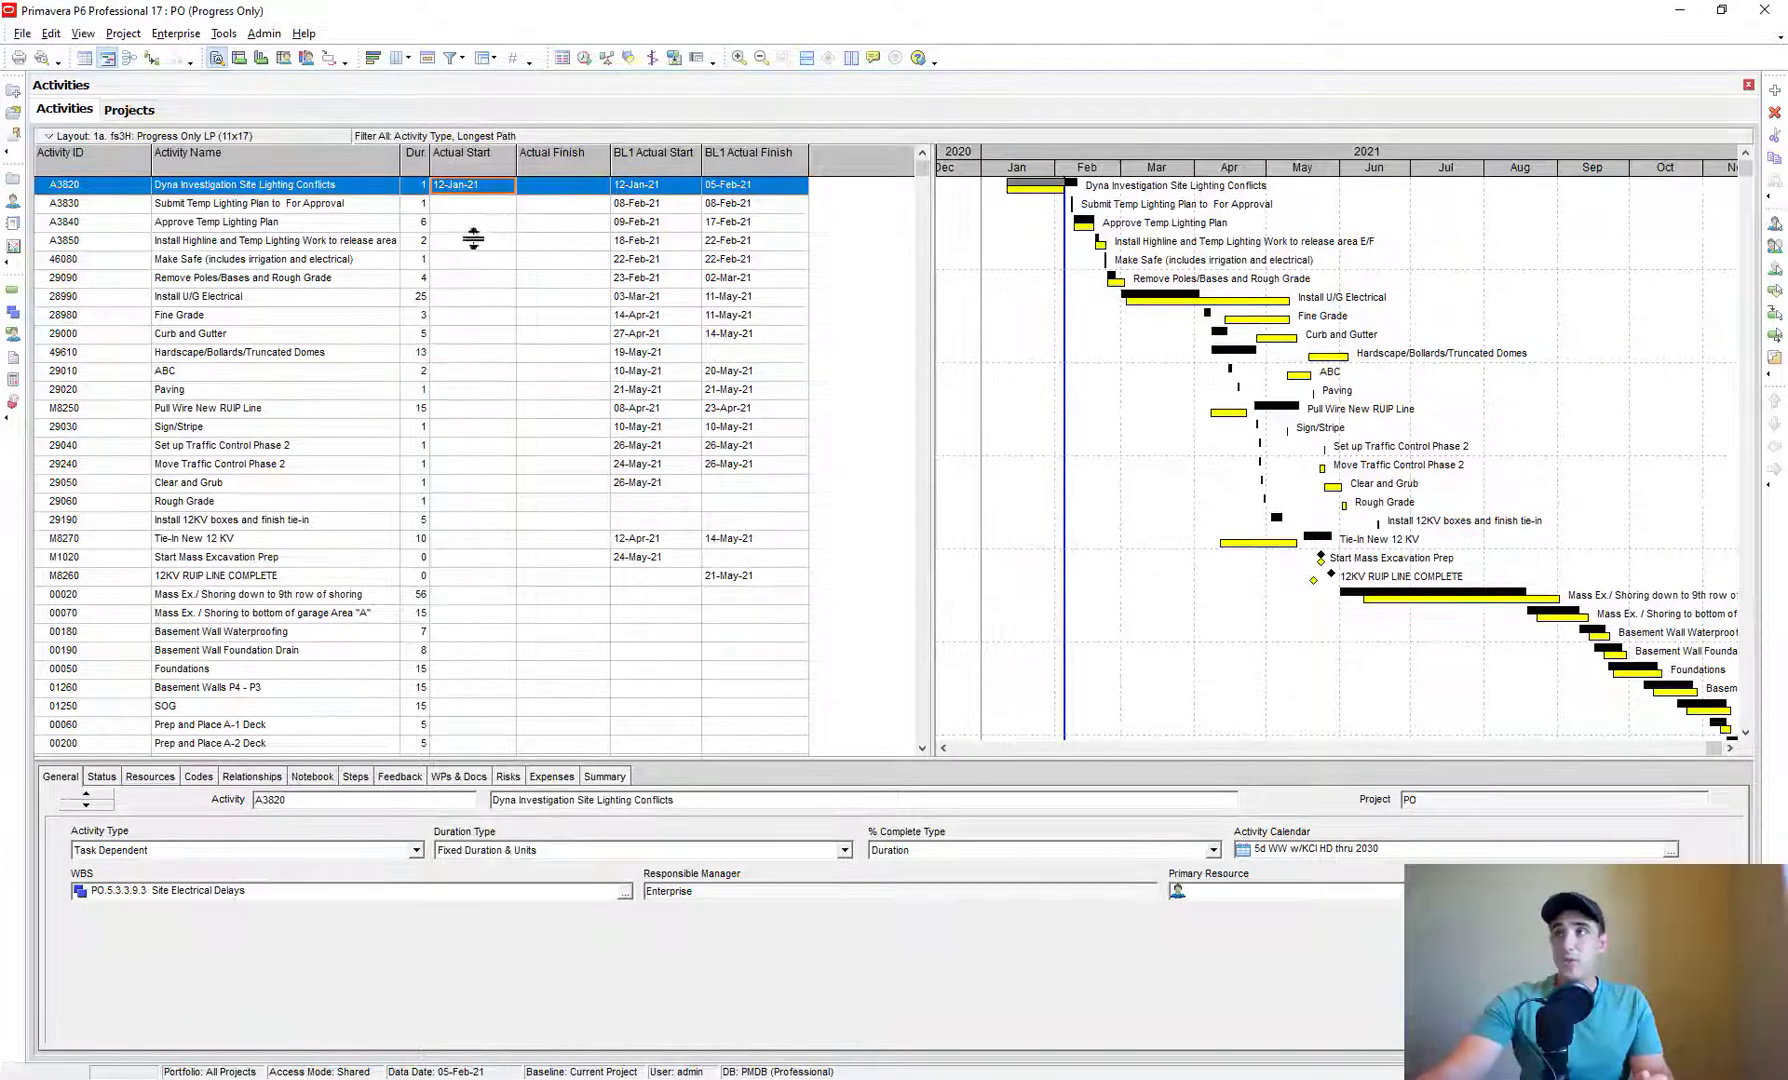
click(498, 203)
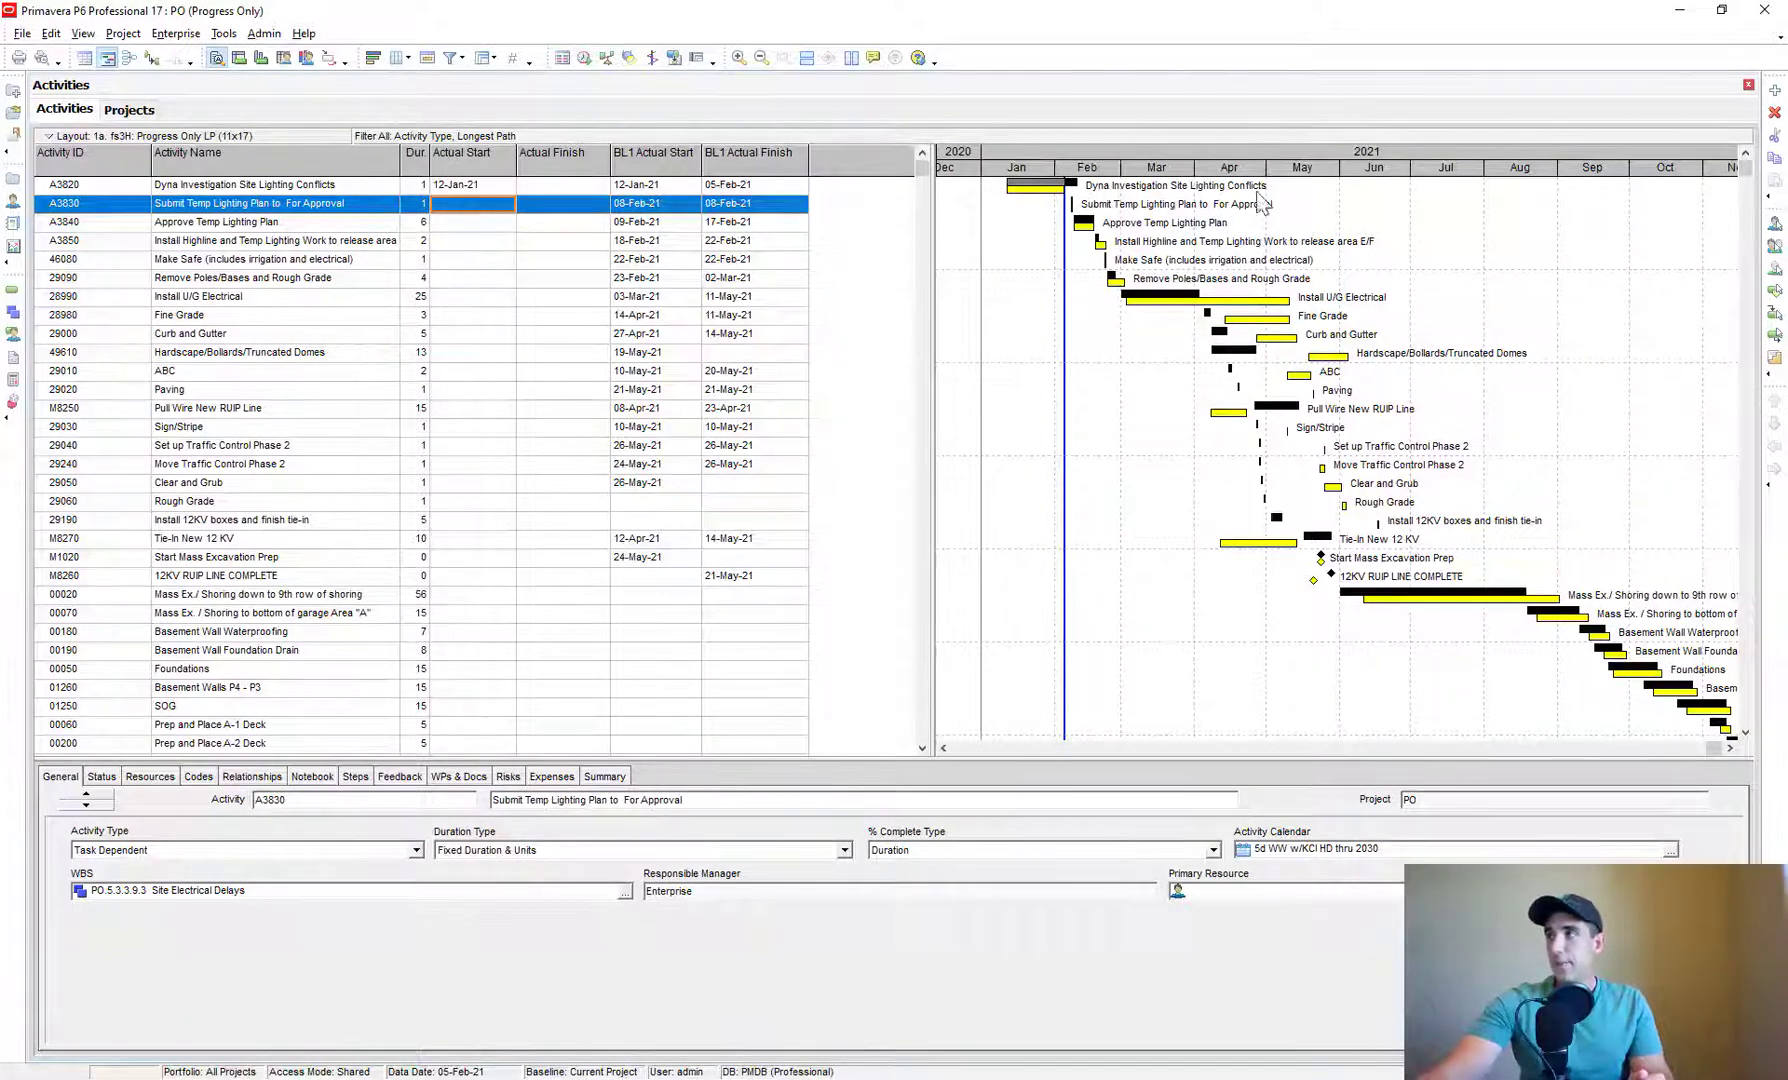
click(641, 186)
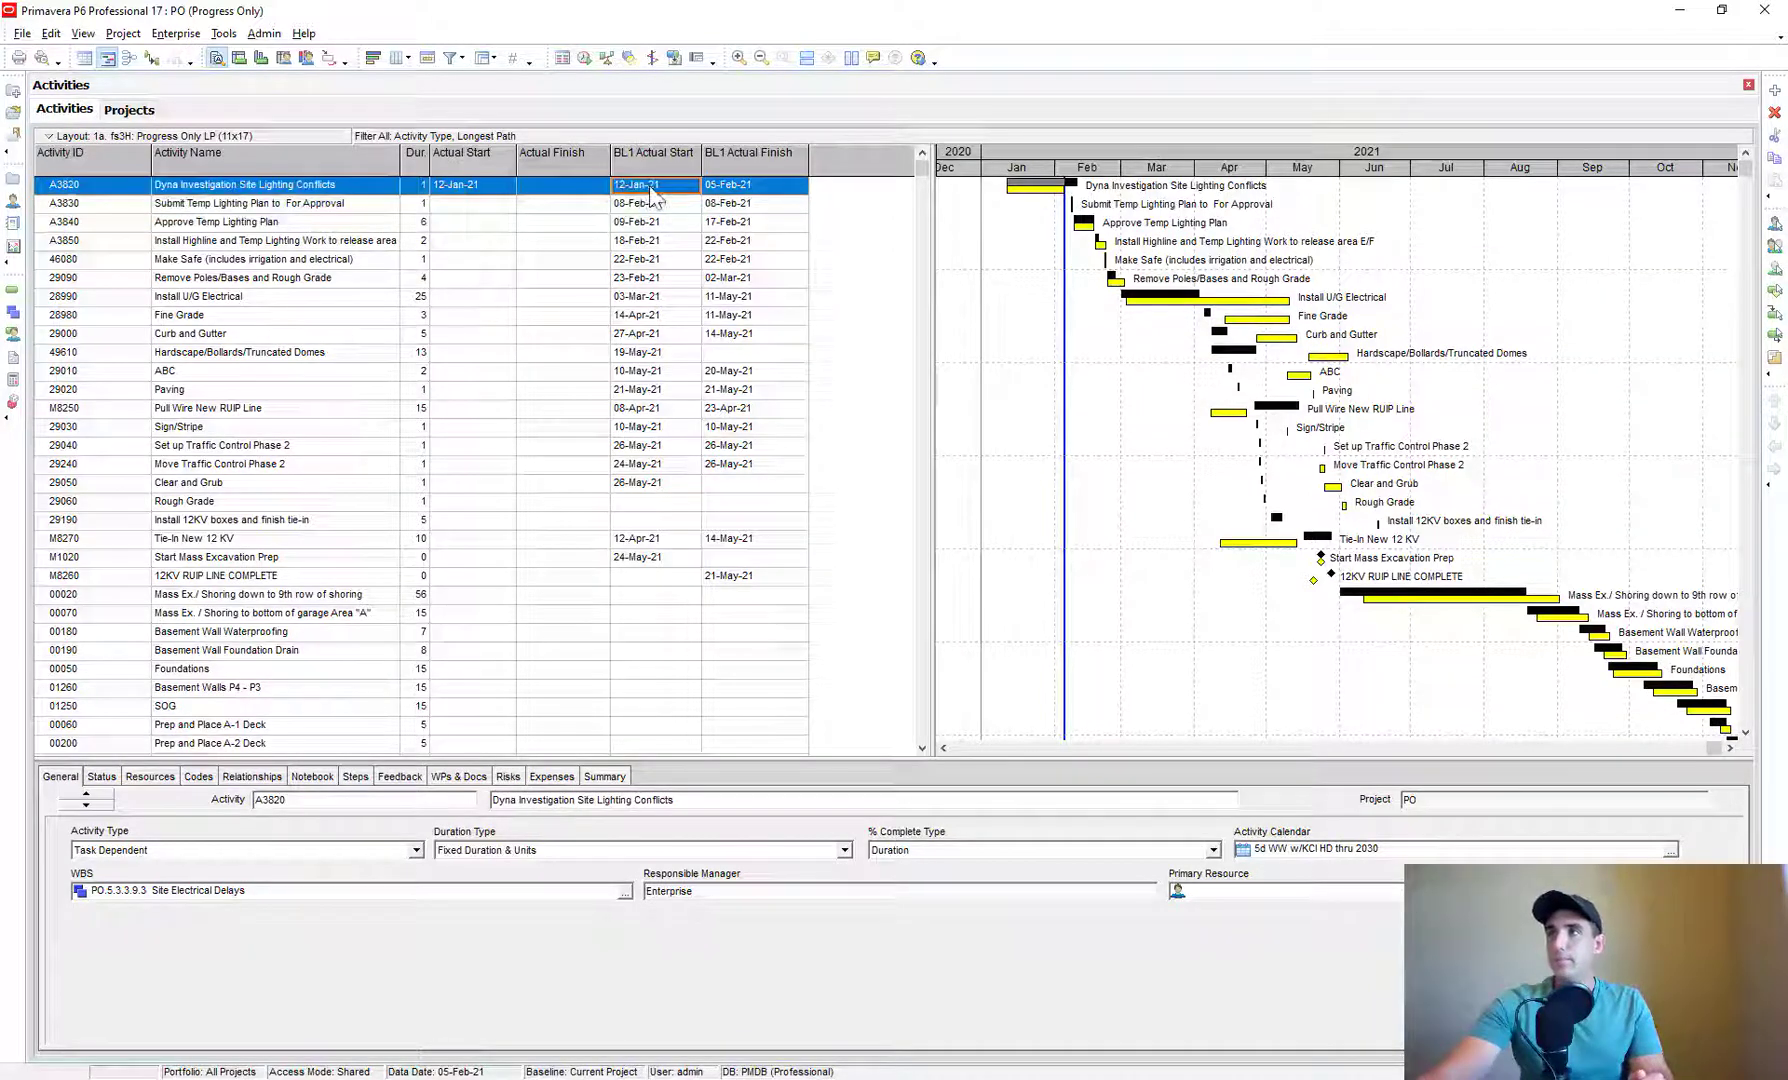
click(662, 204)
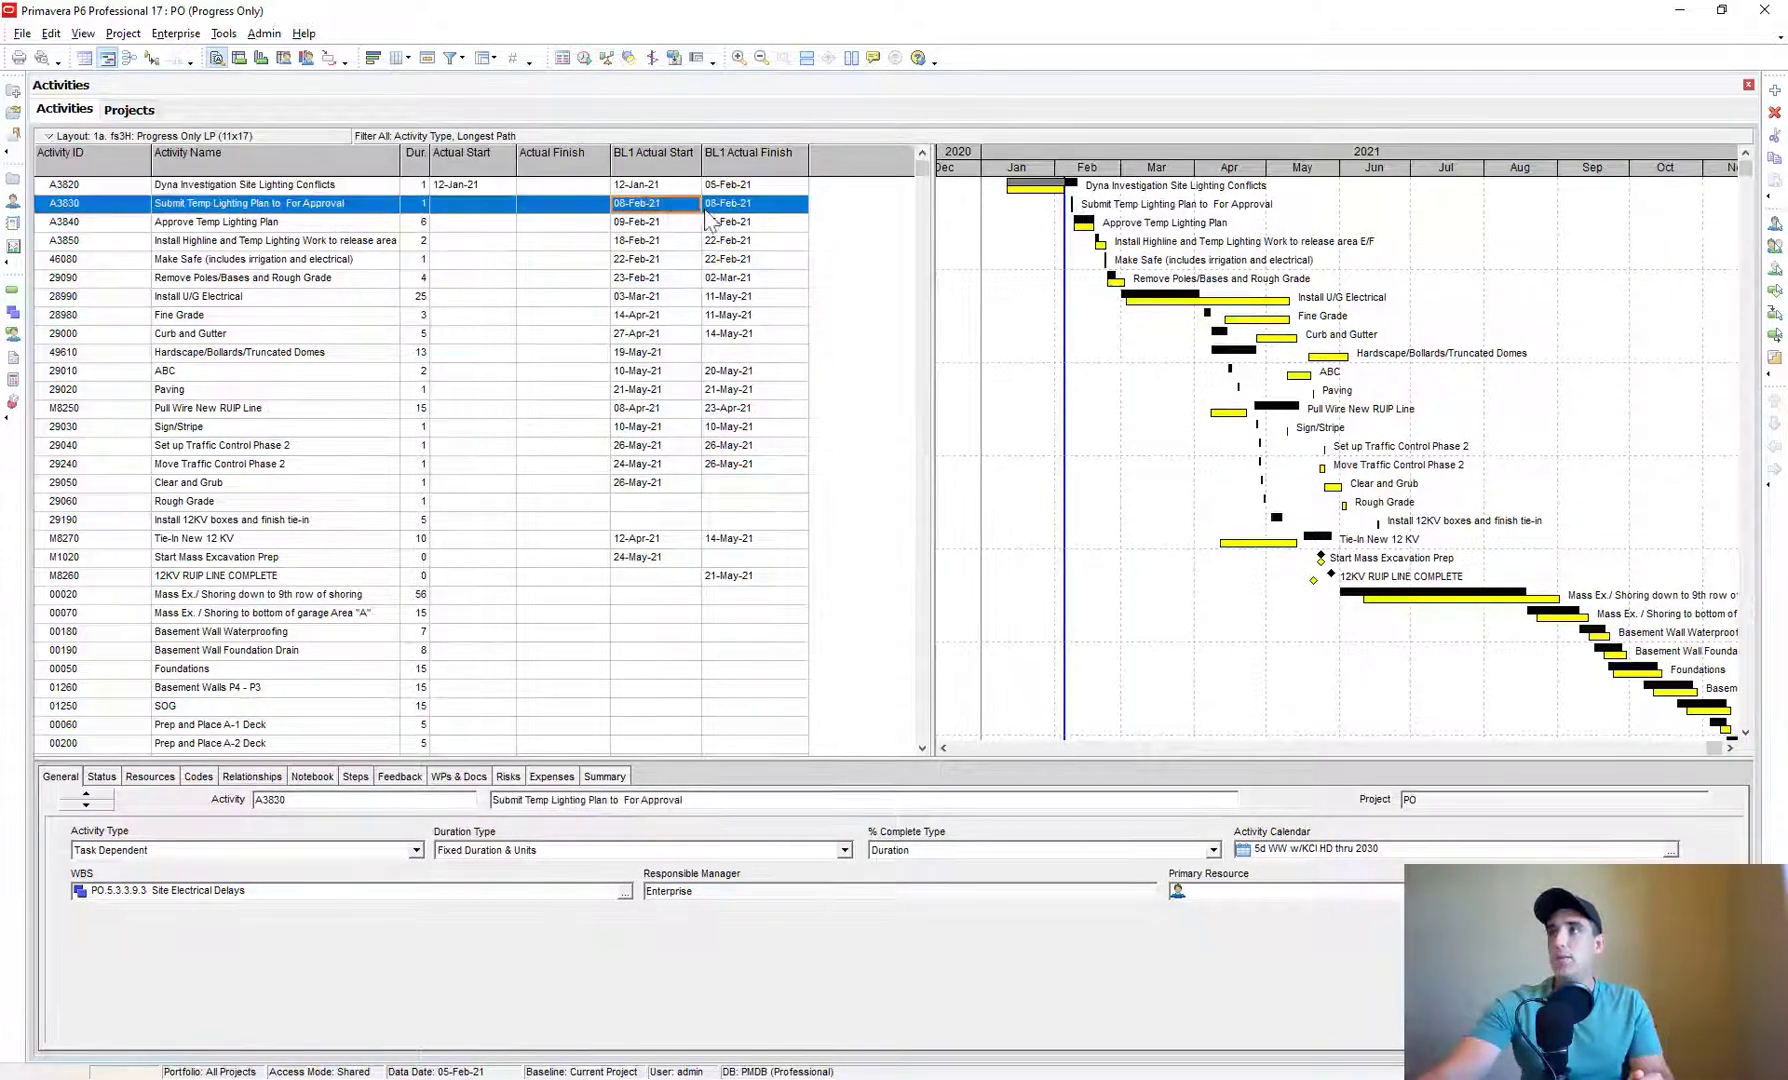
click(738, 205)
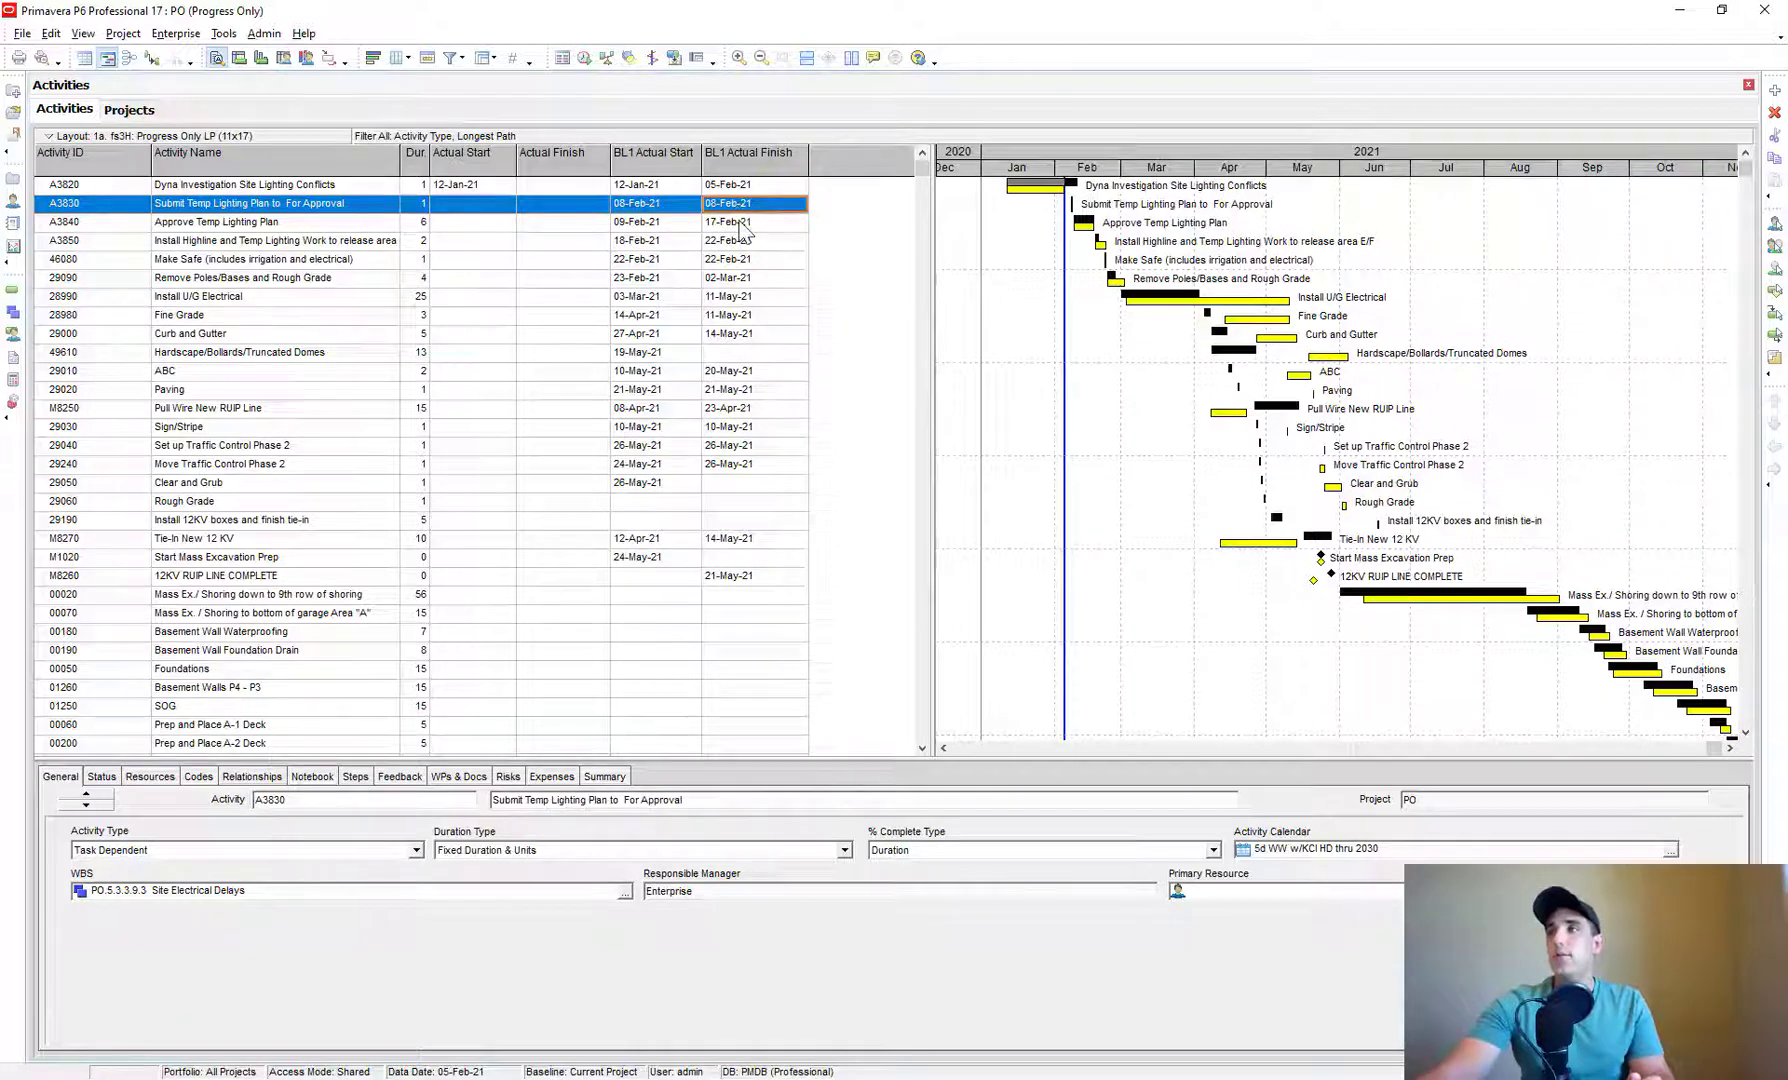
click(745, 222)
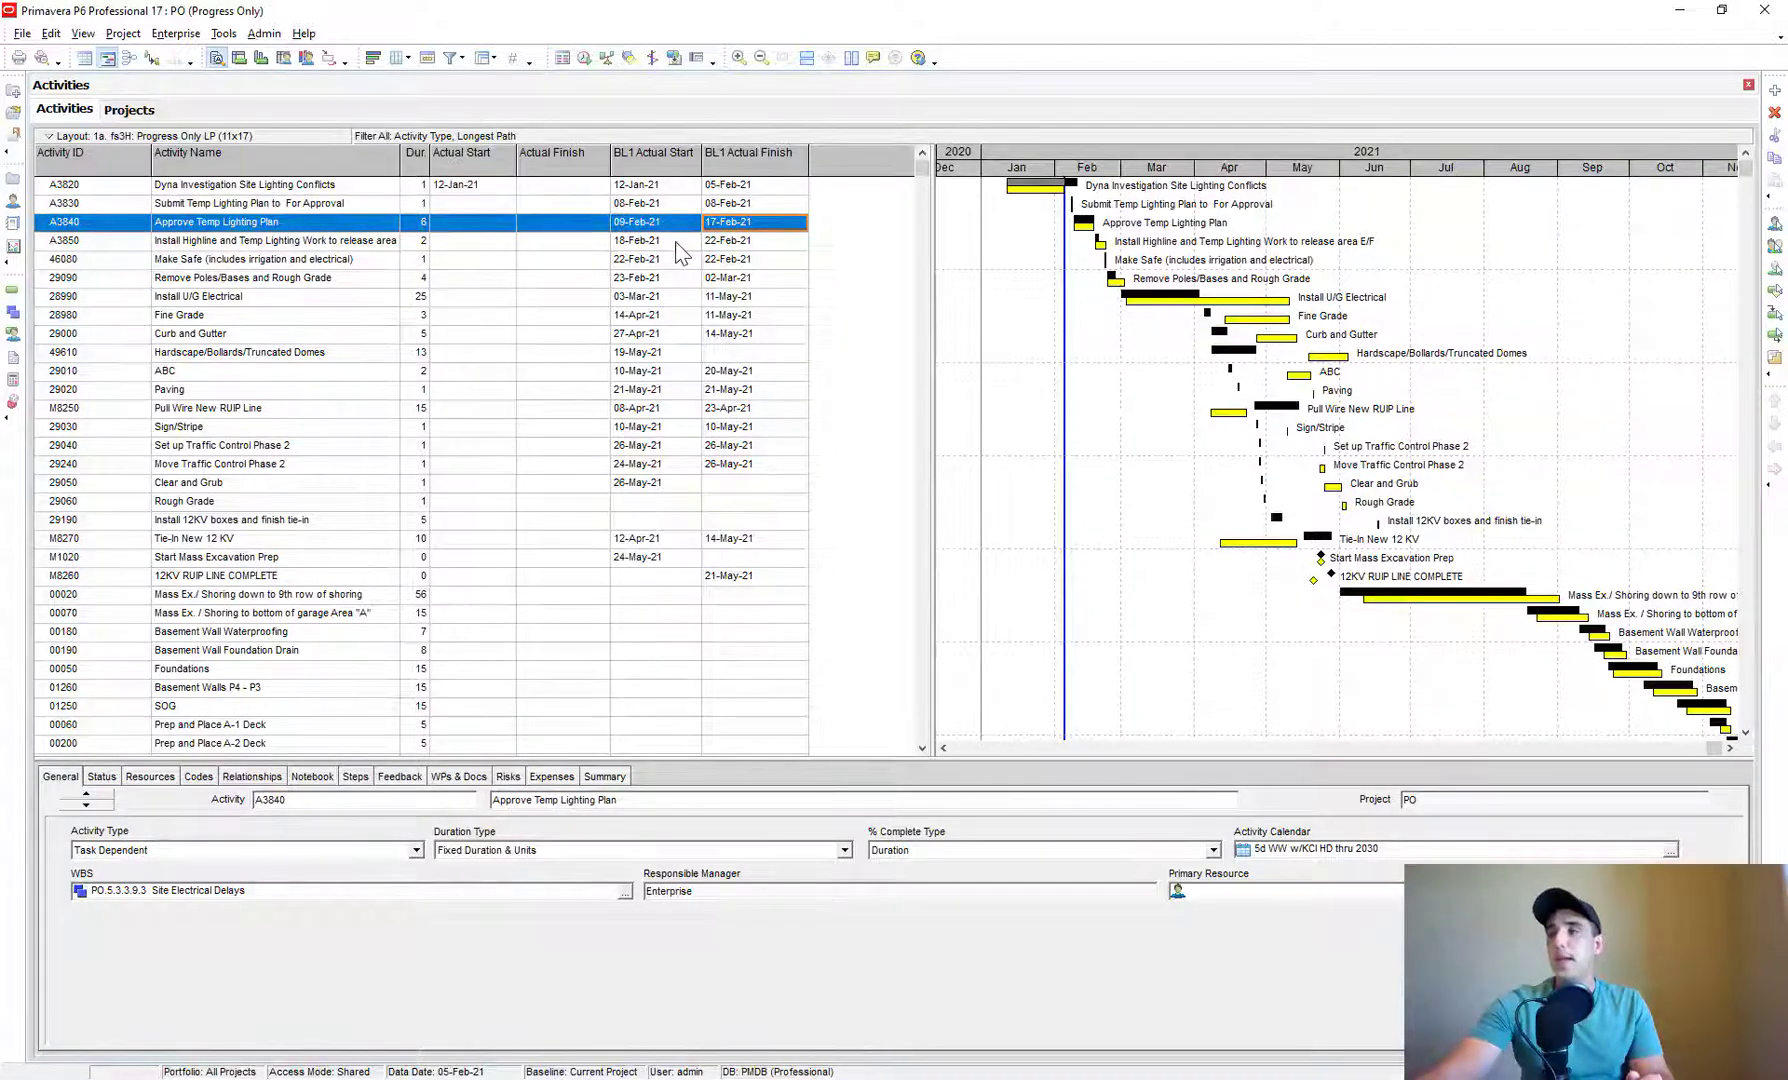
click(465, 262)
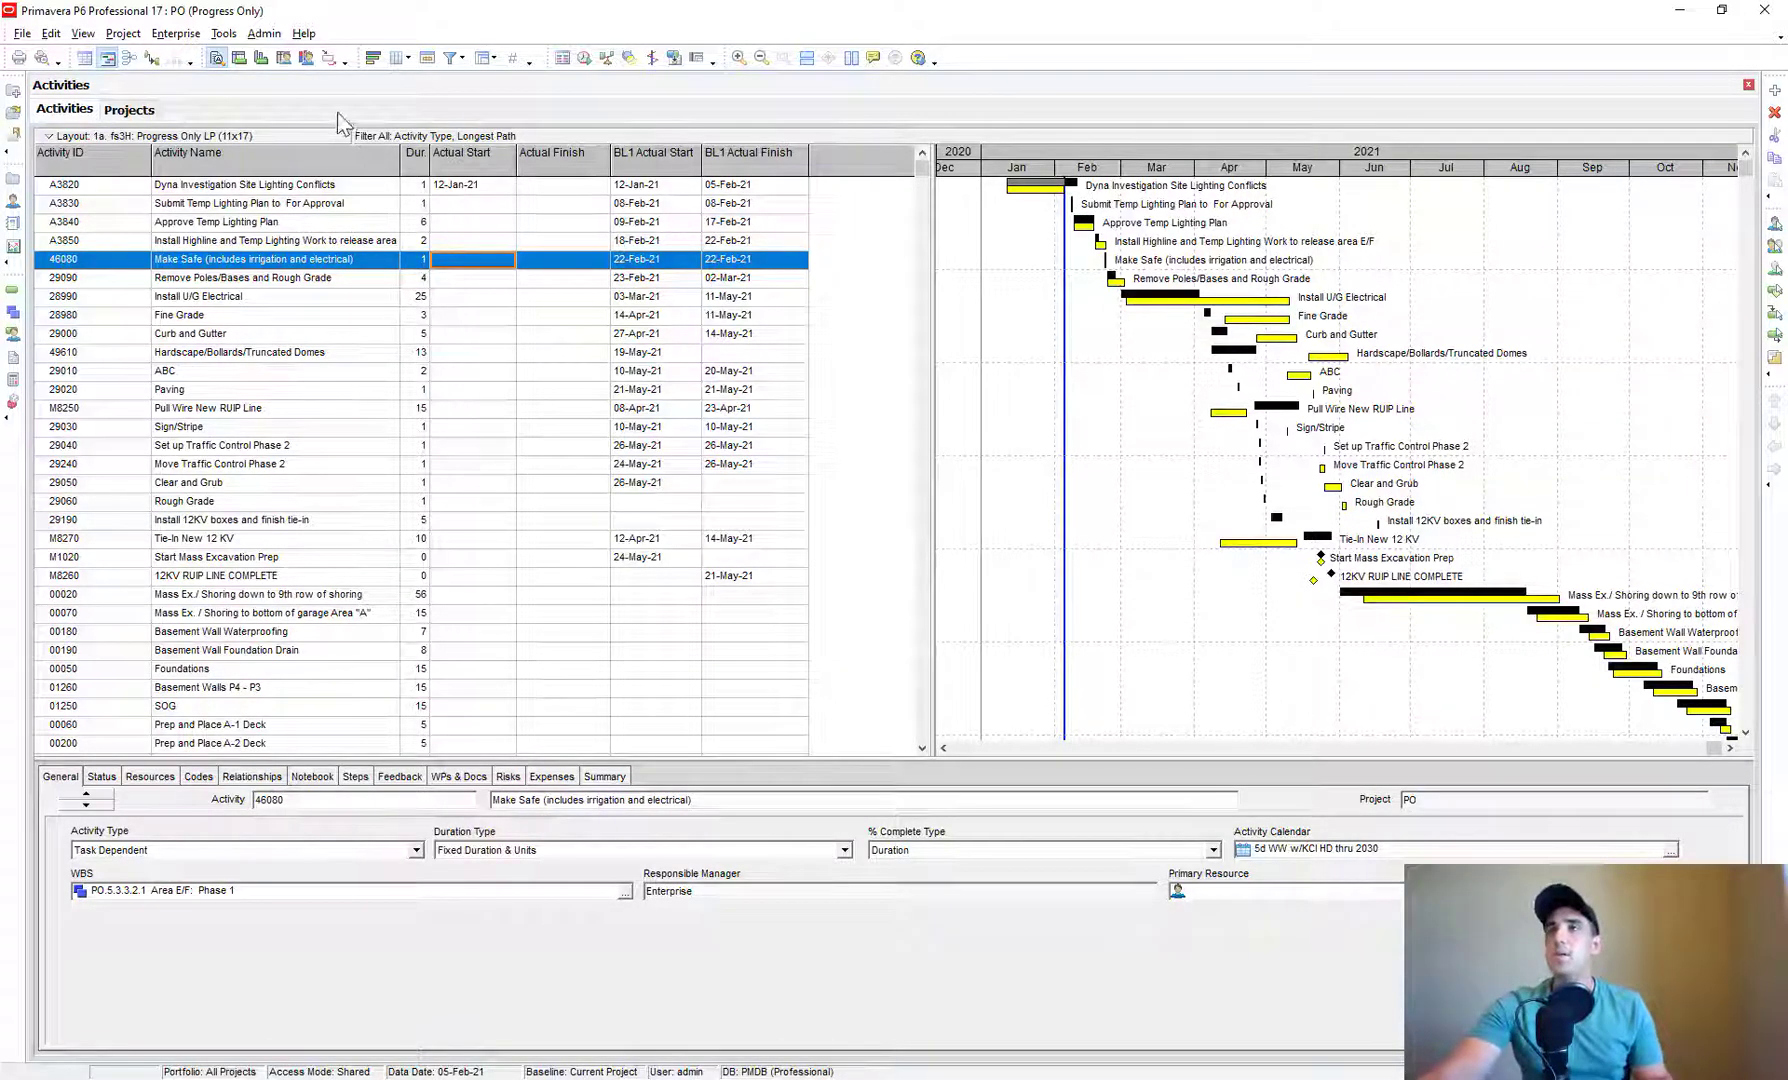
- Open Global Change and look through the saved Progress Only changes for tasks, start milestones and finish milestones
click(222, 33)
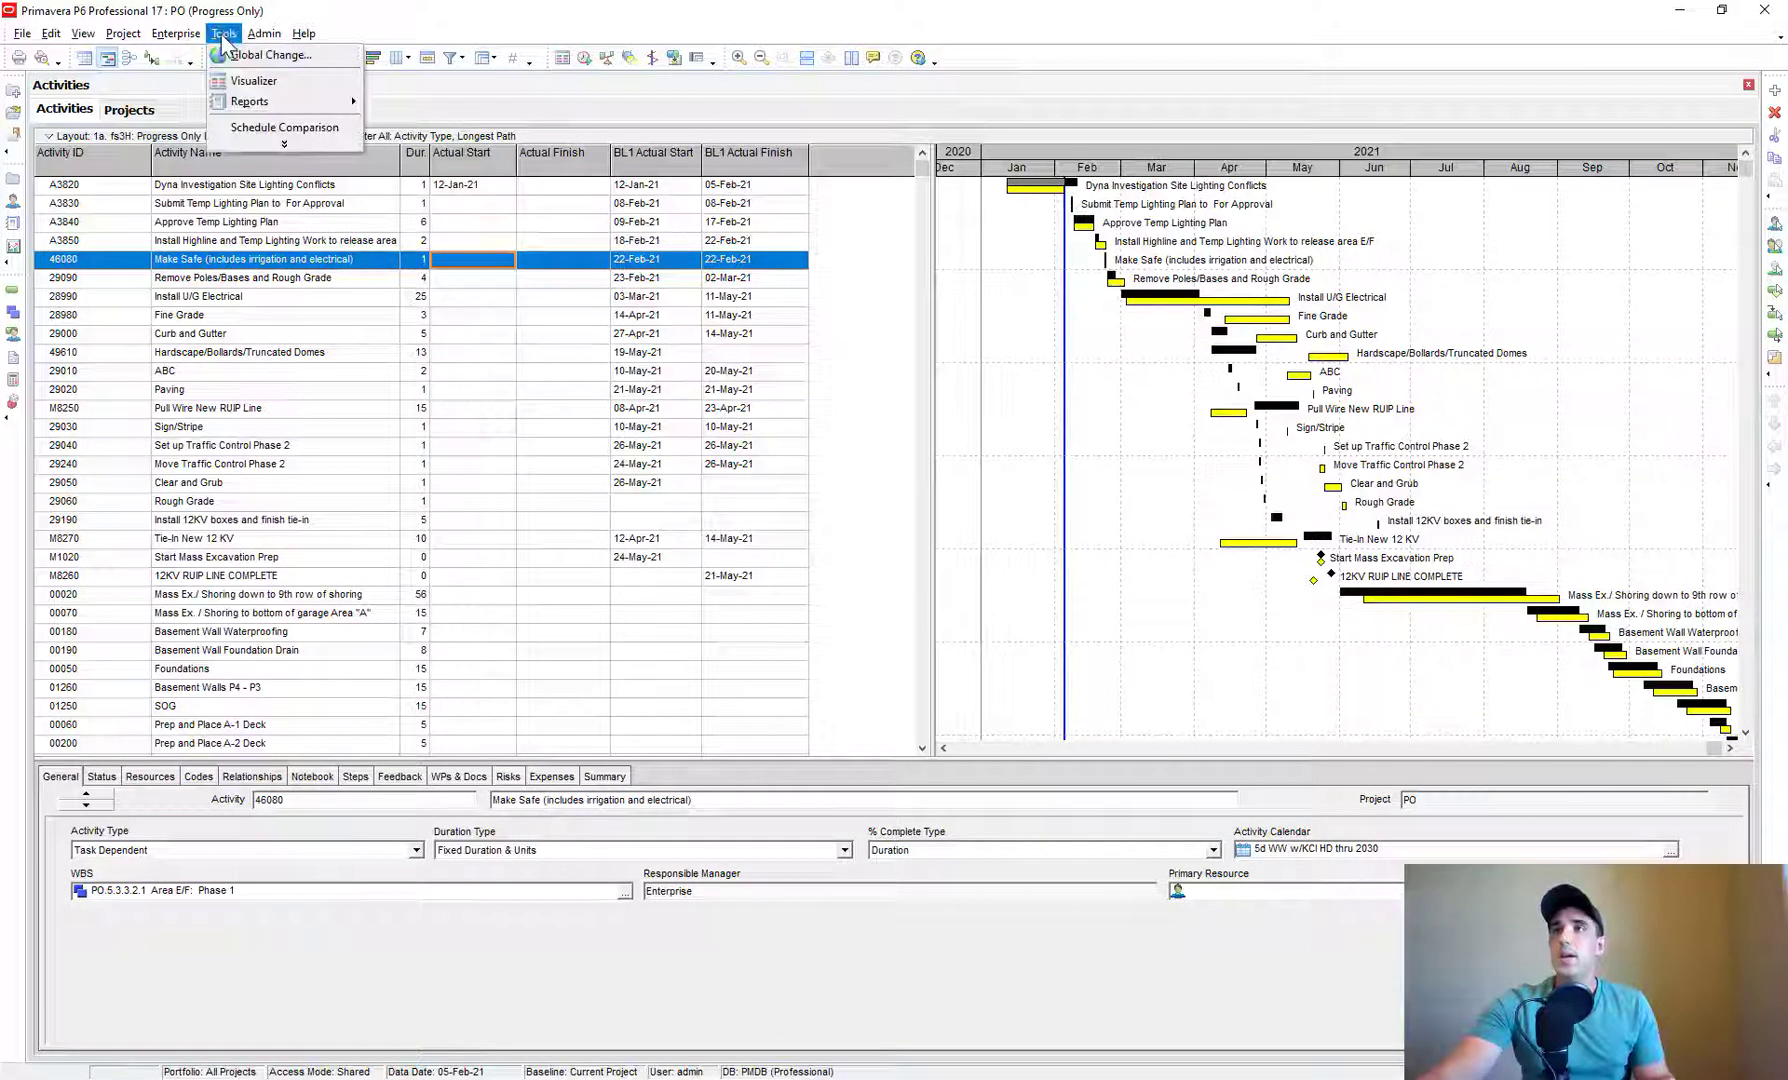
click(279, 58)
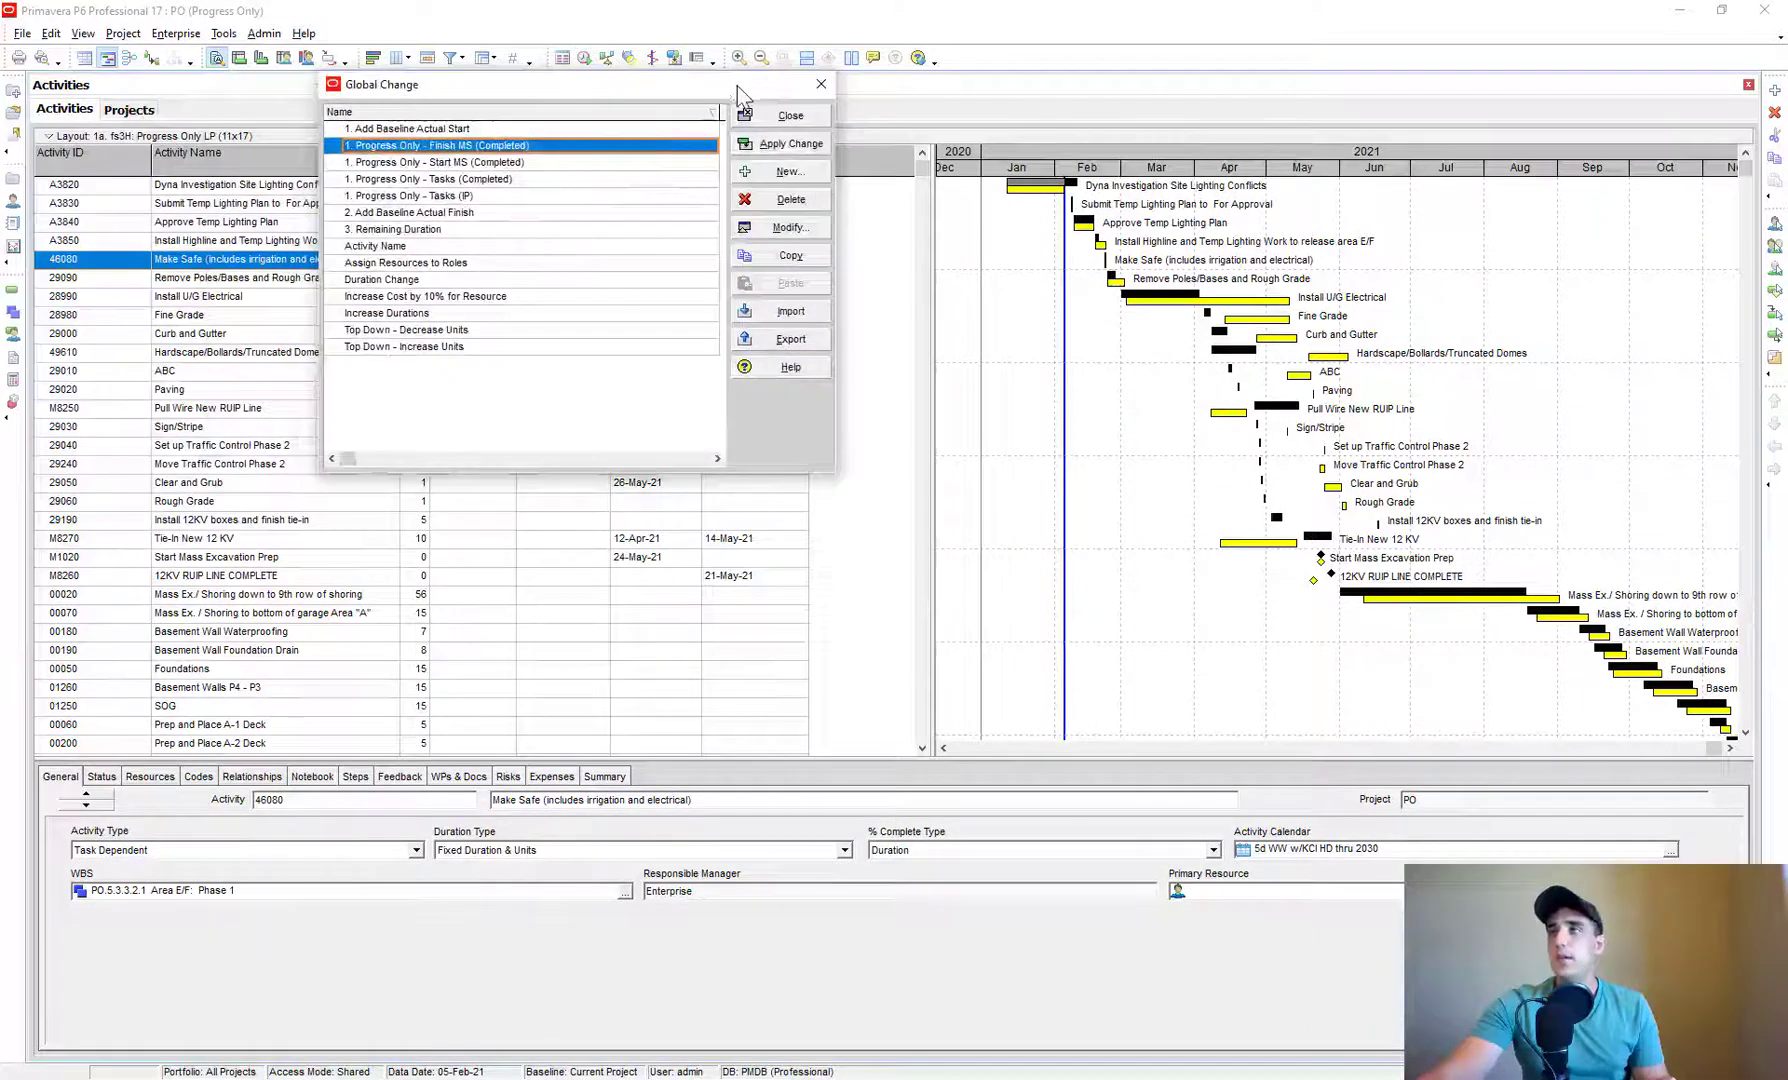
click(485, 197)
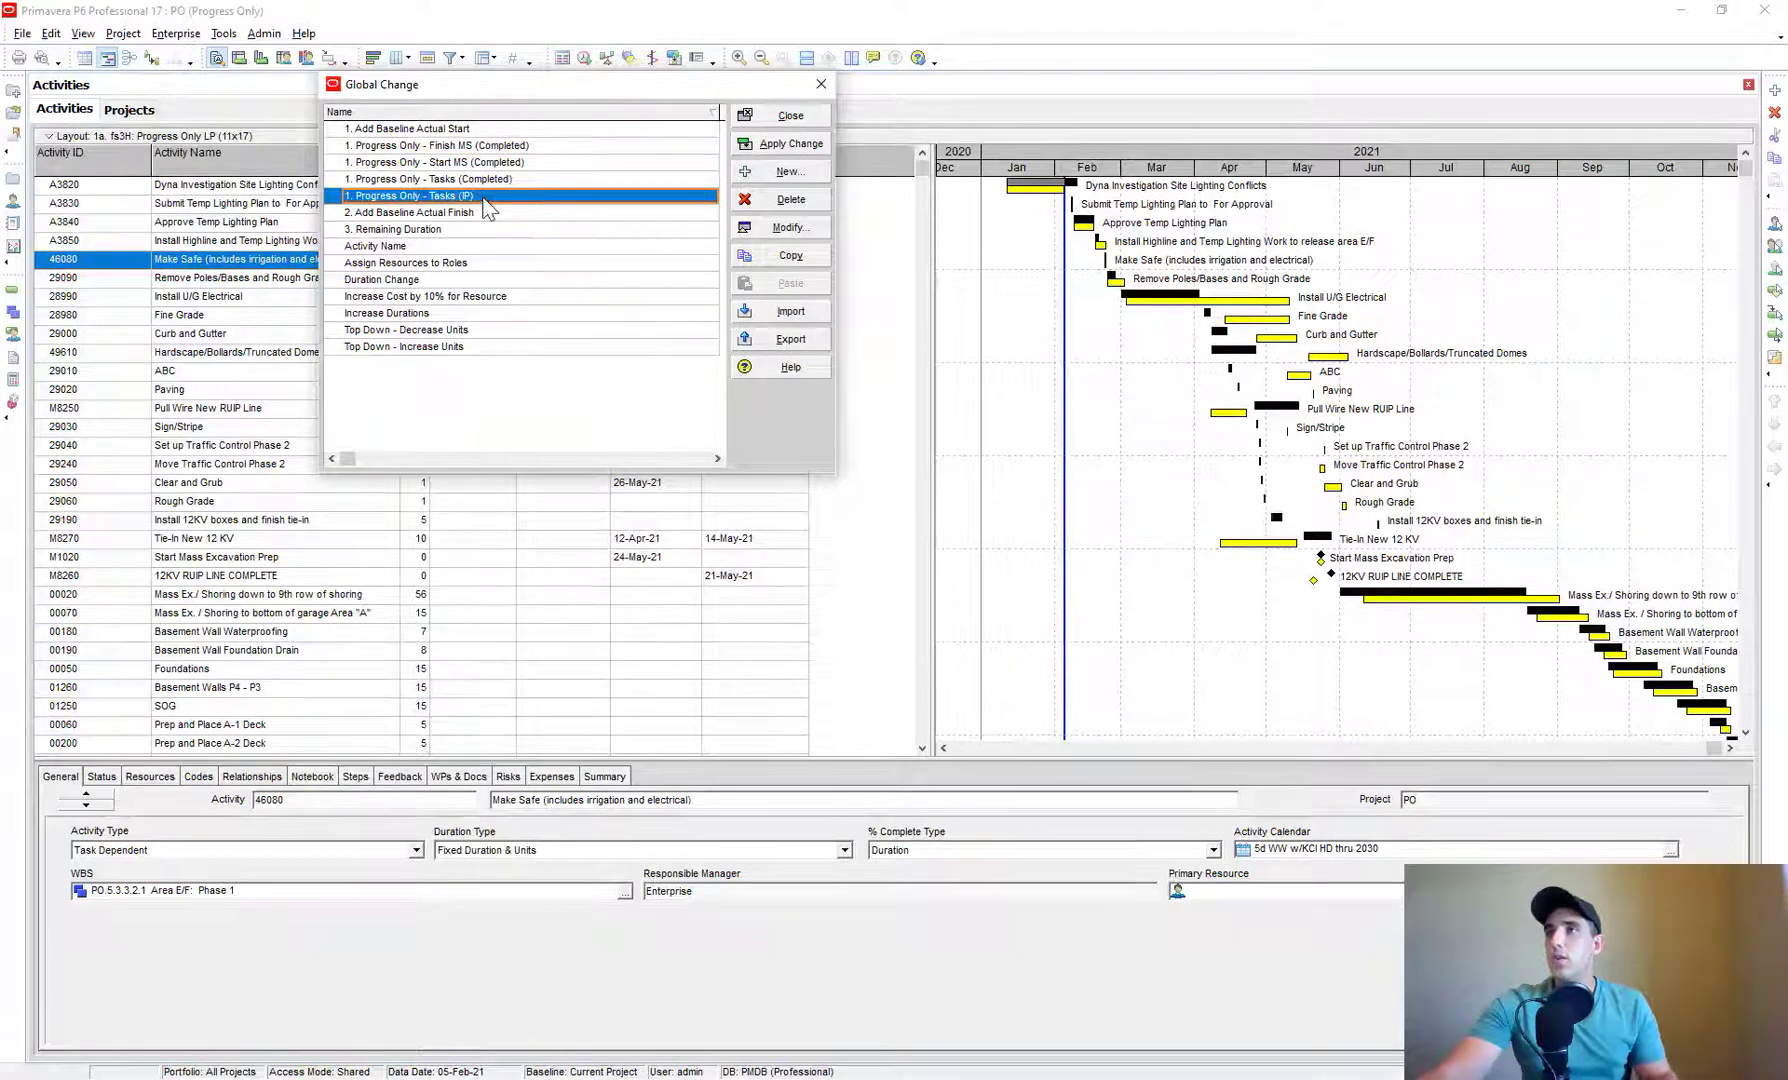
click(430, 146)
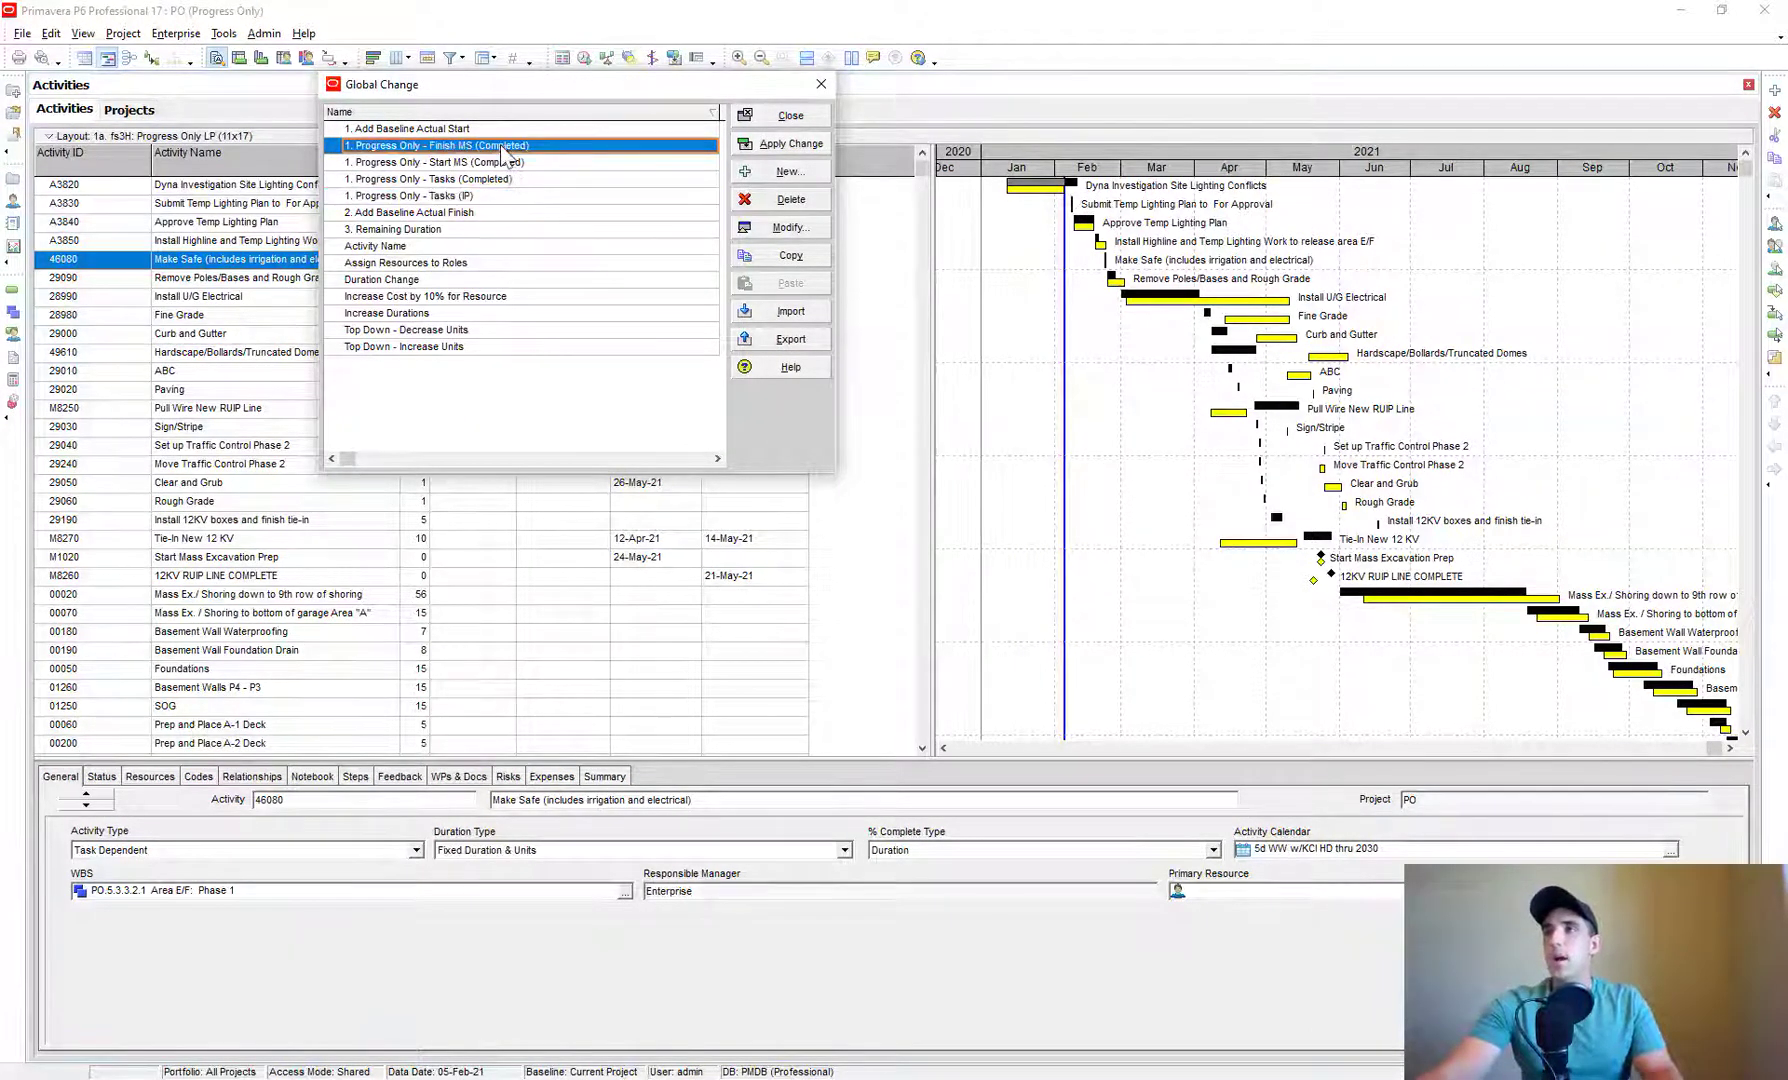
click(393, 165)
click(418, 196)
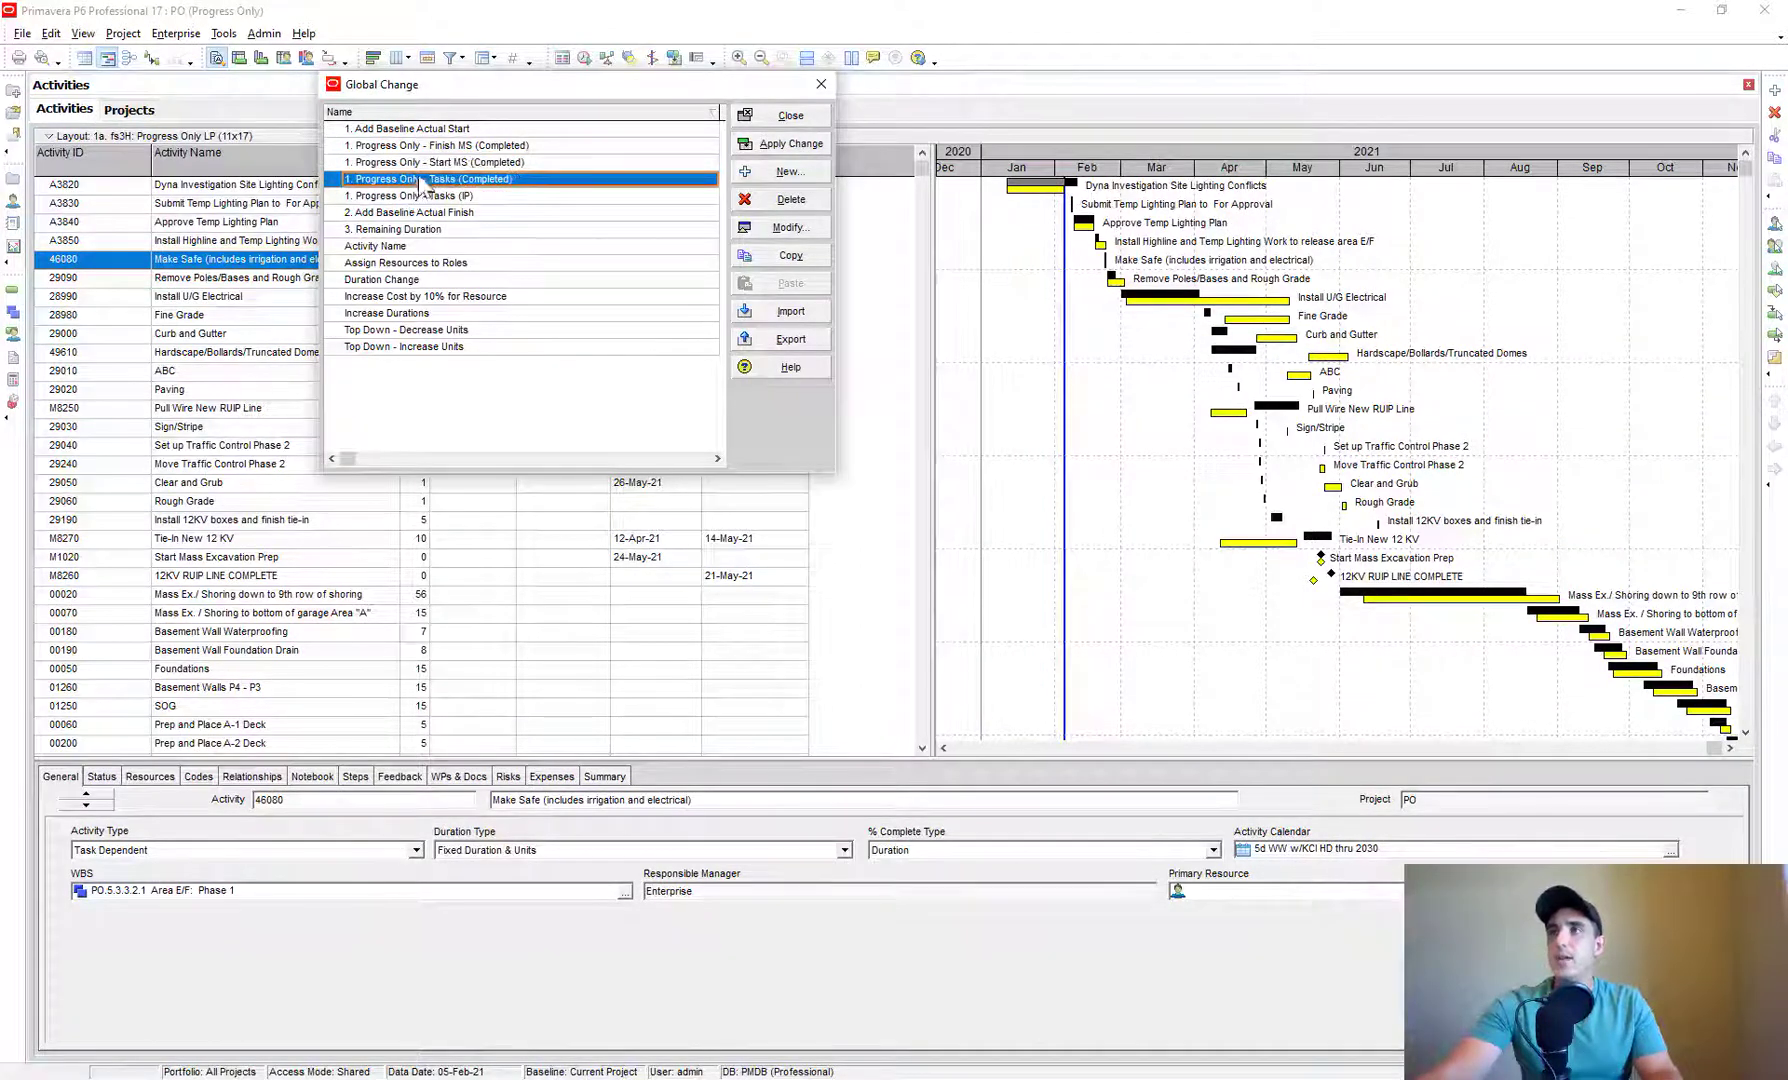
click(439, 147)
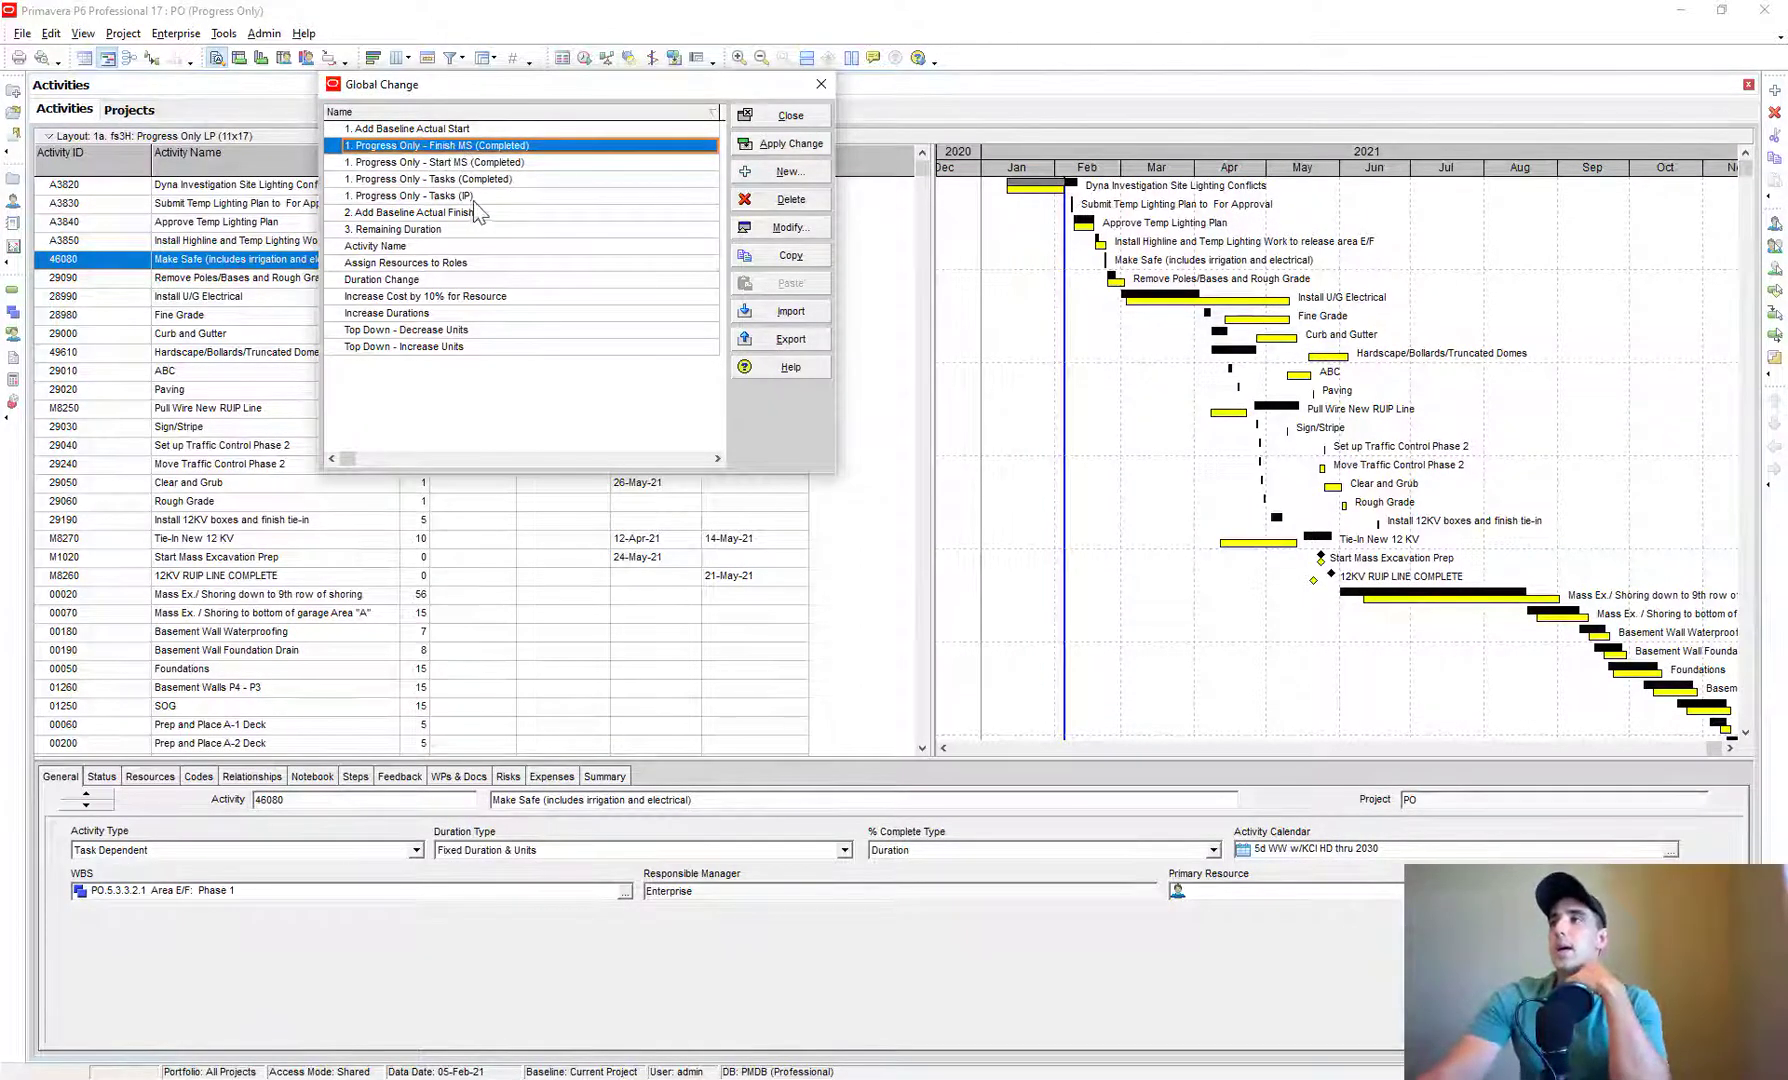
- Open the global change "1. Progress Only - Tasks (Completed)" for modification and review its If conditions on Activity Type and BL1 Actual Finish
click(466, 180)
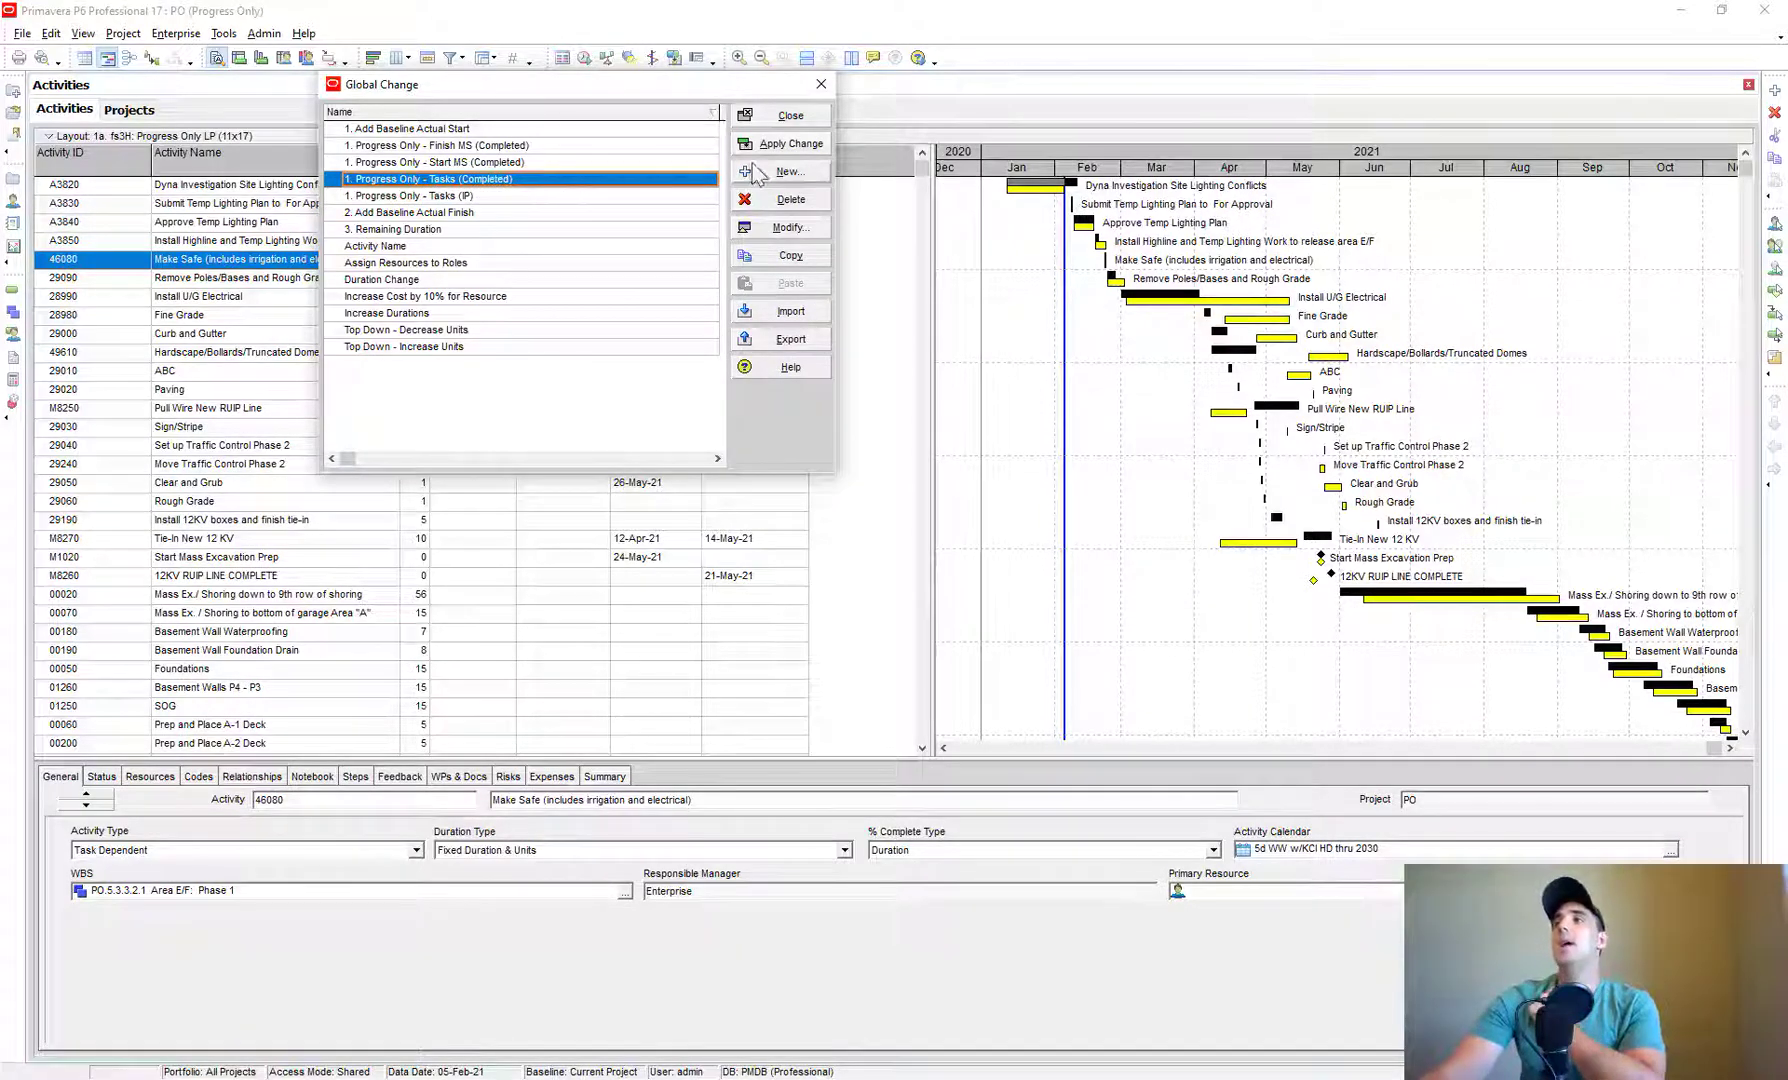
click(789, 230)
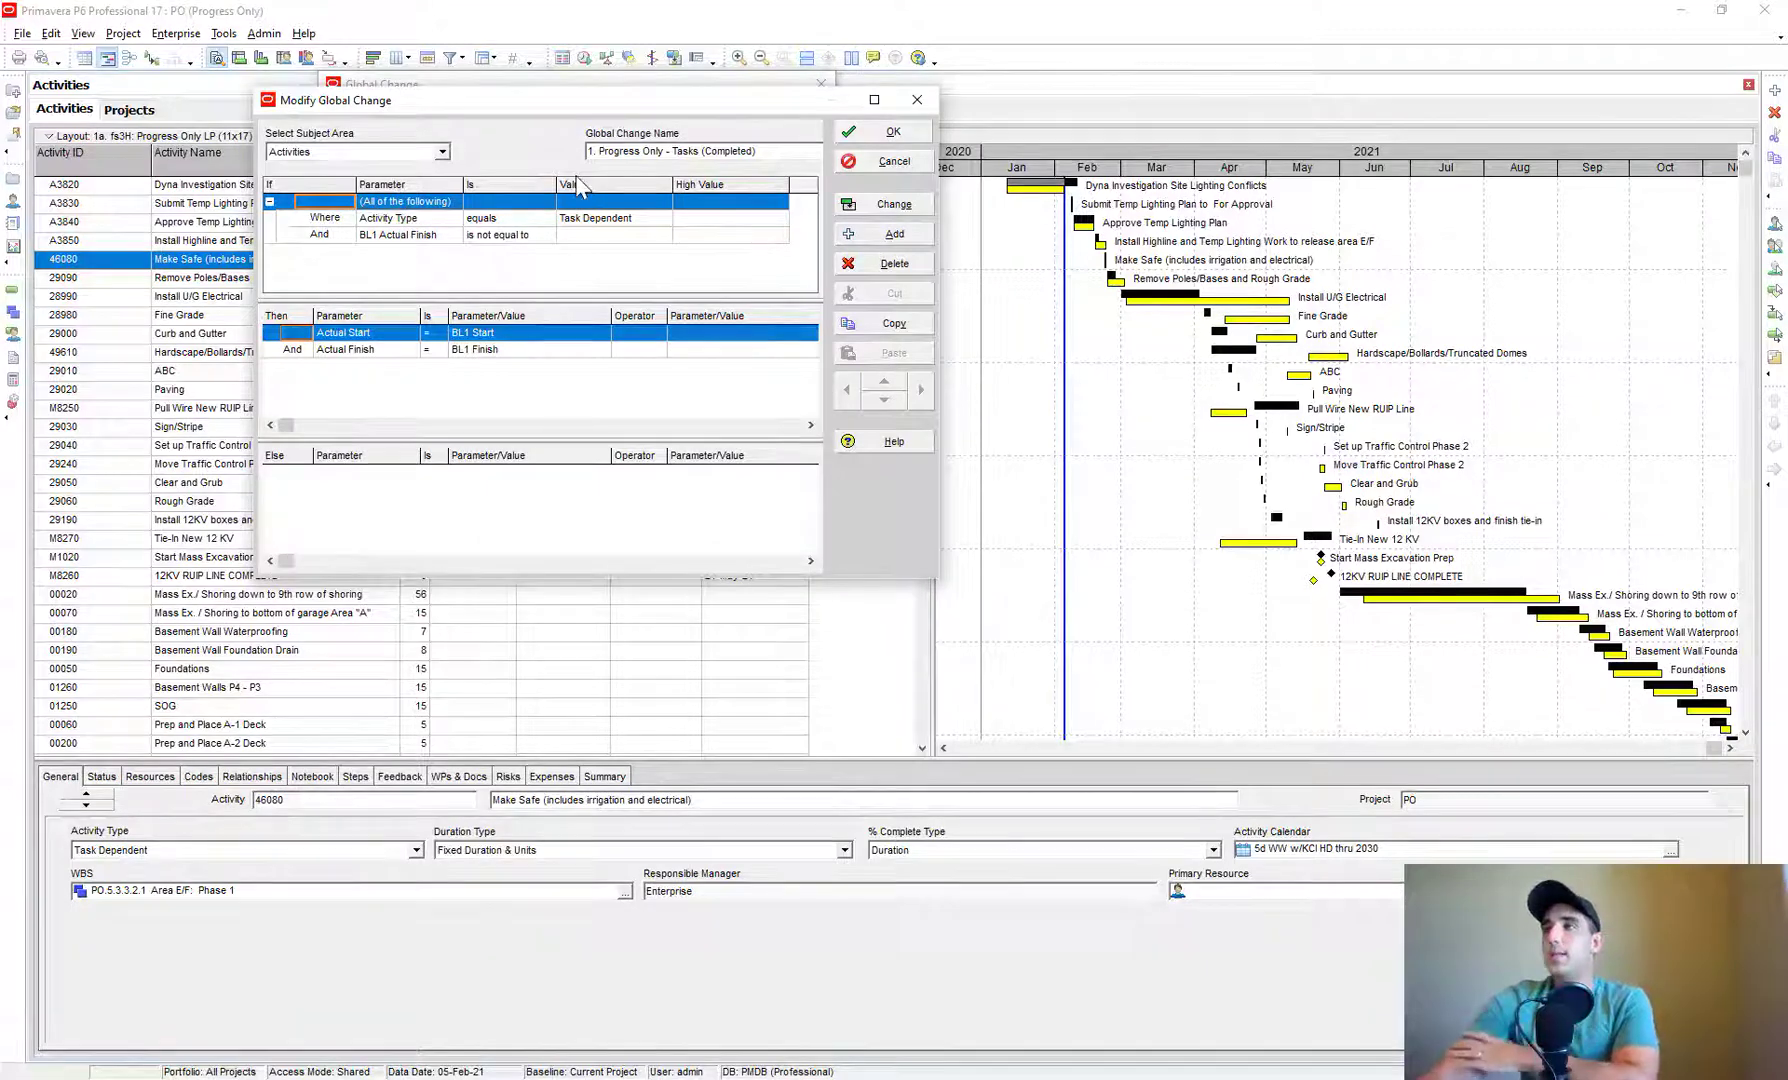
click(408, 218)
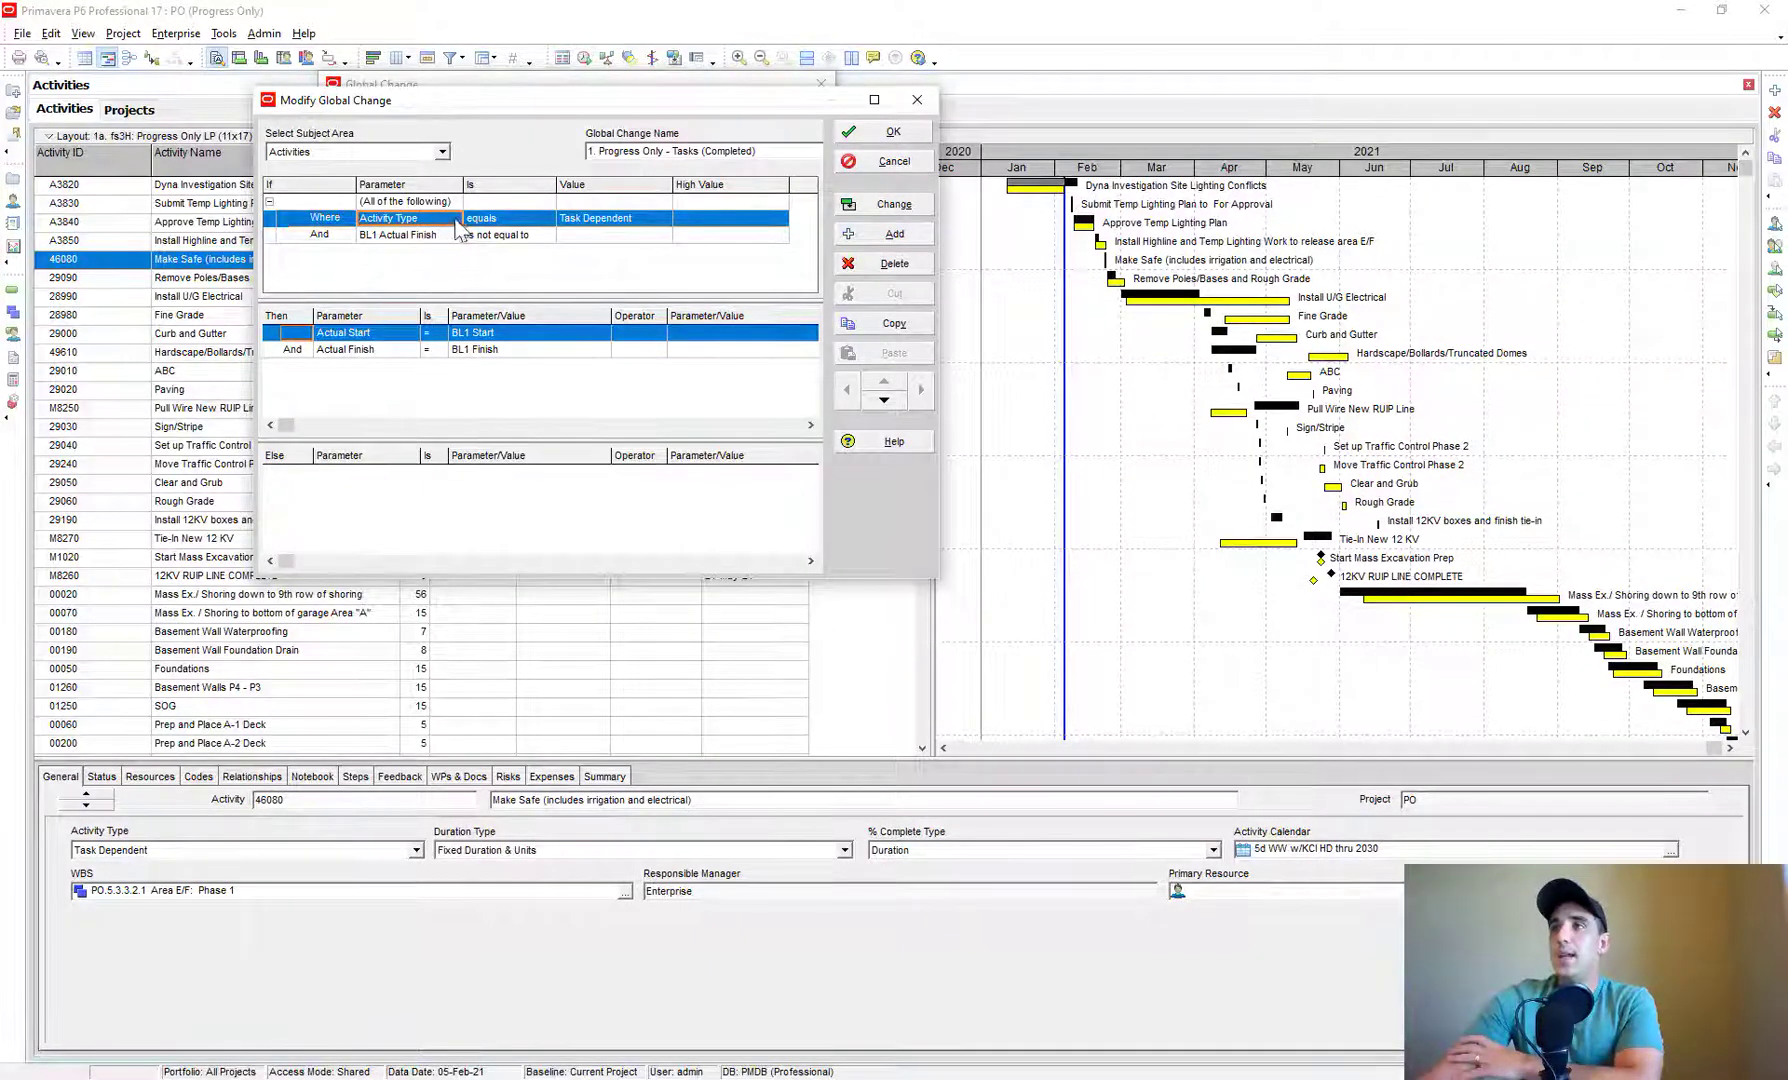
click(597, 220)
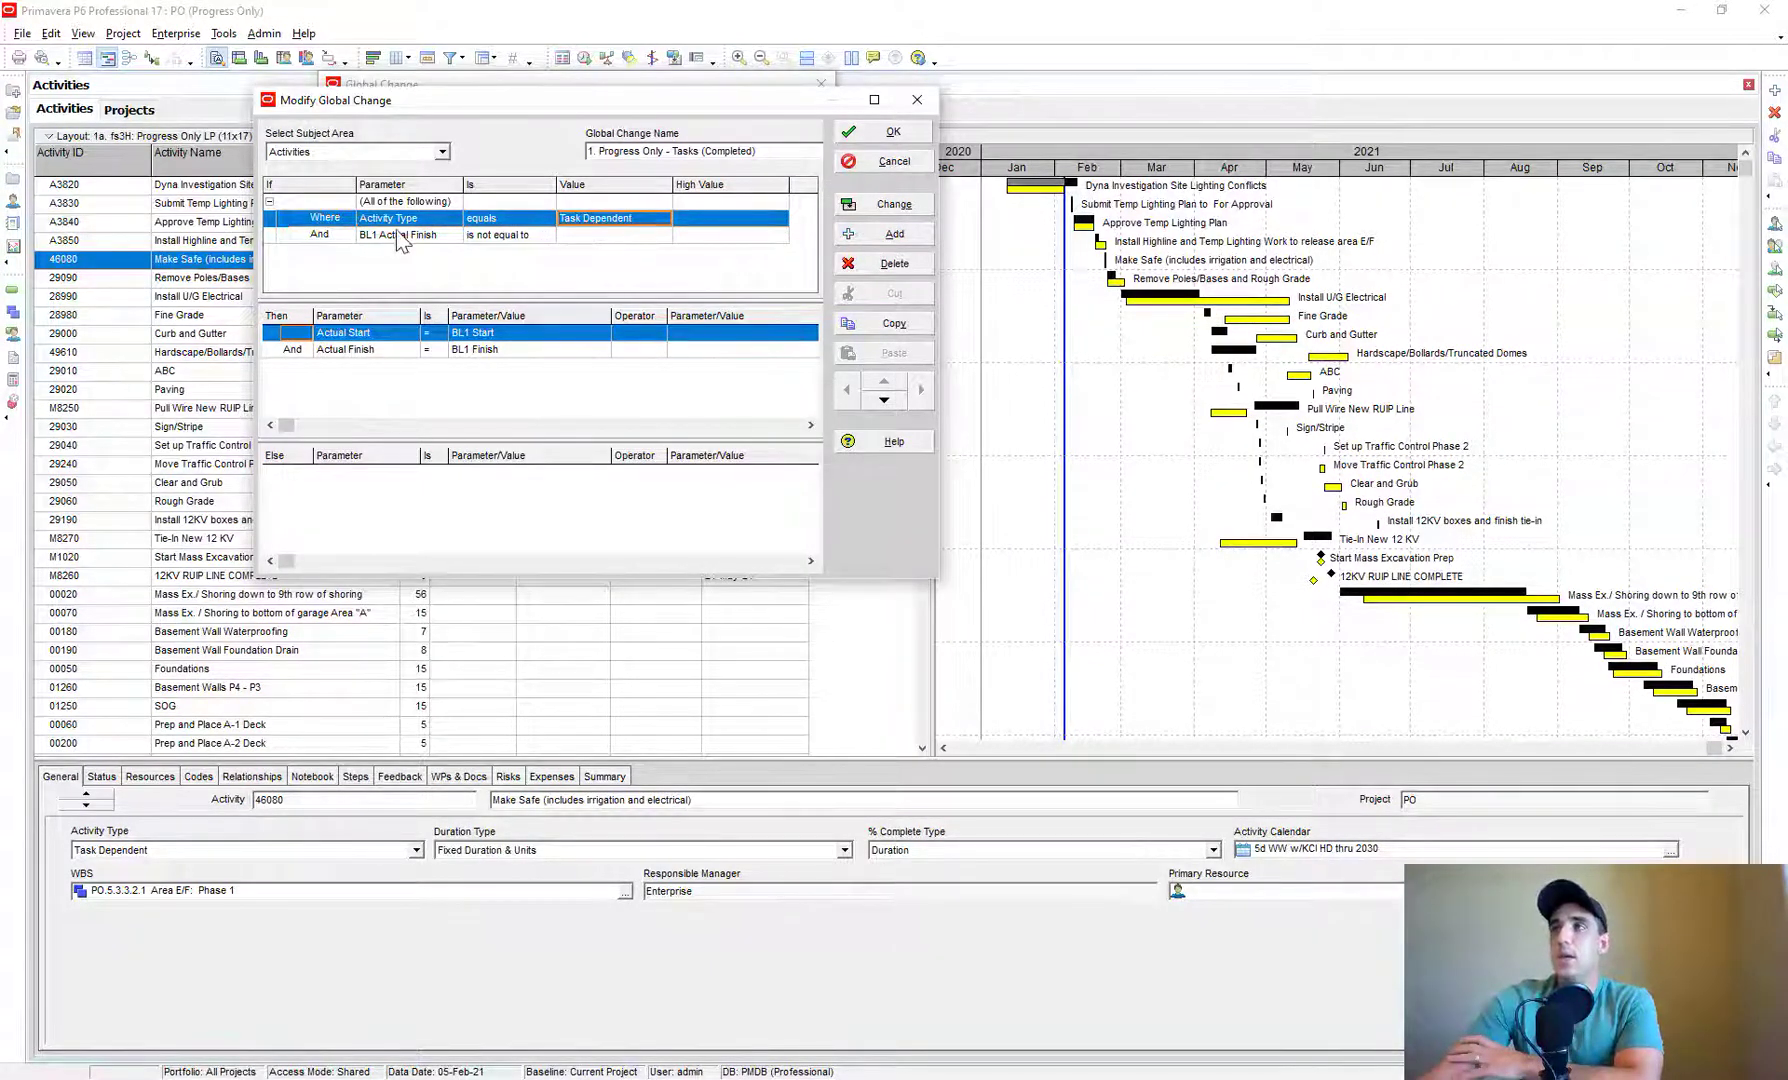
click(384, 235)
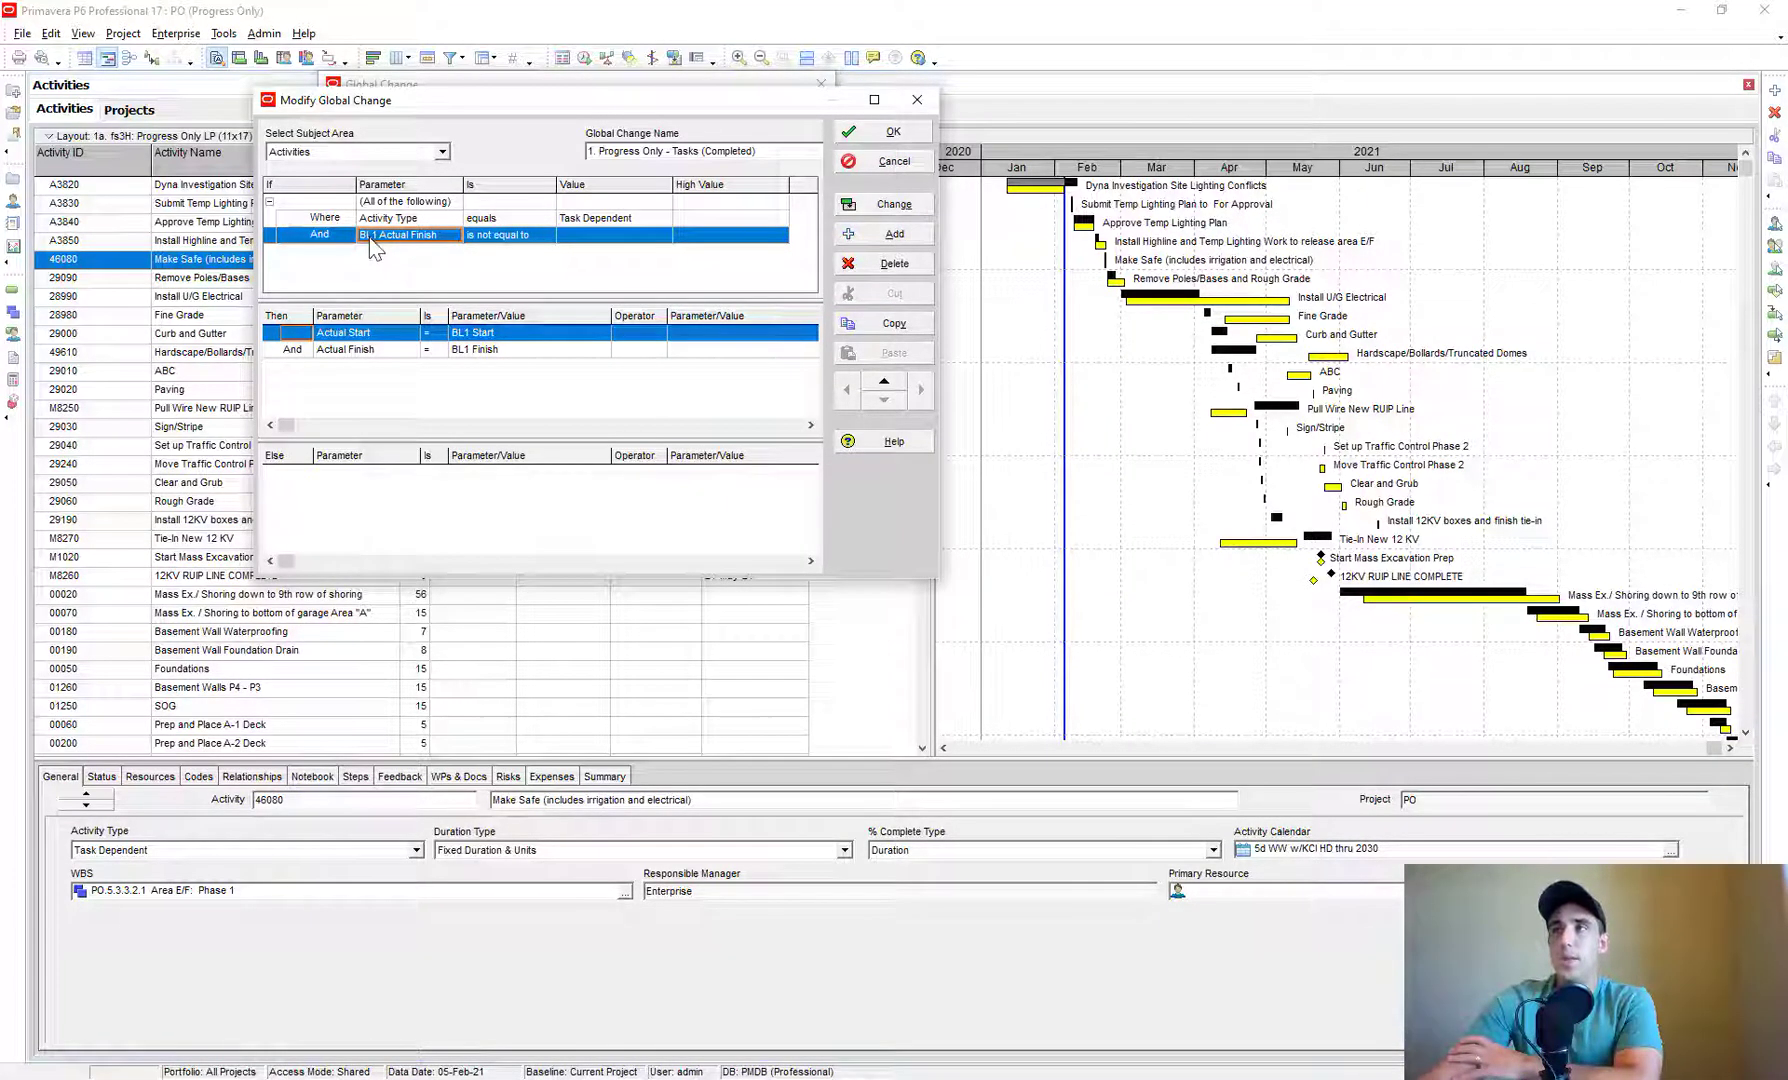
click(586, 240)
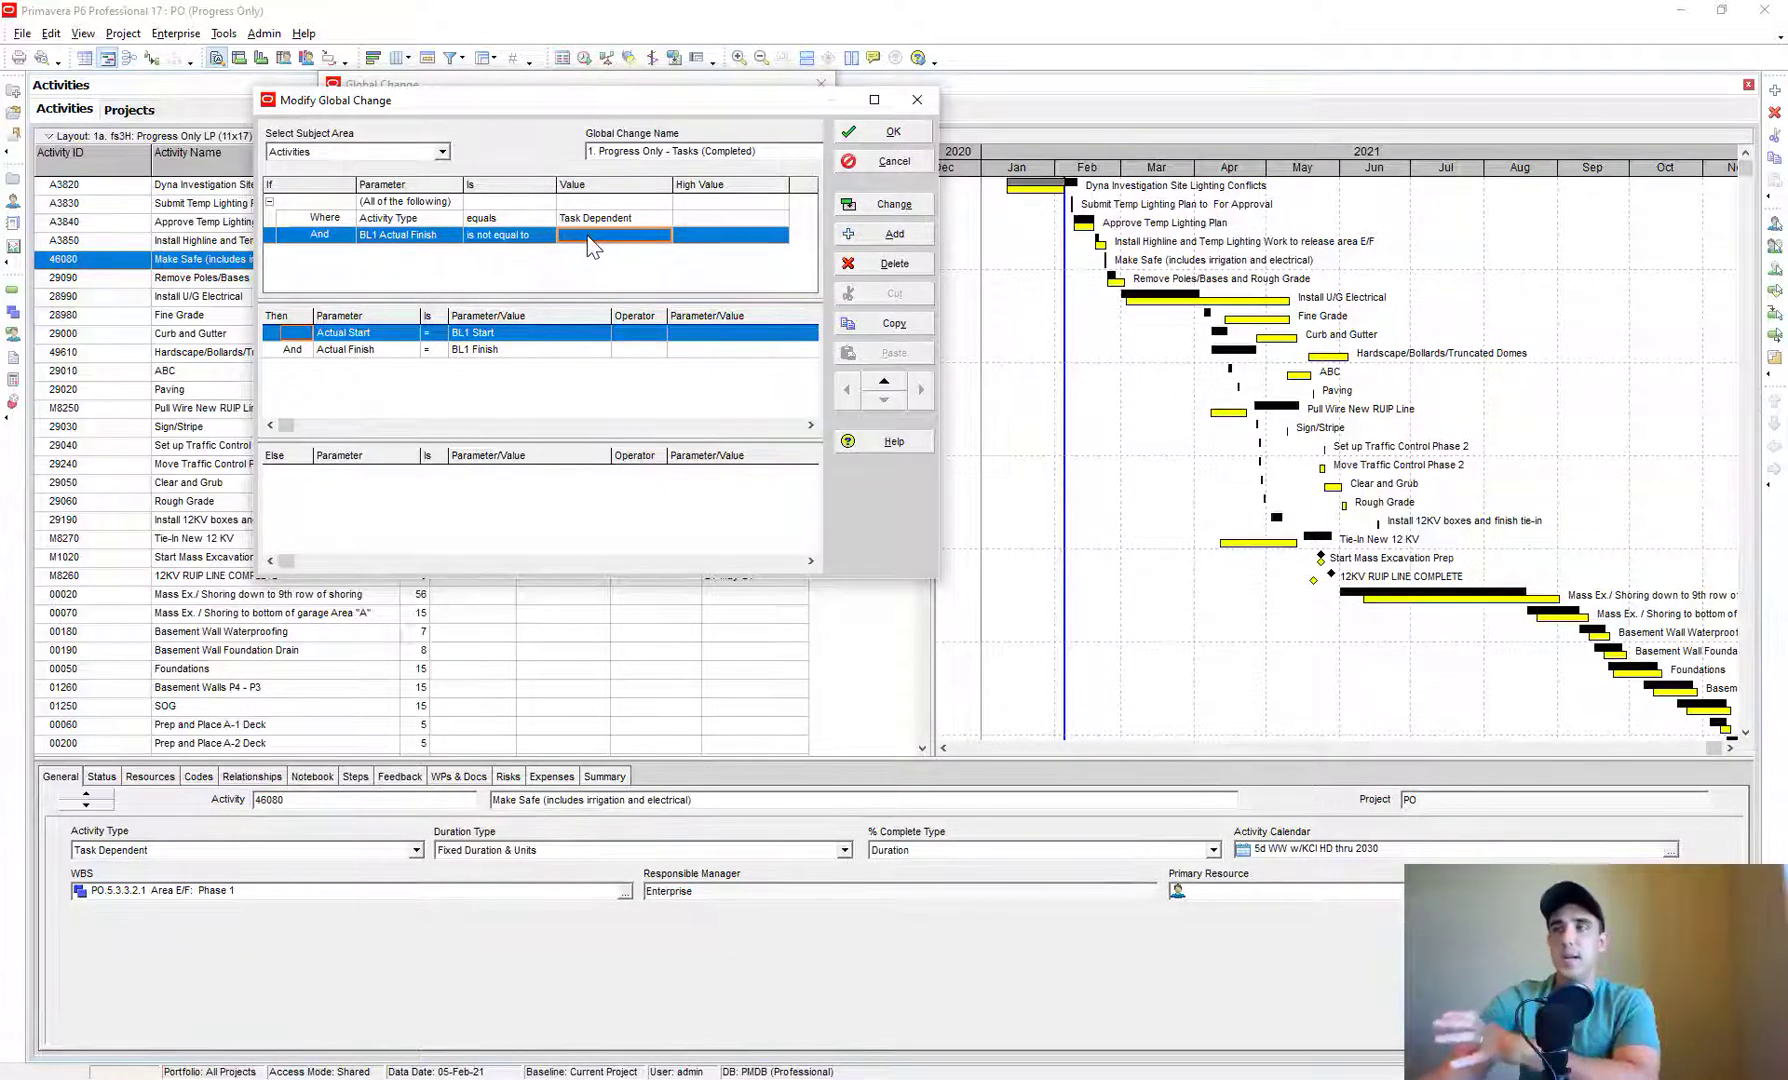
- Review the Then statements for Actual Start and Actual Finish, recheck the activity type condition, and accept the global change definition
click(348, 336)
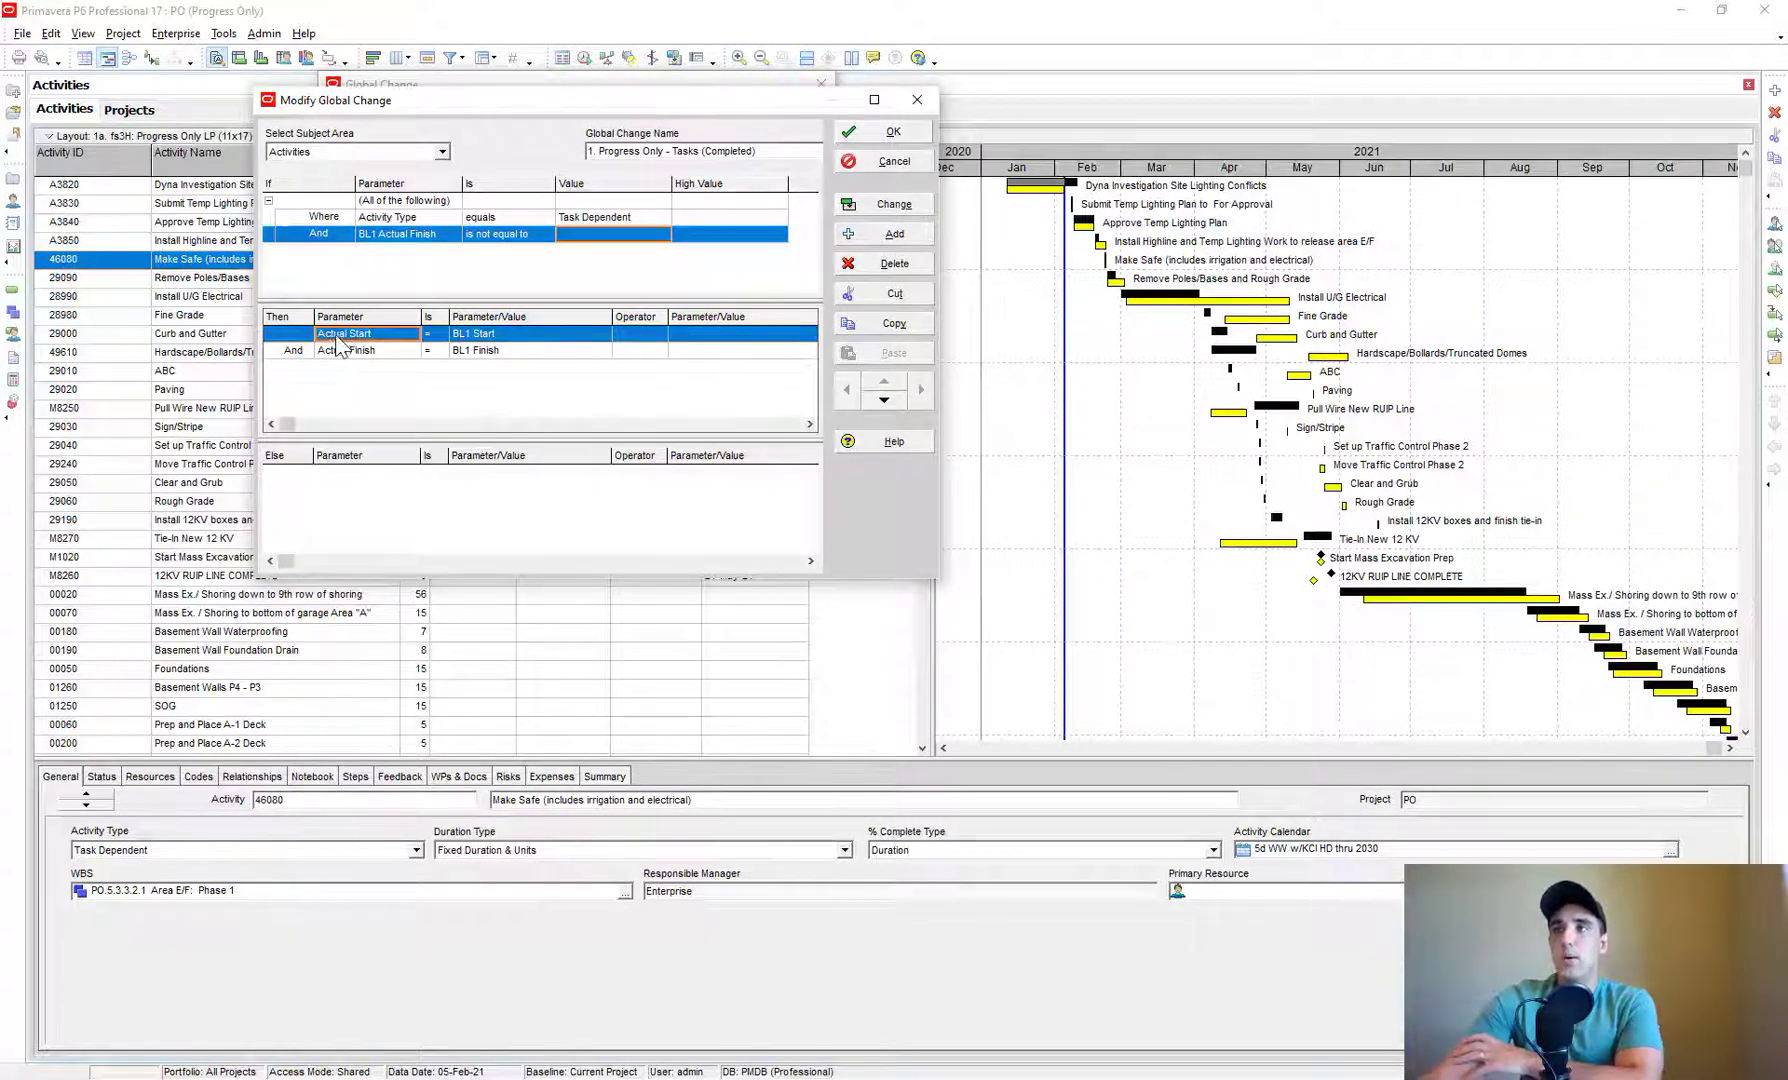
click(345, 338)
click(338, 334)
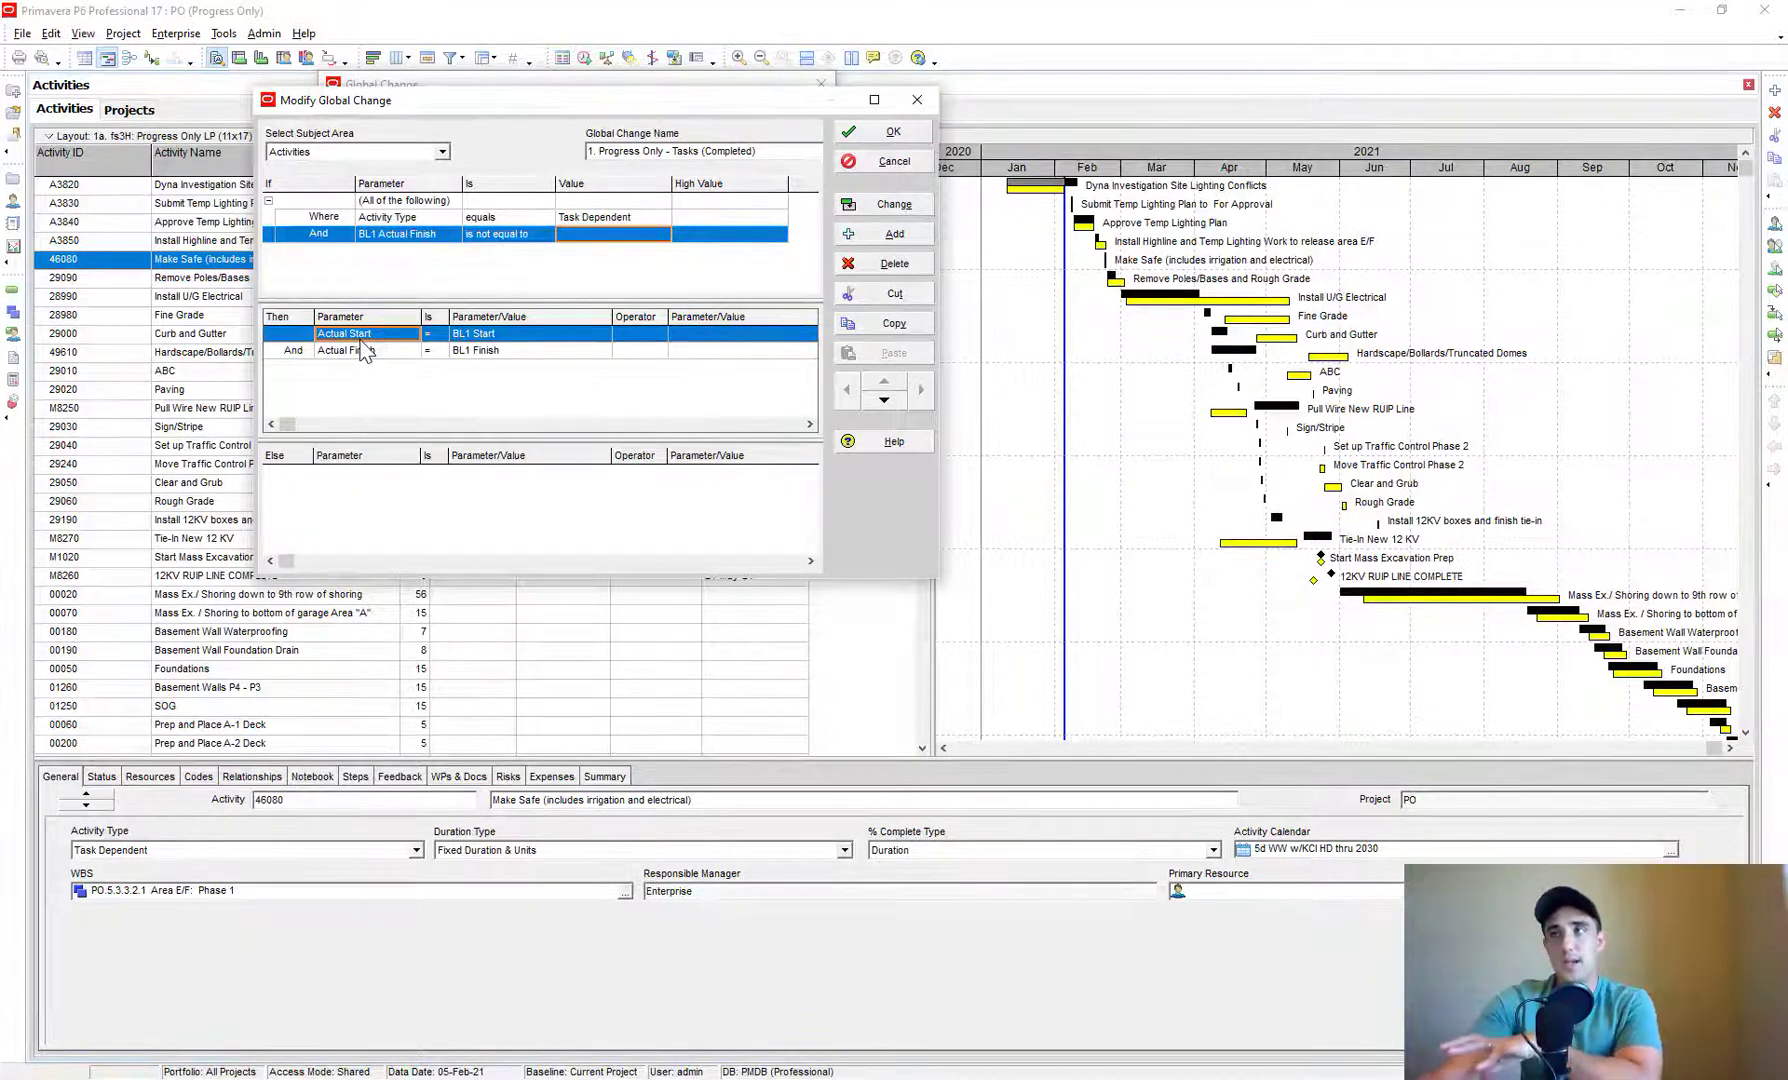
click(497, 335)
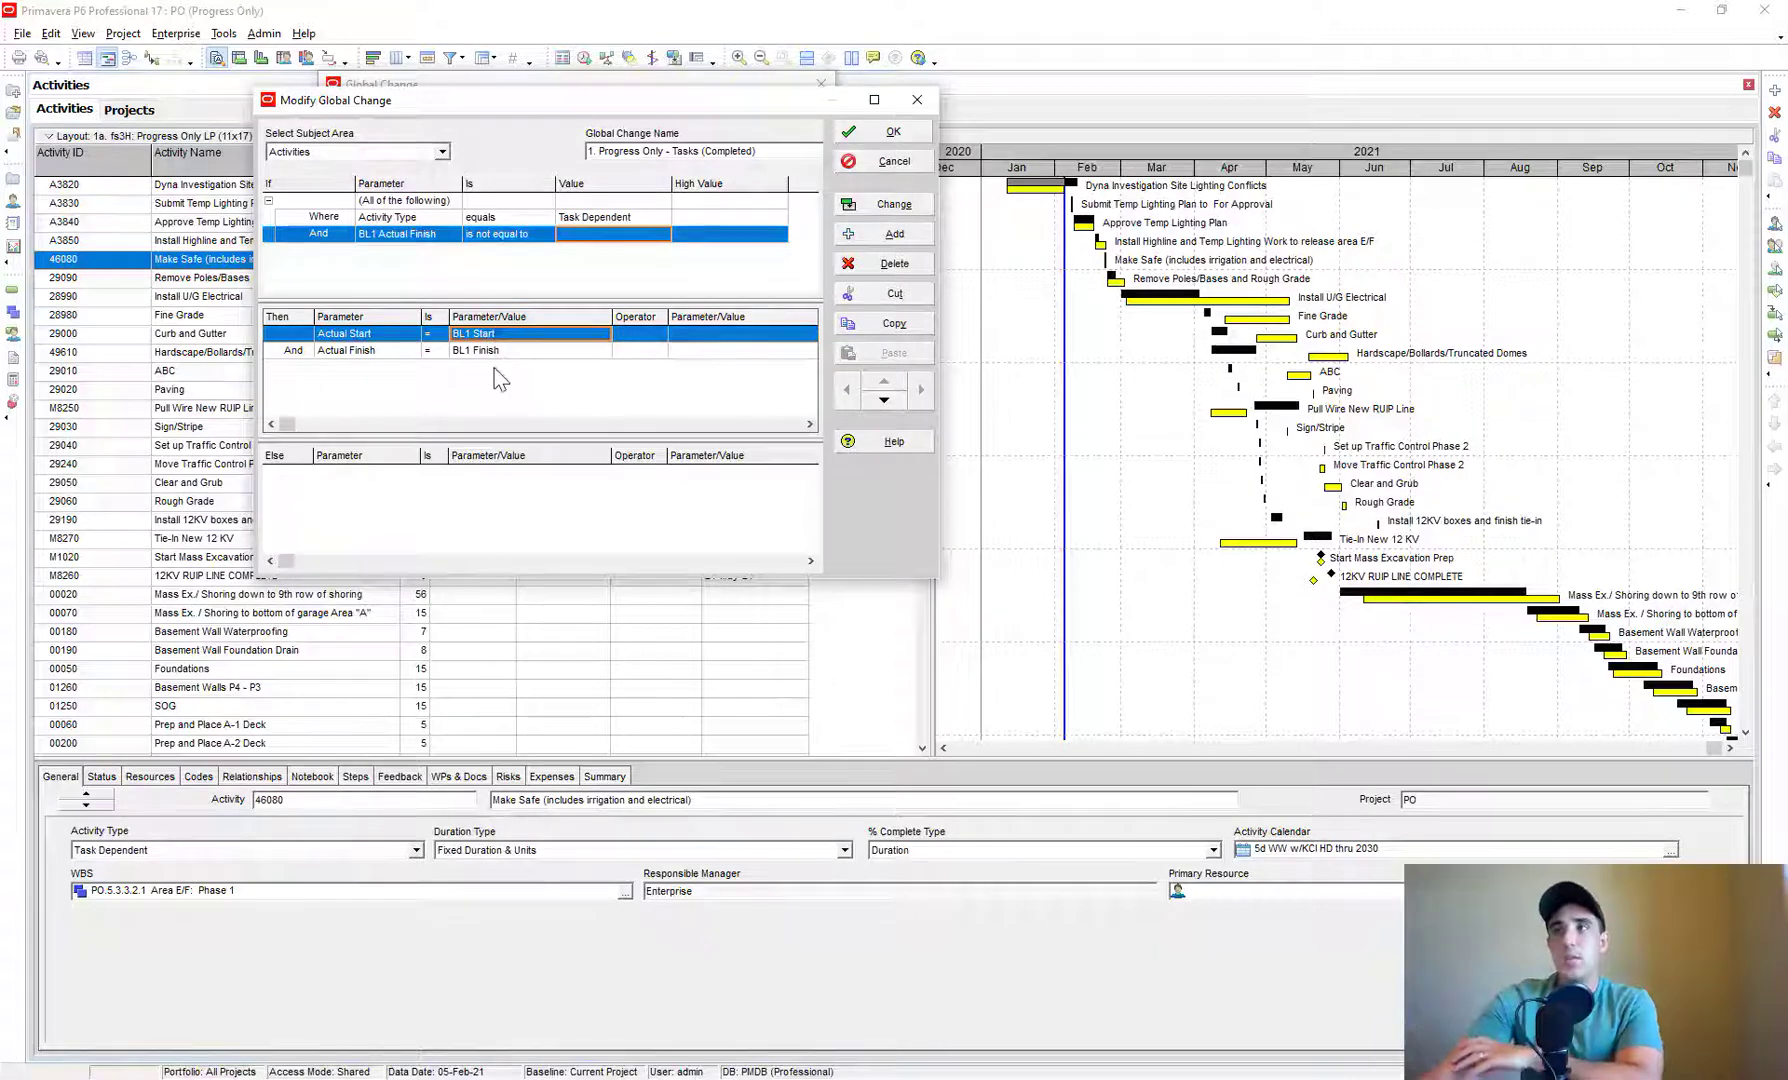
click(383, 353)
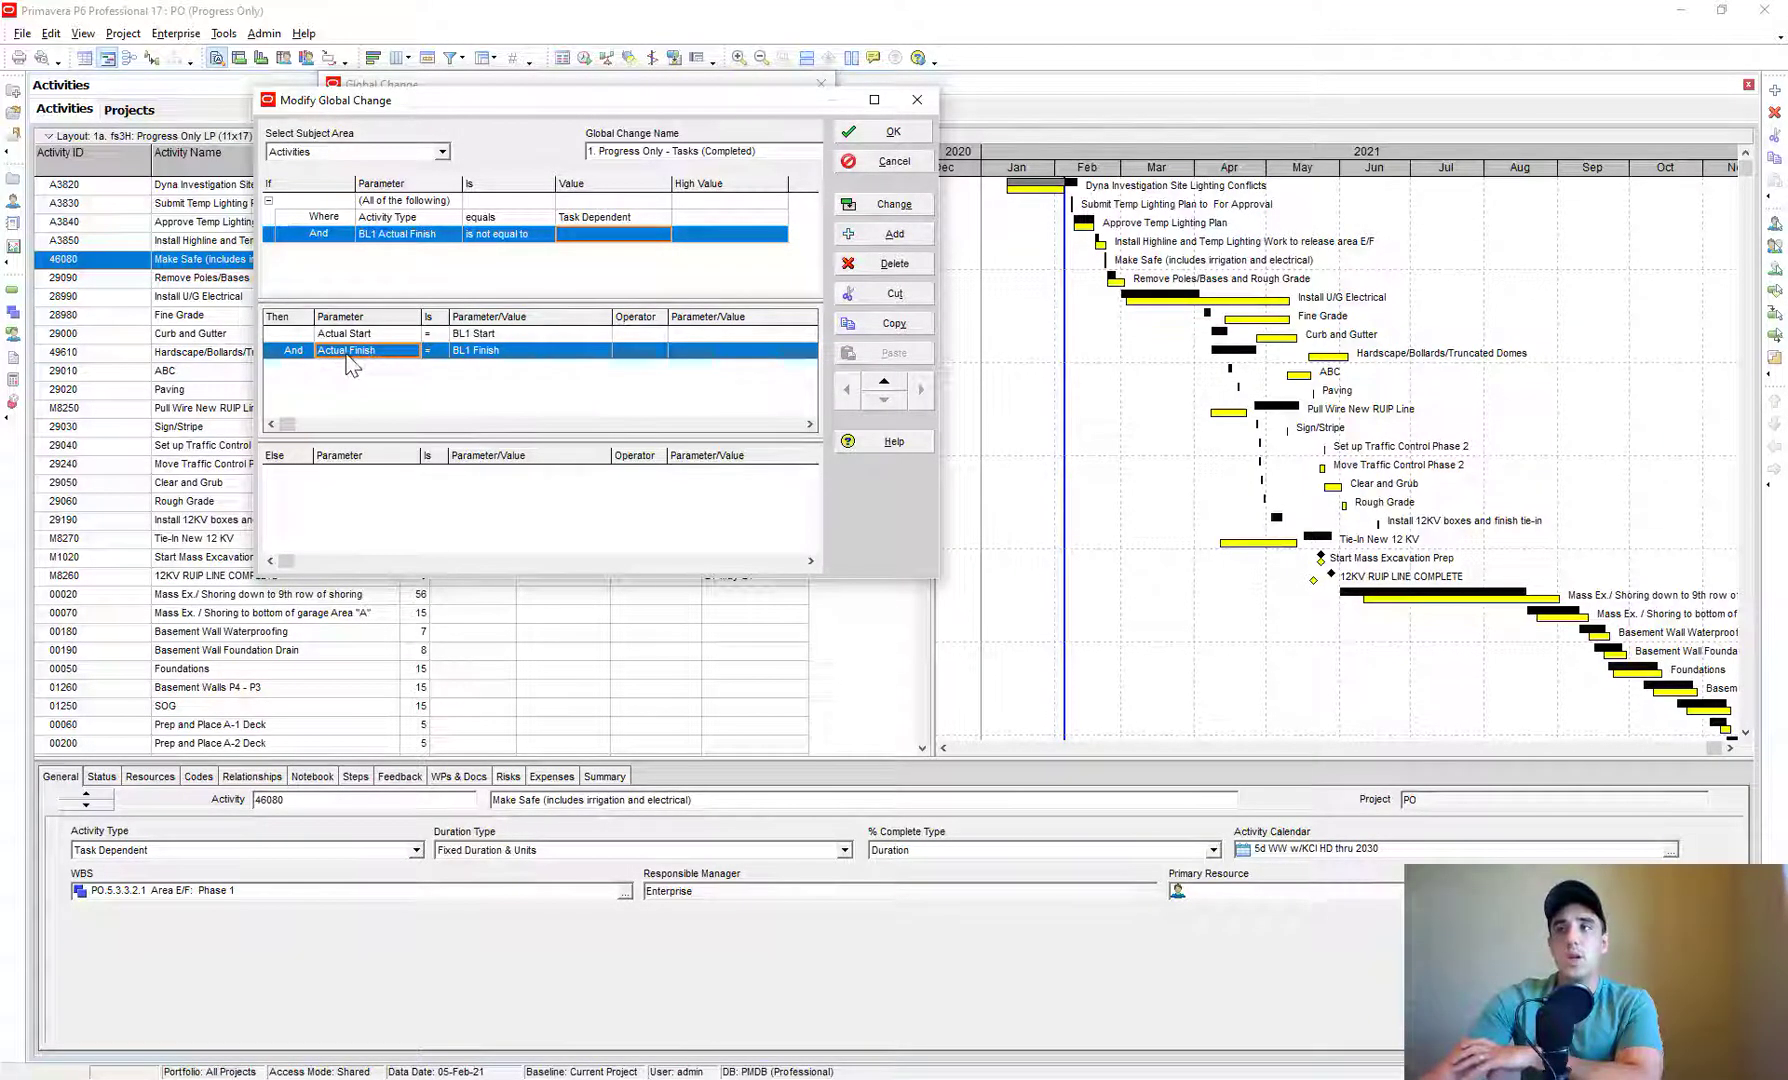
click(492, 356)
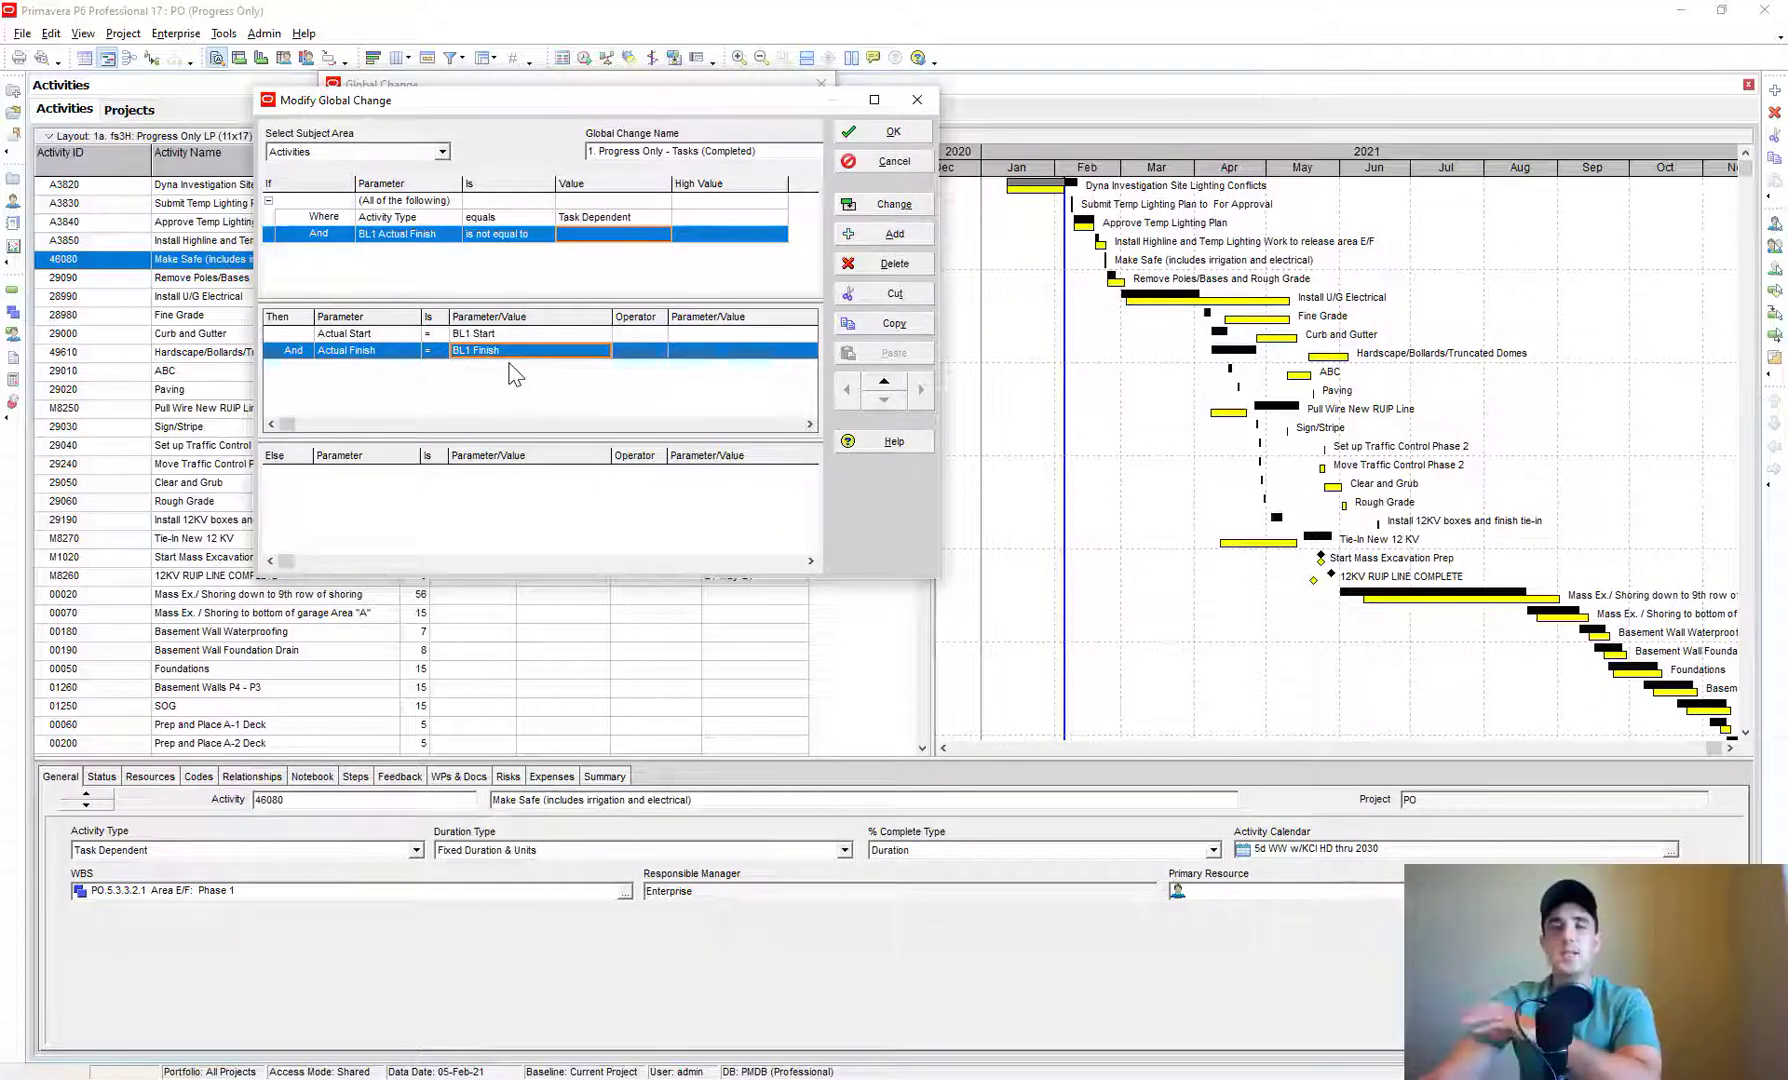
click(628, 221)
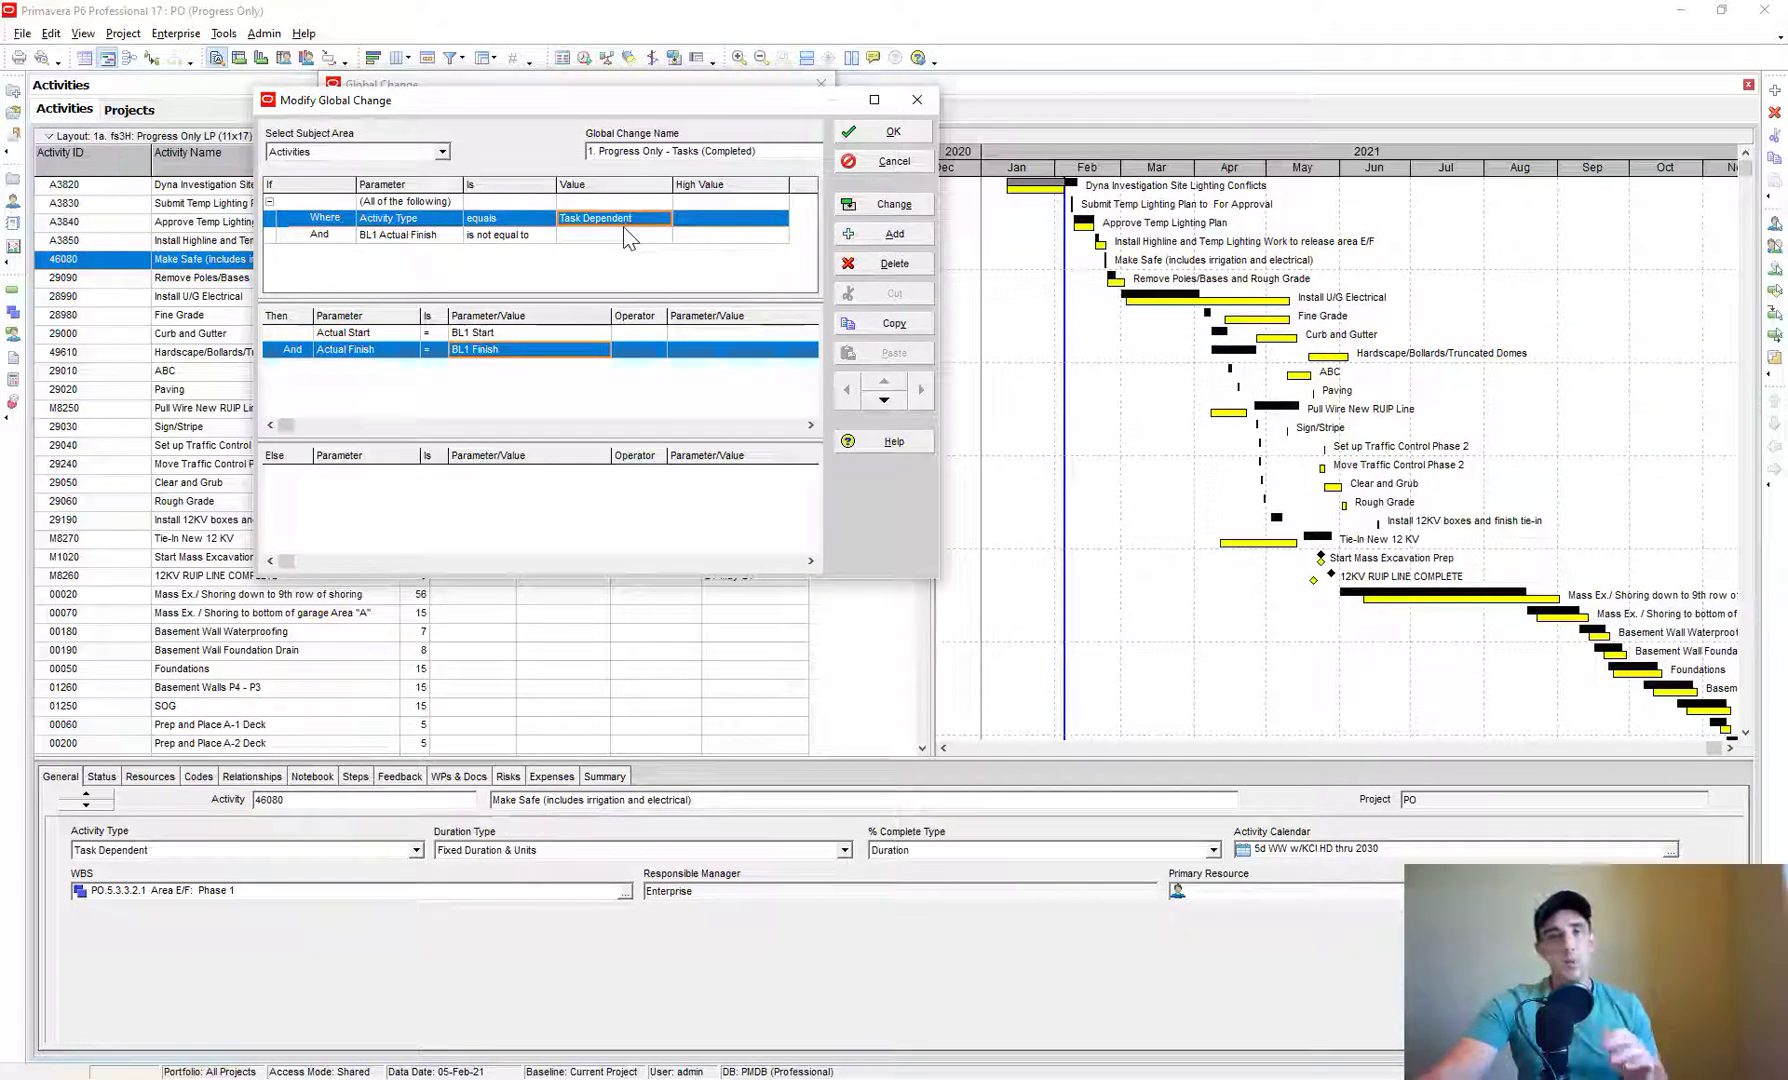
click(868, 134)
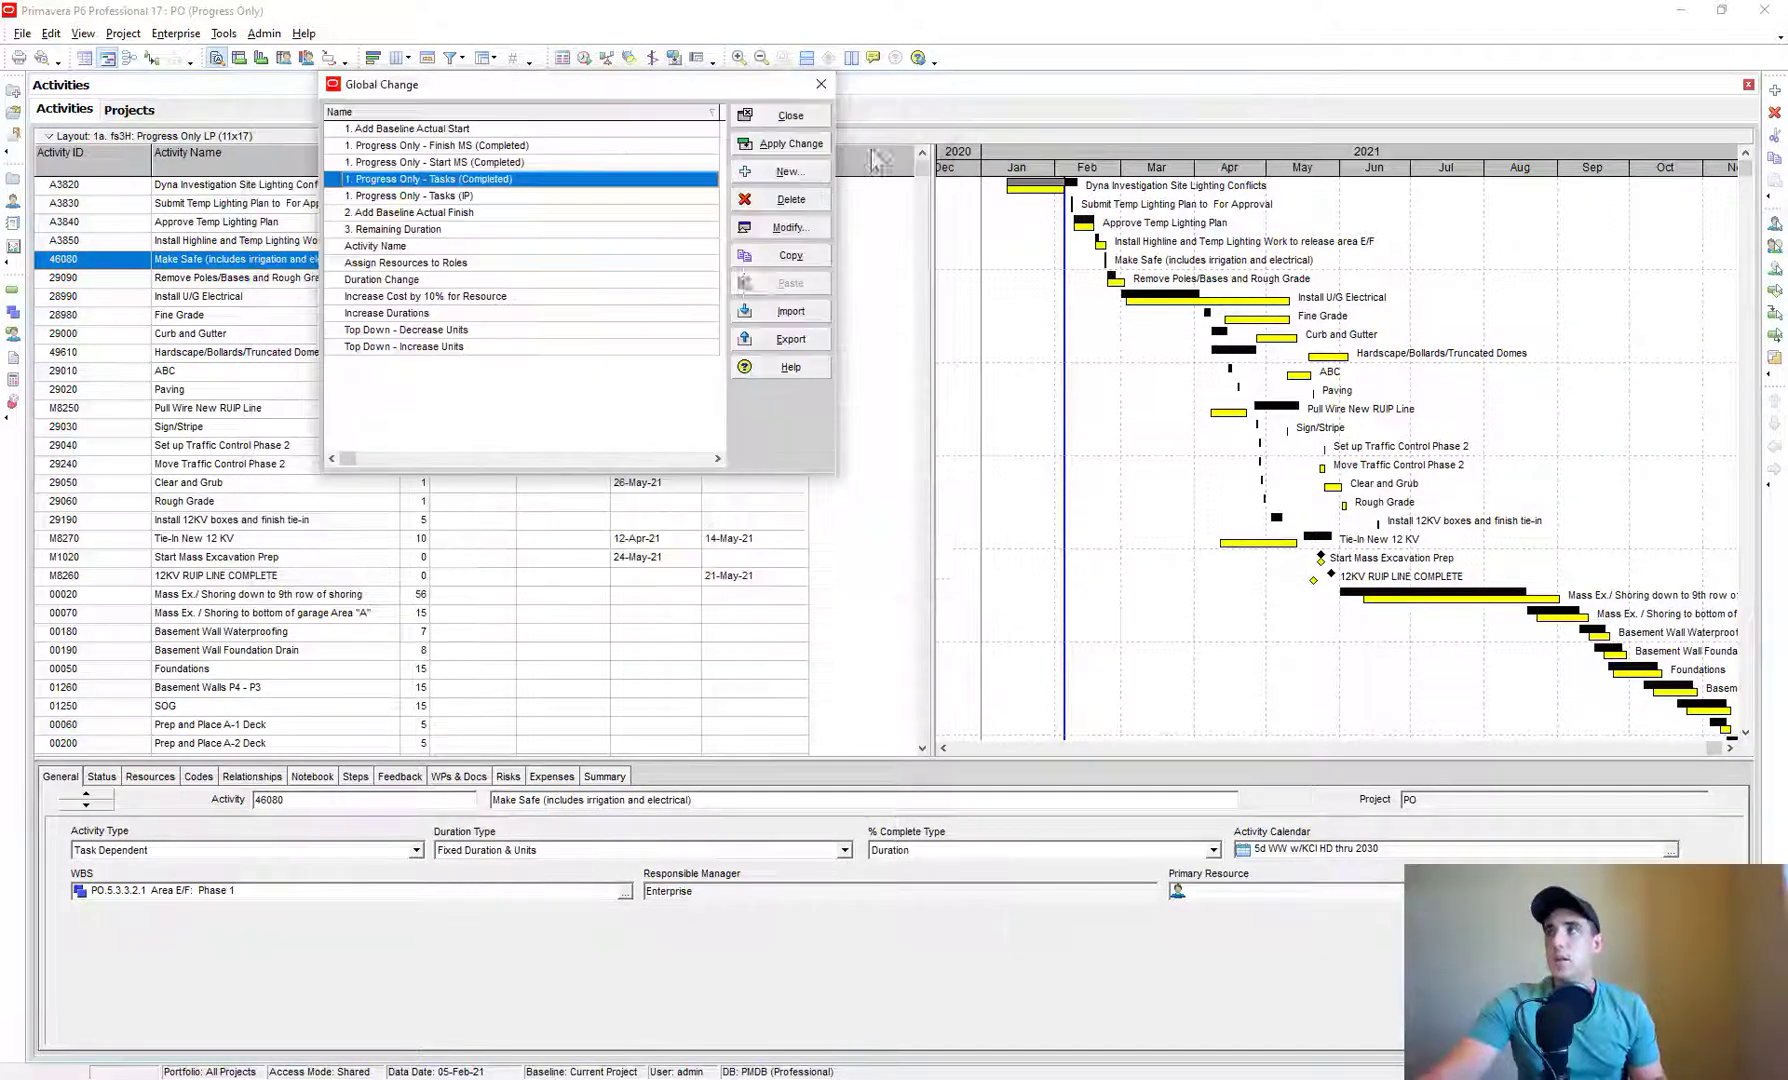
- Apply the global change "1. Progress Only - Tasks (Completed)", review the report's old and new values, and commit it without saving the log file
click(791, 145)
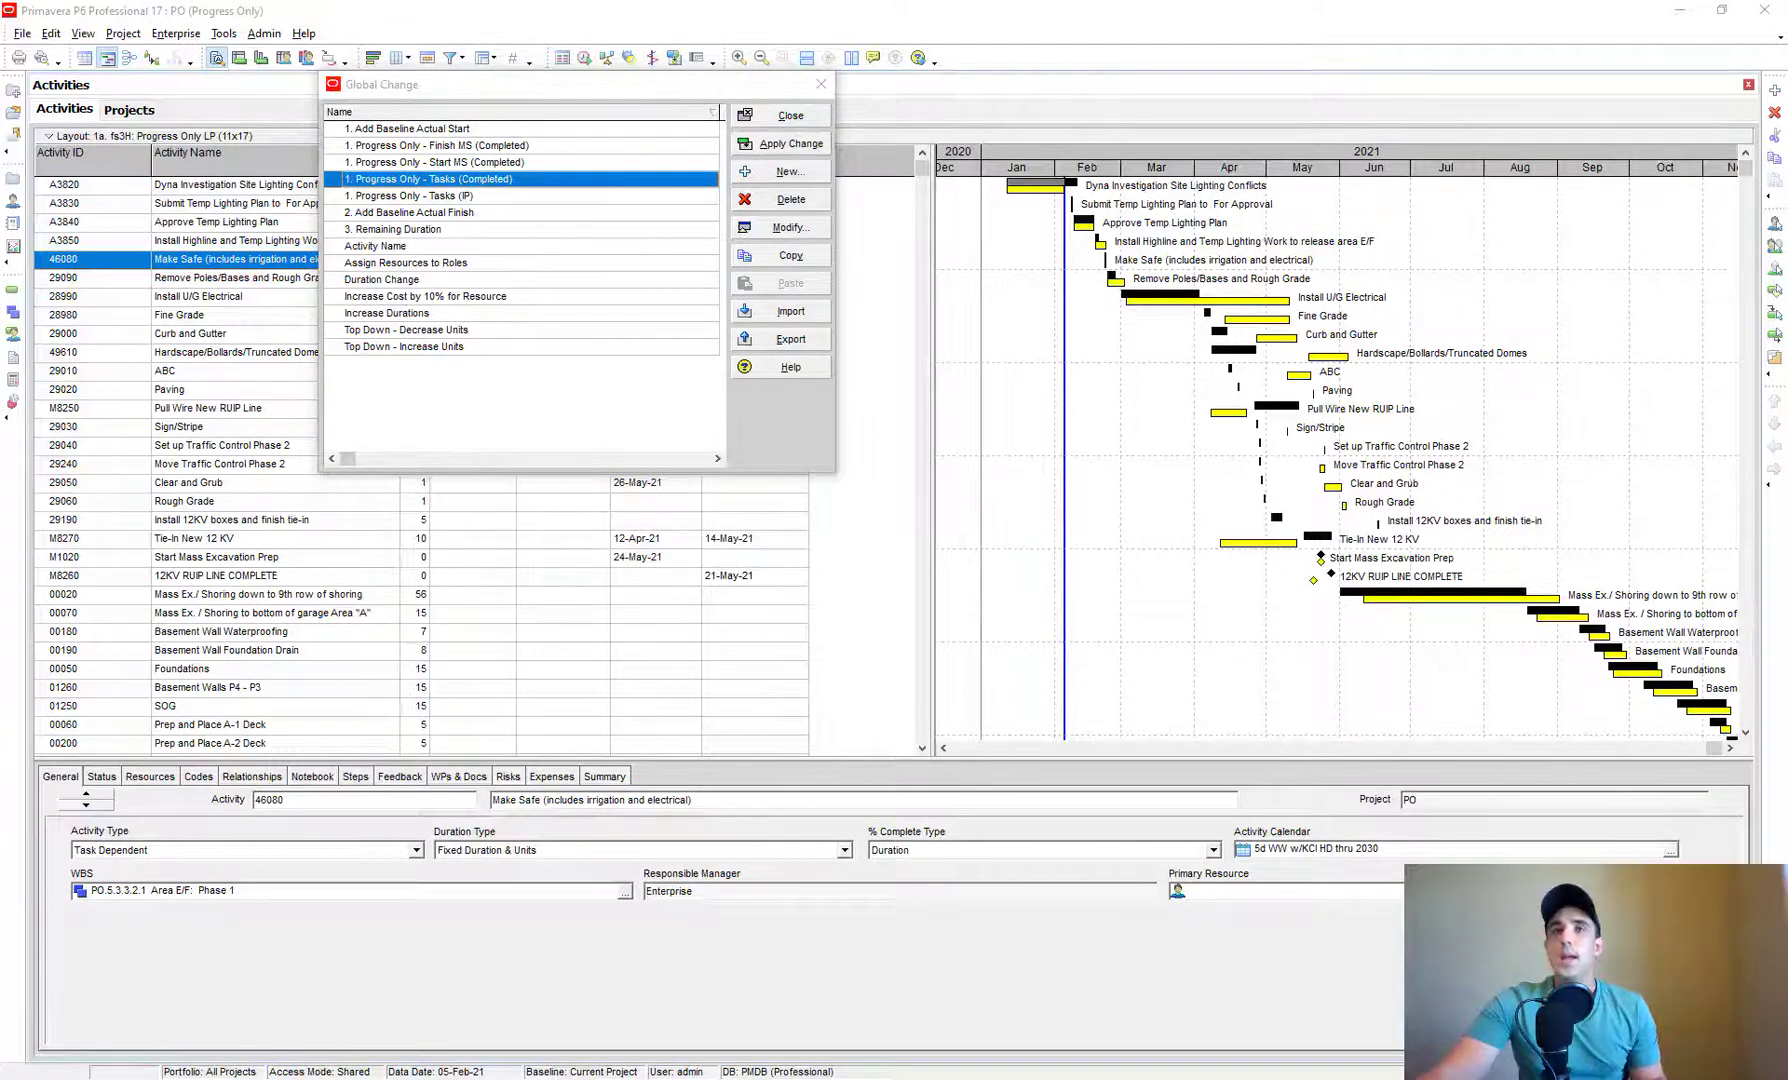
drag(770, 32, 830, 8)
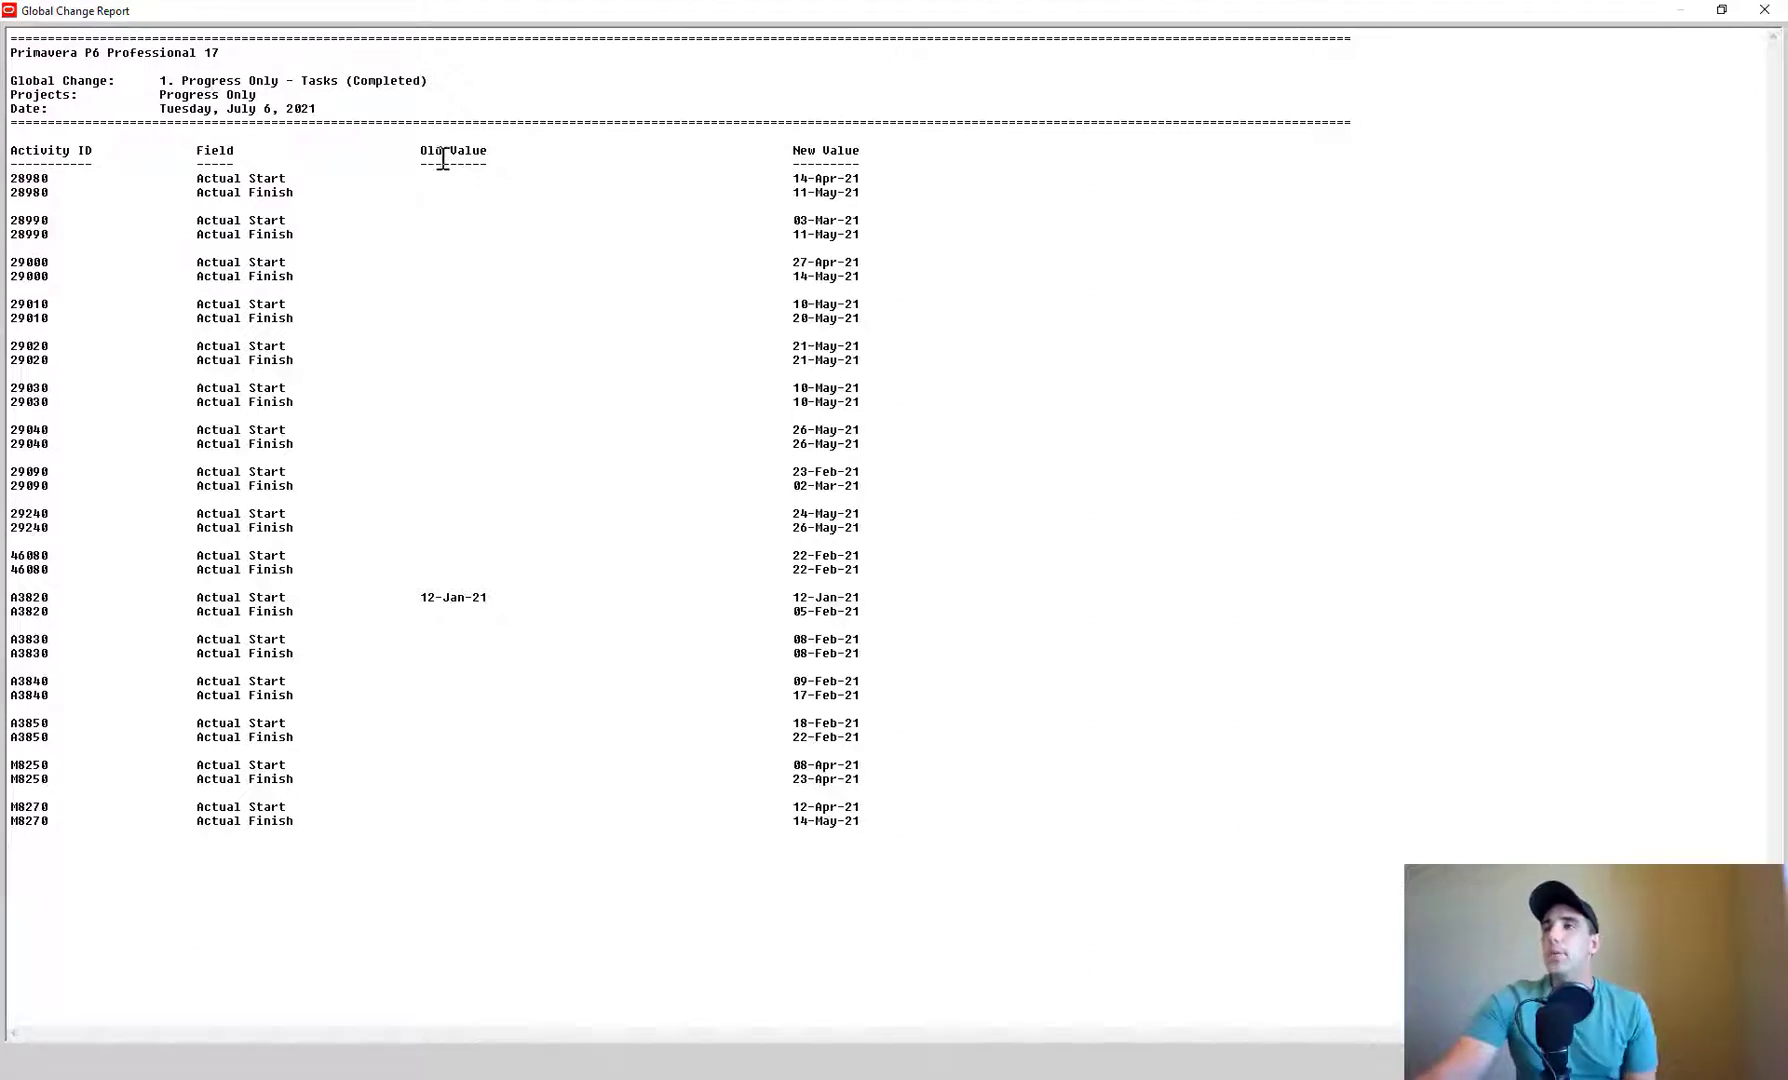
drag(427, 150, 472, 828)
click(806, 234)
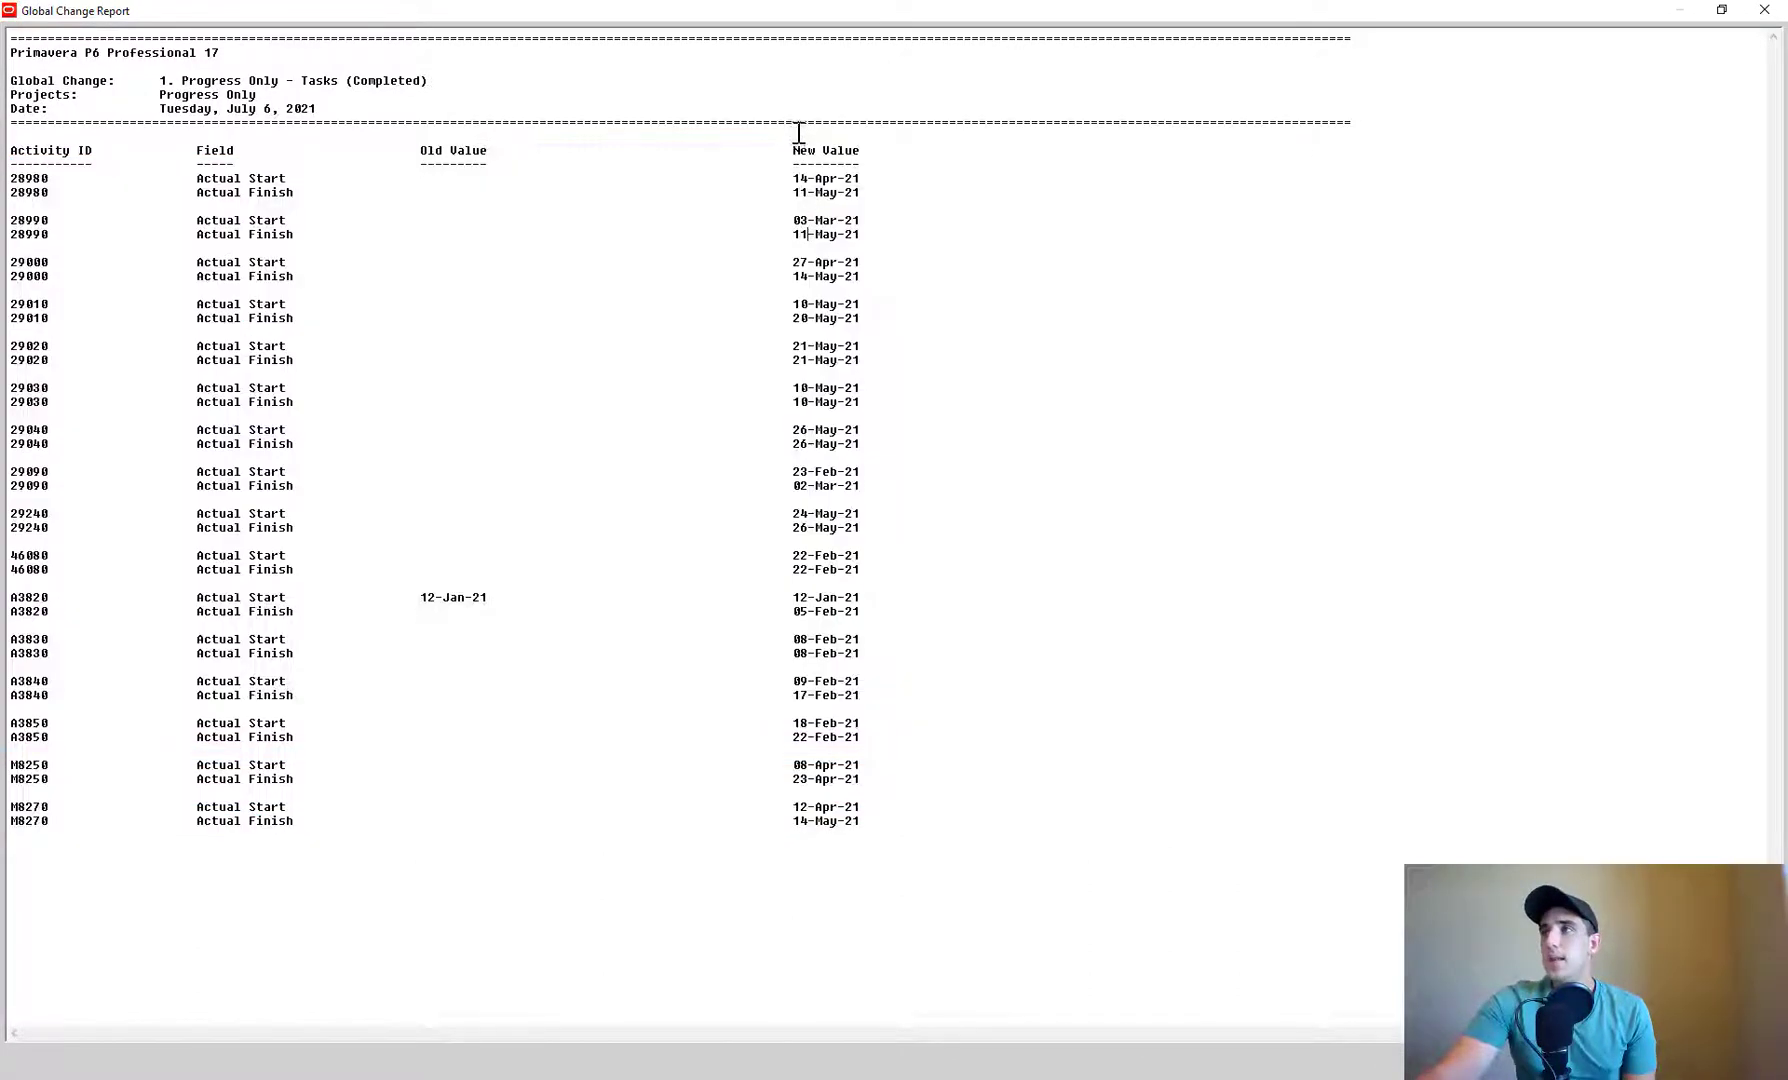
drag(824, 192, 881, 820)
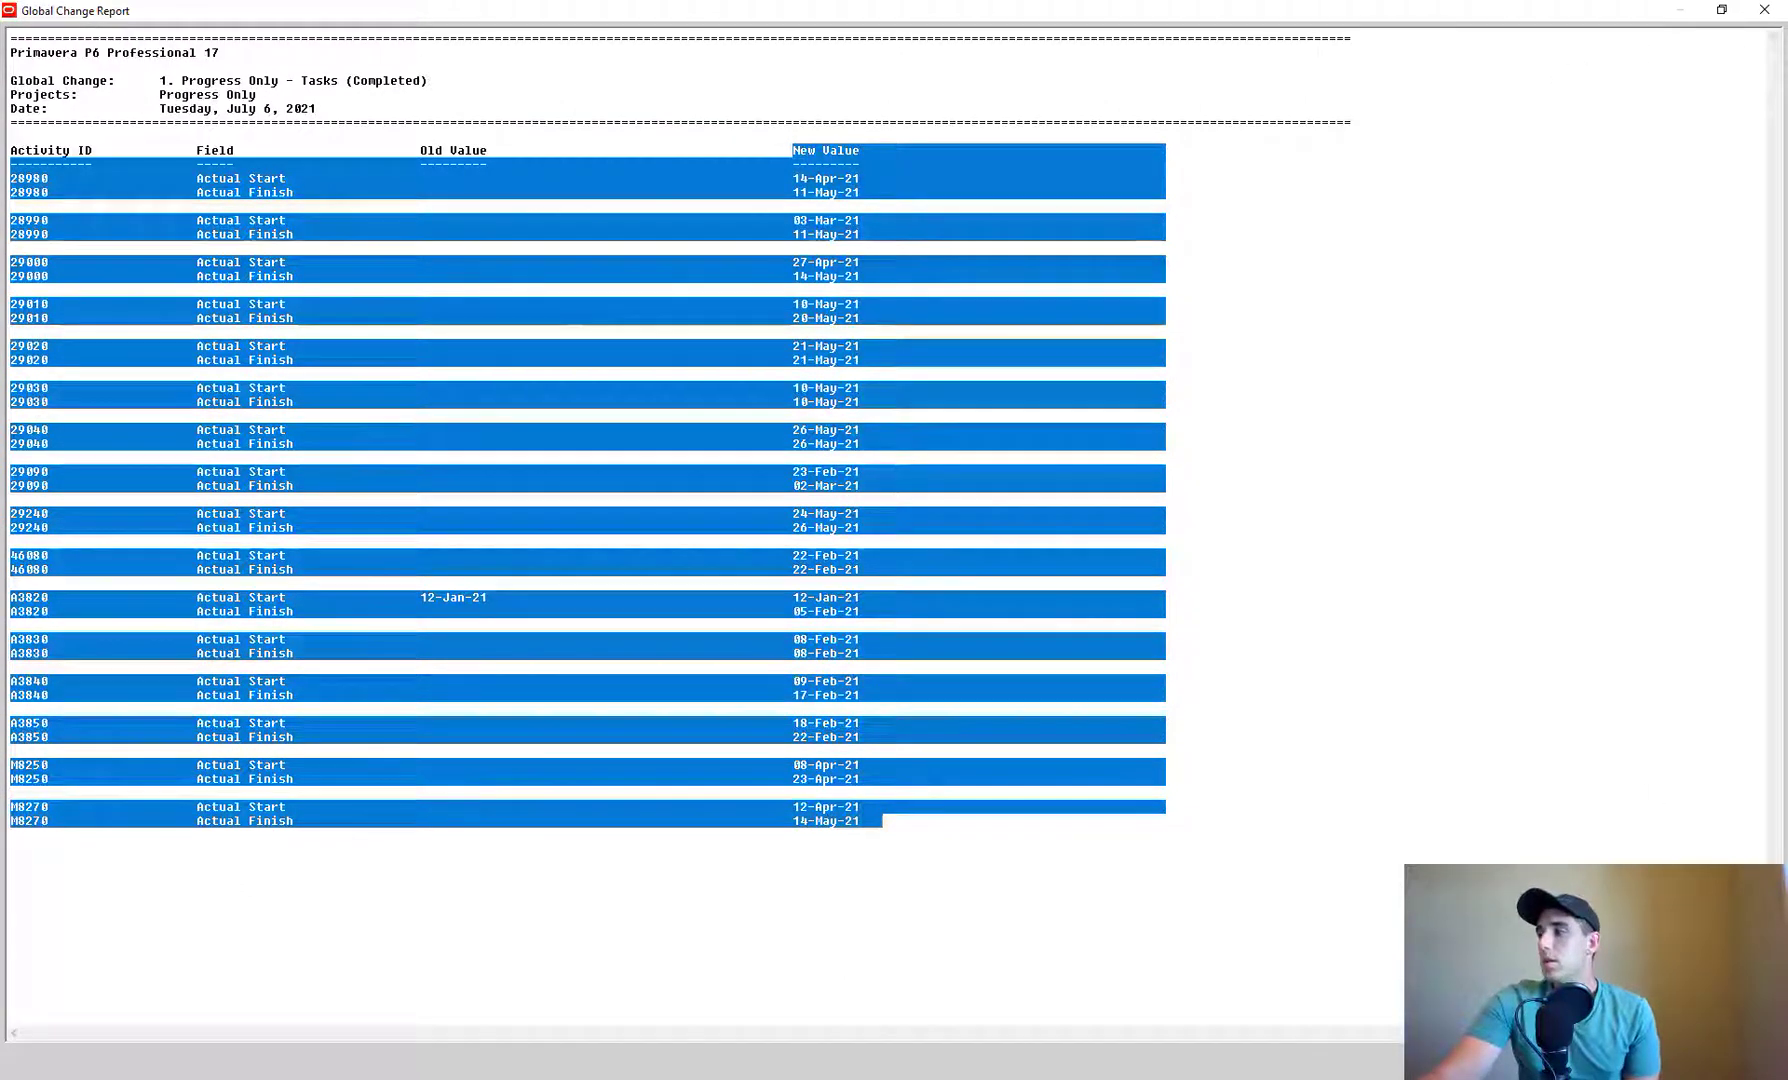
click(1764, 10)
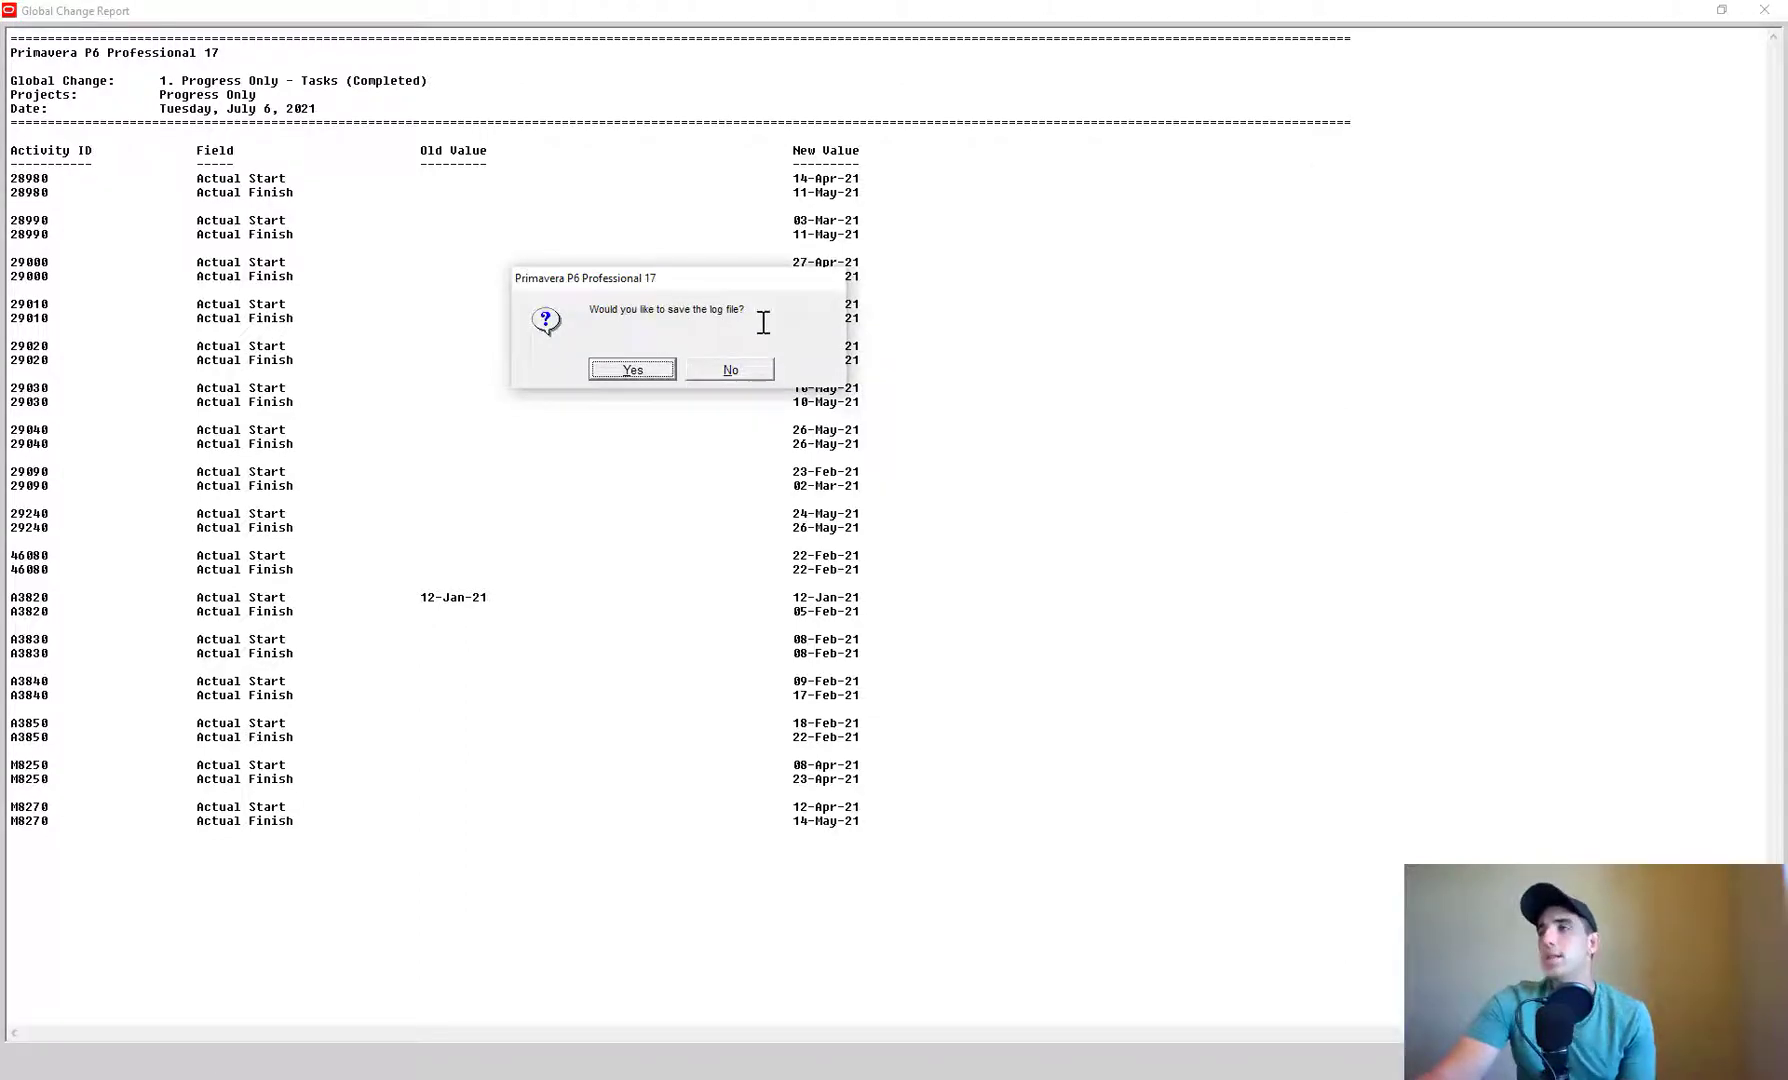
click(745, 370)
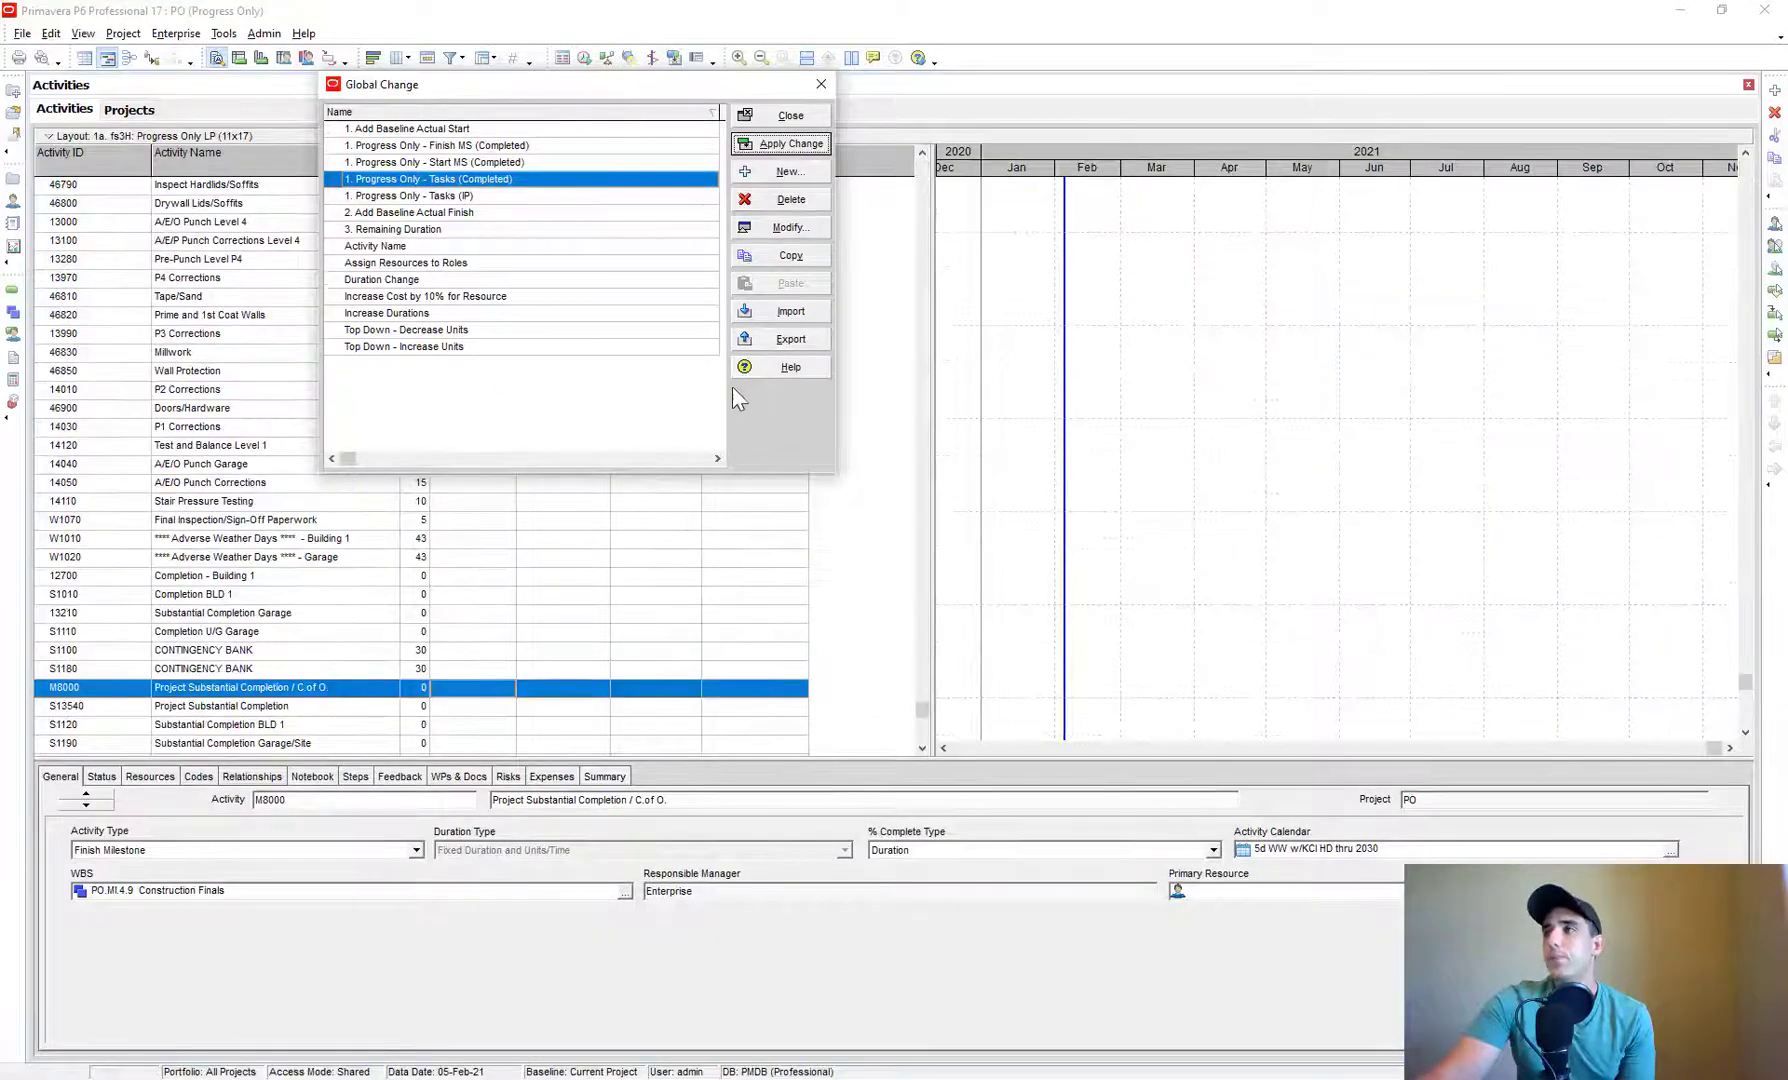
click(786, 115)
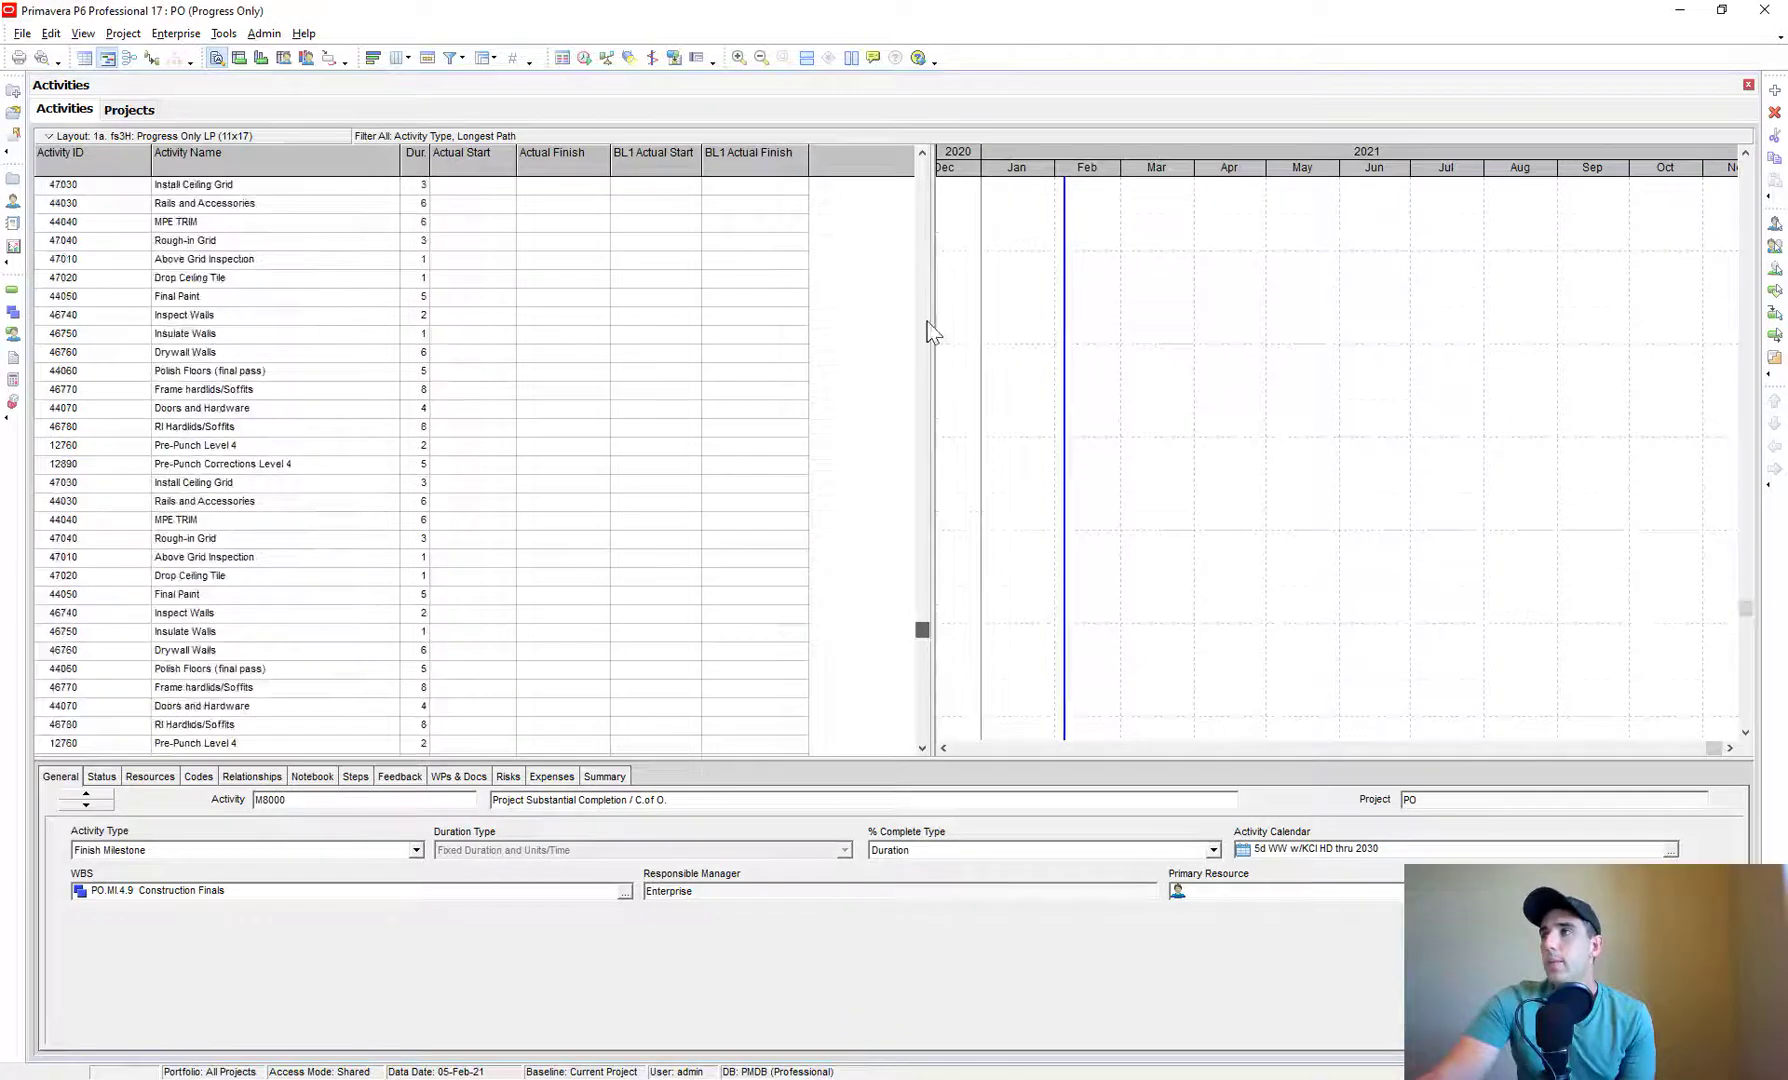
- Replace the current activity filters with All Activities
scroll(926, 331, up, 15)
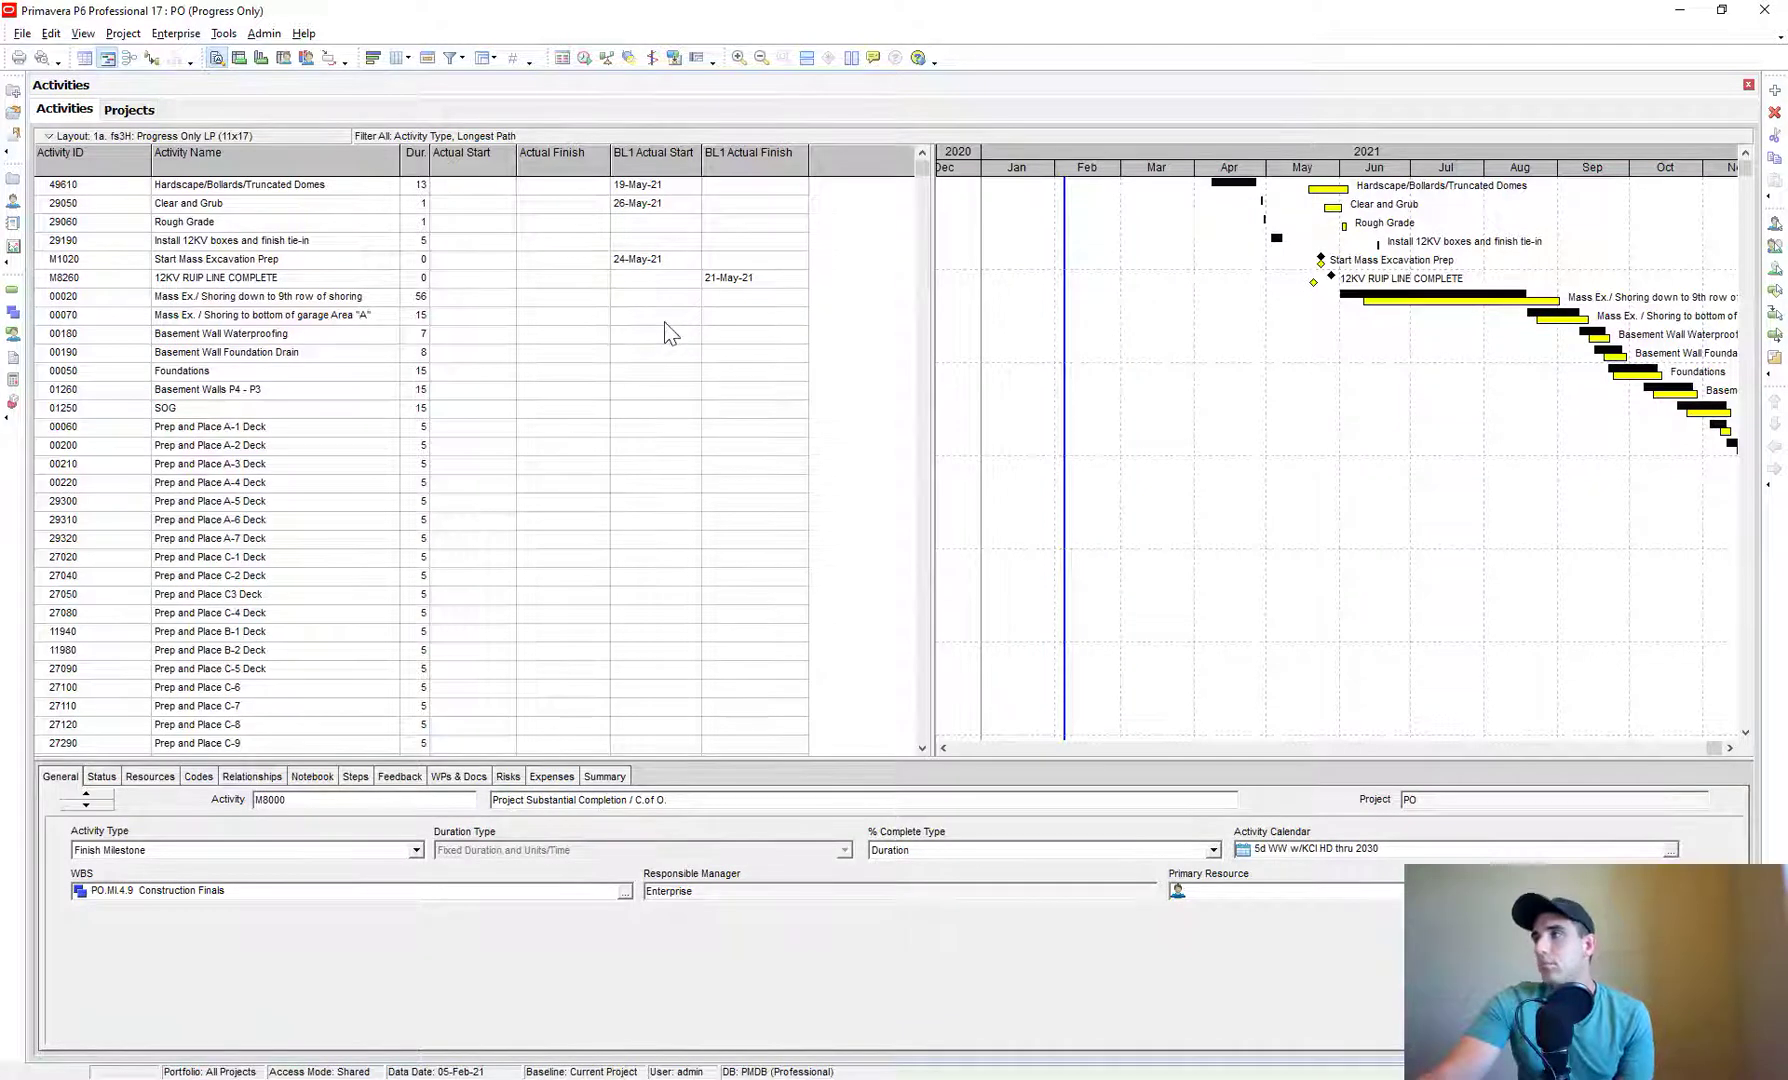
click(450, 60)
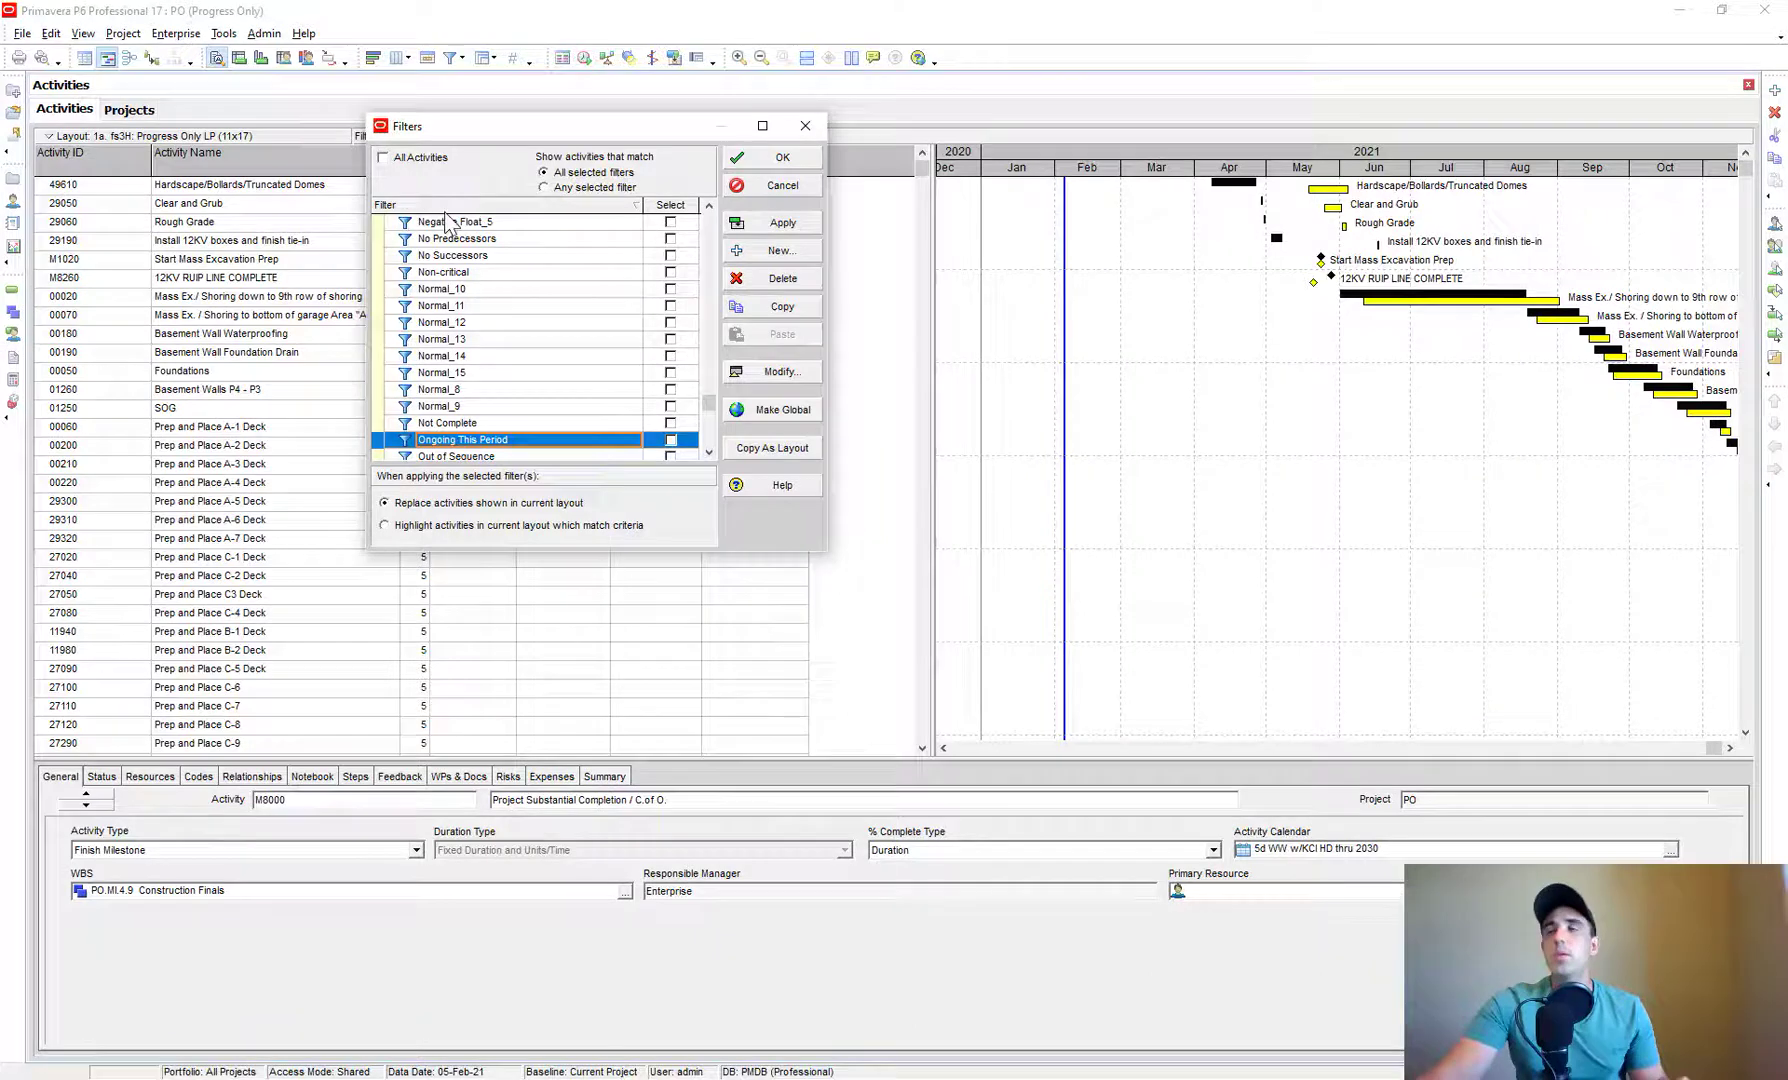
click(404, 160)
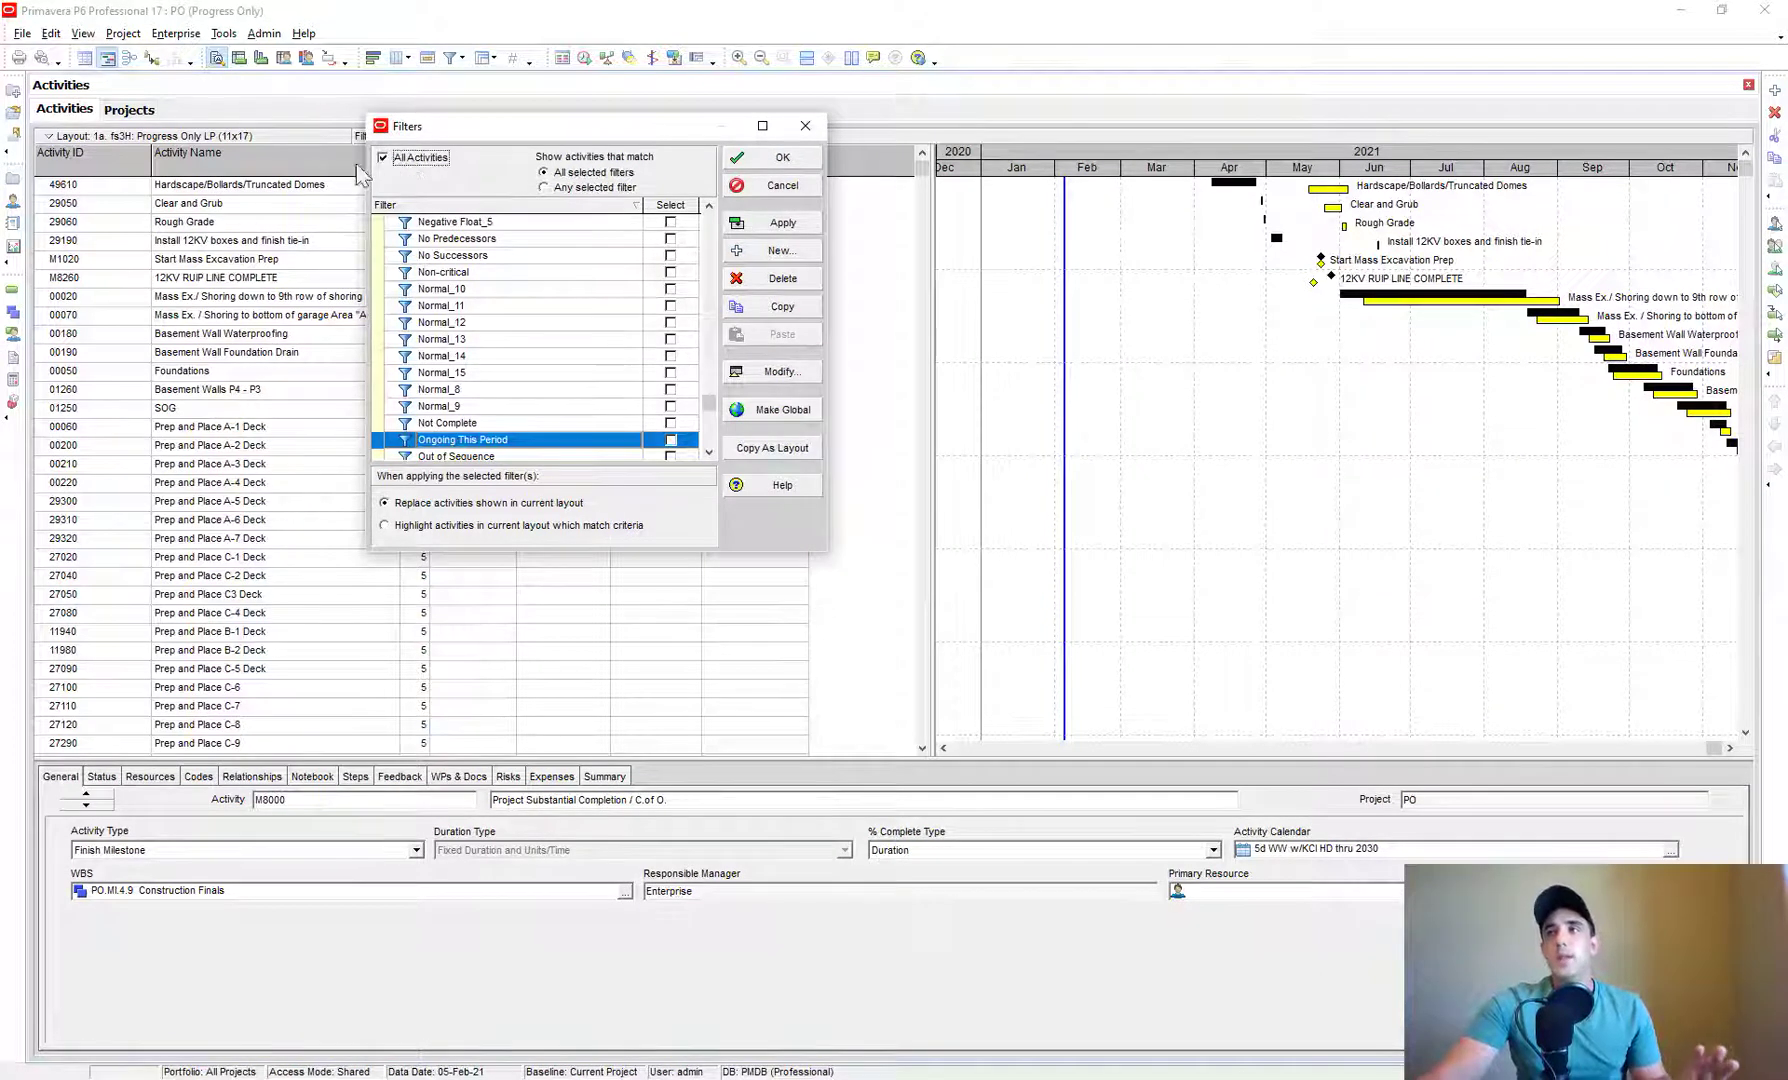
click(783, 222)
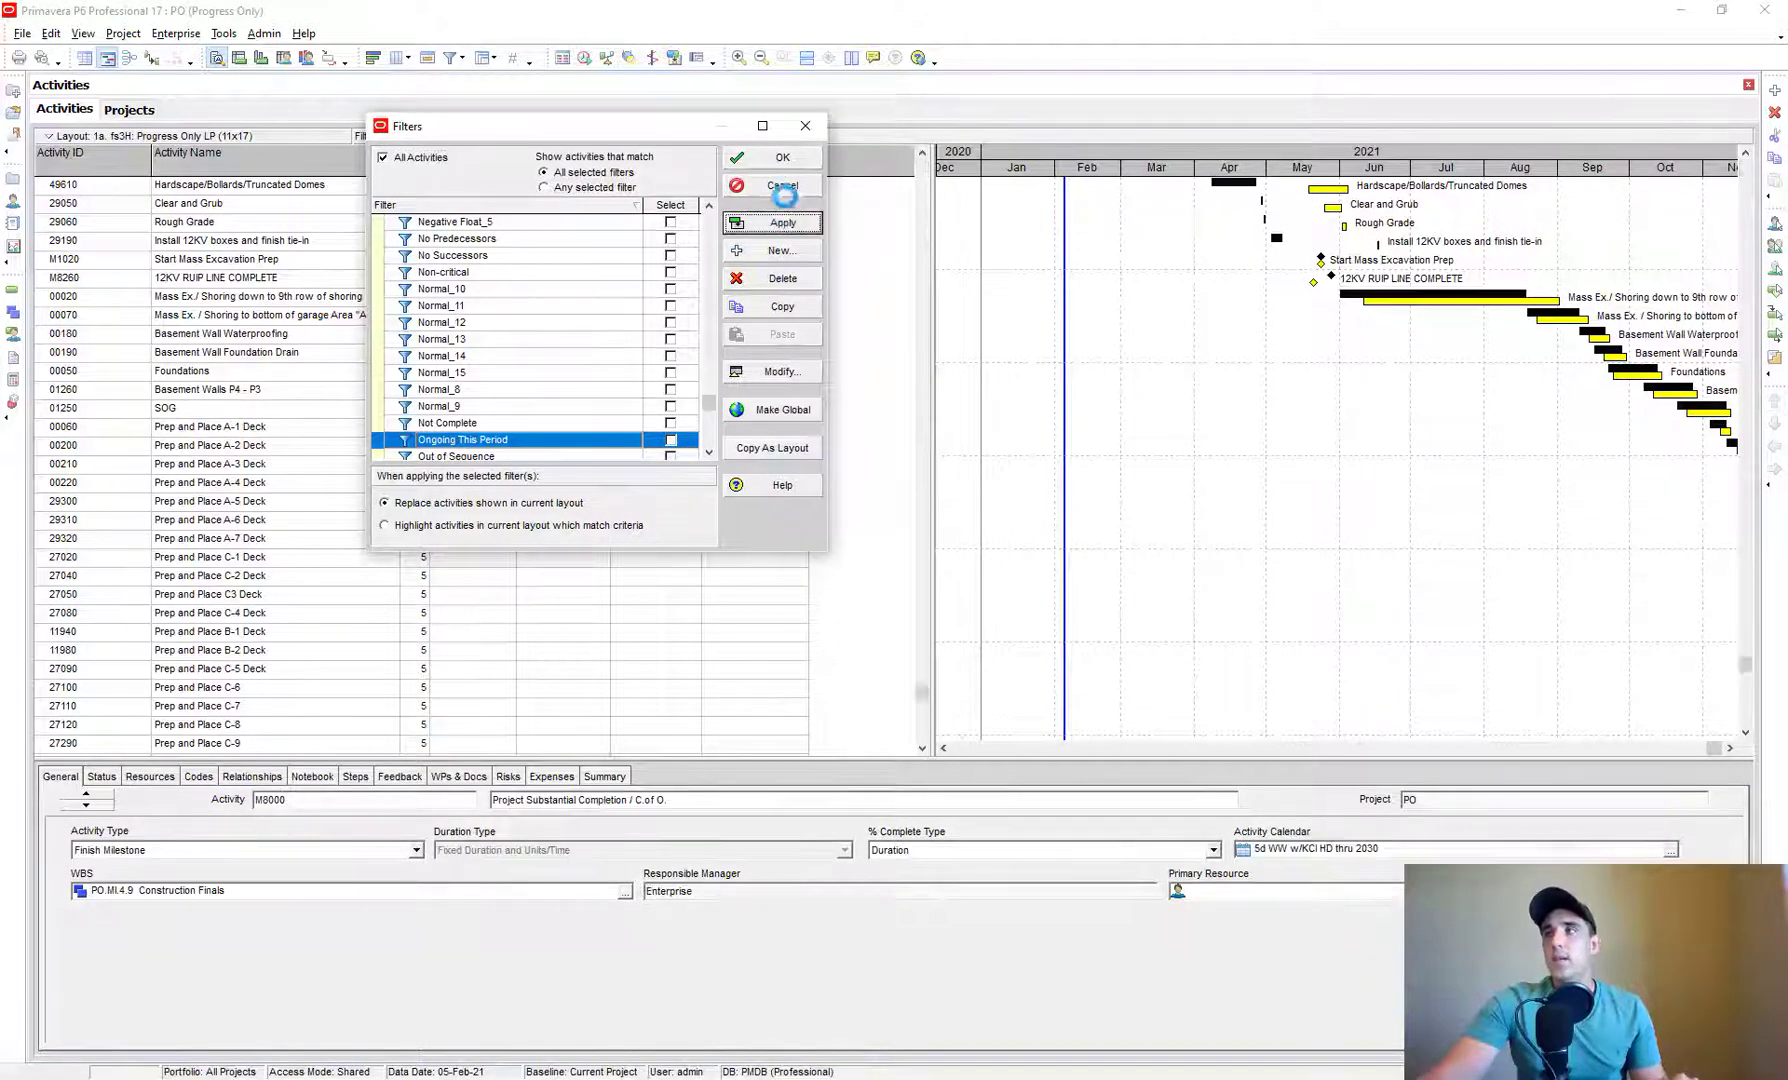
click(784, 158)
- Apply "1. Progress Only - Tasks (Completed)" again to all activities, review the report to its end, and commit without saving the log file
click(224, 33)
click(590, 310)
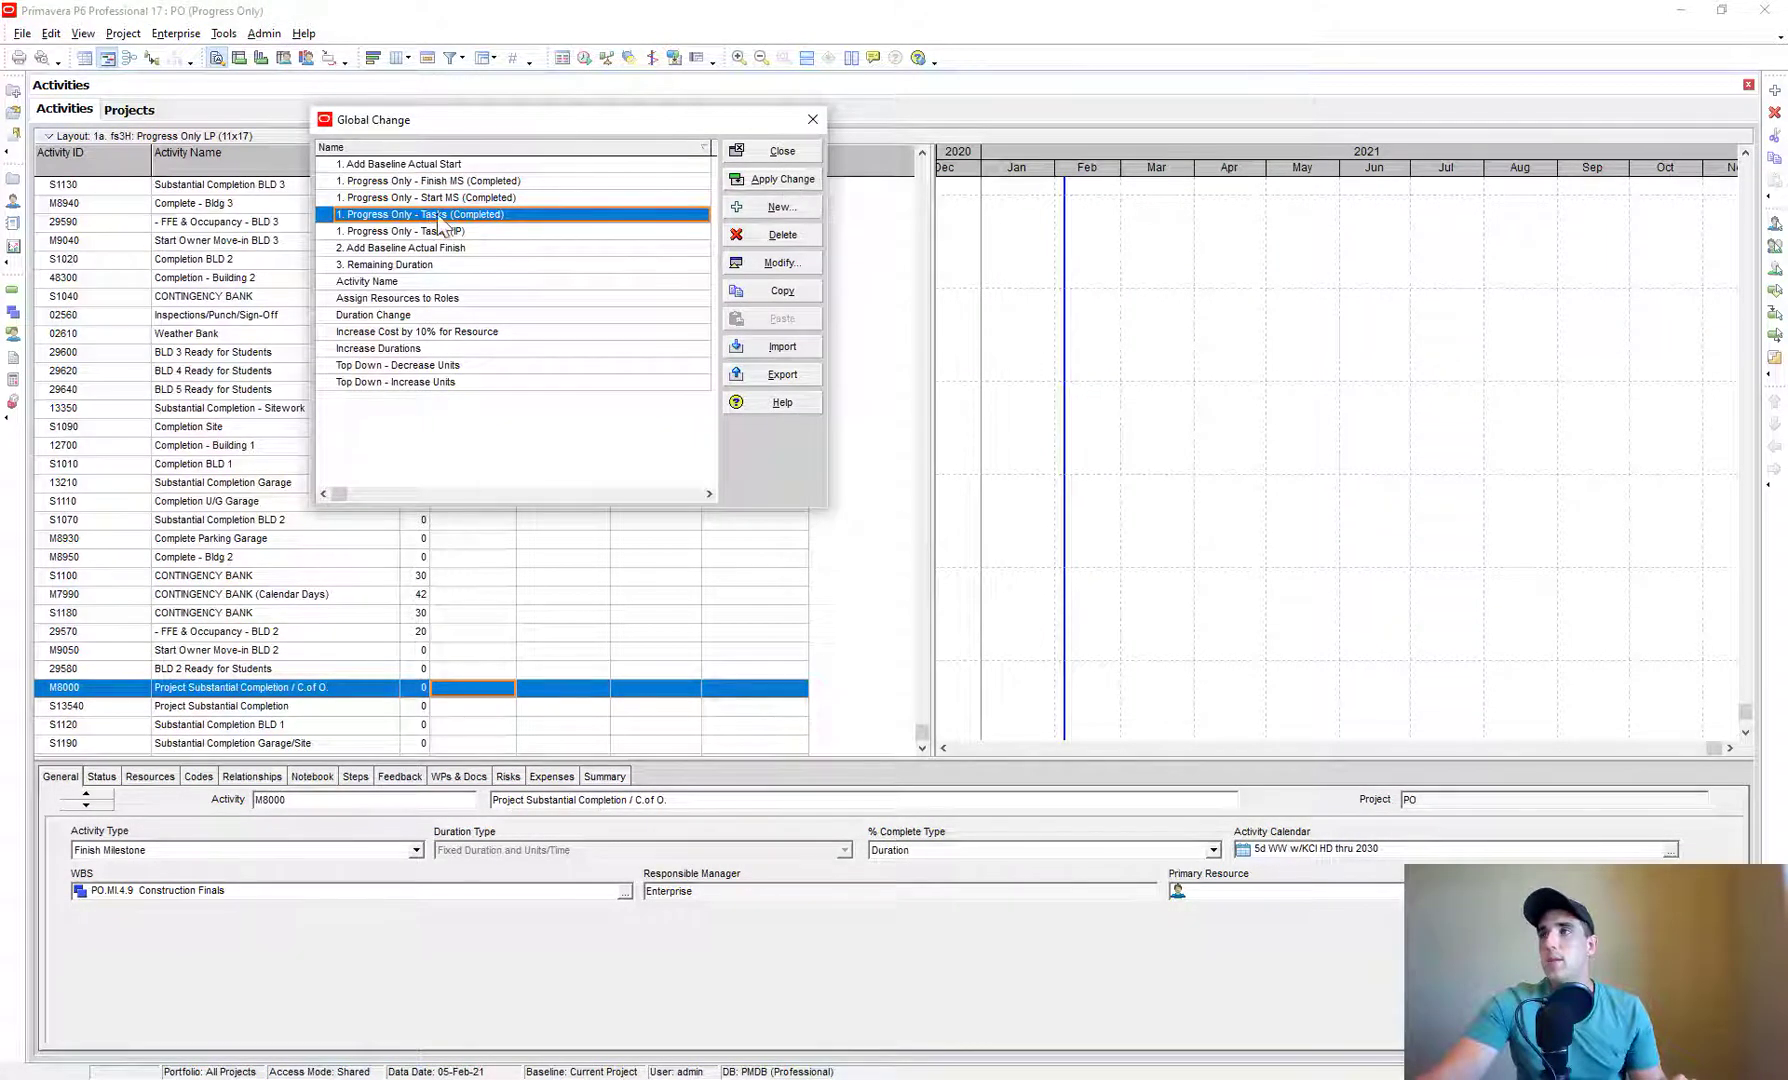
click(756, 180)
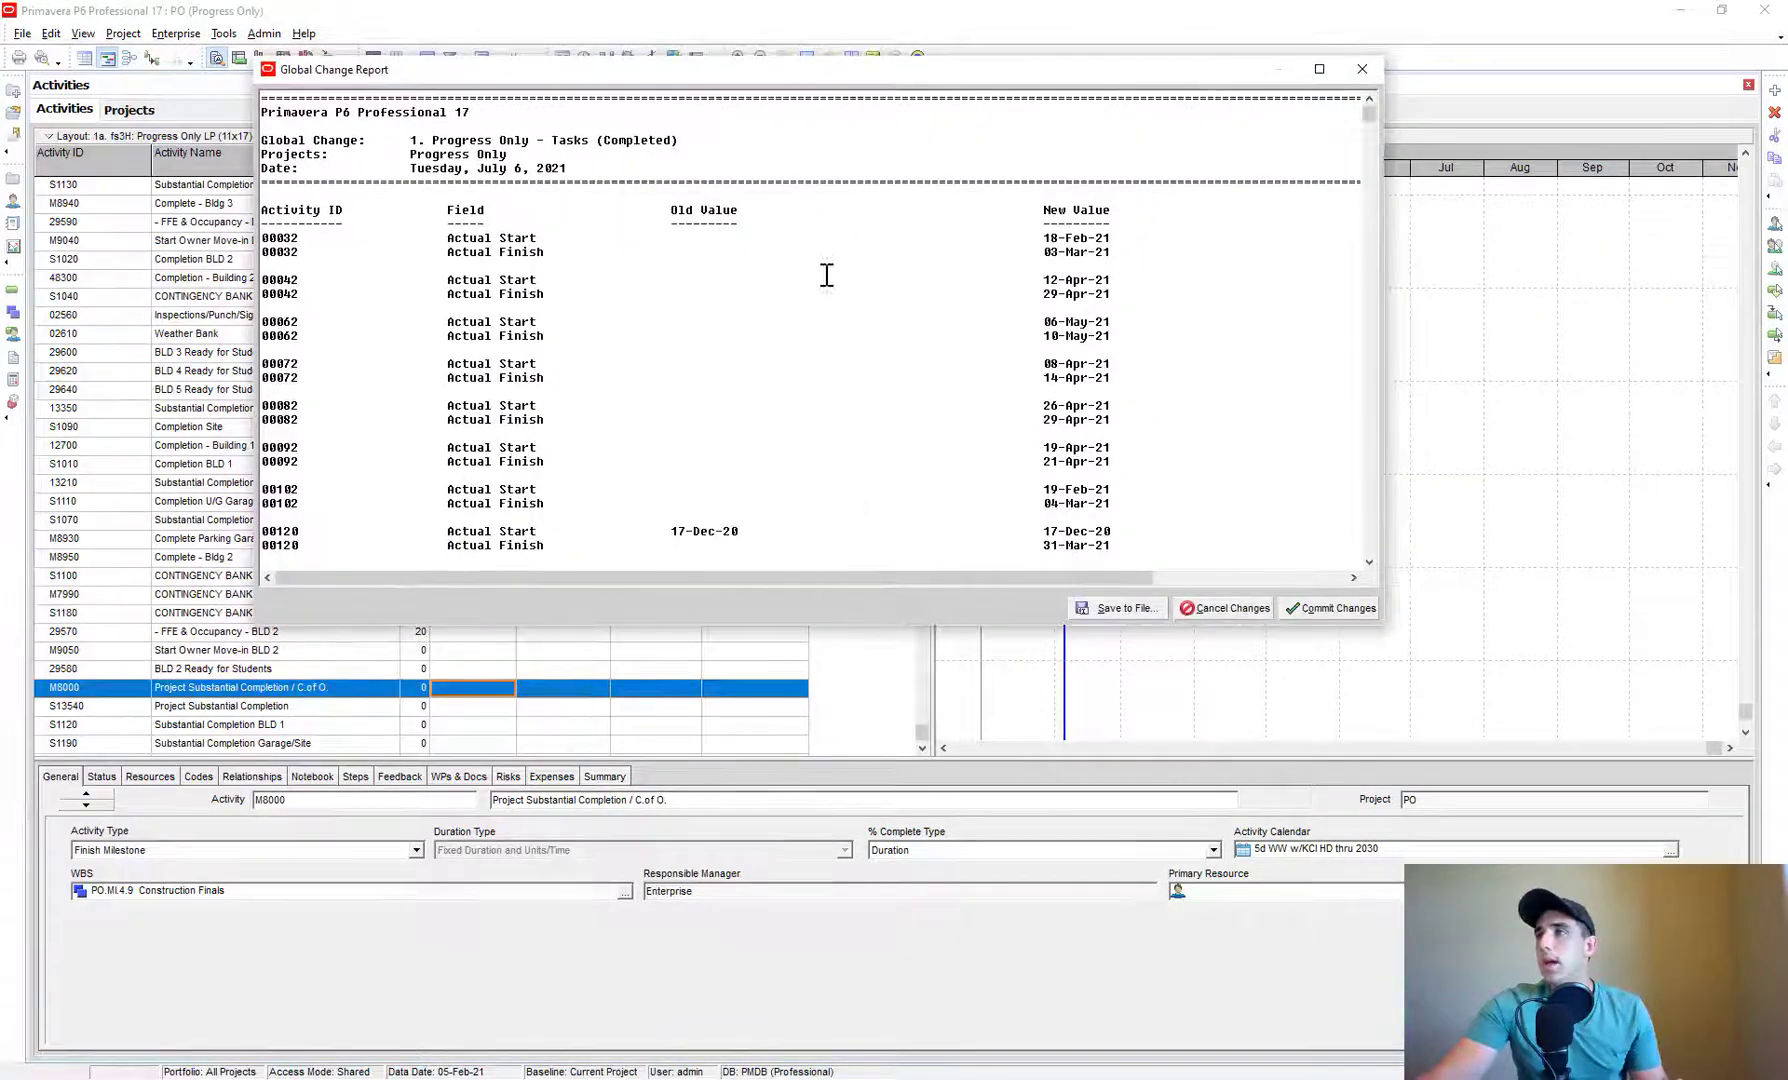
scroll(722, 295, down, 6)
scroll(740, 280, down, 3)
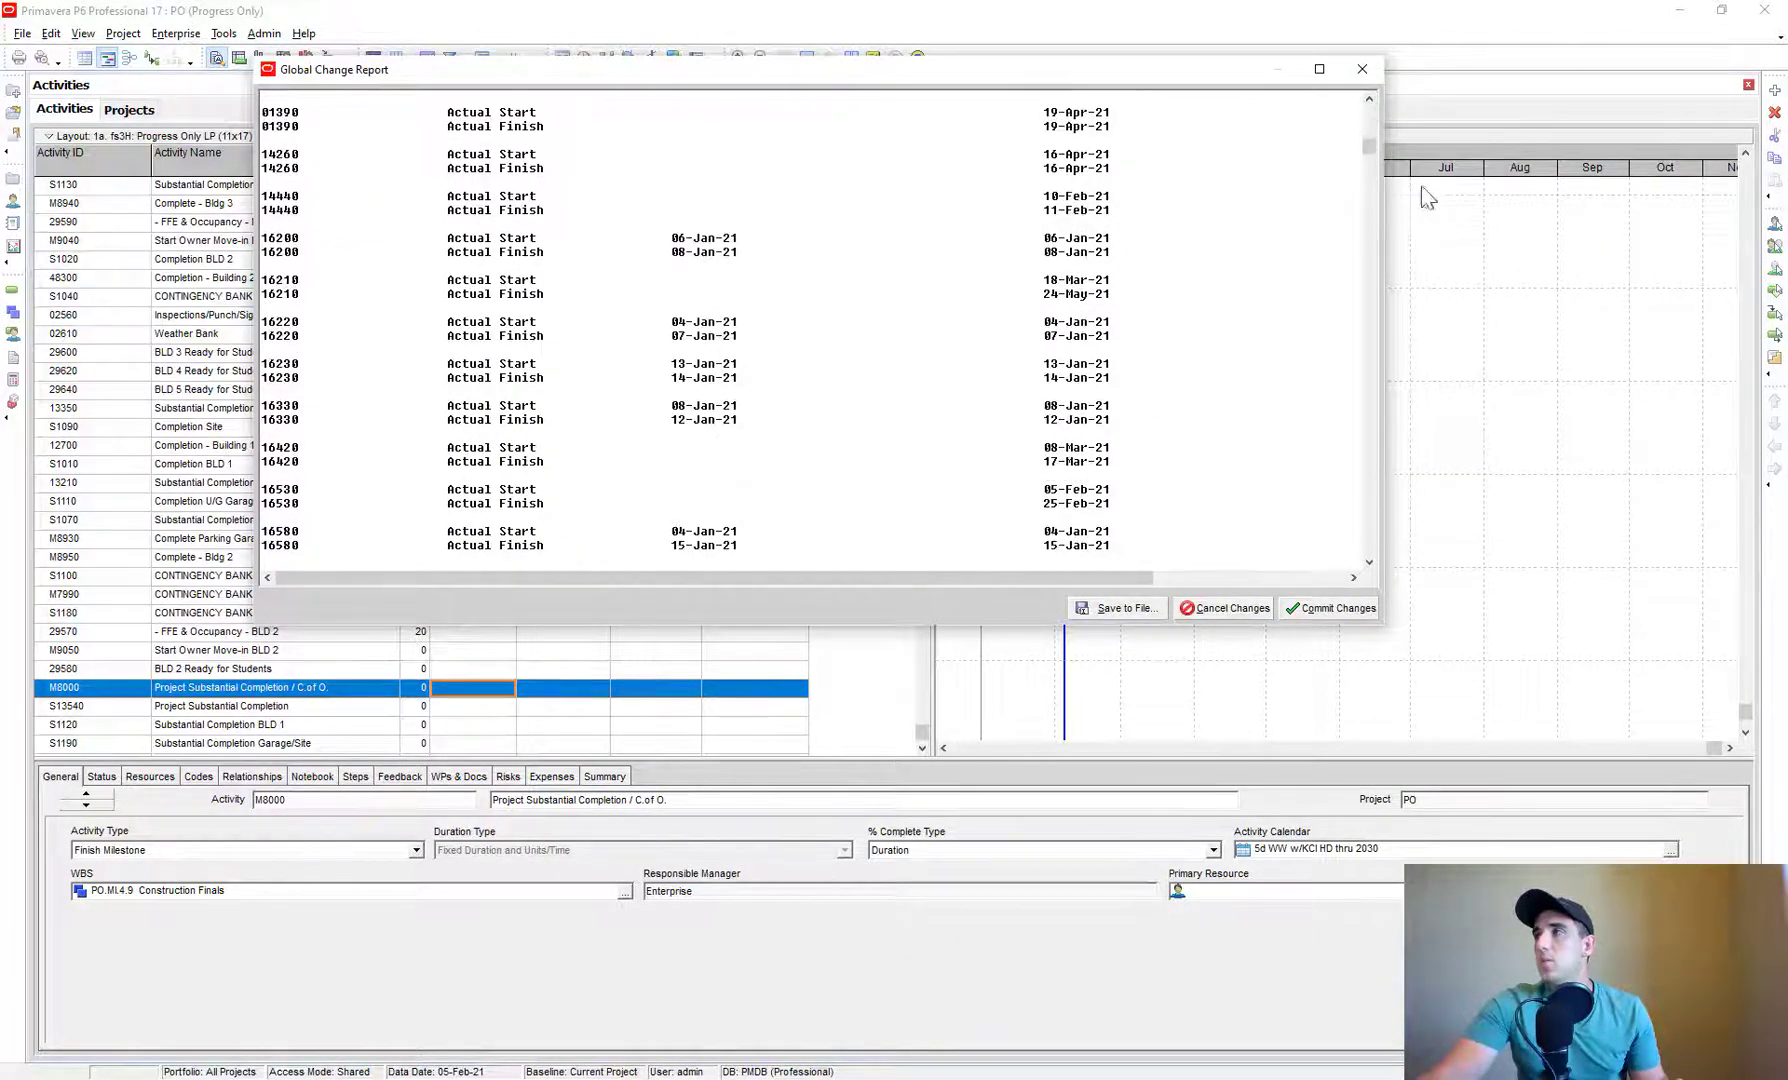
scroll(1369, 146, down, 8)
drag(1369, 147, 1379, 560)
click(1333, 612)
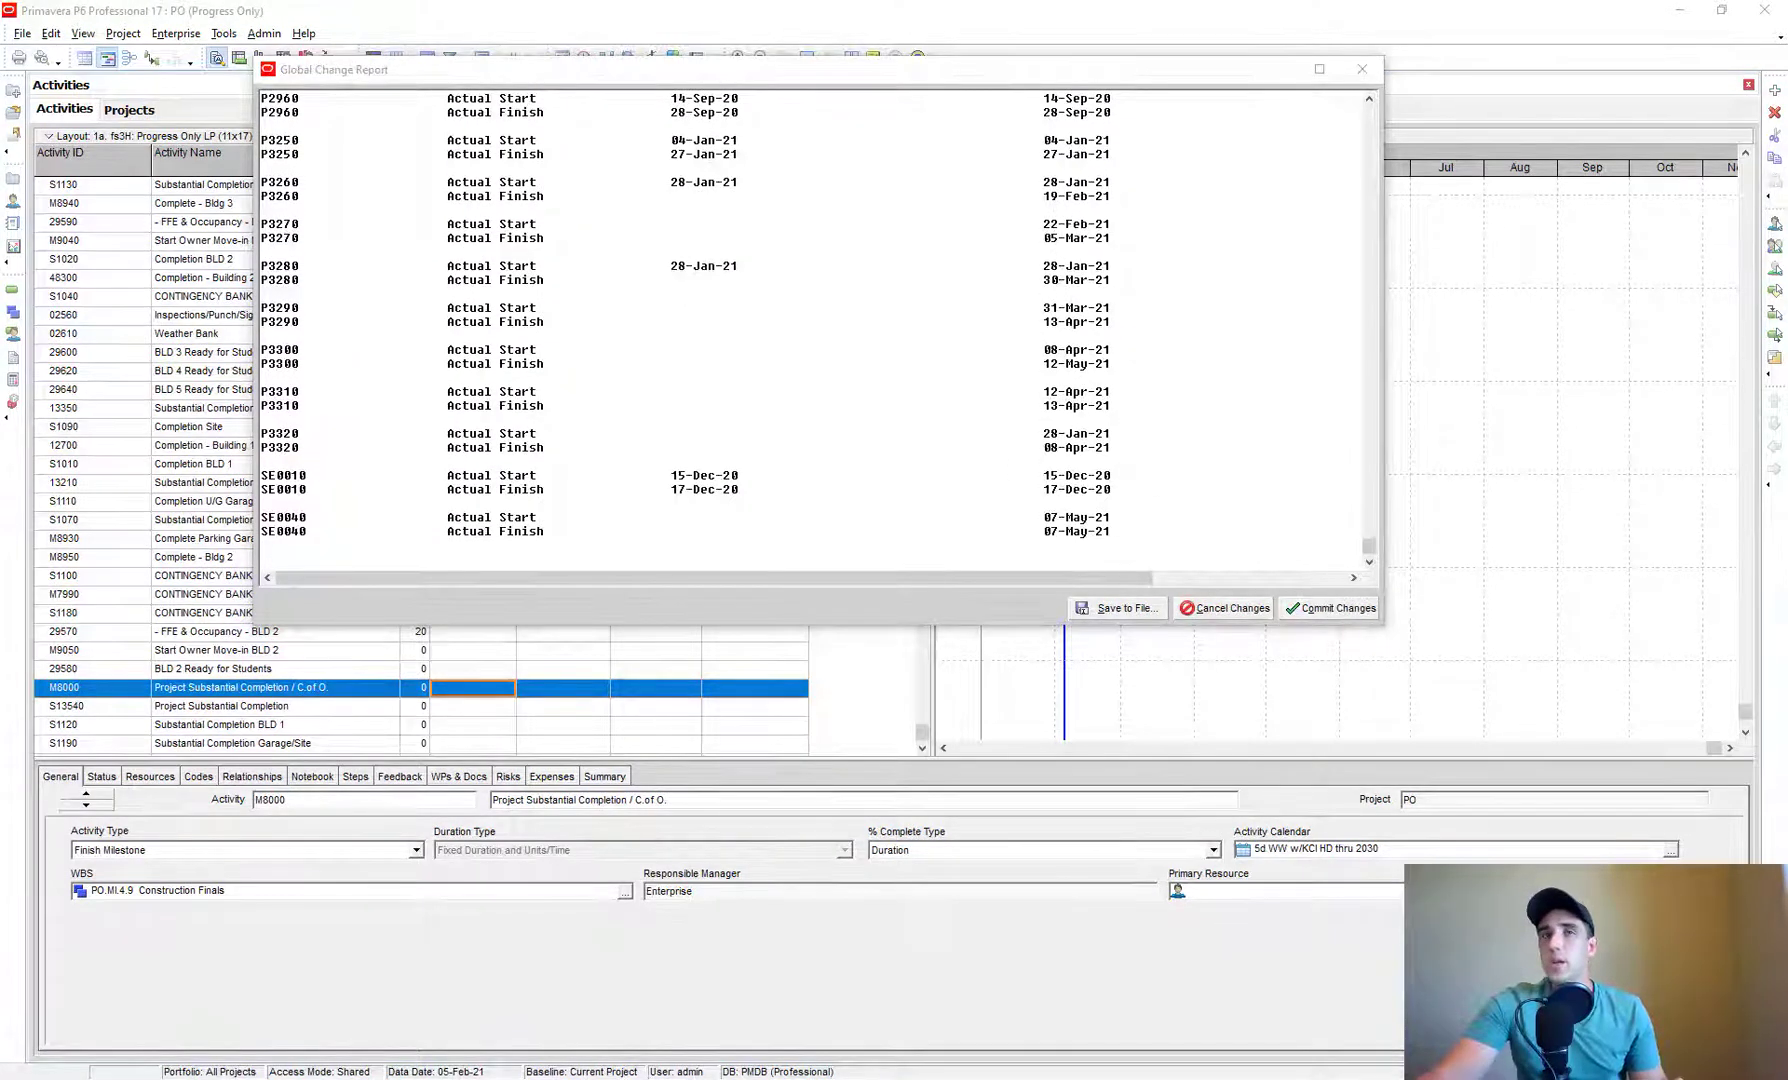
click(497, 434)
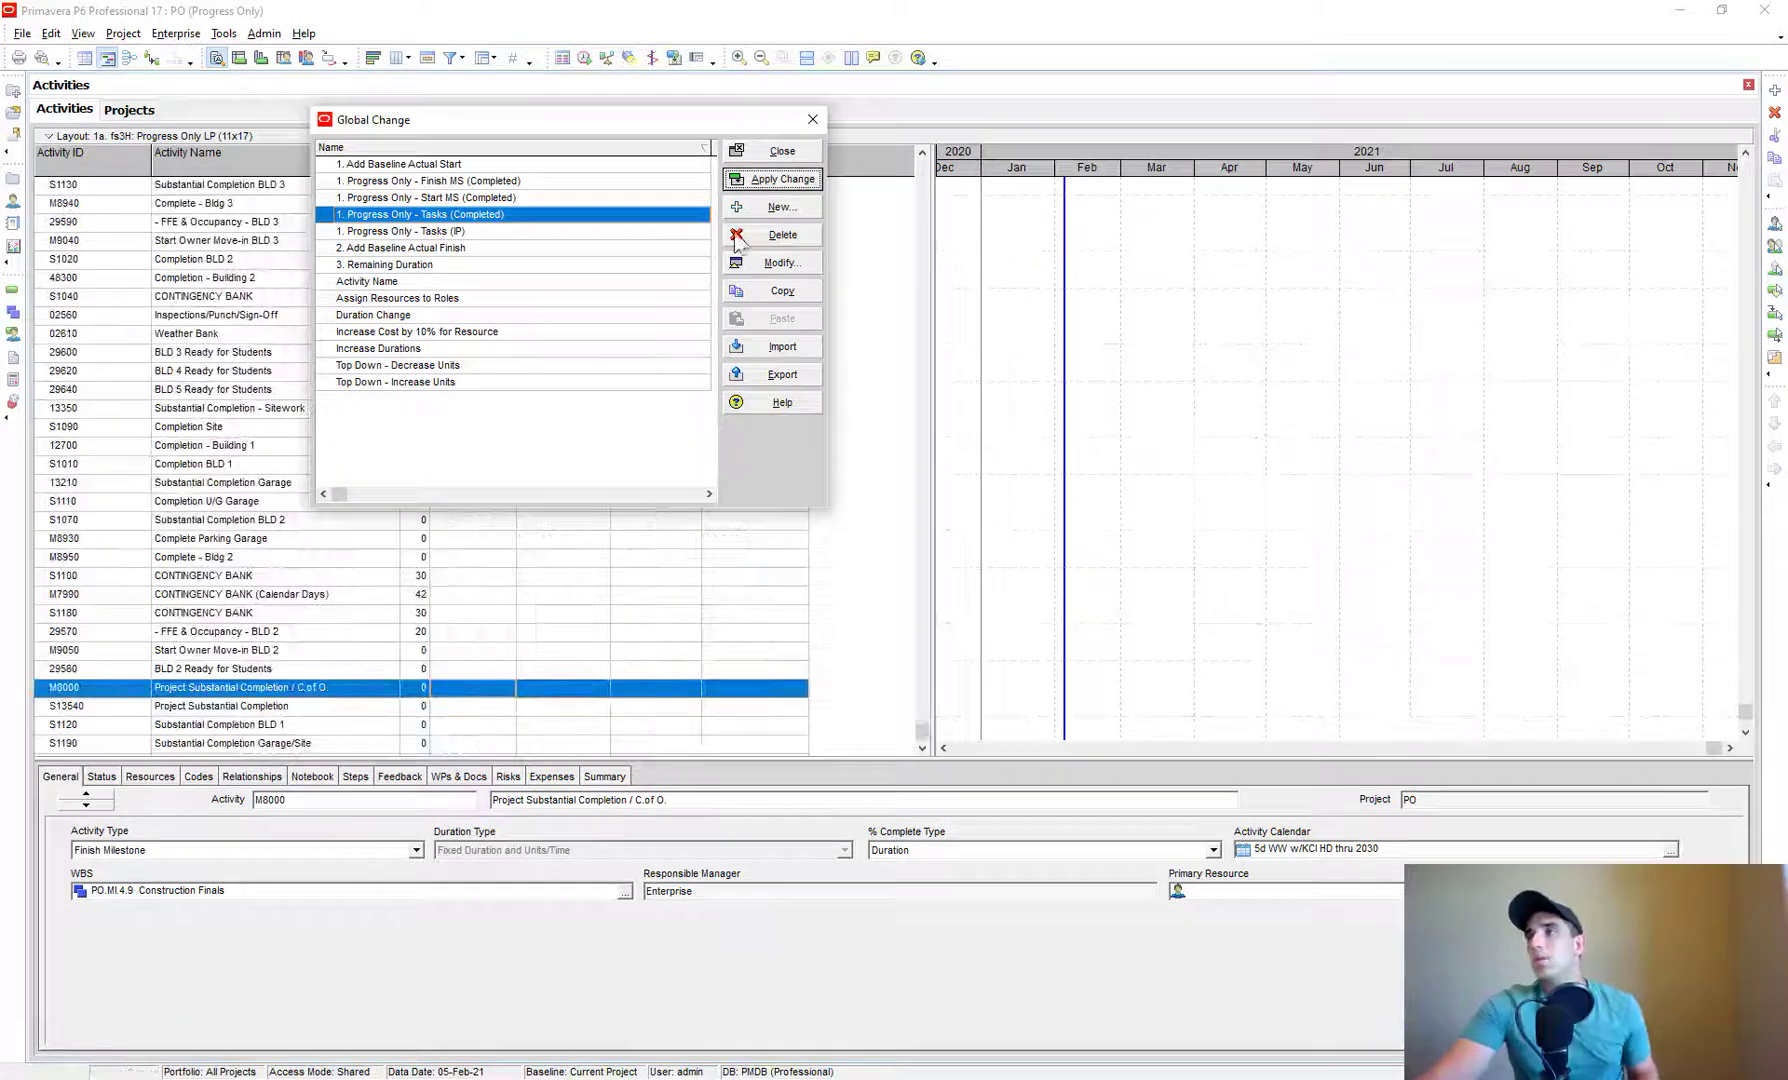
click(782, 151)
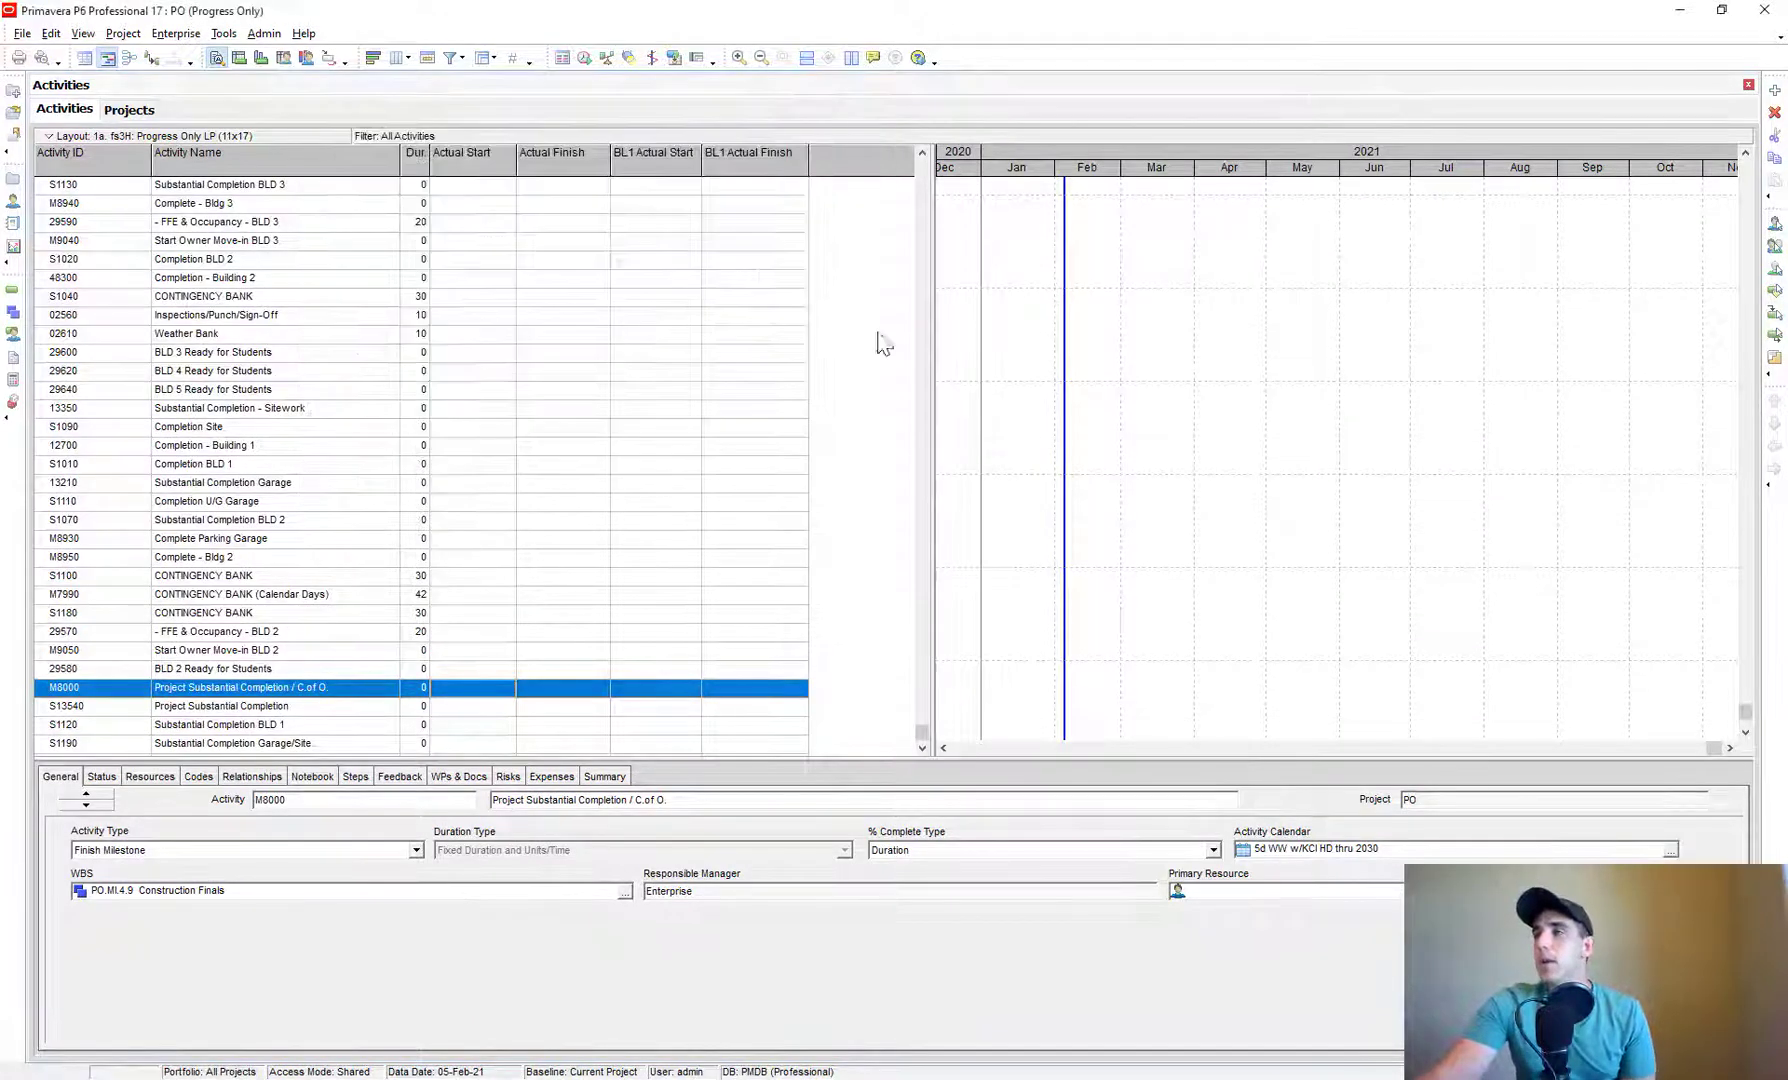
- Compare Actual Start and Finish with BL1 Actual Start and Finish from the first activity onward, including tasks and milestones
drag(922, 732, 942, 140)
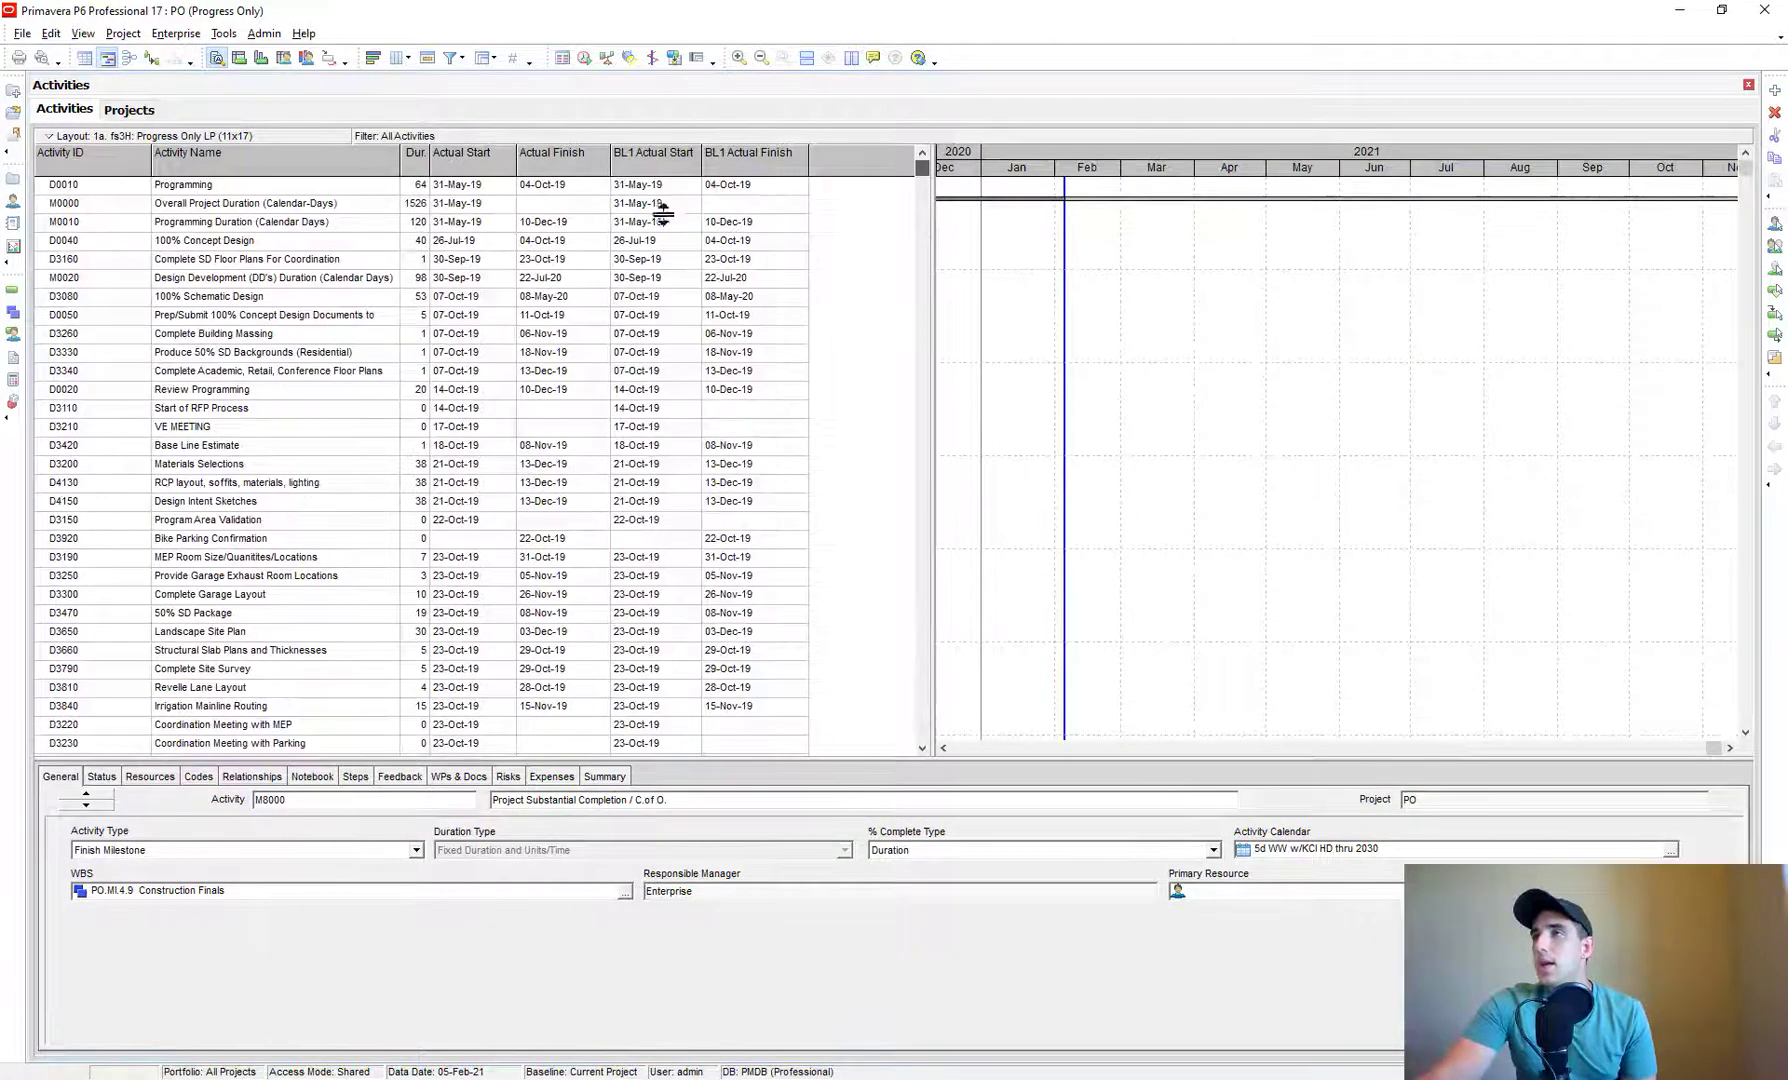
click(640, 240)
scroll(560, 340, down, 2)
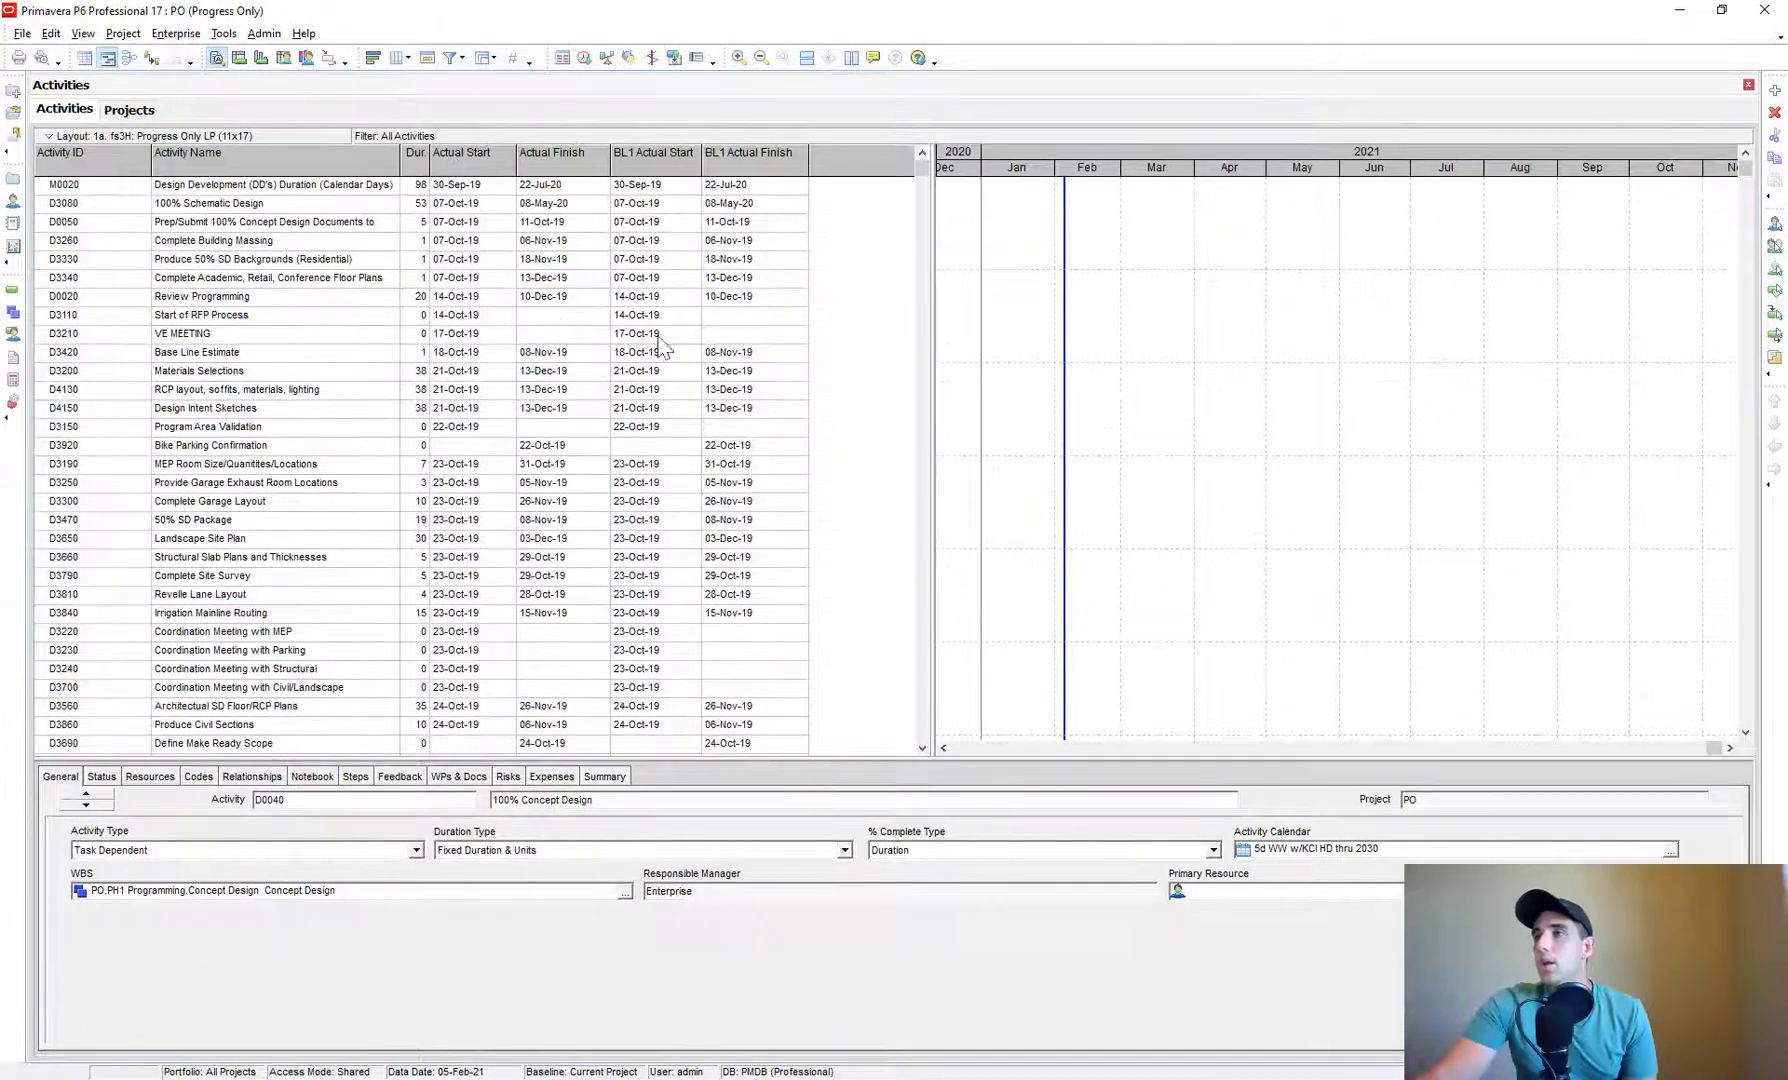
scroll(578, 455, down, 2)
click(637, 536)
scroll(600, 520, down, 8)
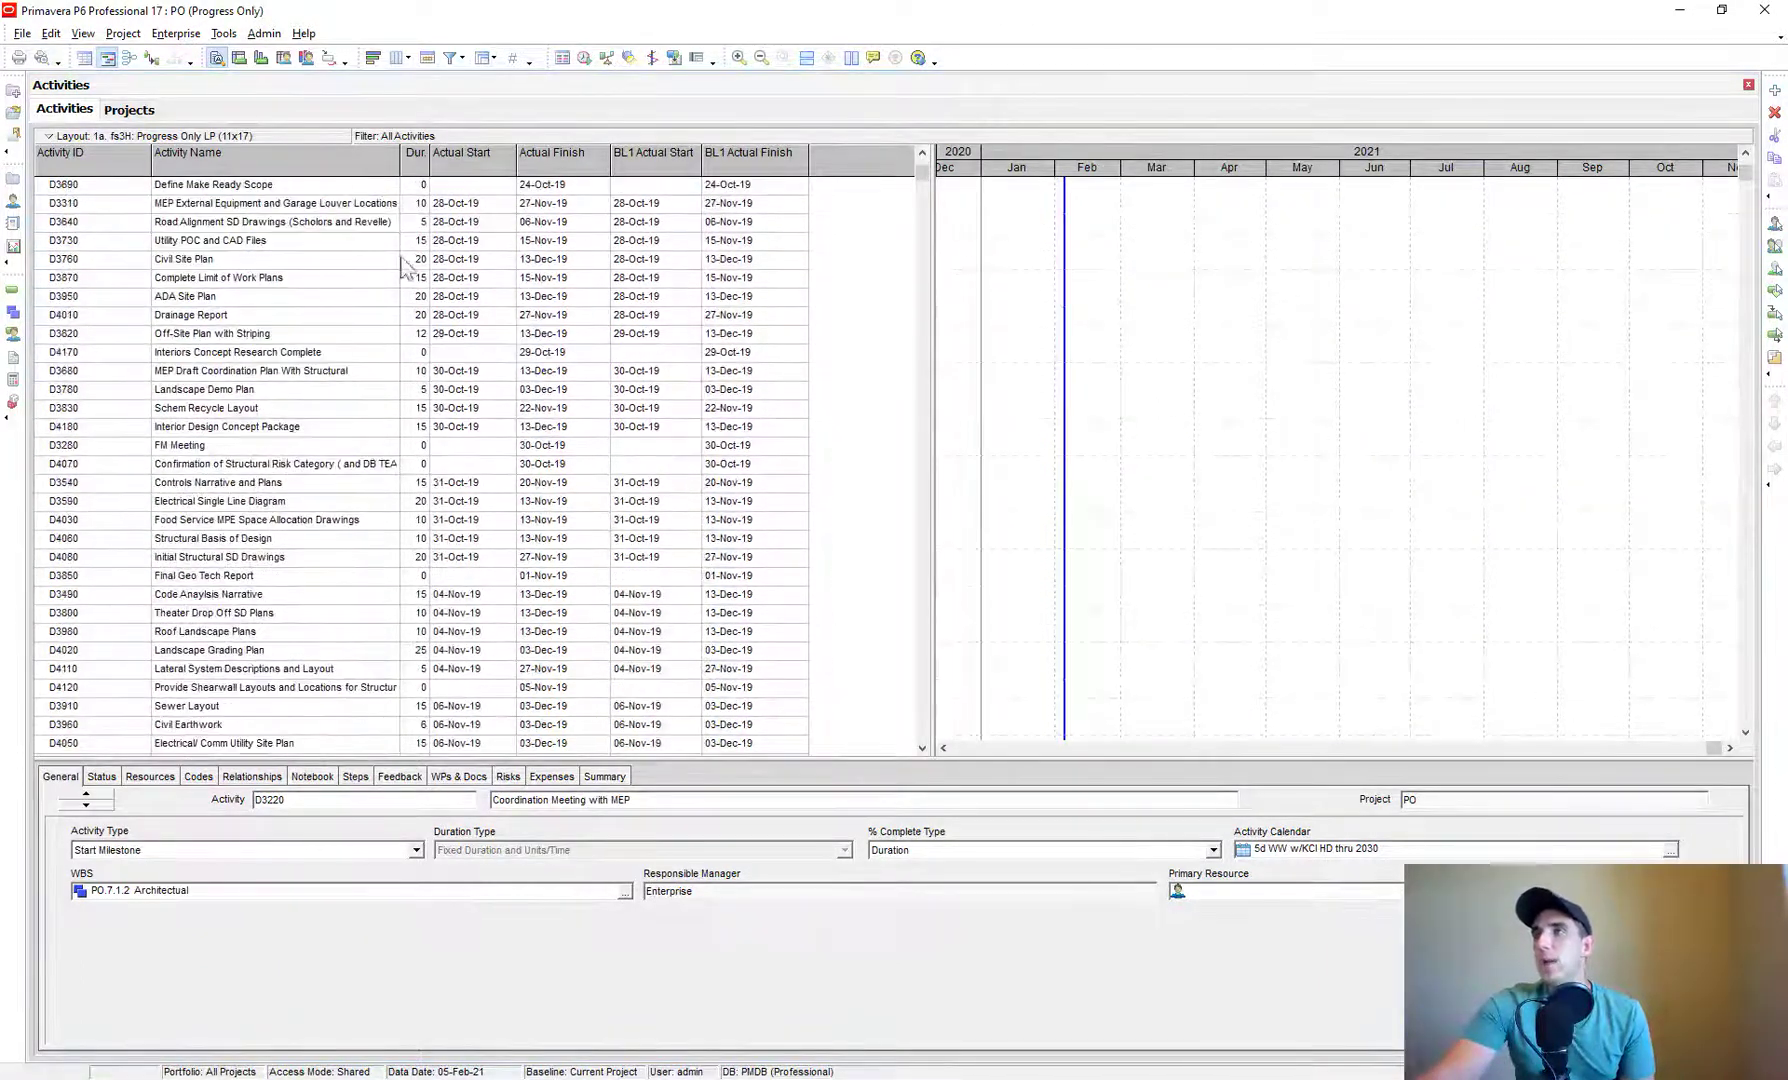
- Reopen Global Change and open "1. Progress Only - Tasks (IP)" for modification
click(225, 38)
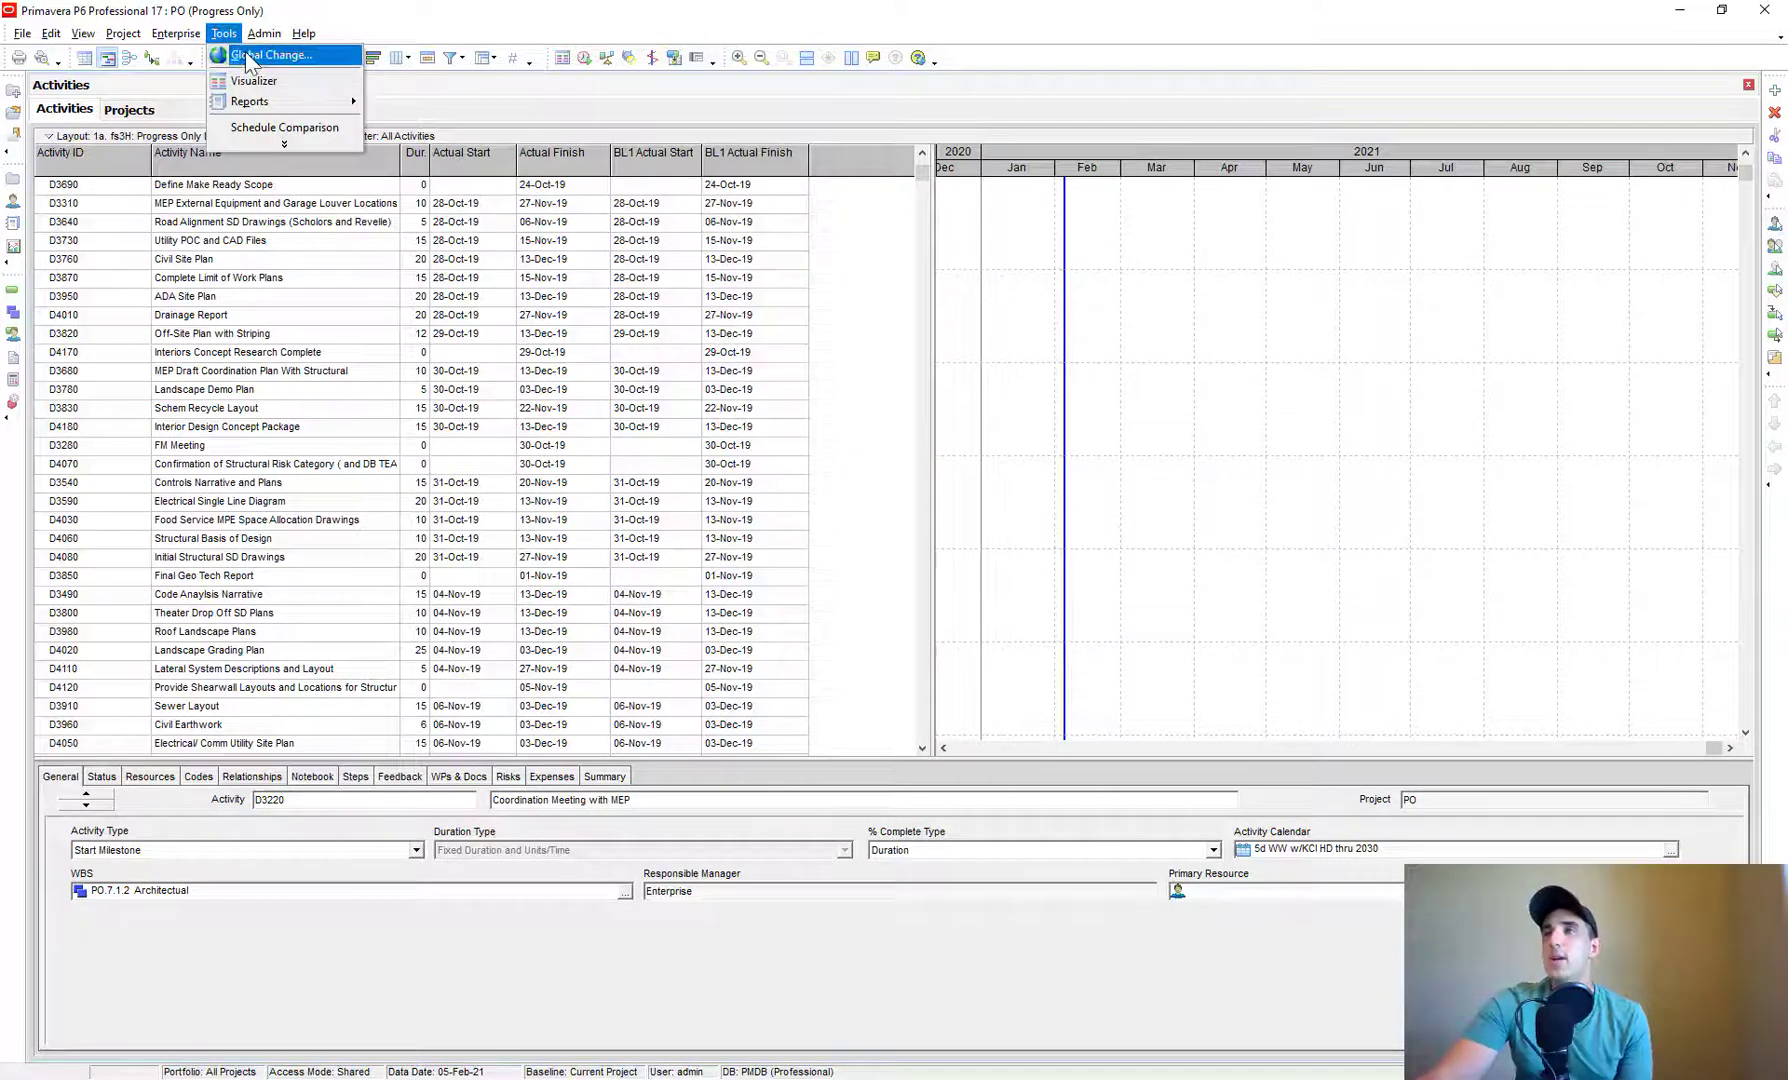
click(244, 54)
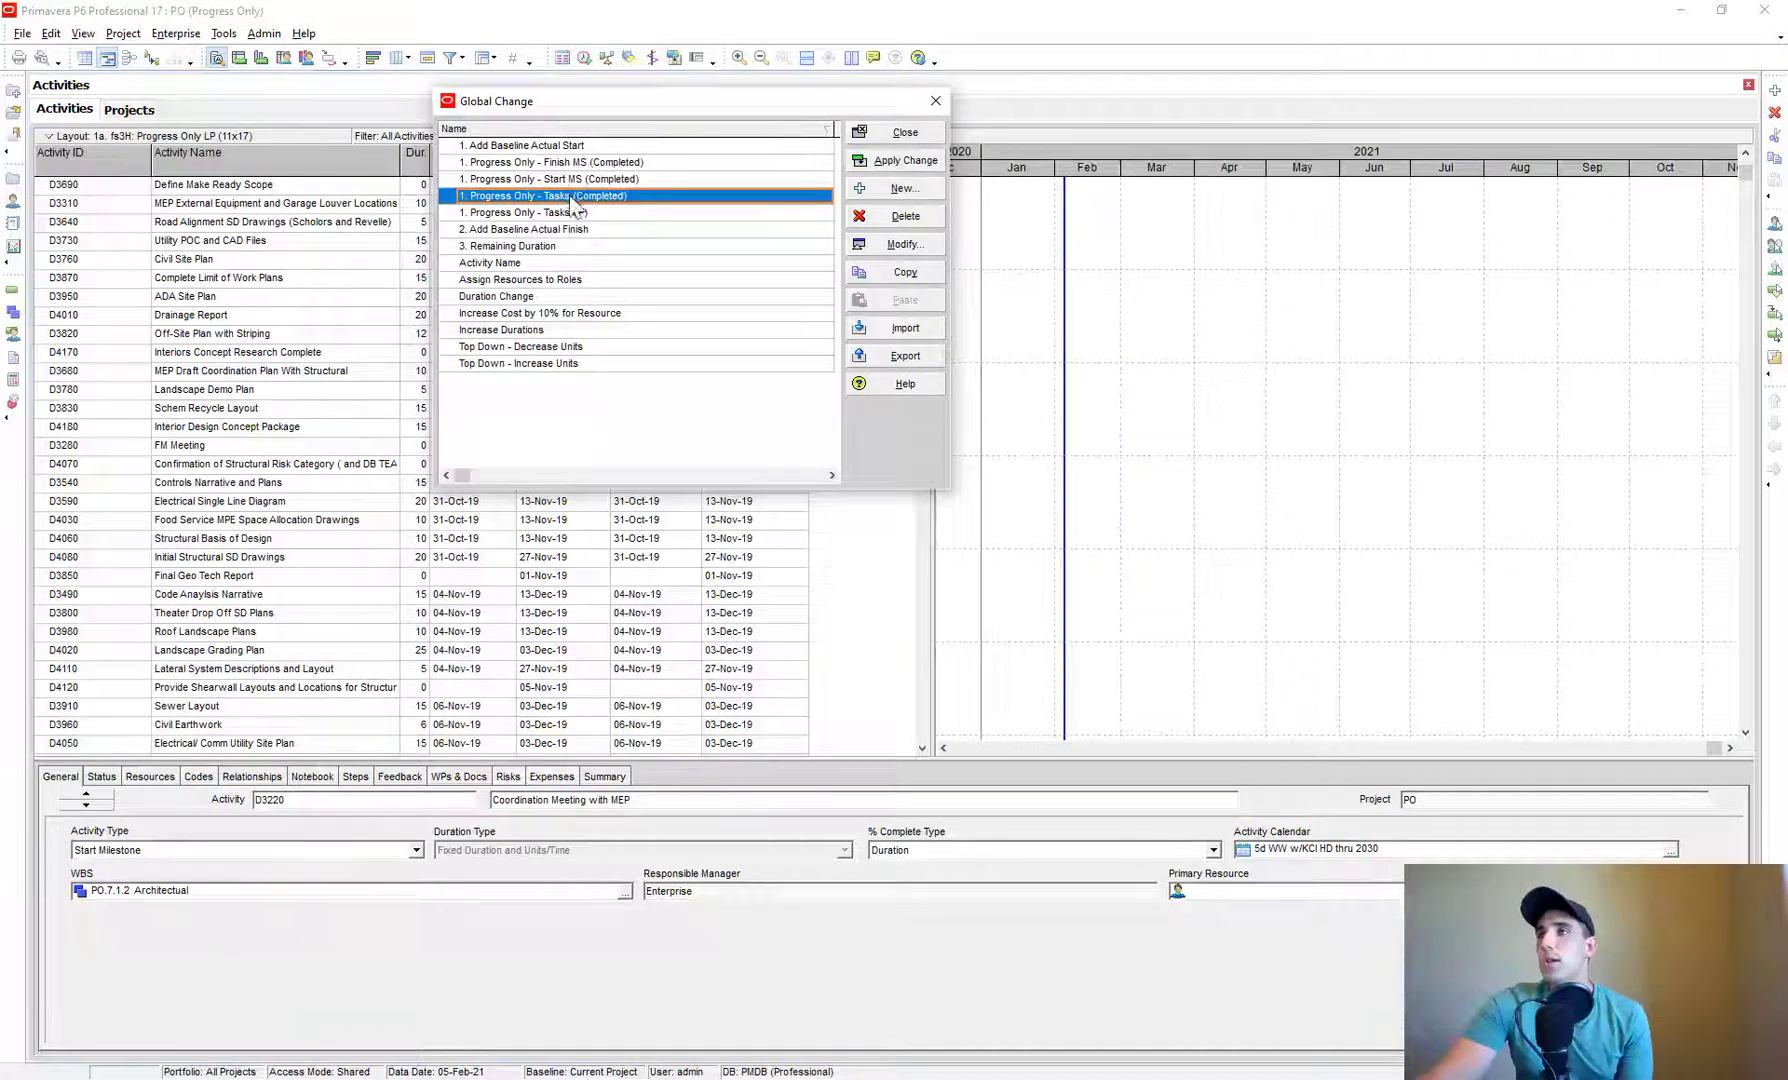
click(568, 213)
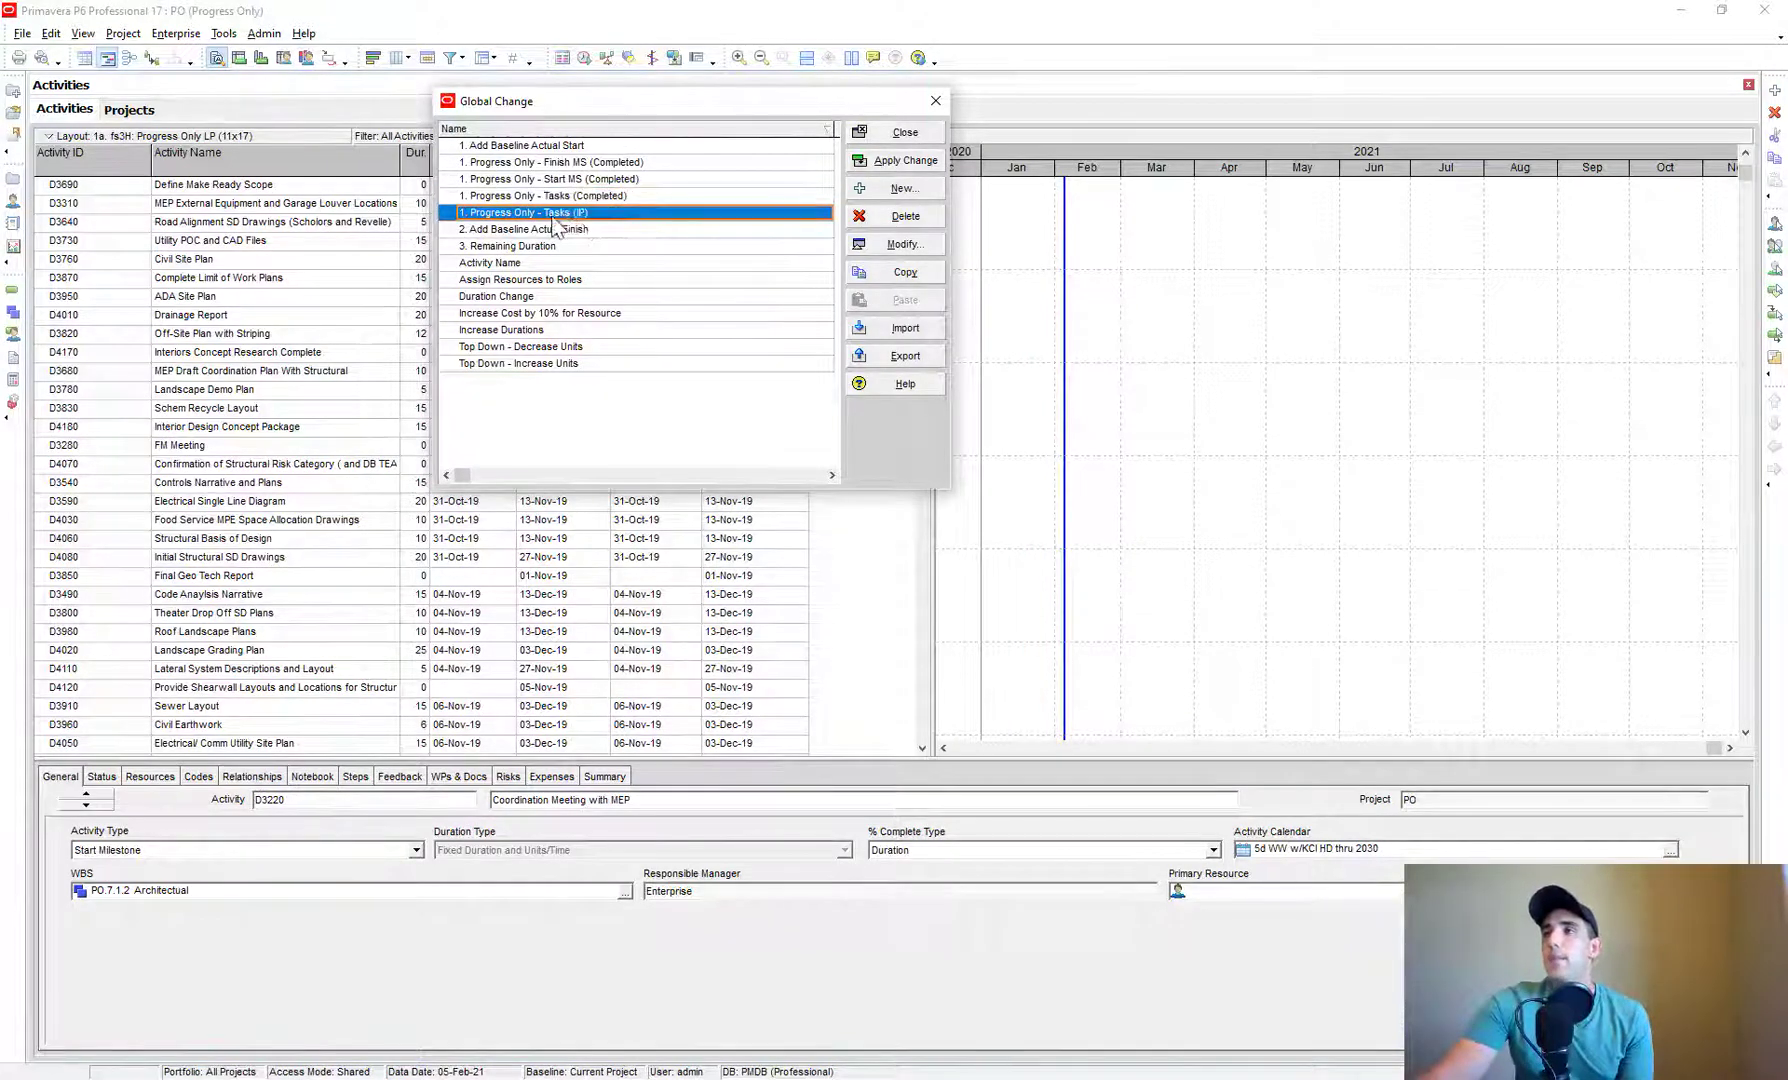
click(594, 198)
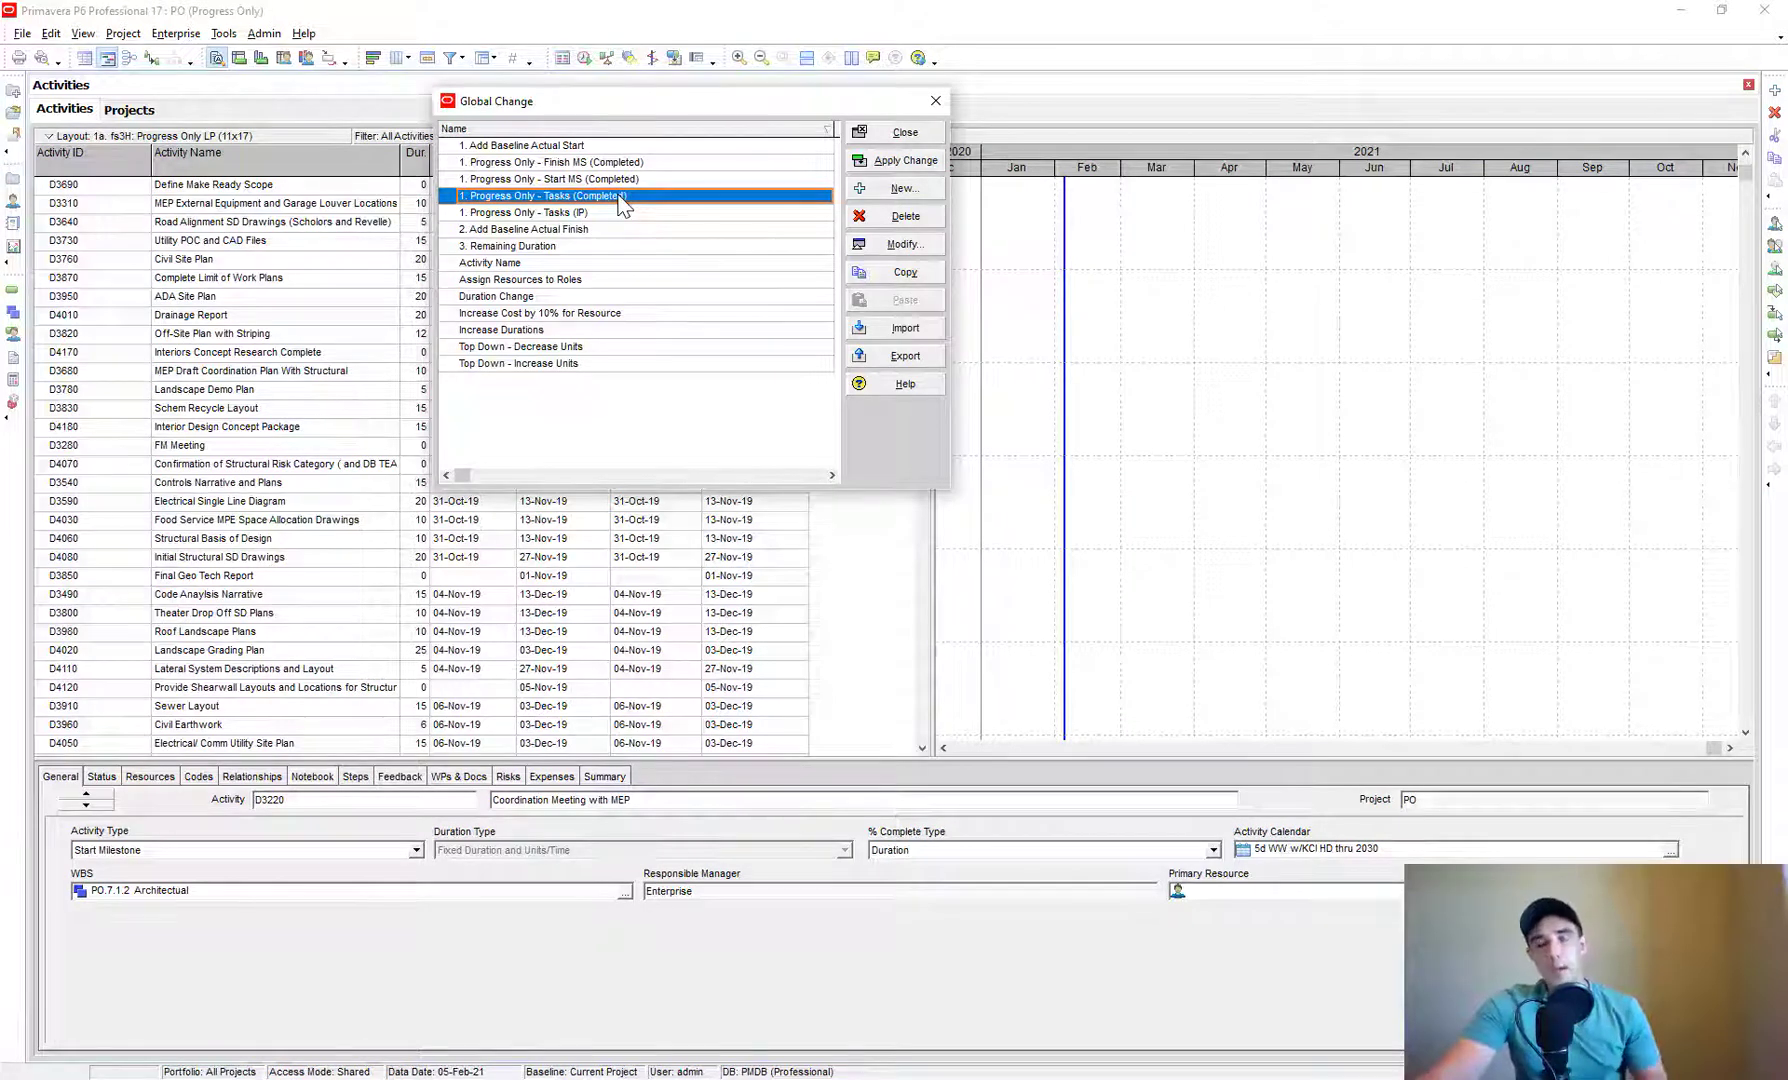
click(612, 213)
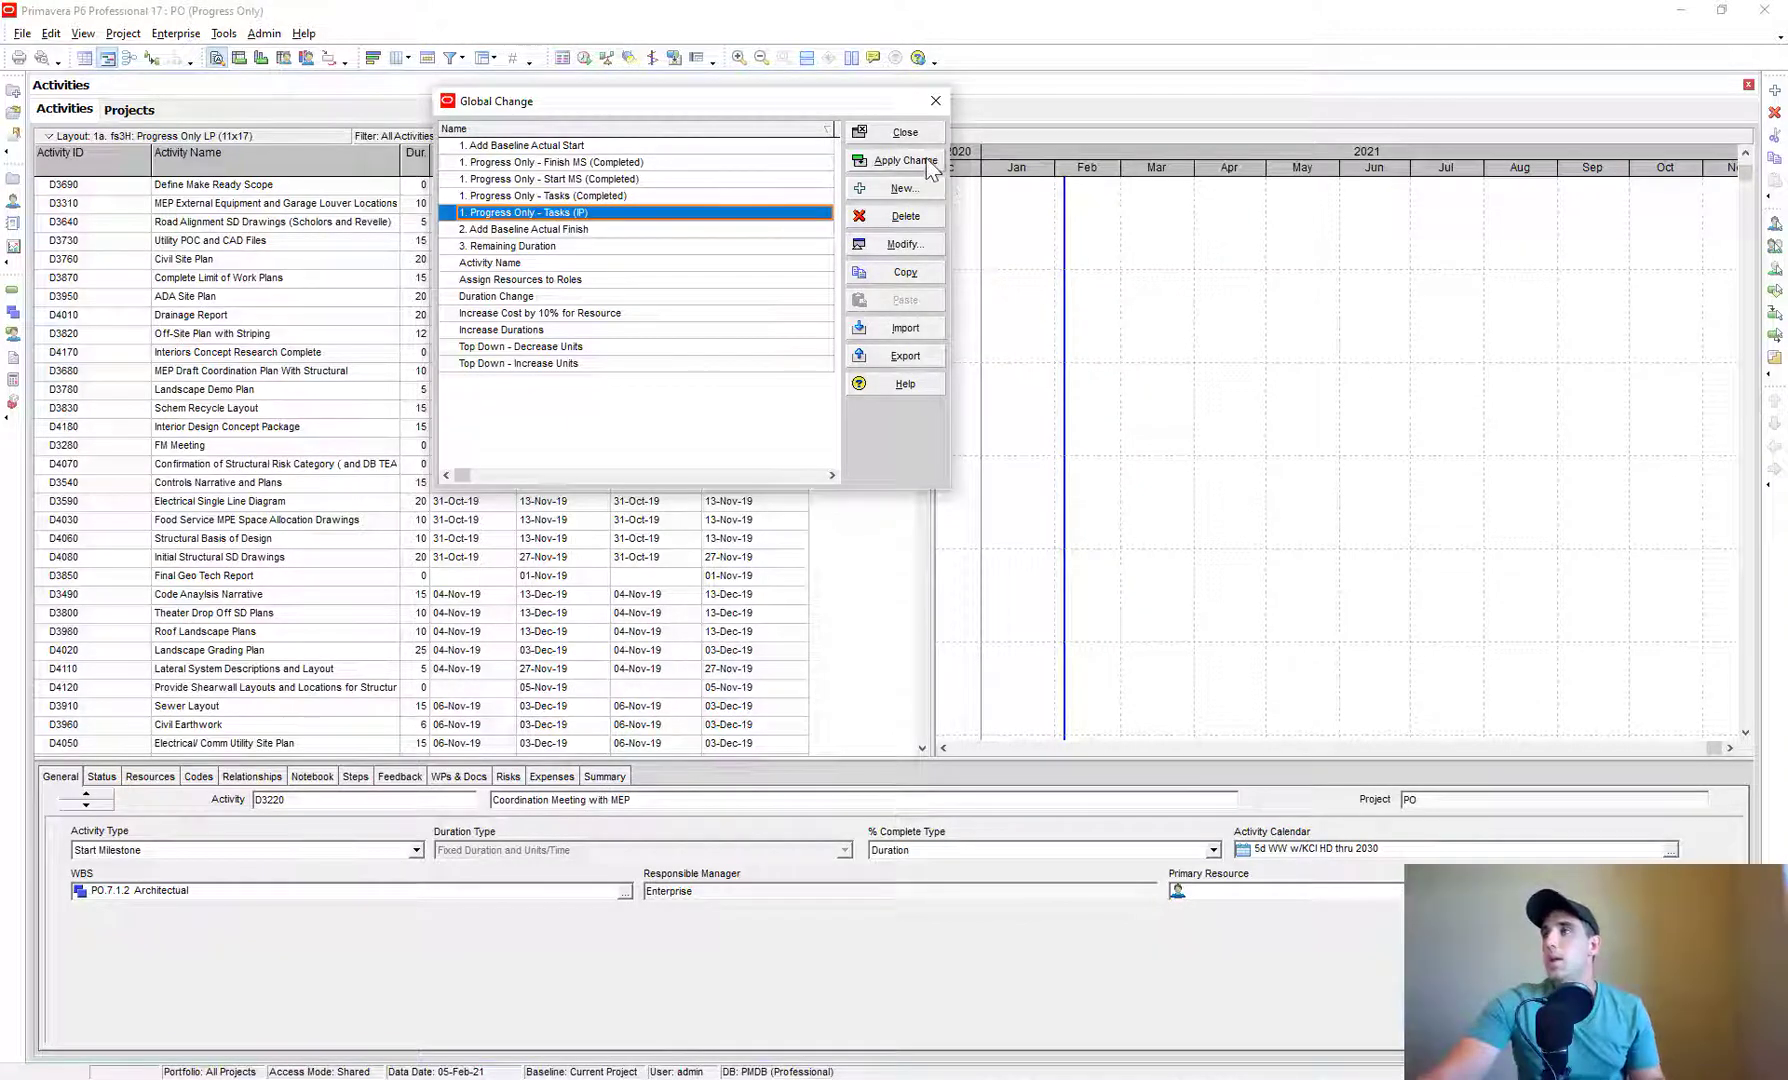
click(904, 244)
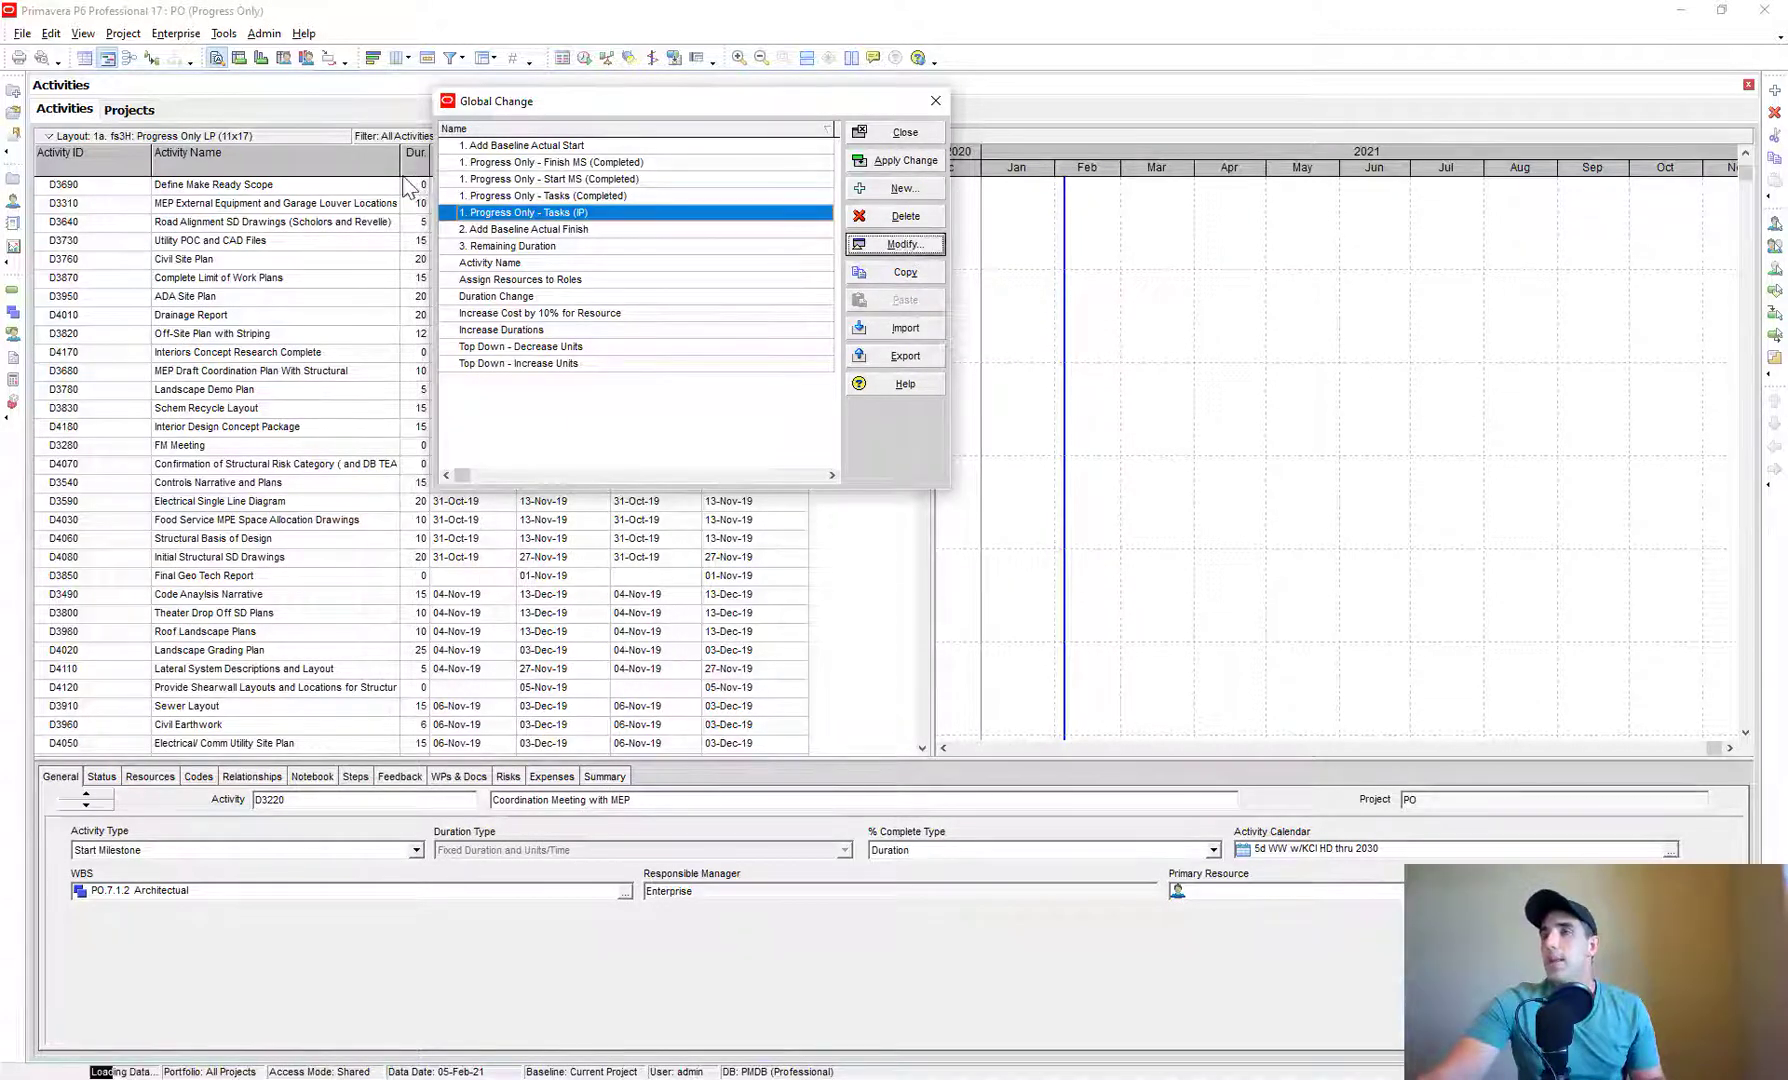
- Review the If conditions on Activity Type, BL1 Actual Start and BL1 Actual Finish, and the Then statement for Actual Start
click(386, 220)
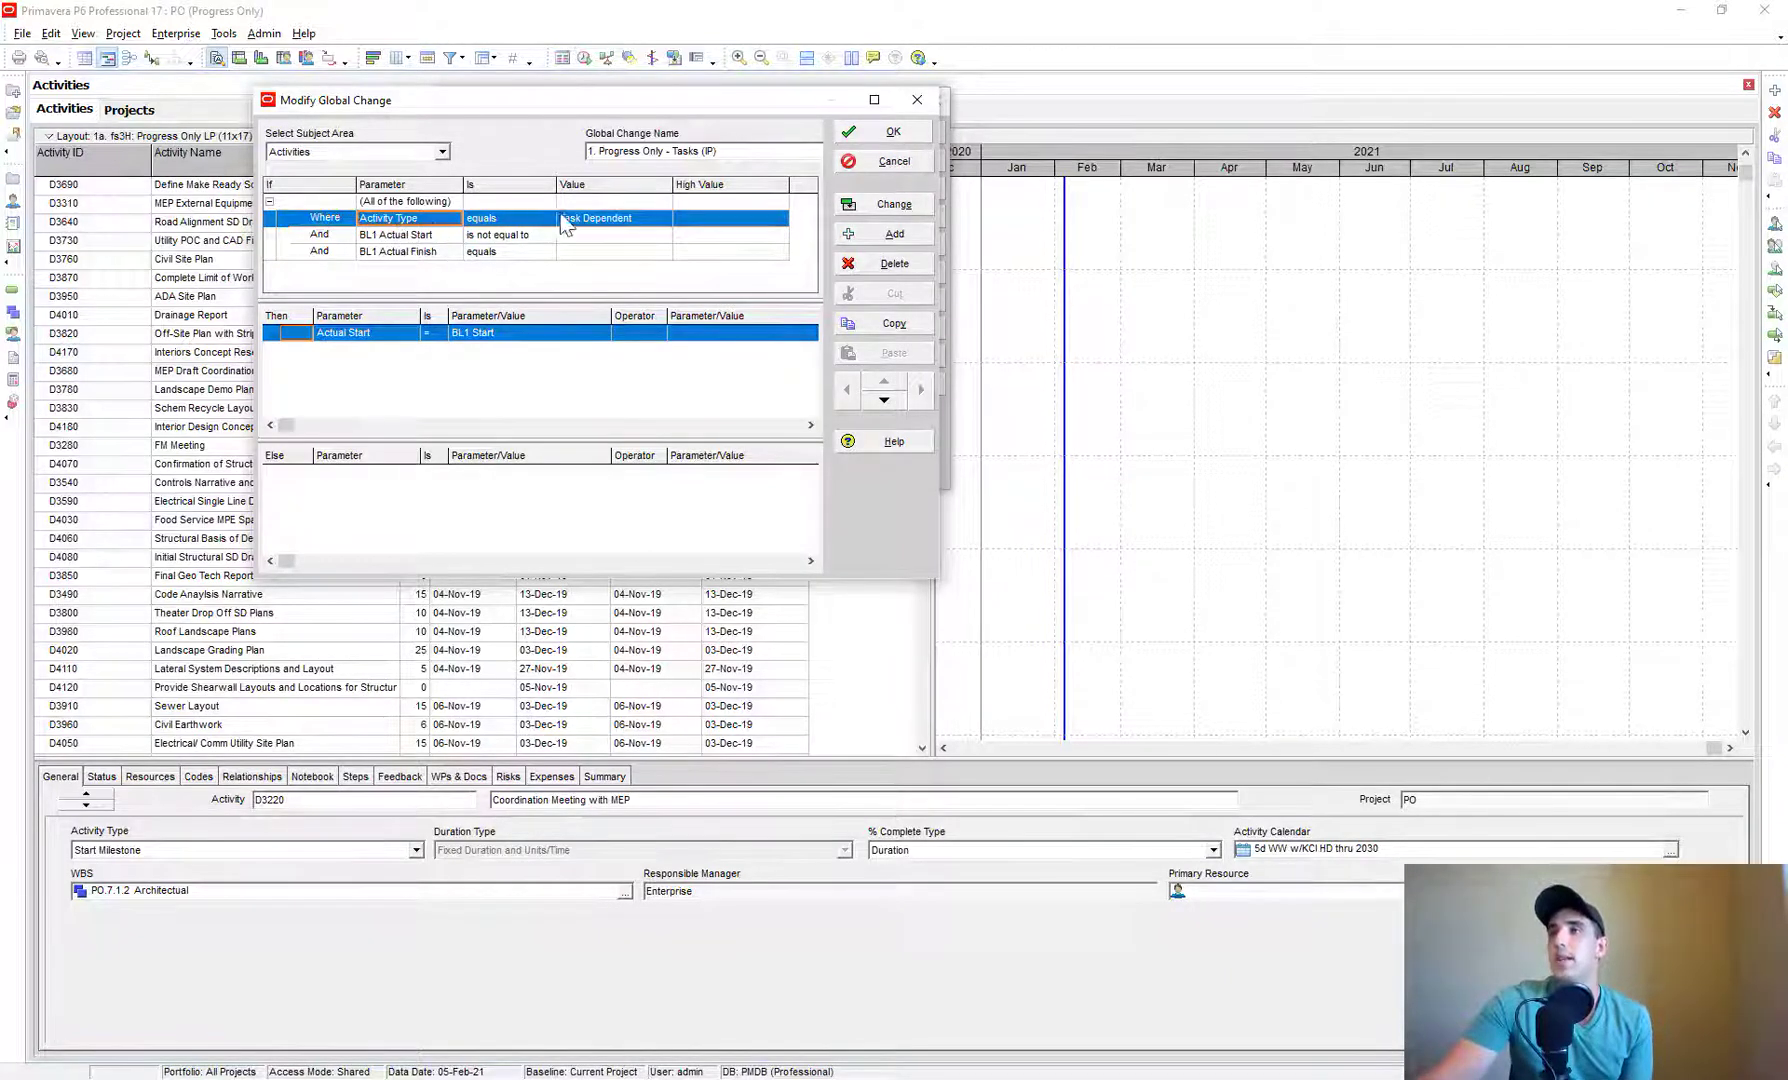
click(640, 220)
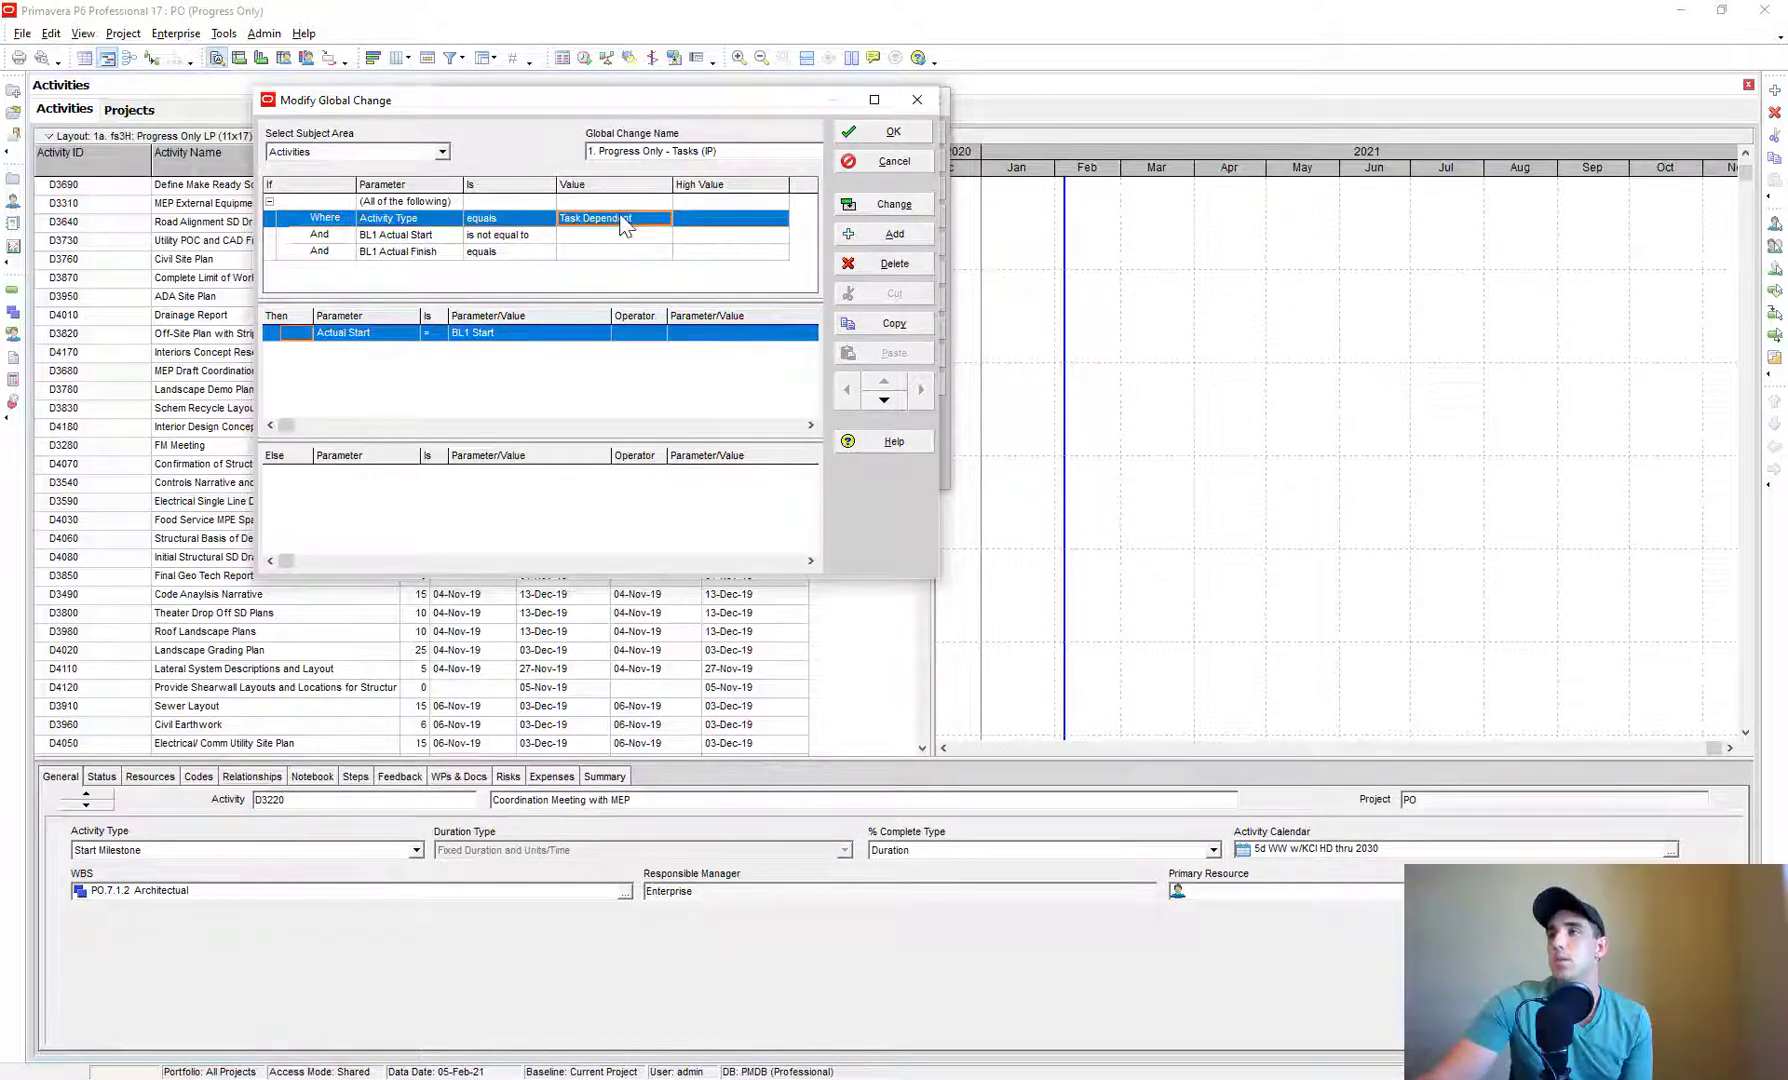
click(433, 238)
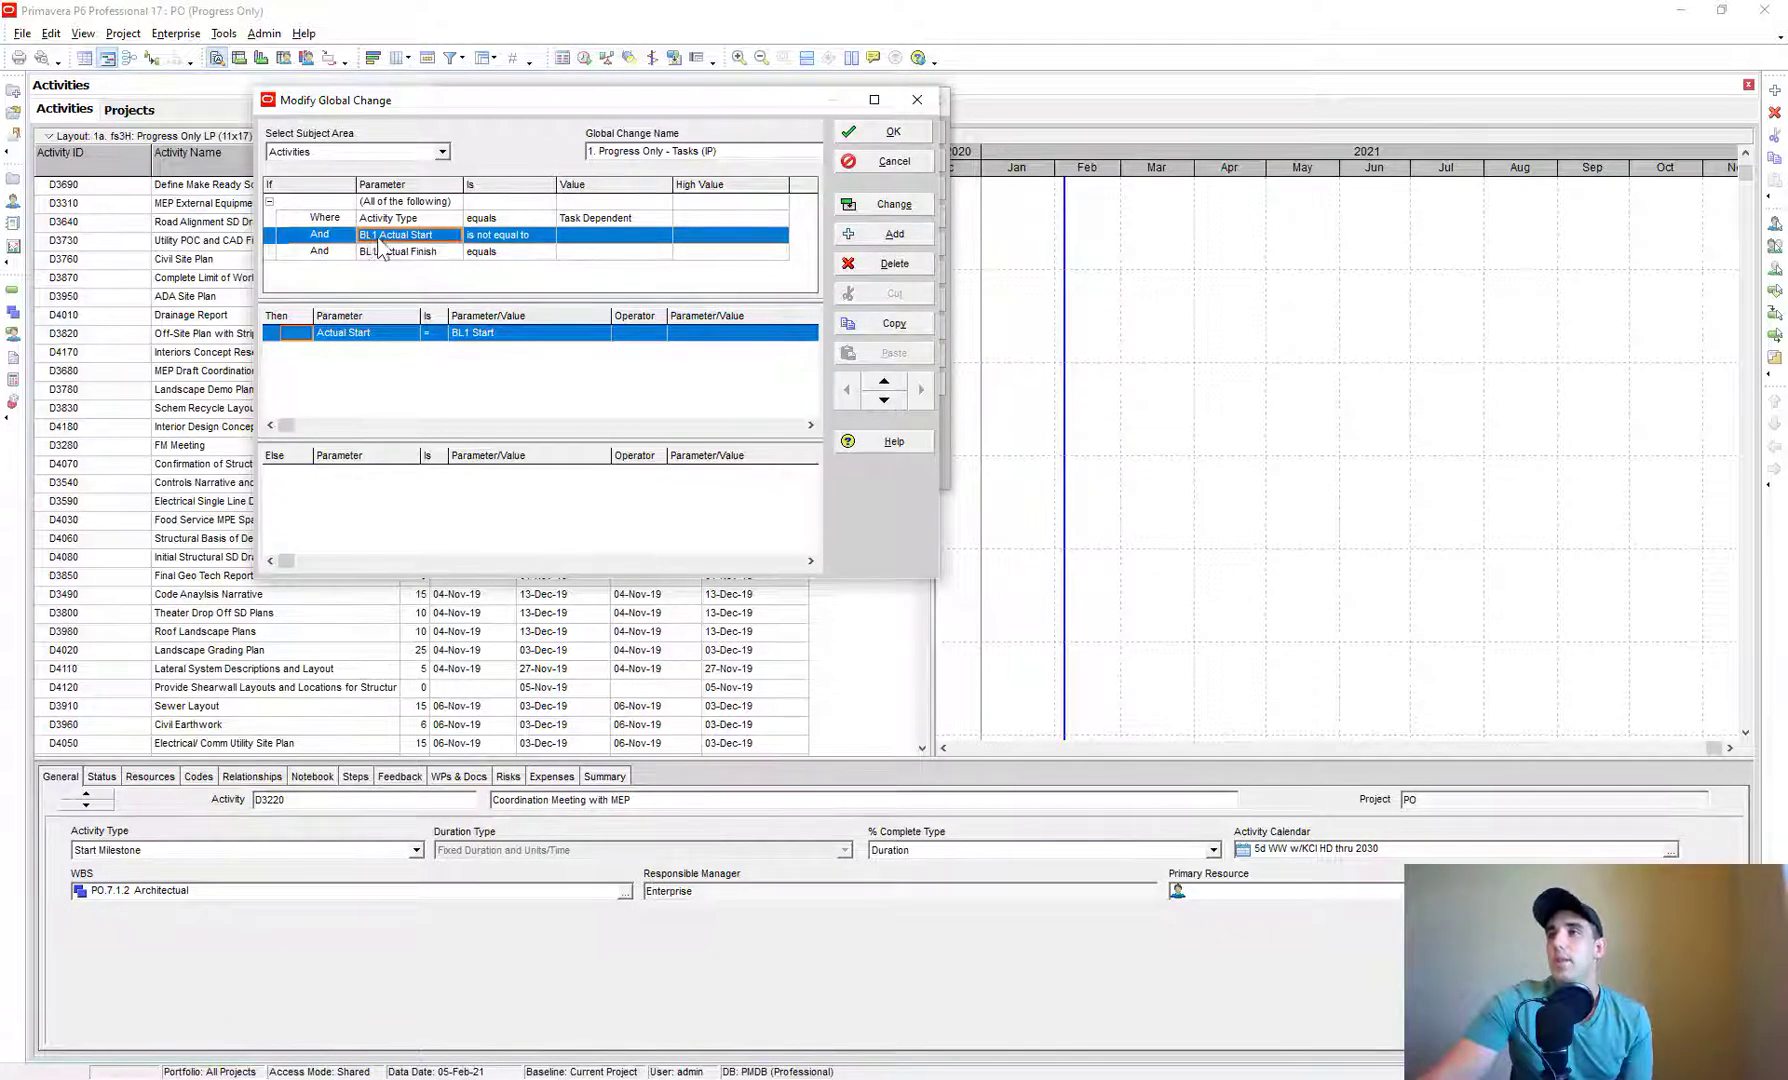
click(520, 241)
click(593, 240)
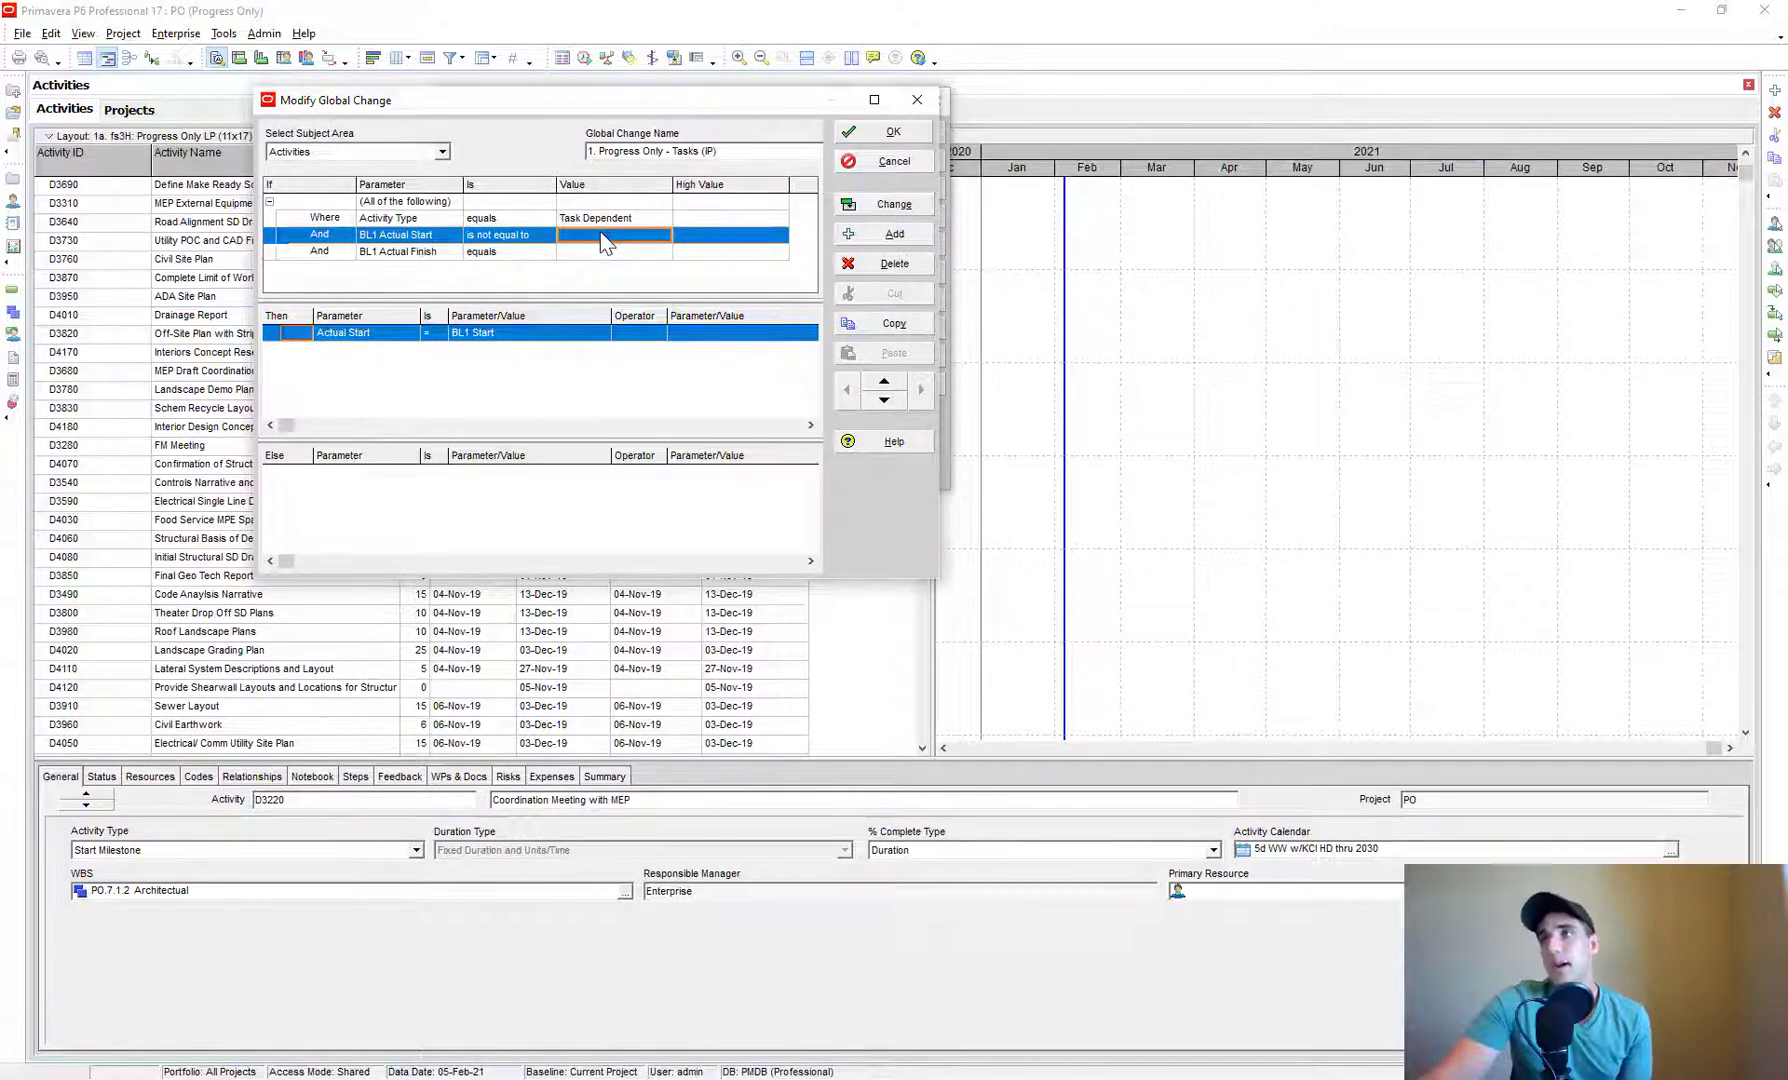
click(405, 253)
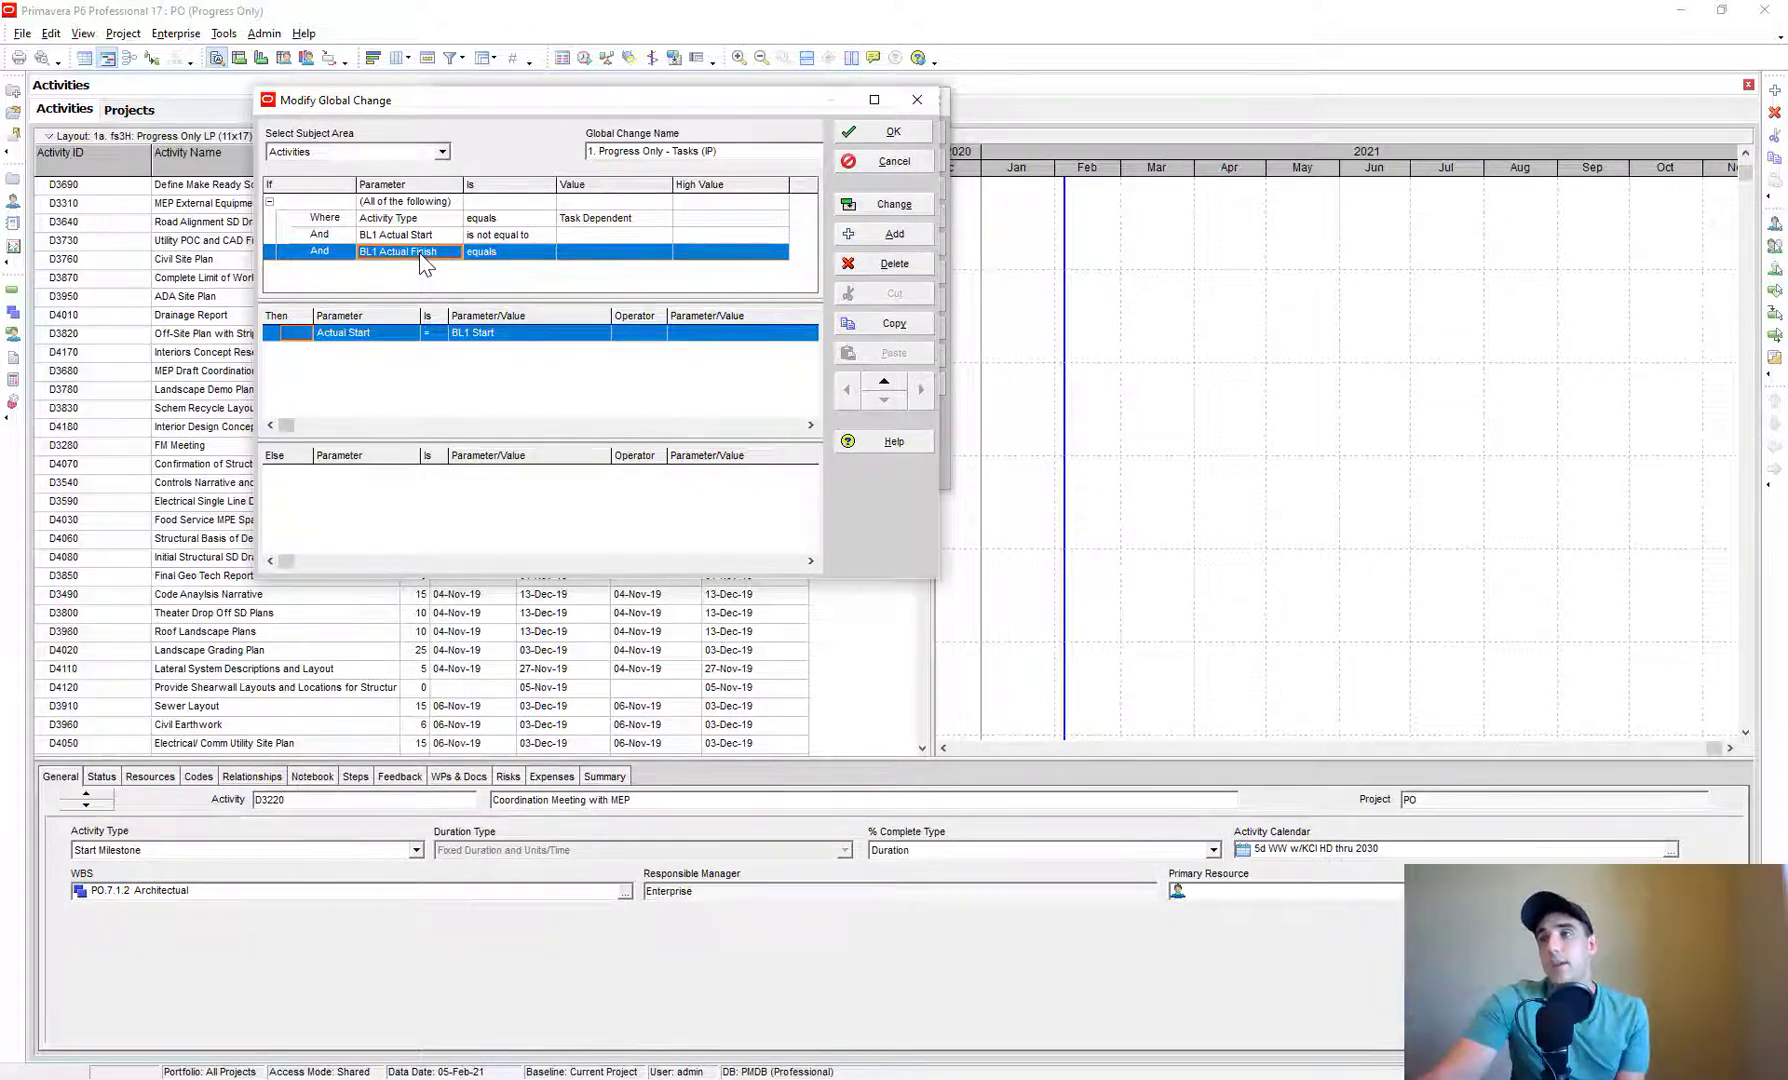
click(580, 254)
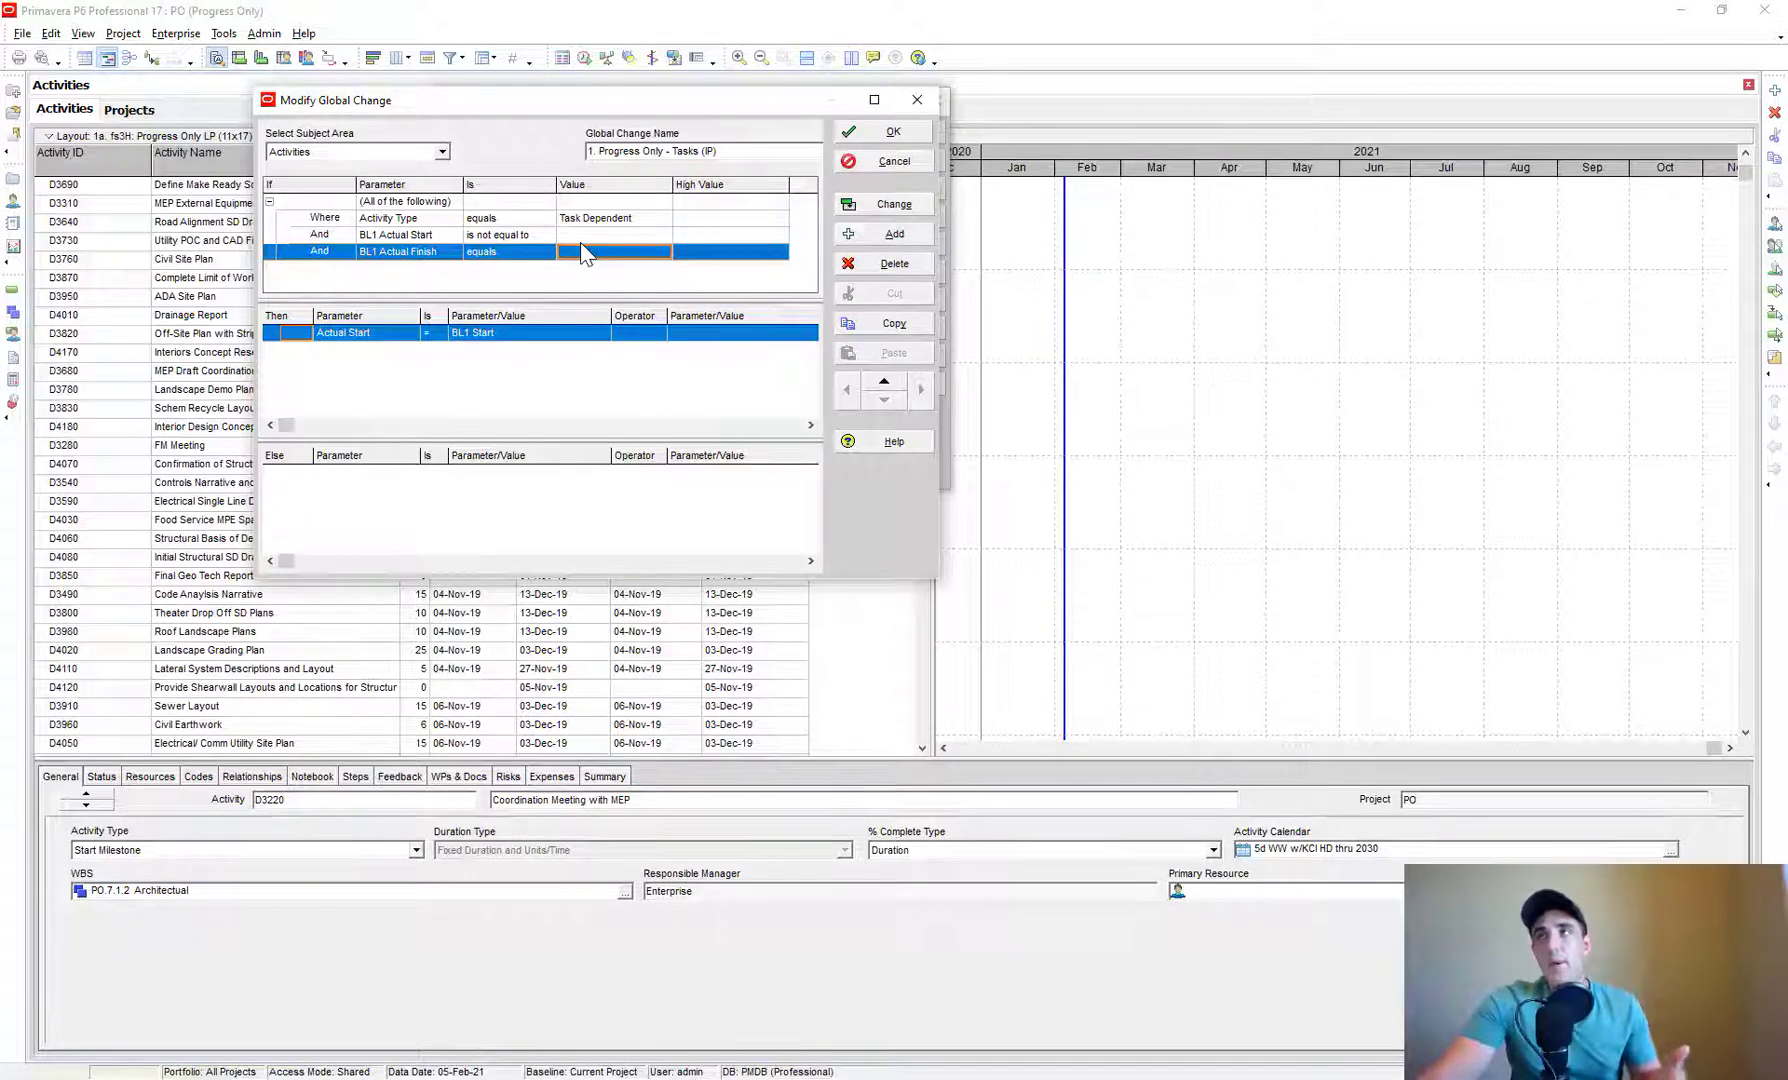
click(585, 218)
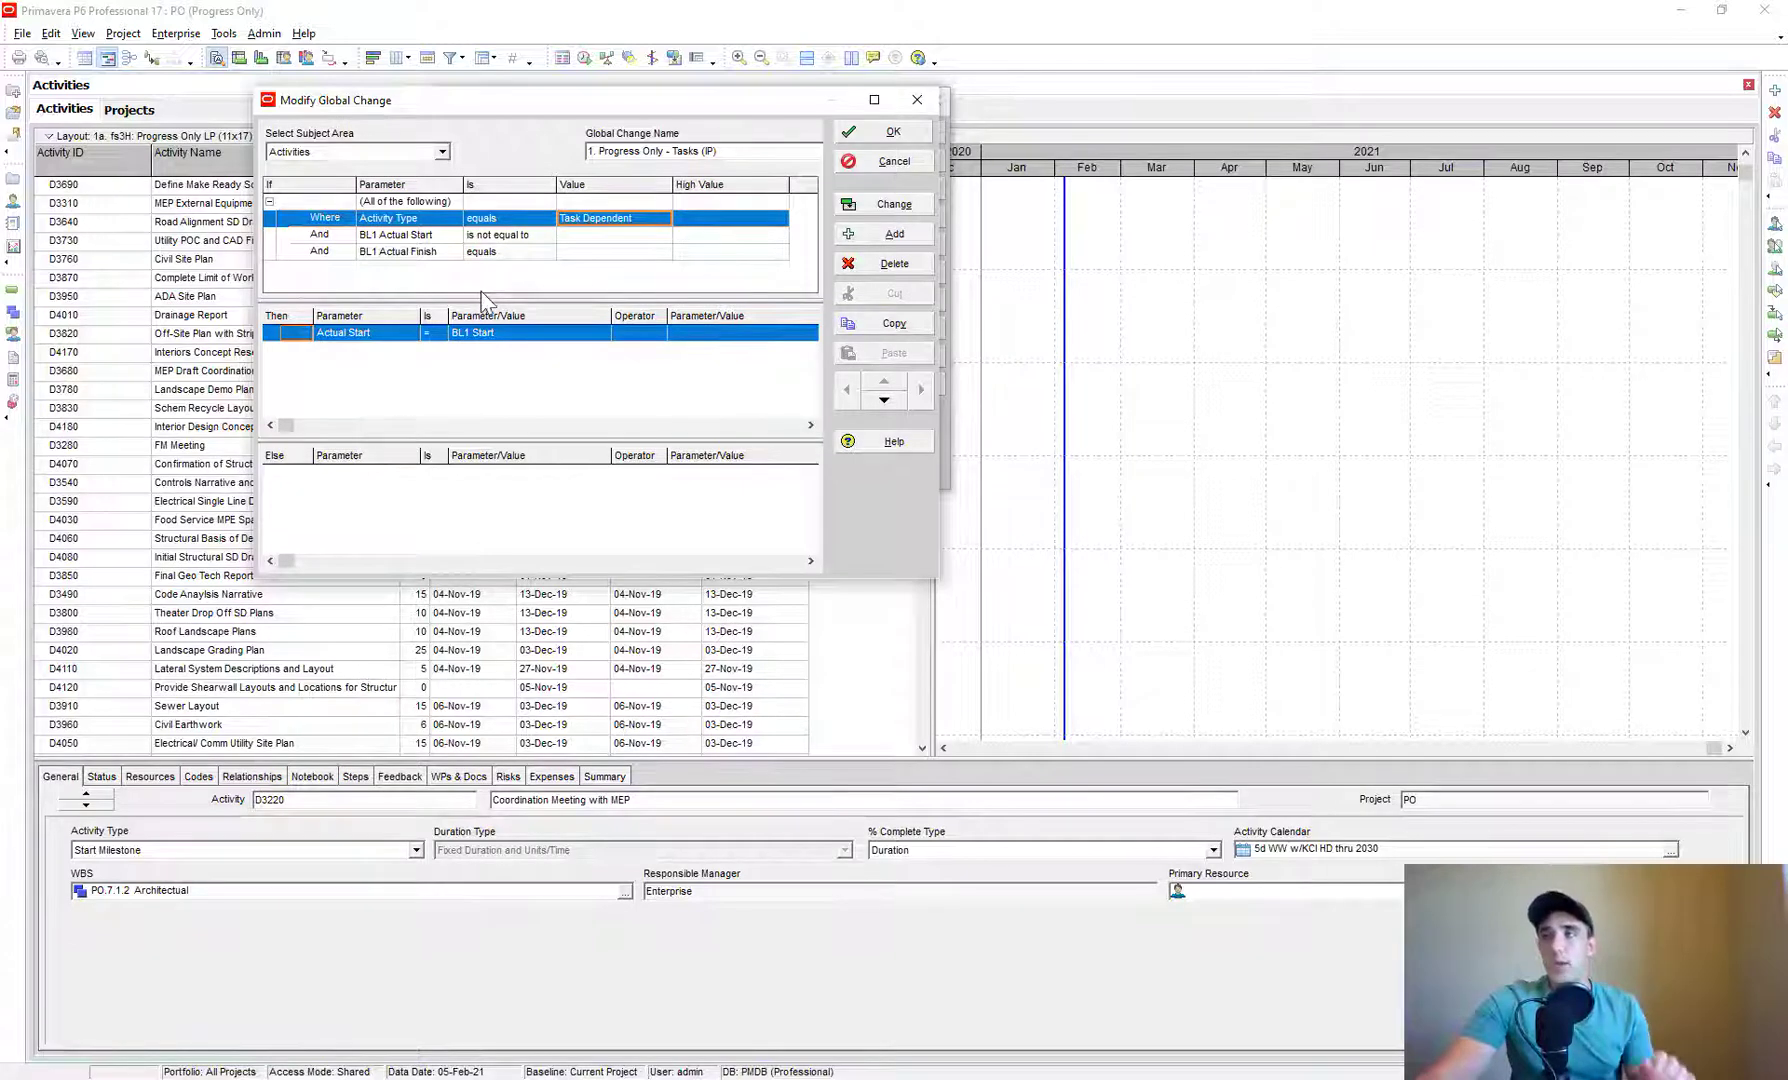
click(368, 333)
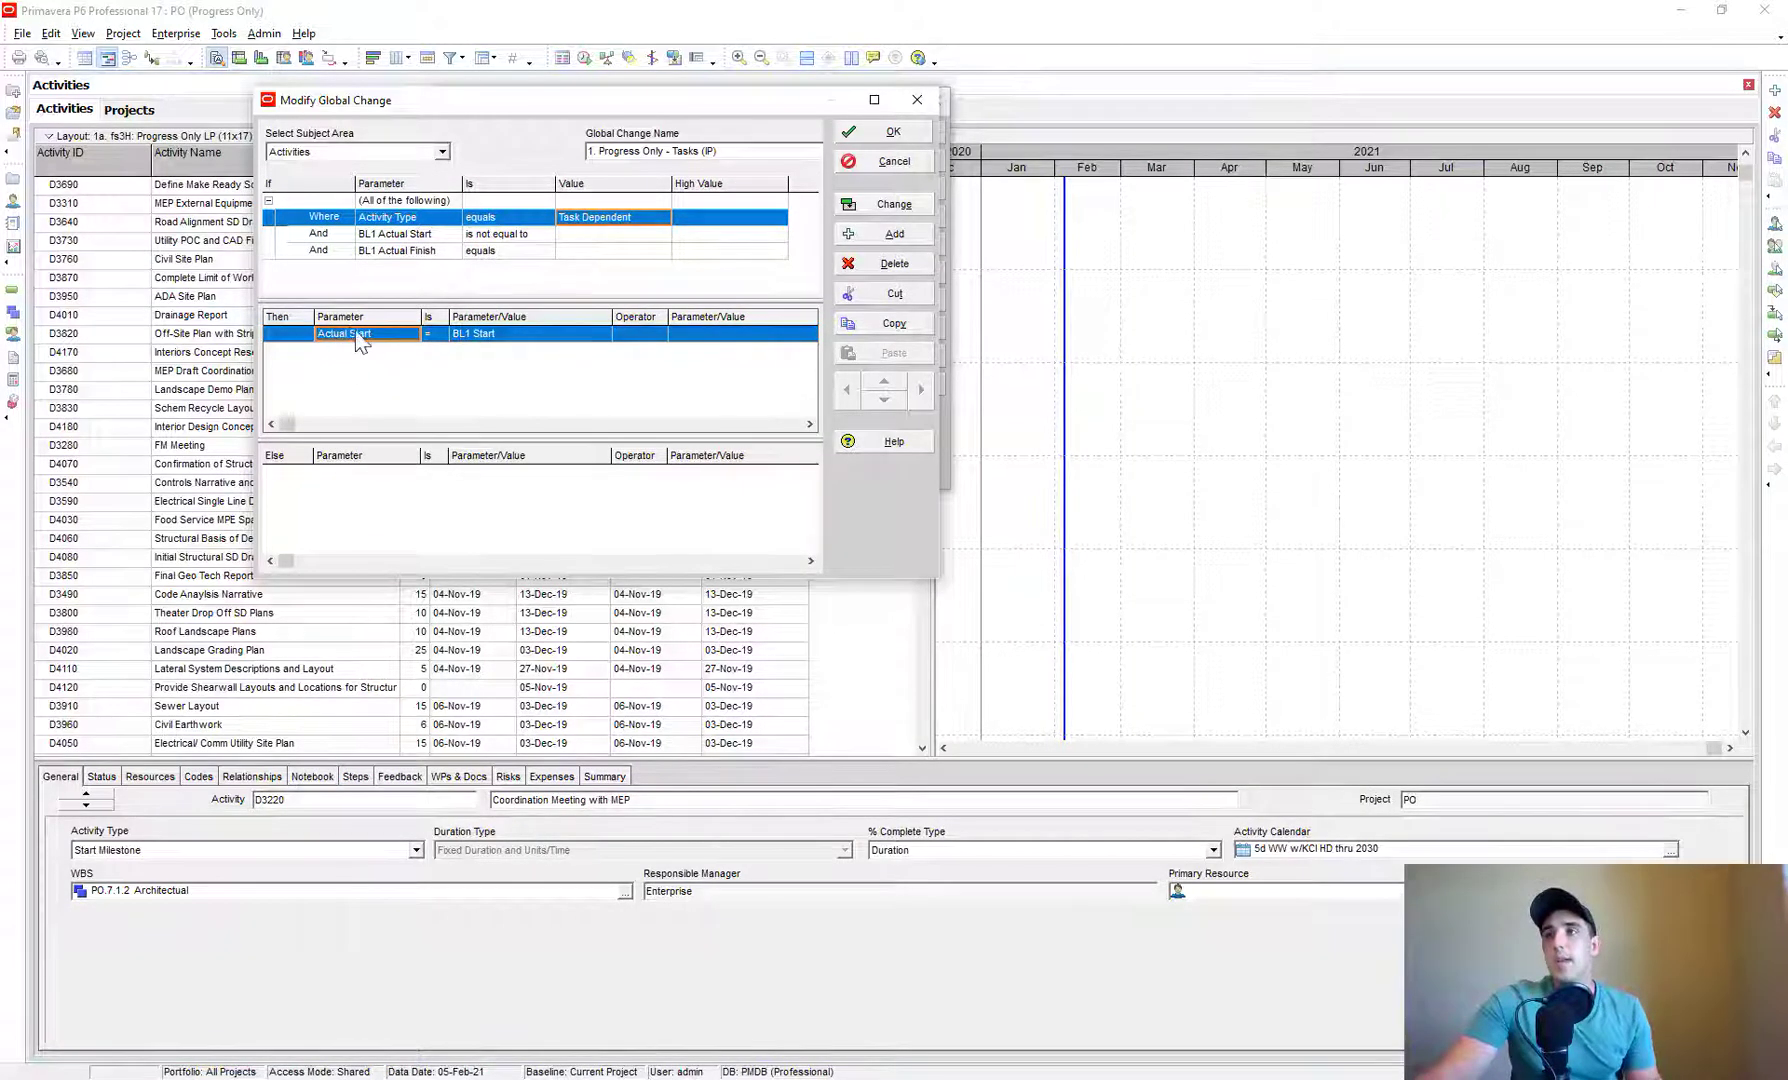
click(492, 336)
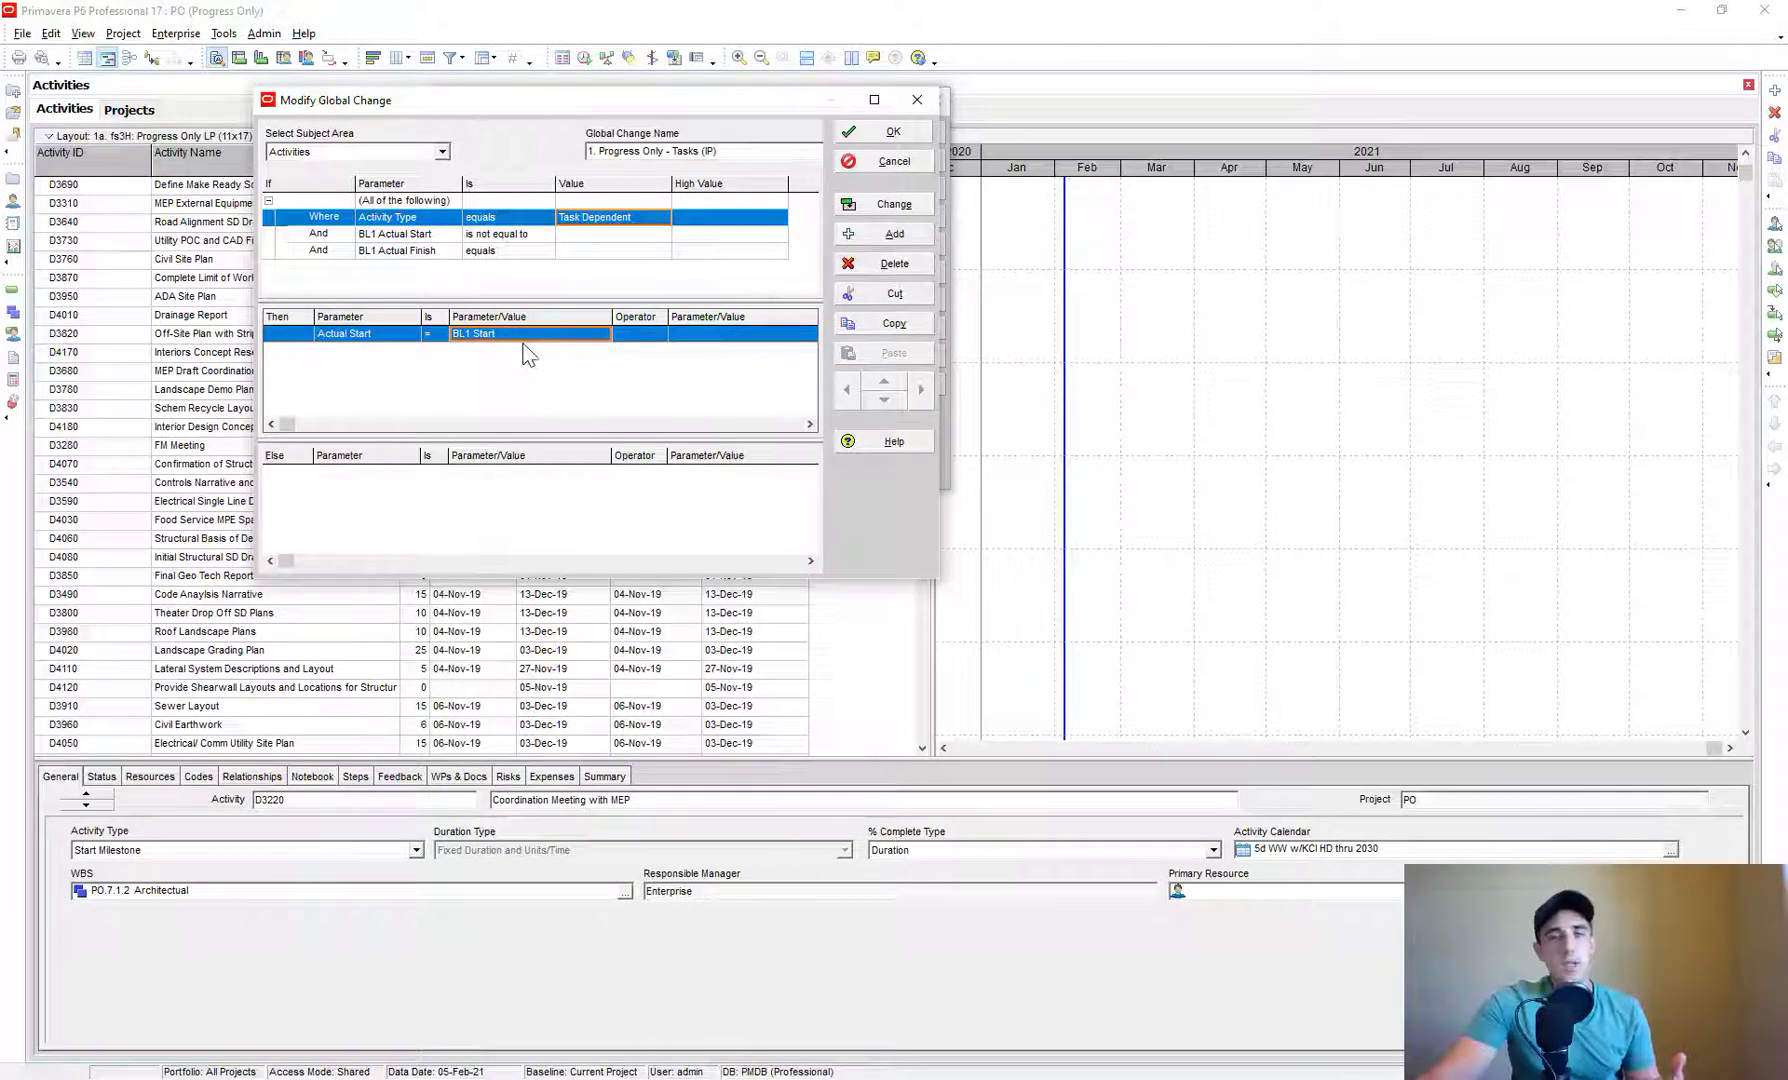
- Accept the definition of "1. Progress Only - Tasks (IP)" and apply the change to generate its Global Change Report
click(894, 134)
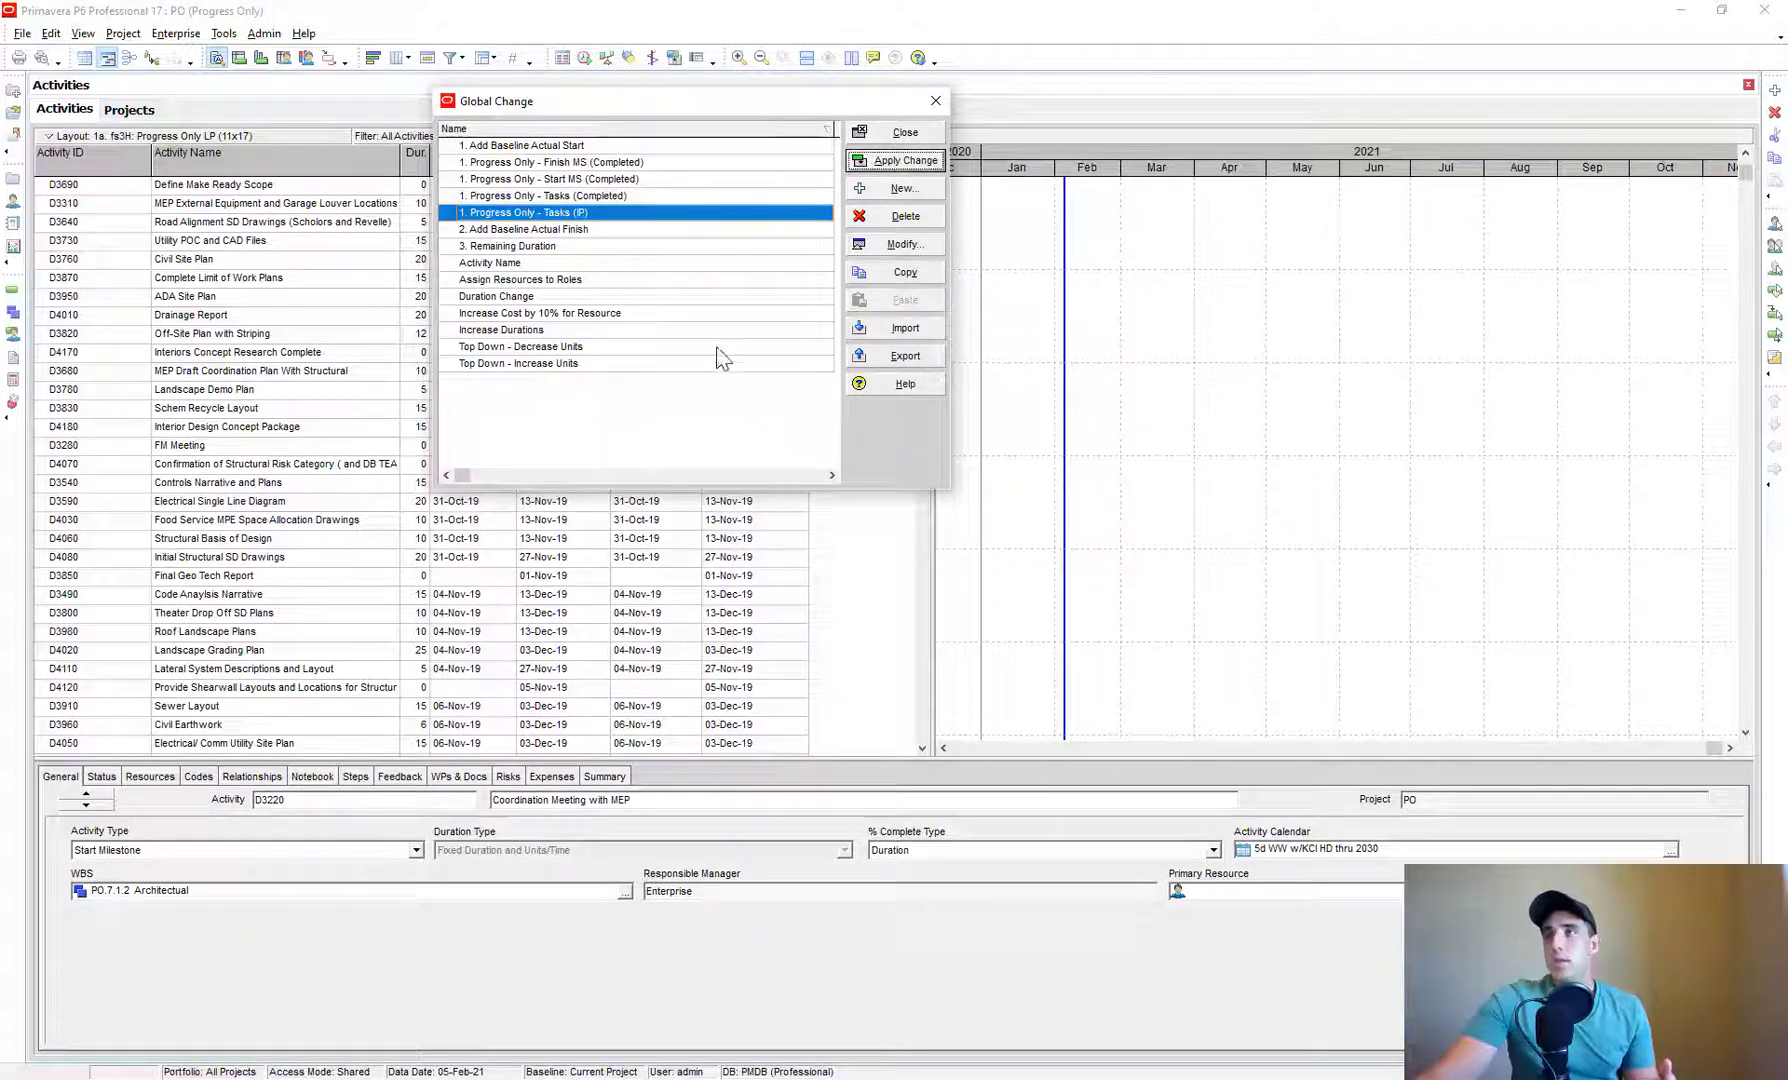
key(Return)
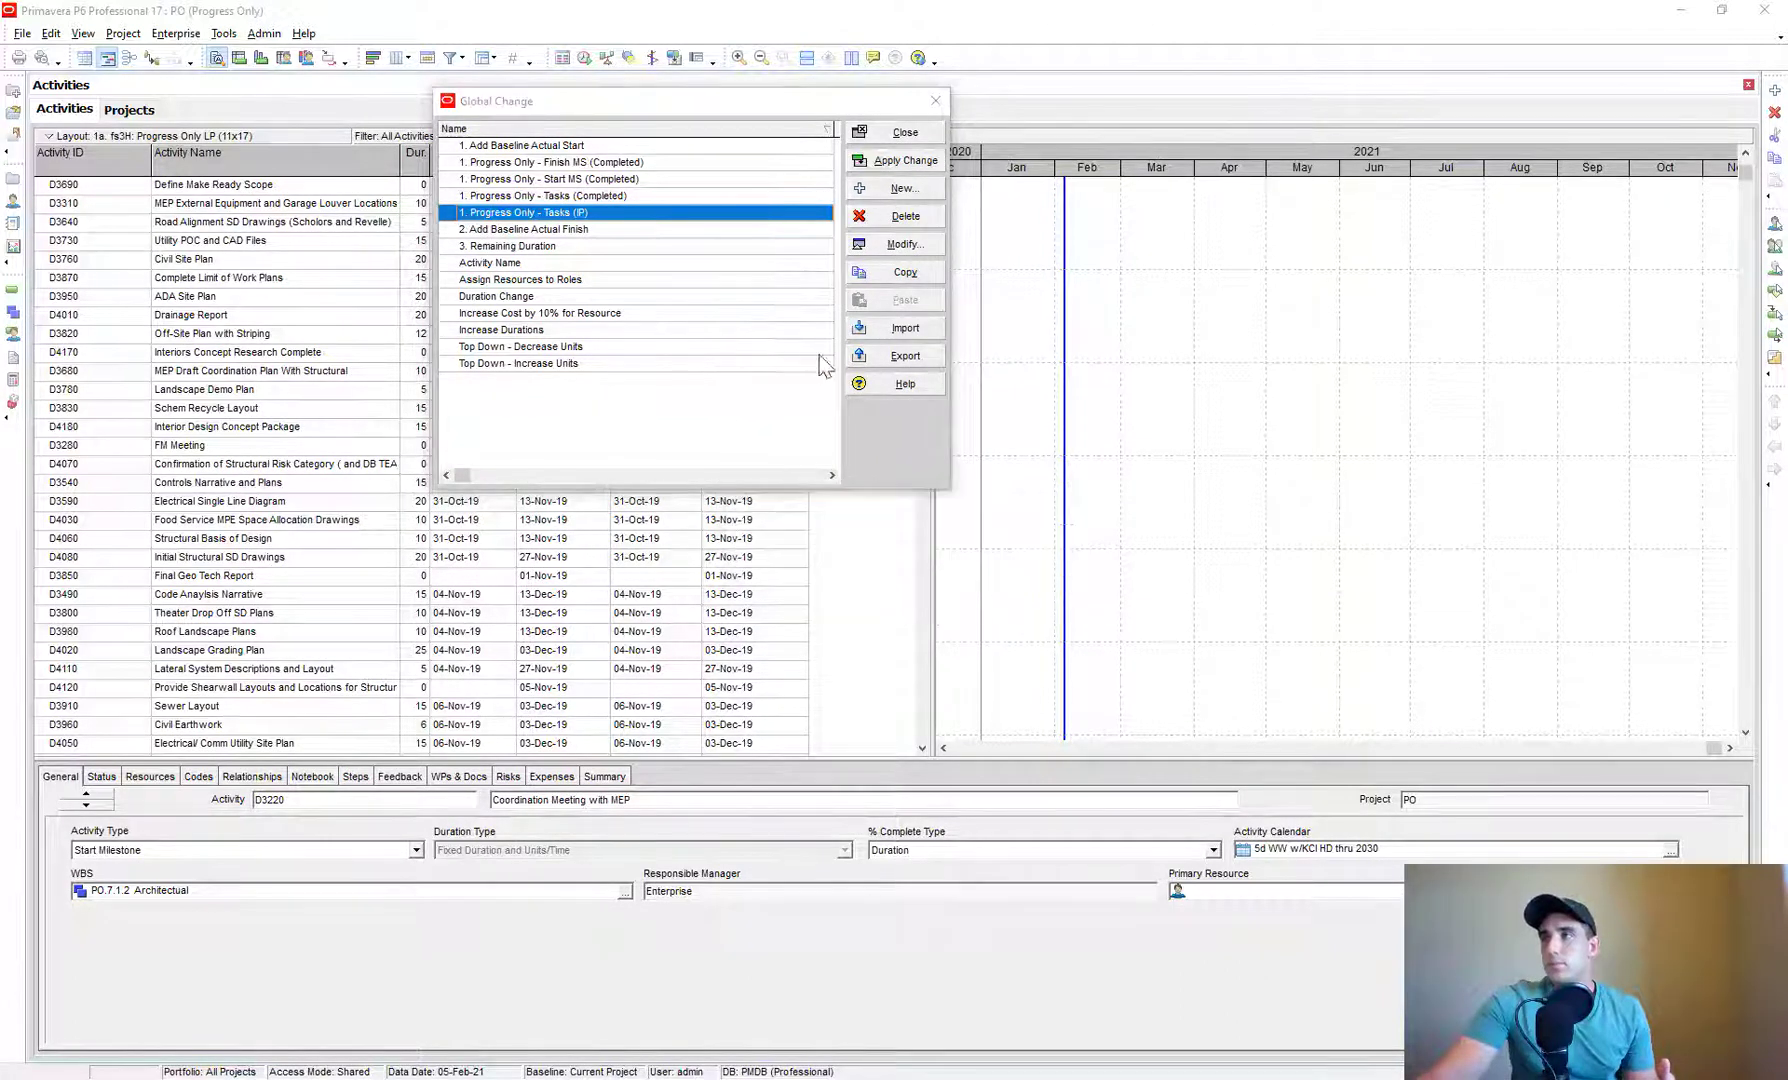
drag(1020, 117, 1076, 120)
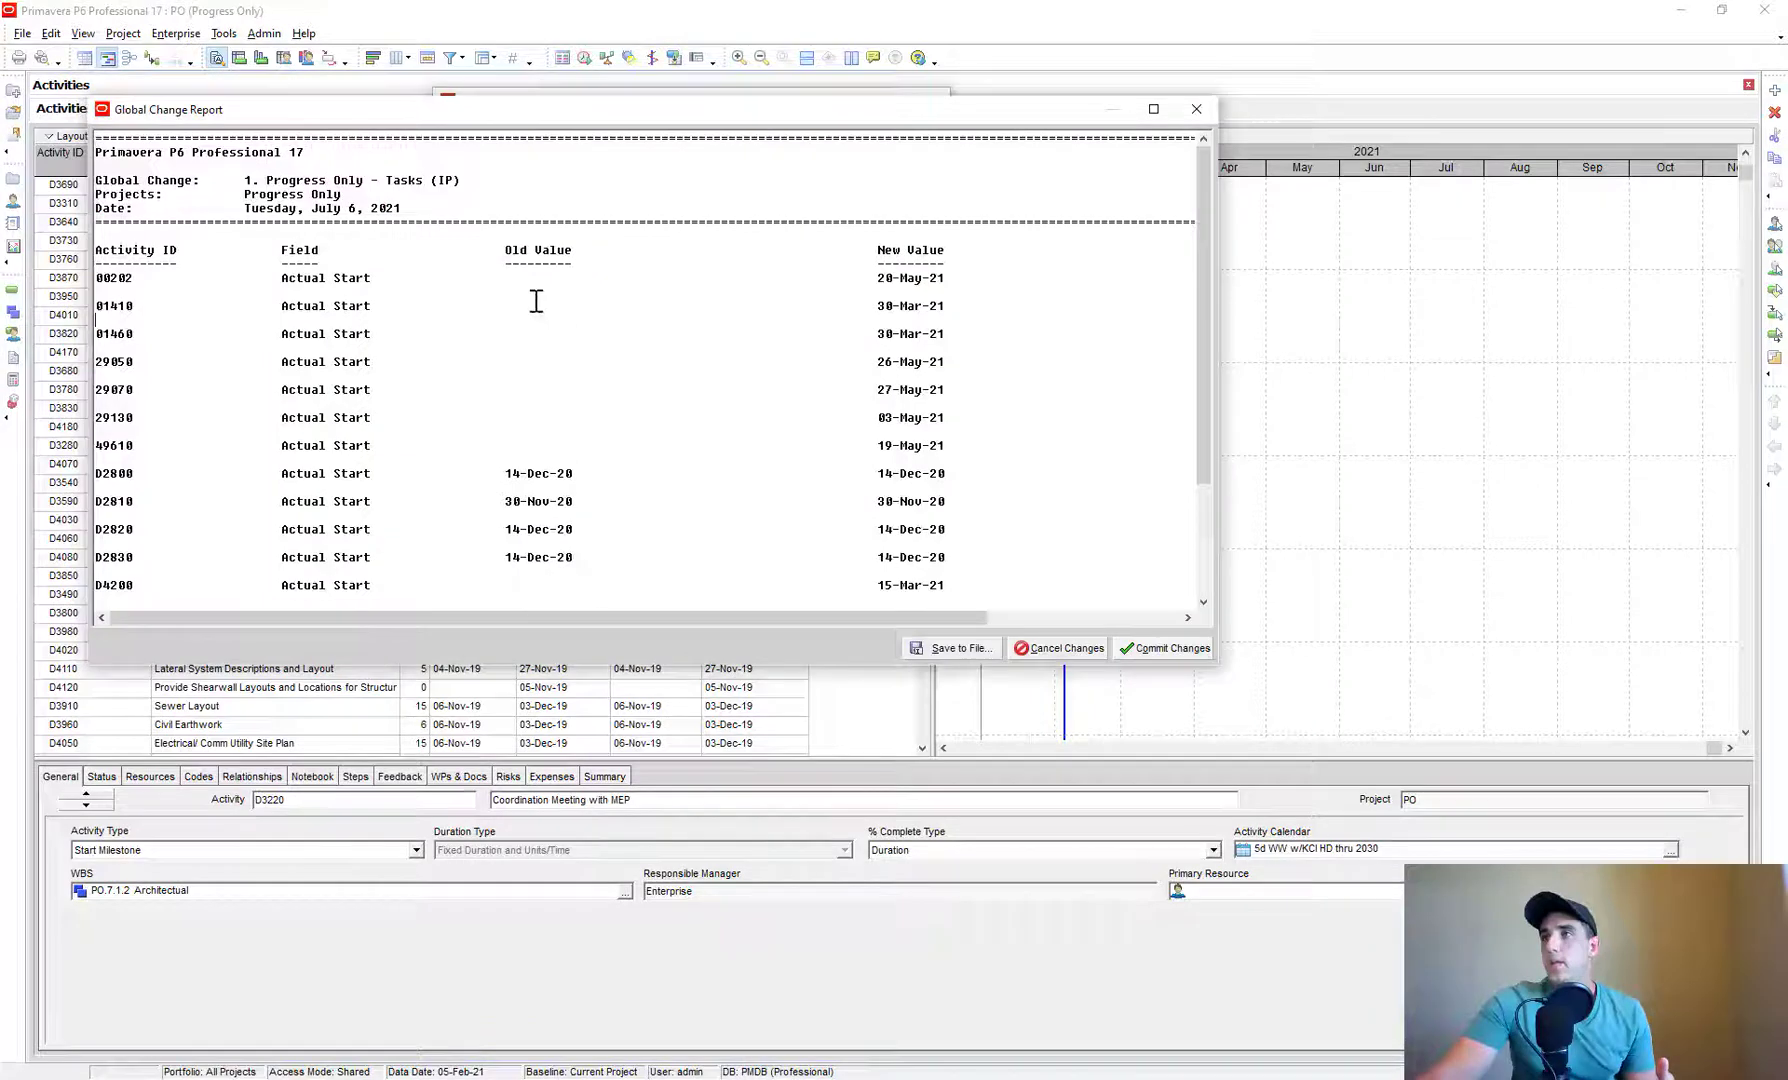
- Compare the old and new Actual Start values in the in-progress tasks report and commit the changes
scroll(540, 290, down, 2)
scroll(552, 248, up, 2)
drag(495, 253, 970, 571)
scroll(950, 540, down, 1)
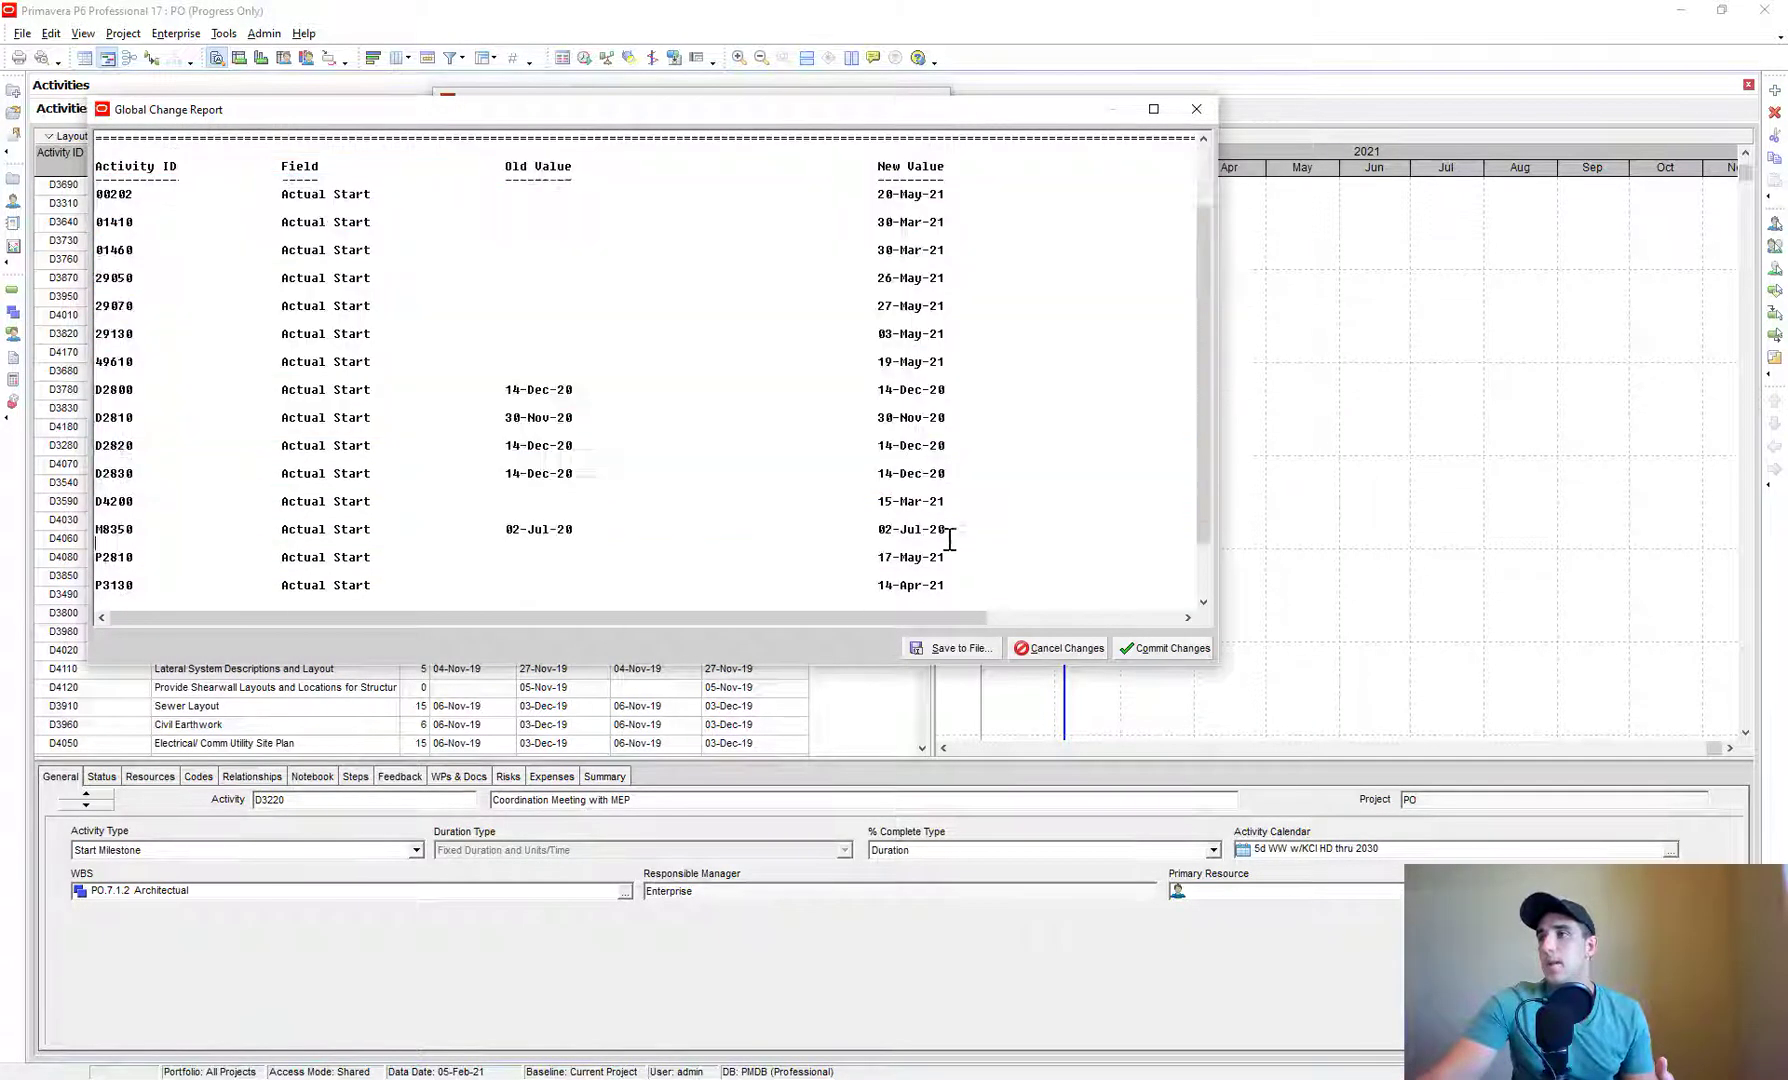
drag(907, 166, 934, 497)
click(916, 474)
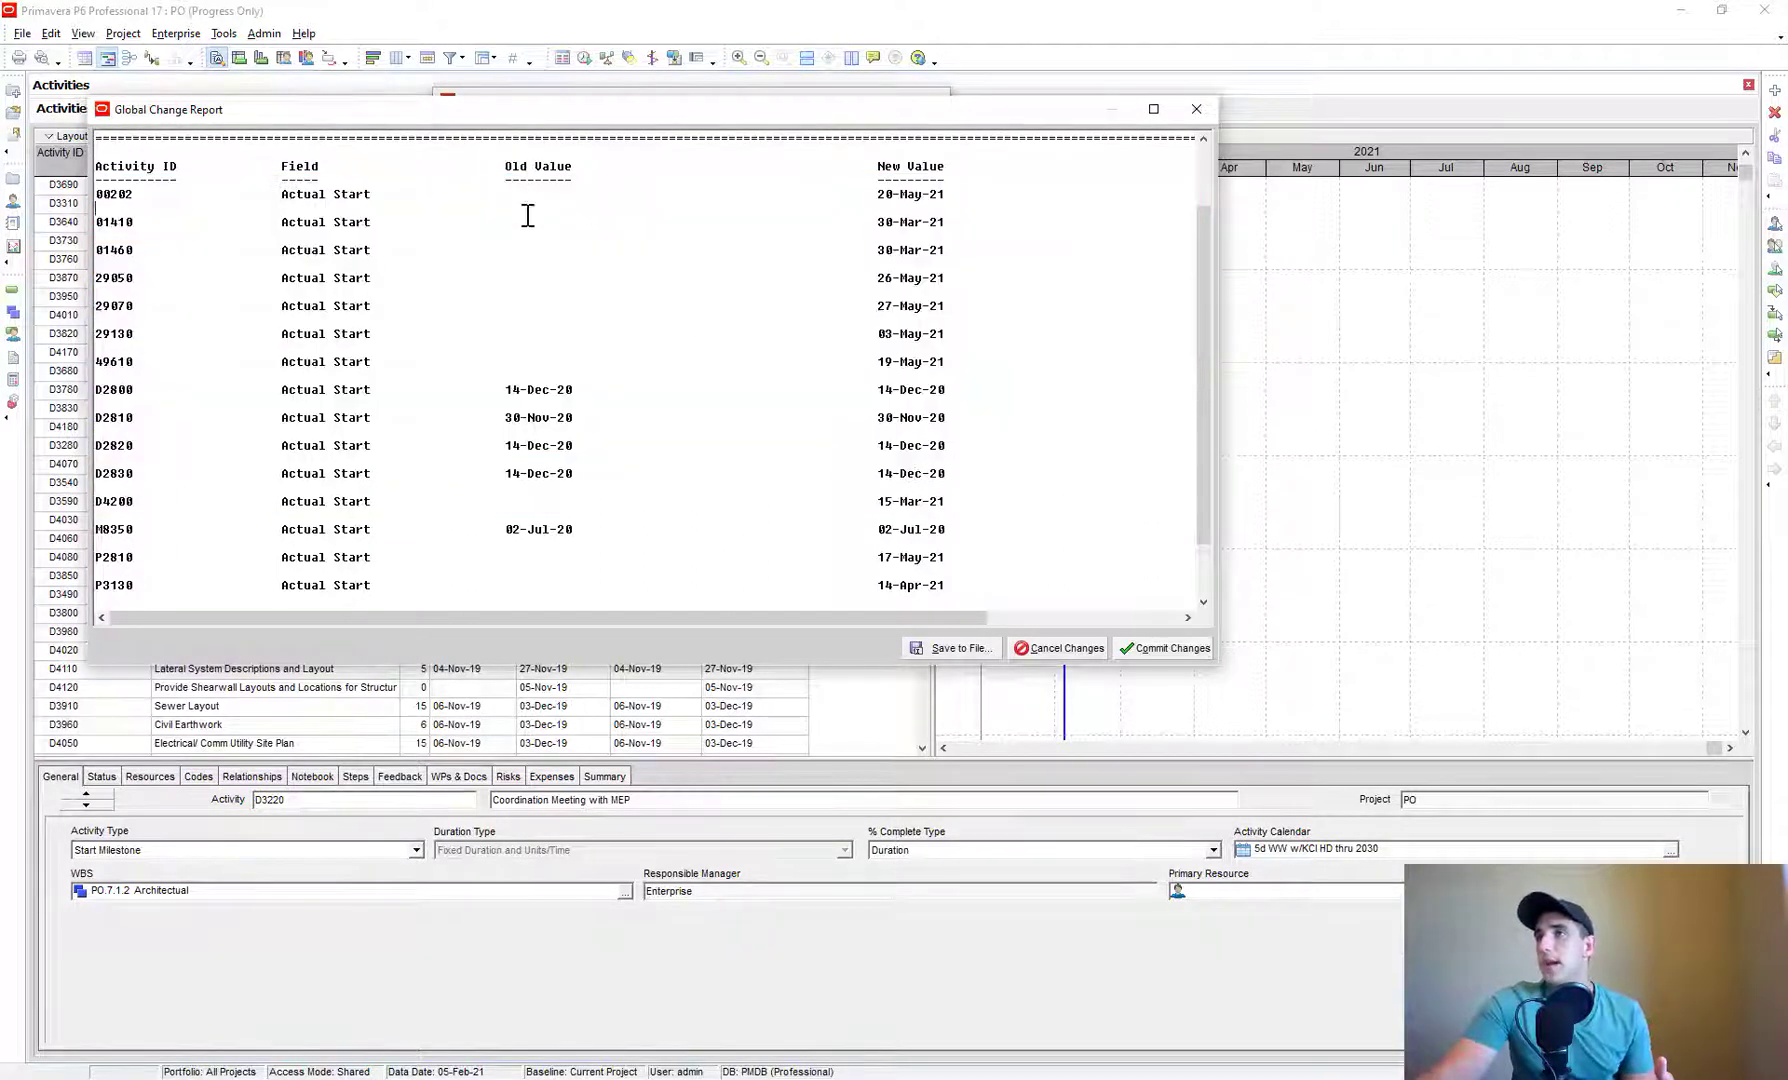
double_click(930, 196)
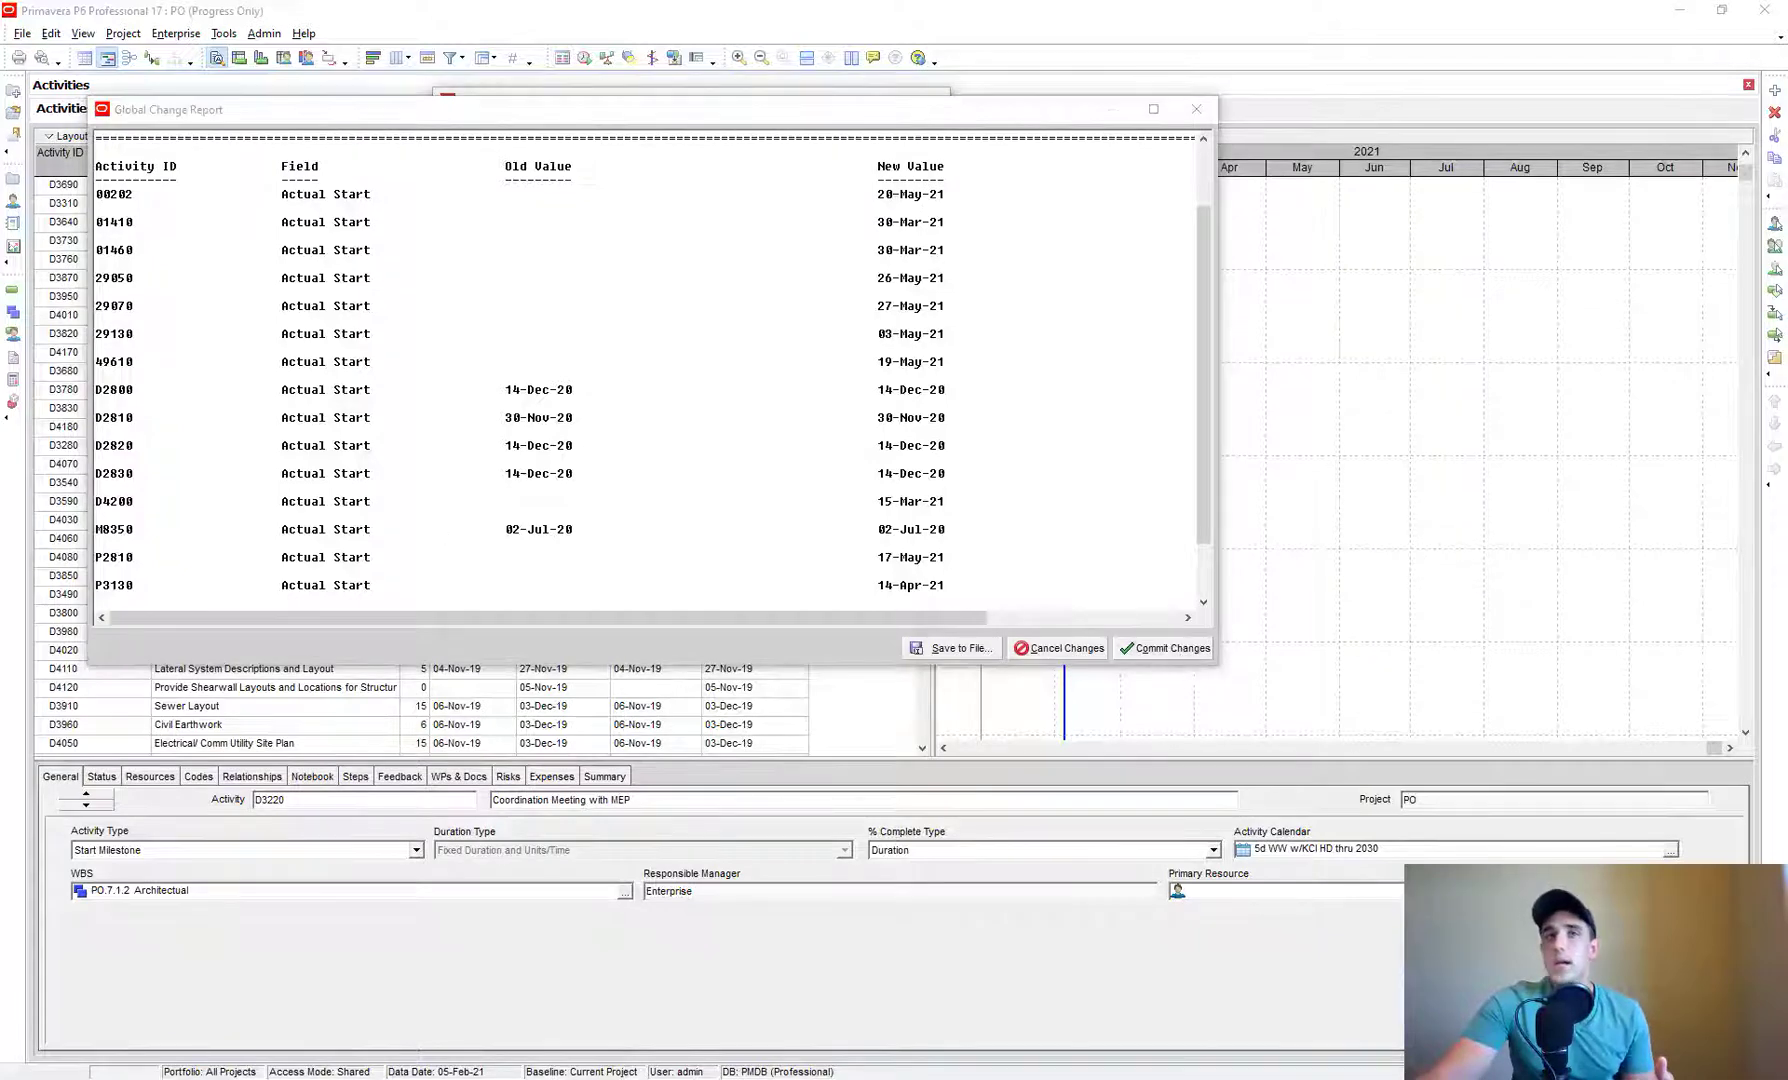
click(928, 401)
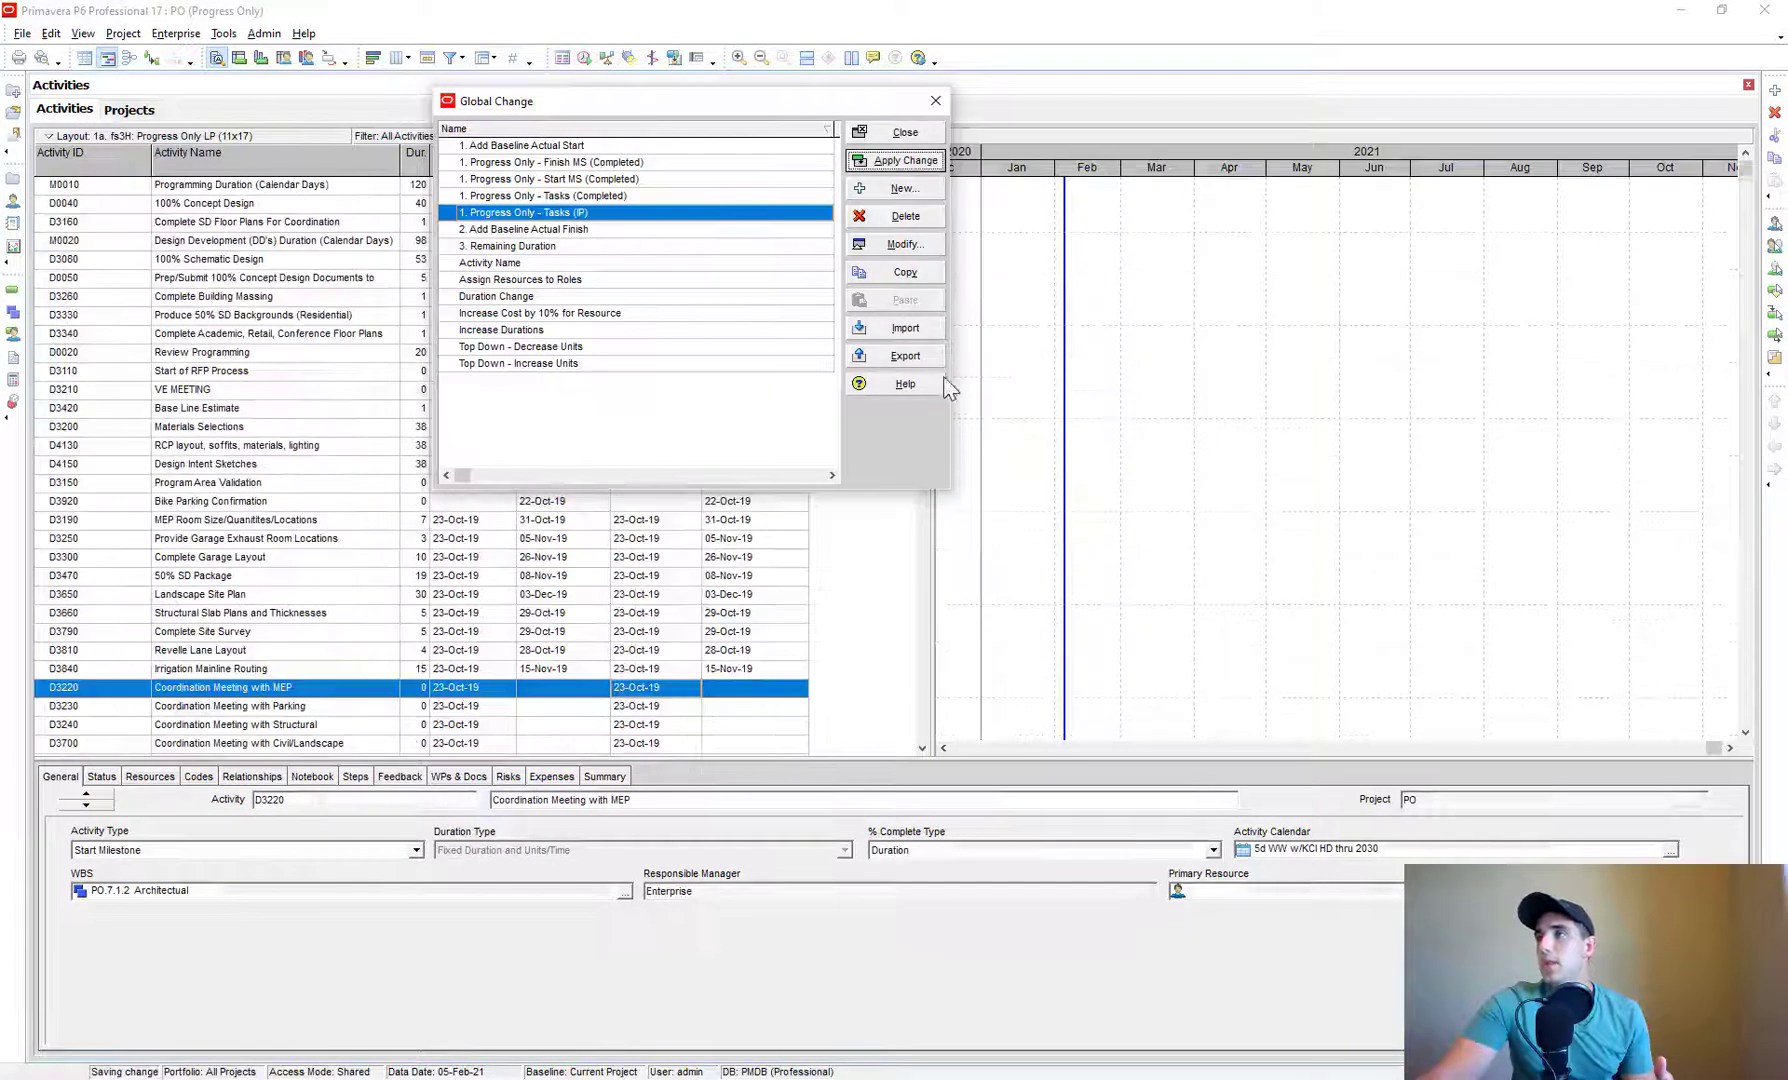
- Open the global change "1. Progress Only - Start MS (Completed)" for modification
click(599, 182)
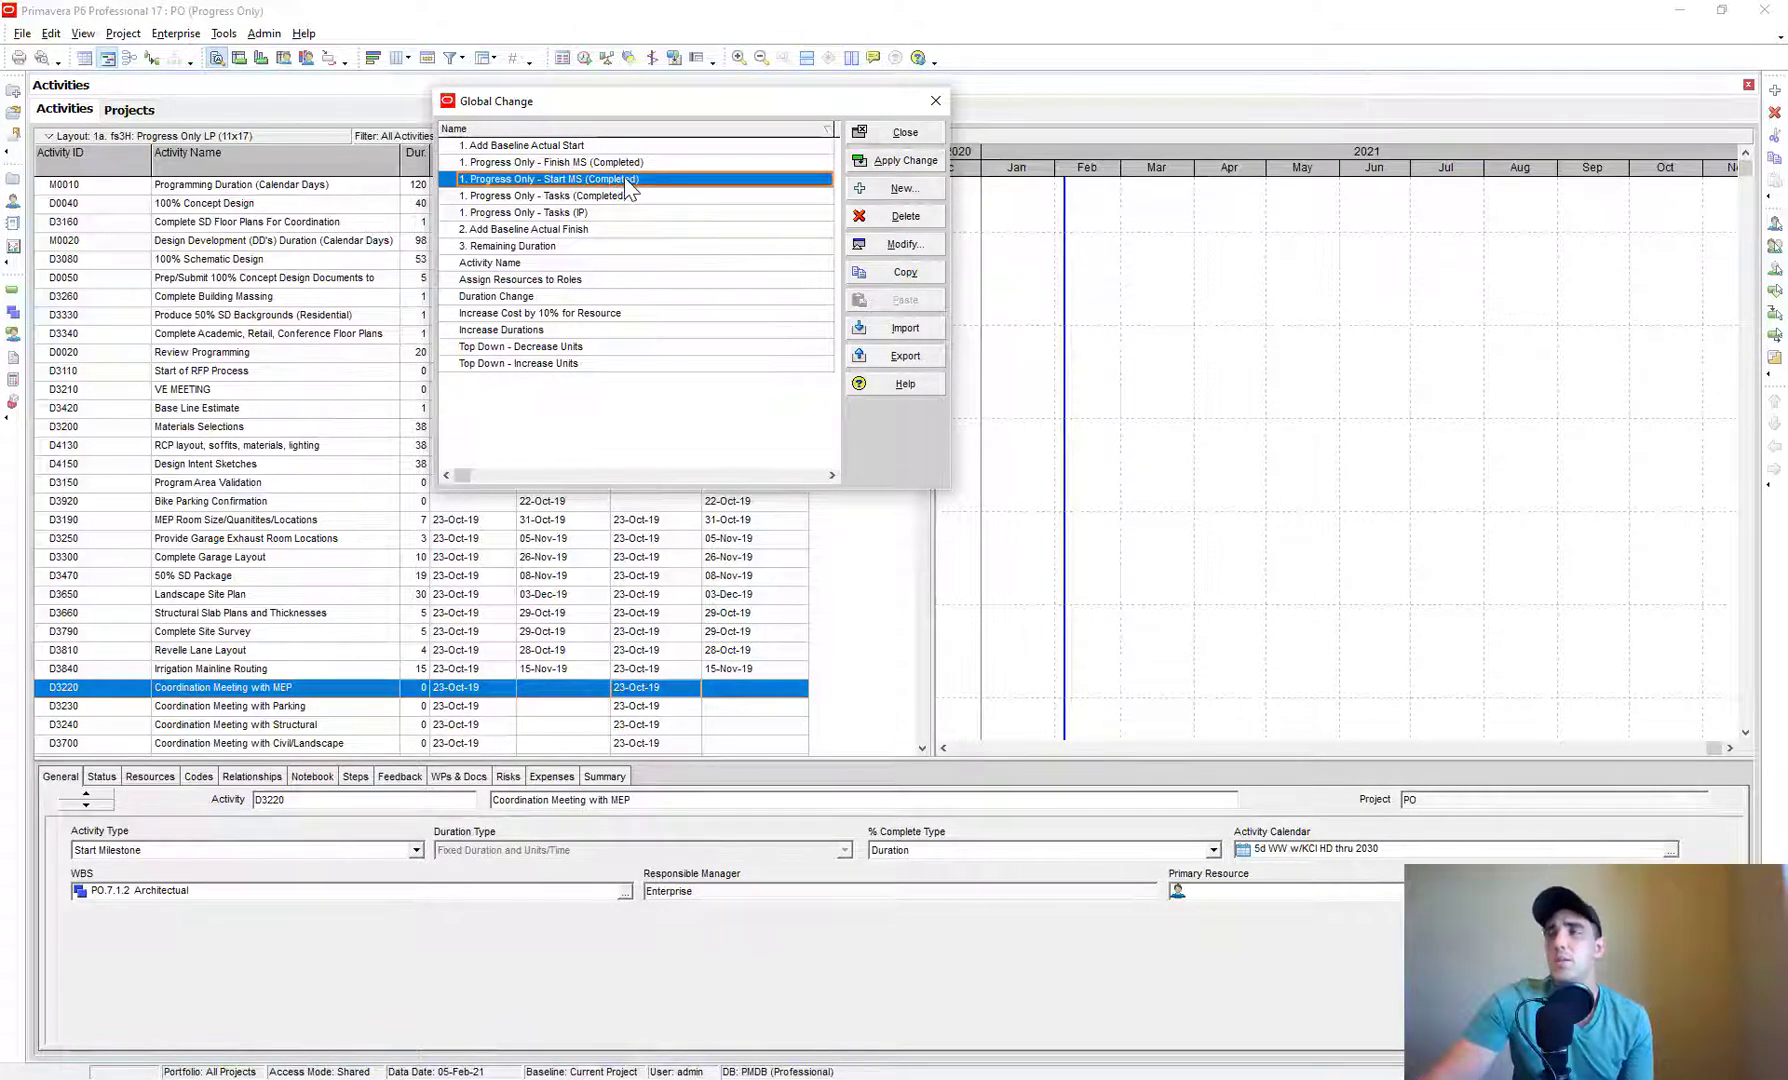
click(607, 197)
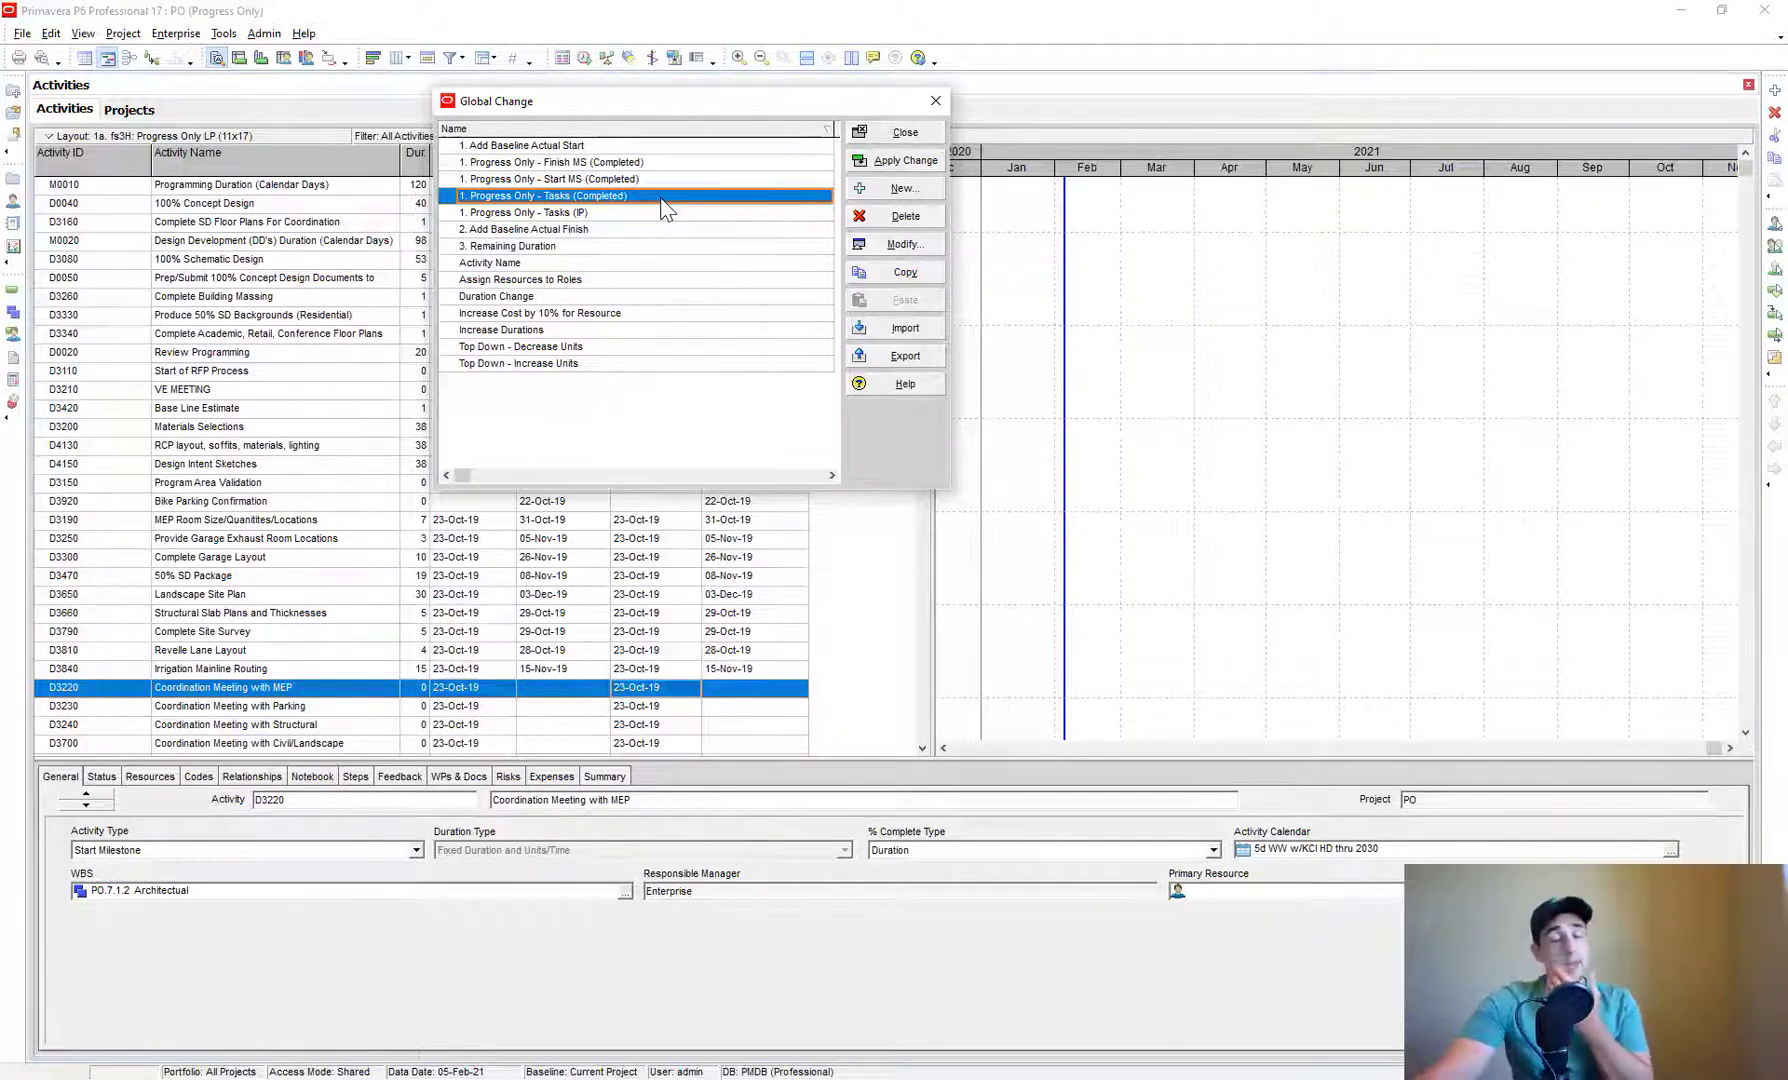
click(643, 178)
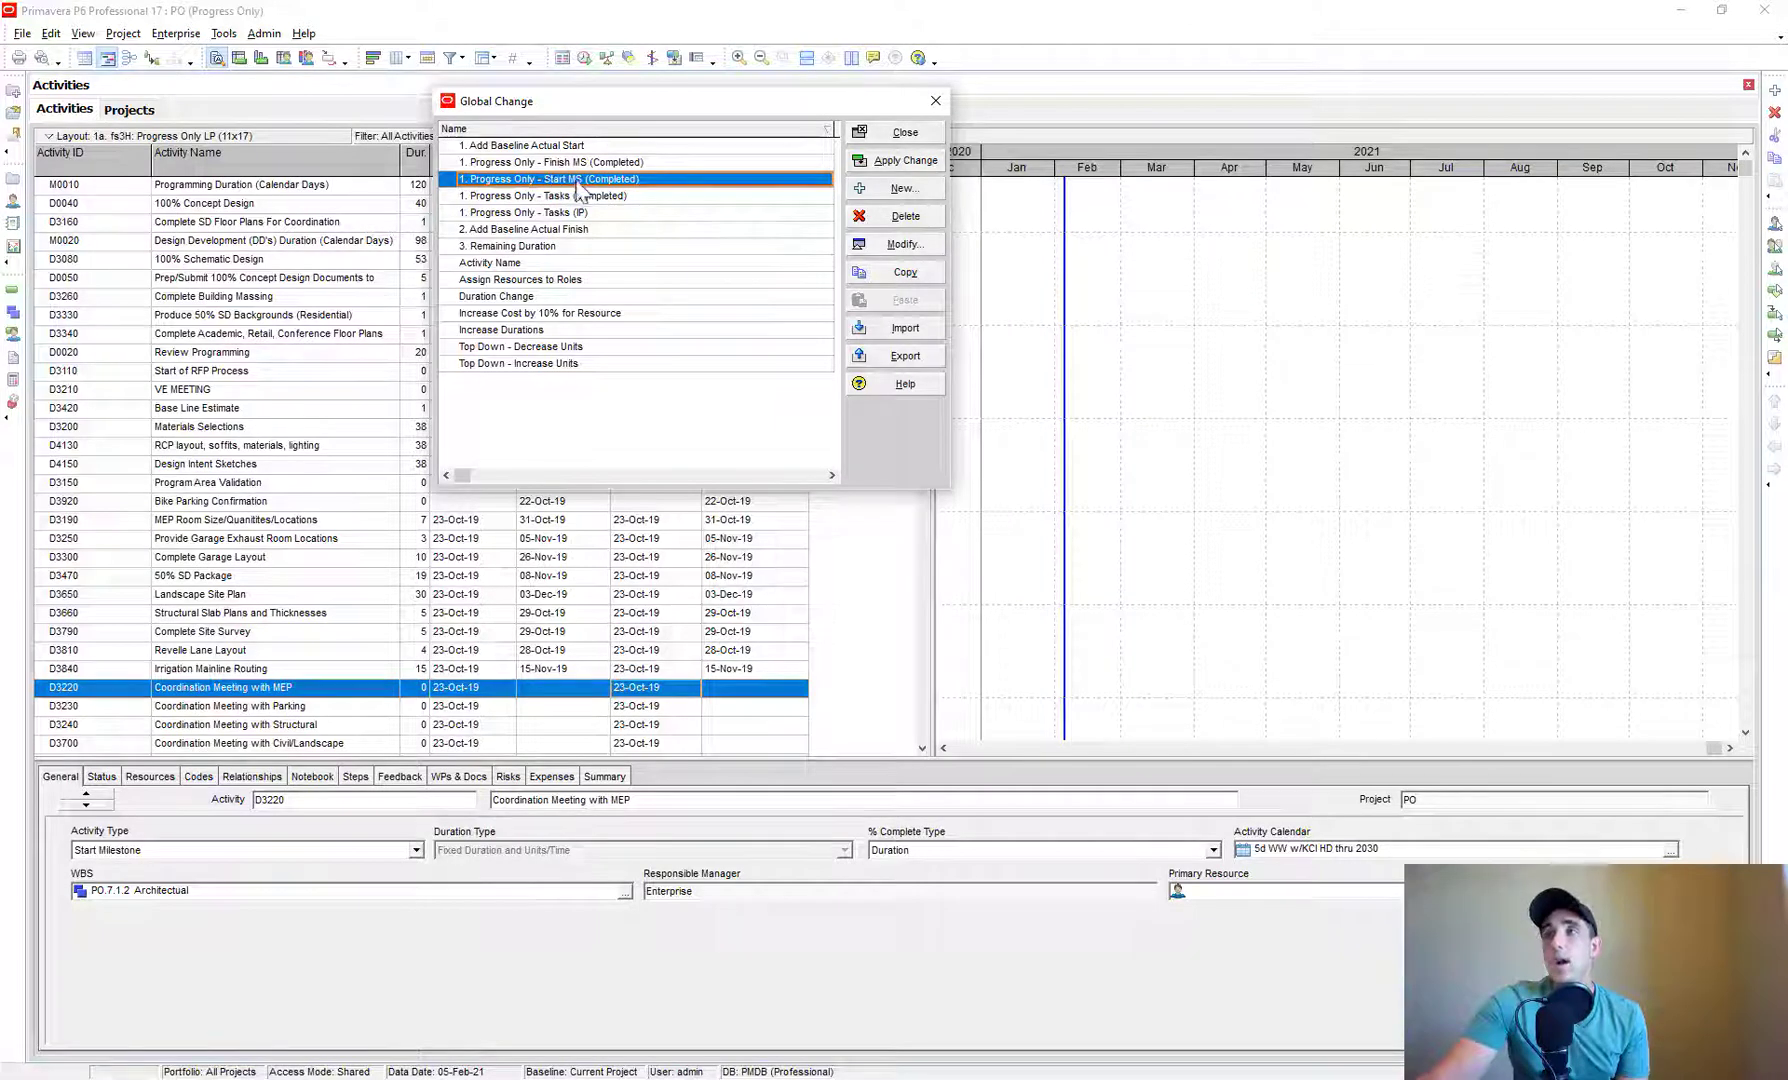
click(915, 244)
- Review the If conditions on Activity Type and BL1 Actual Start and the Then statement that sets Actual Start to BL1 Start
click(386, 218)
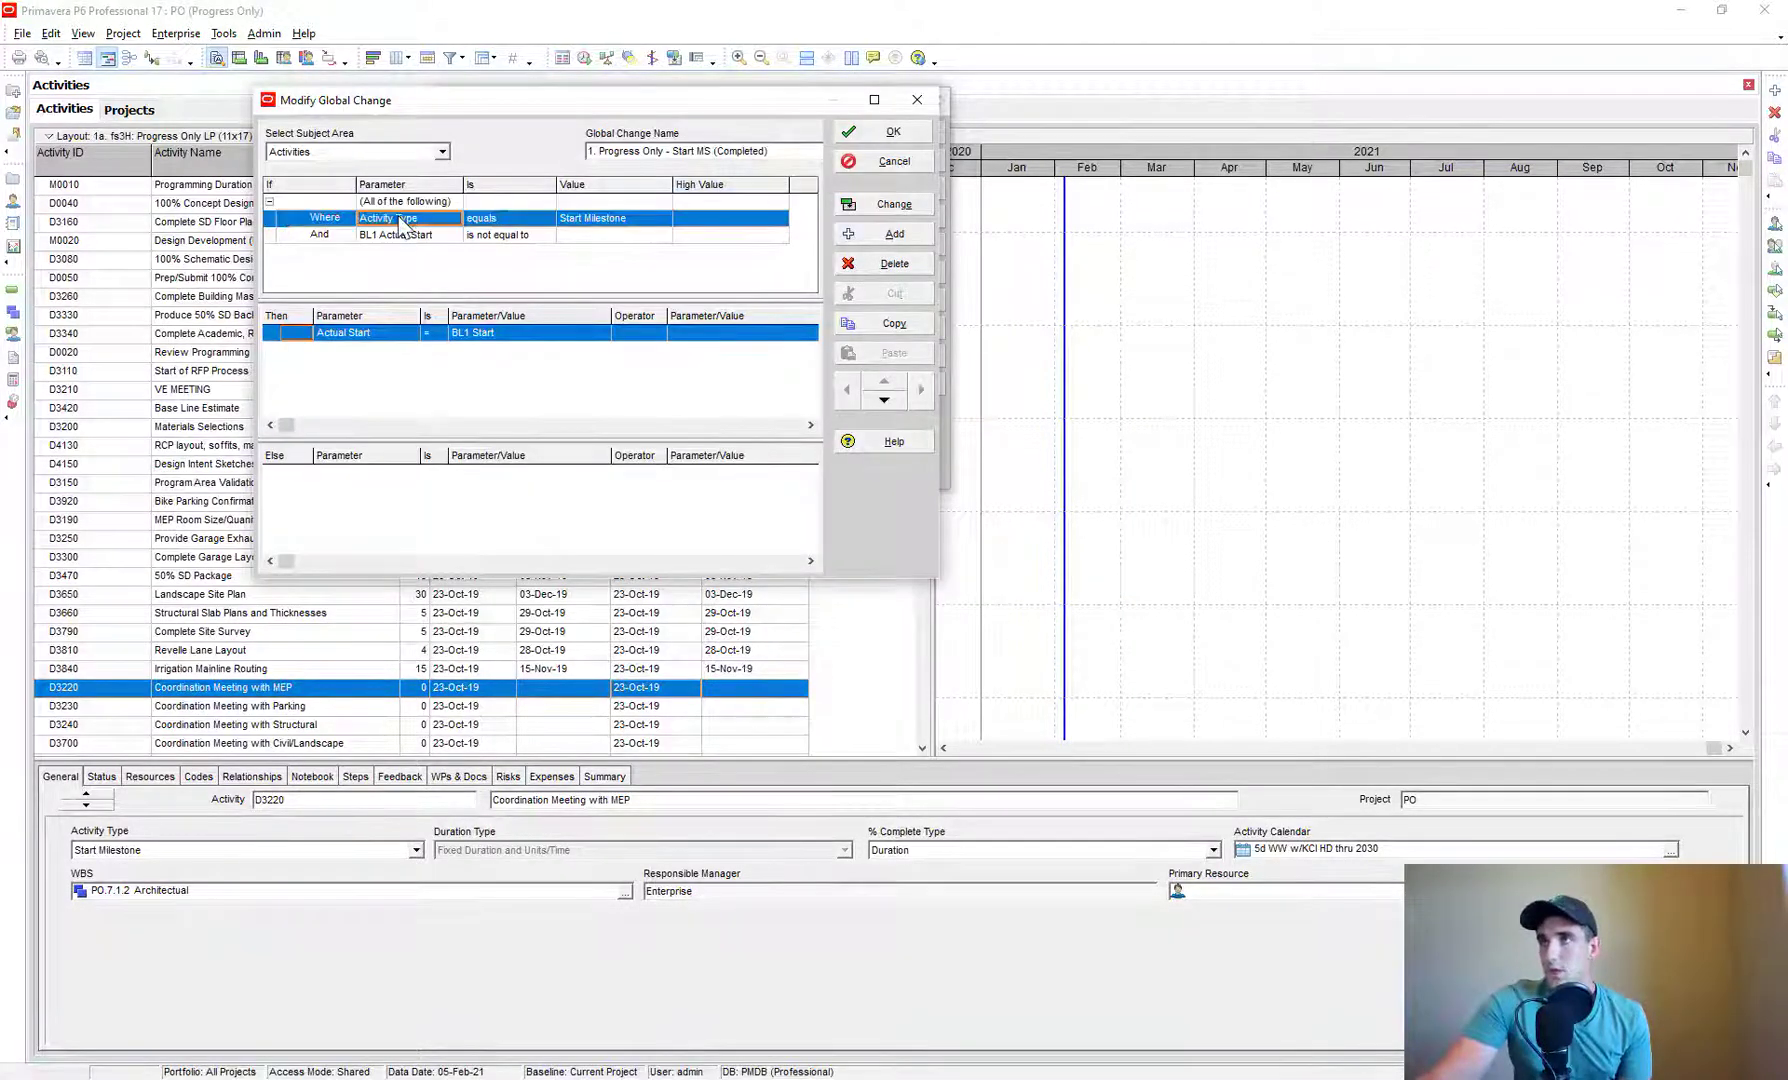
click(610, 222)
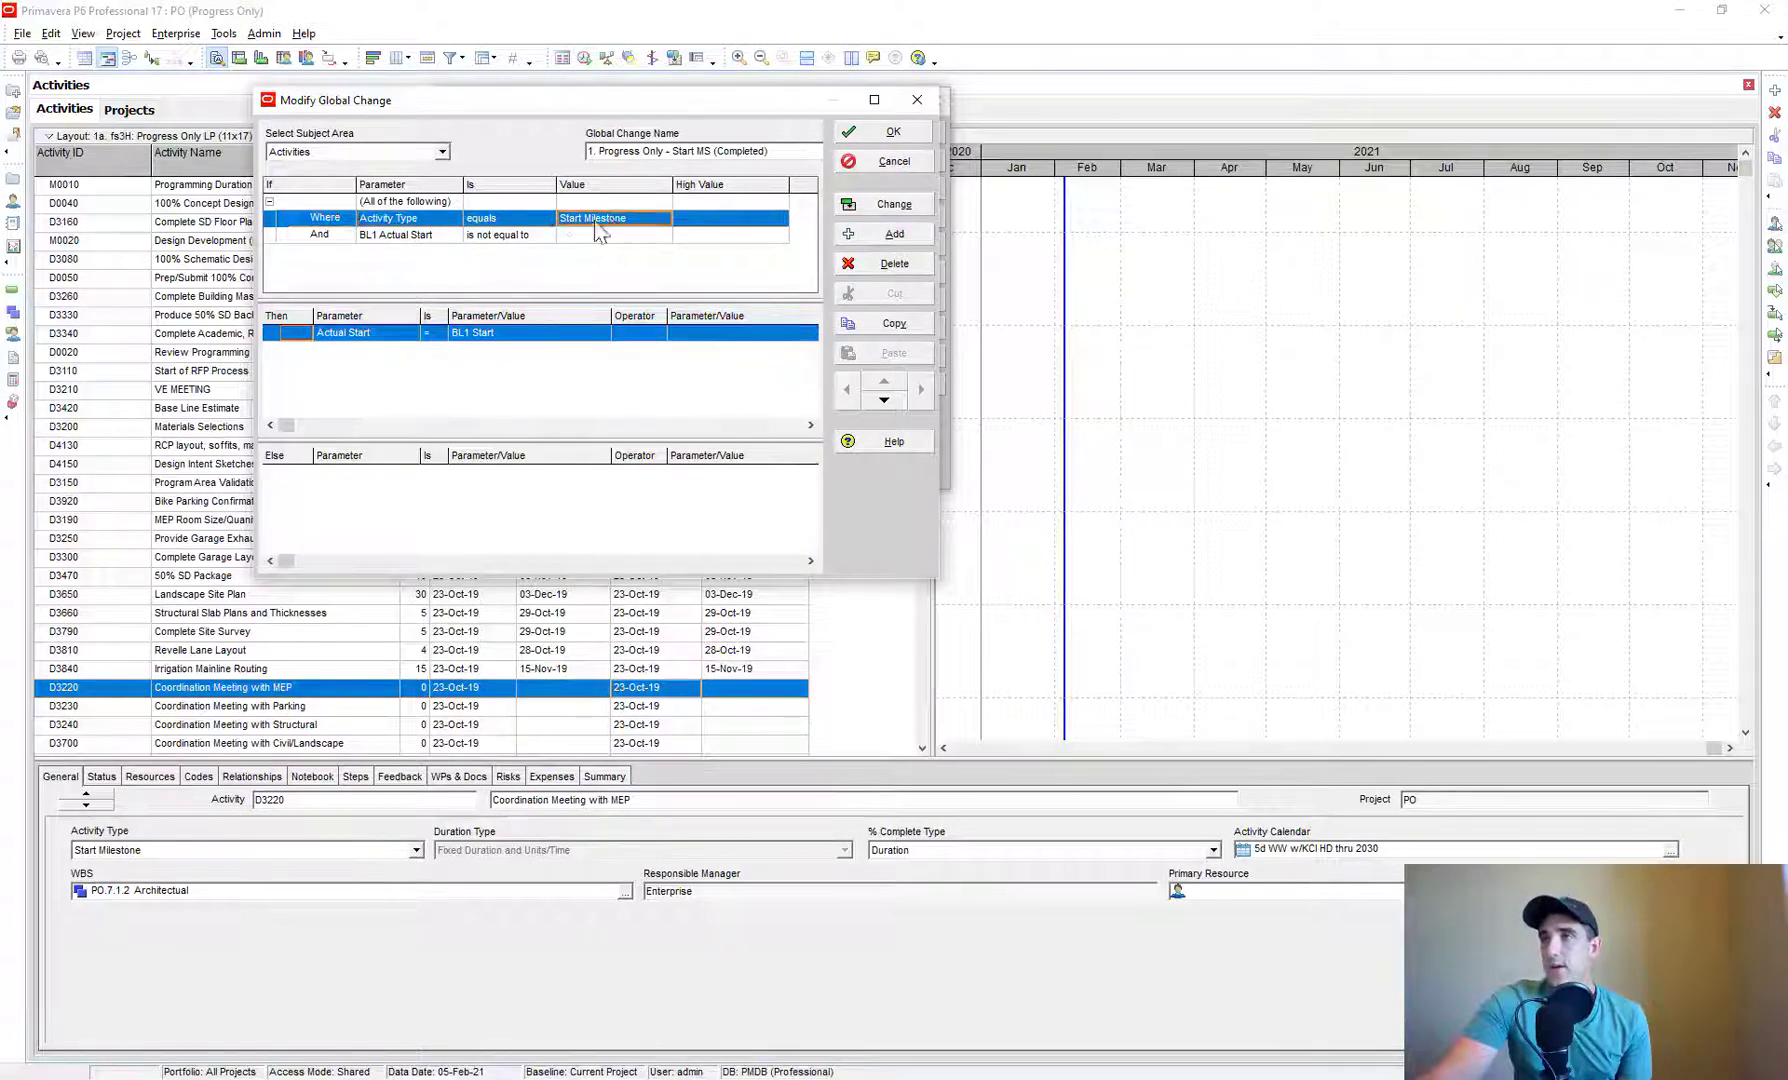
click(402, 237)
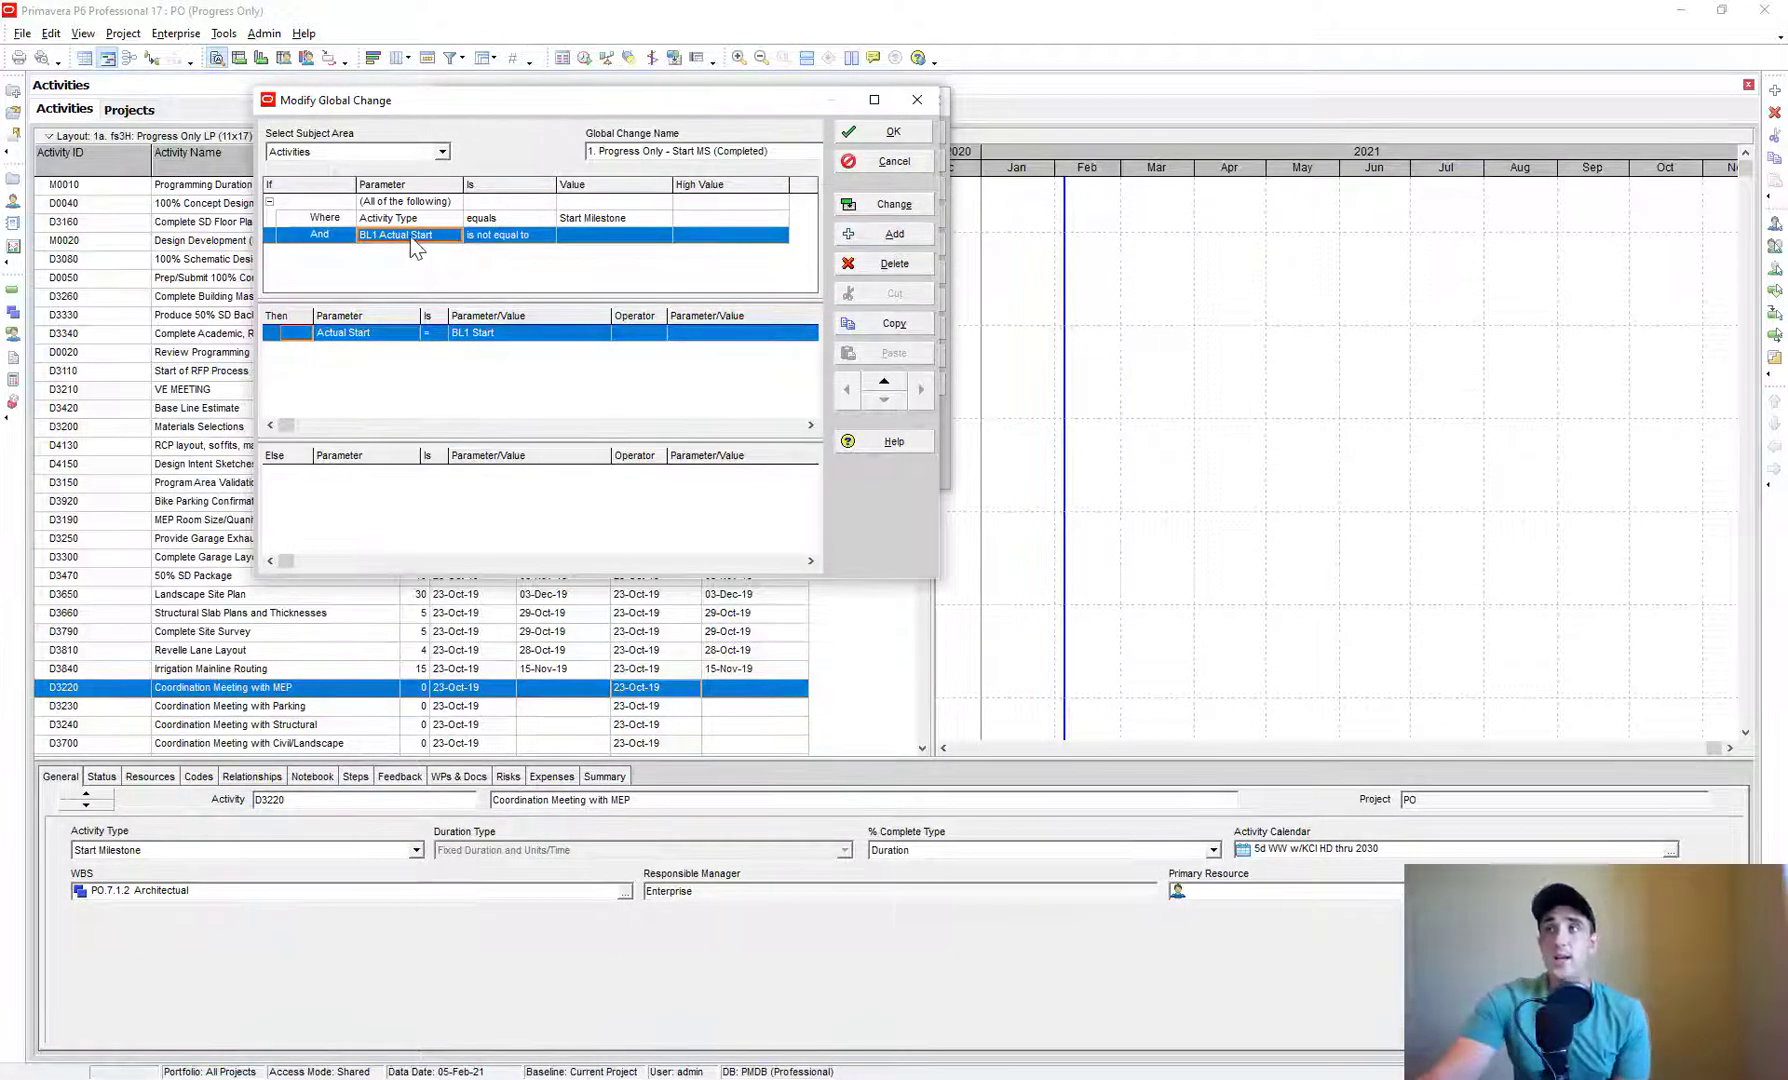
click(546, 240)
click(596, 238)
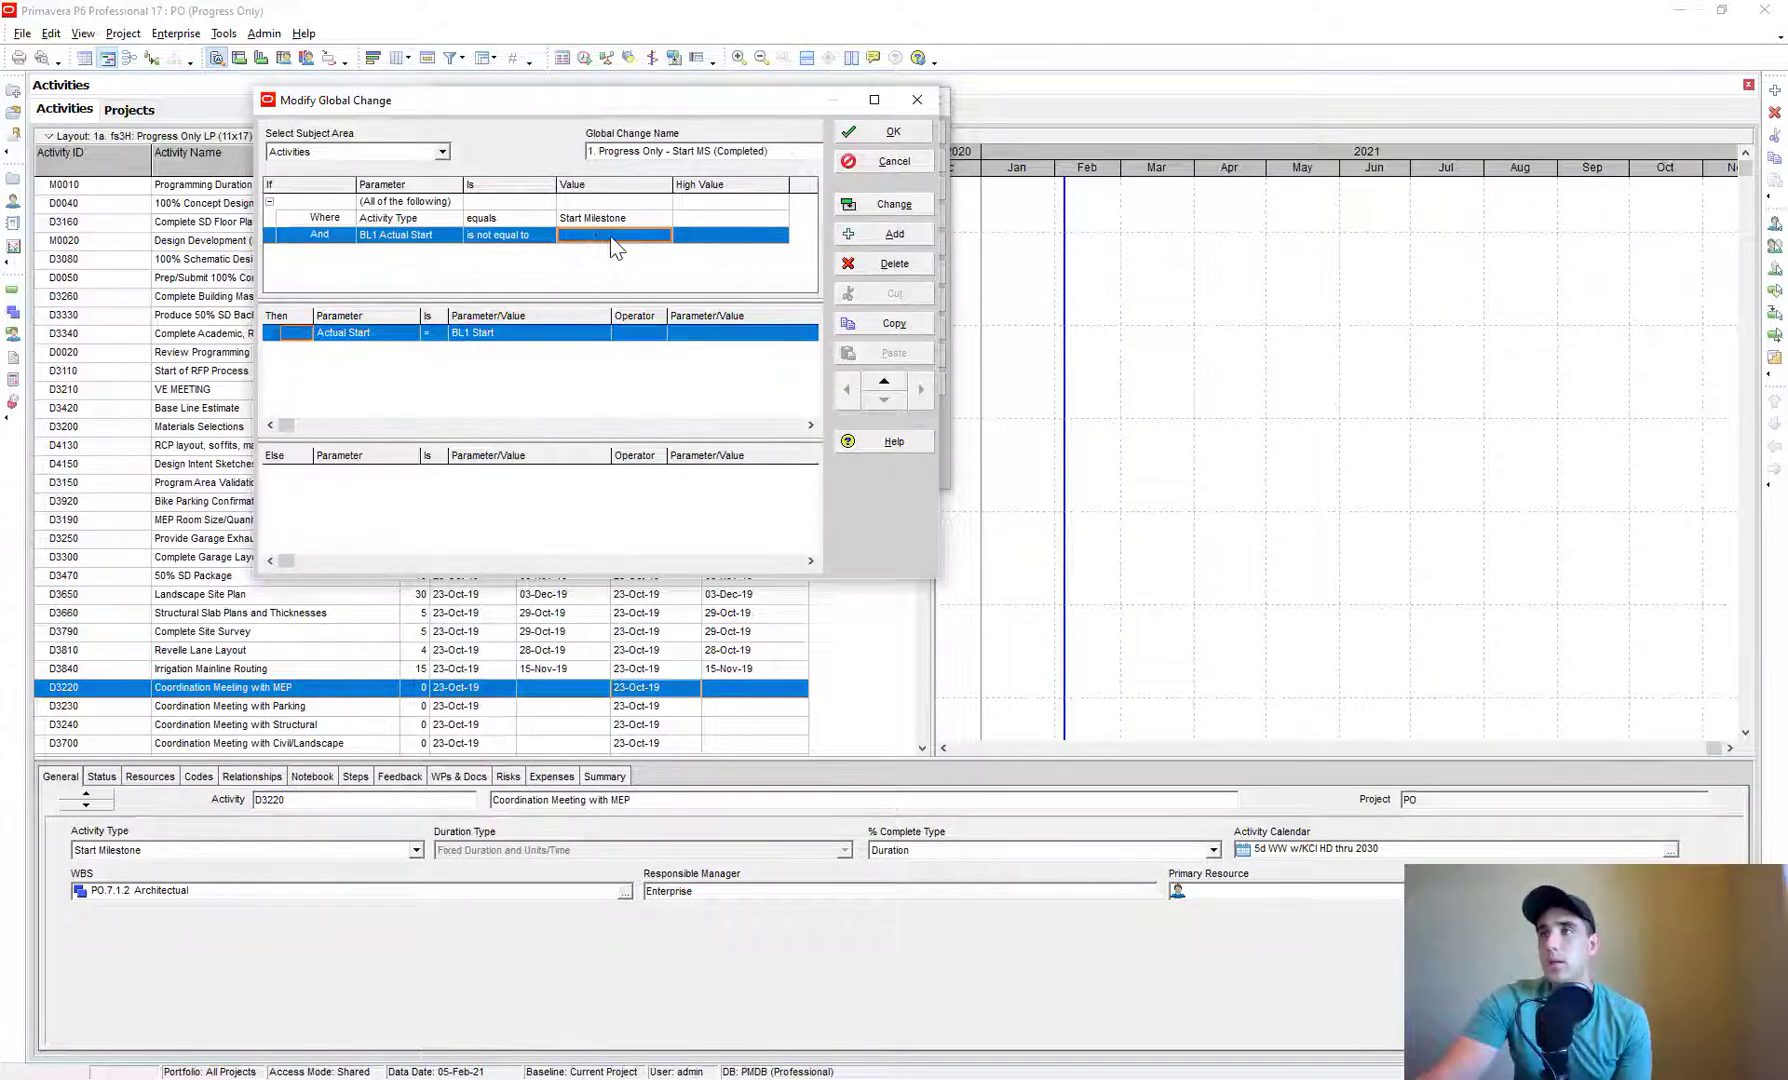
click(380, 337)
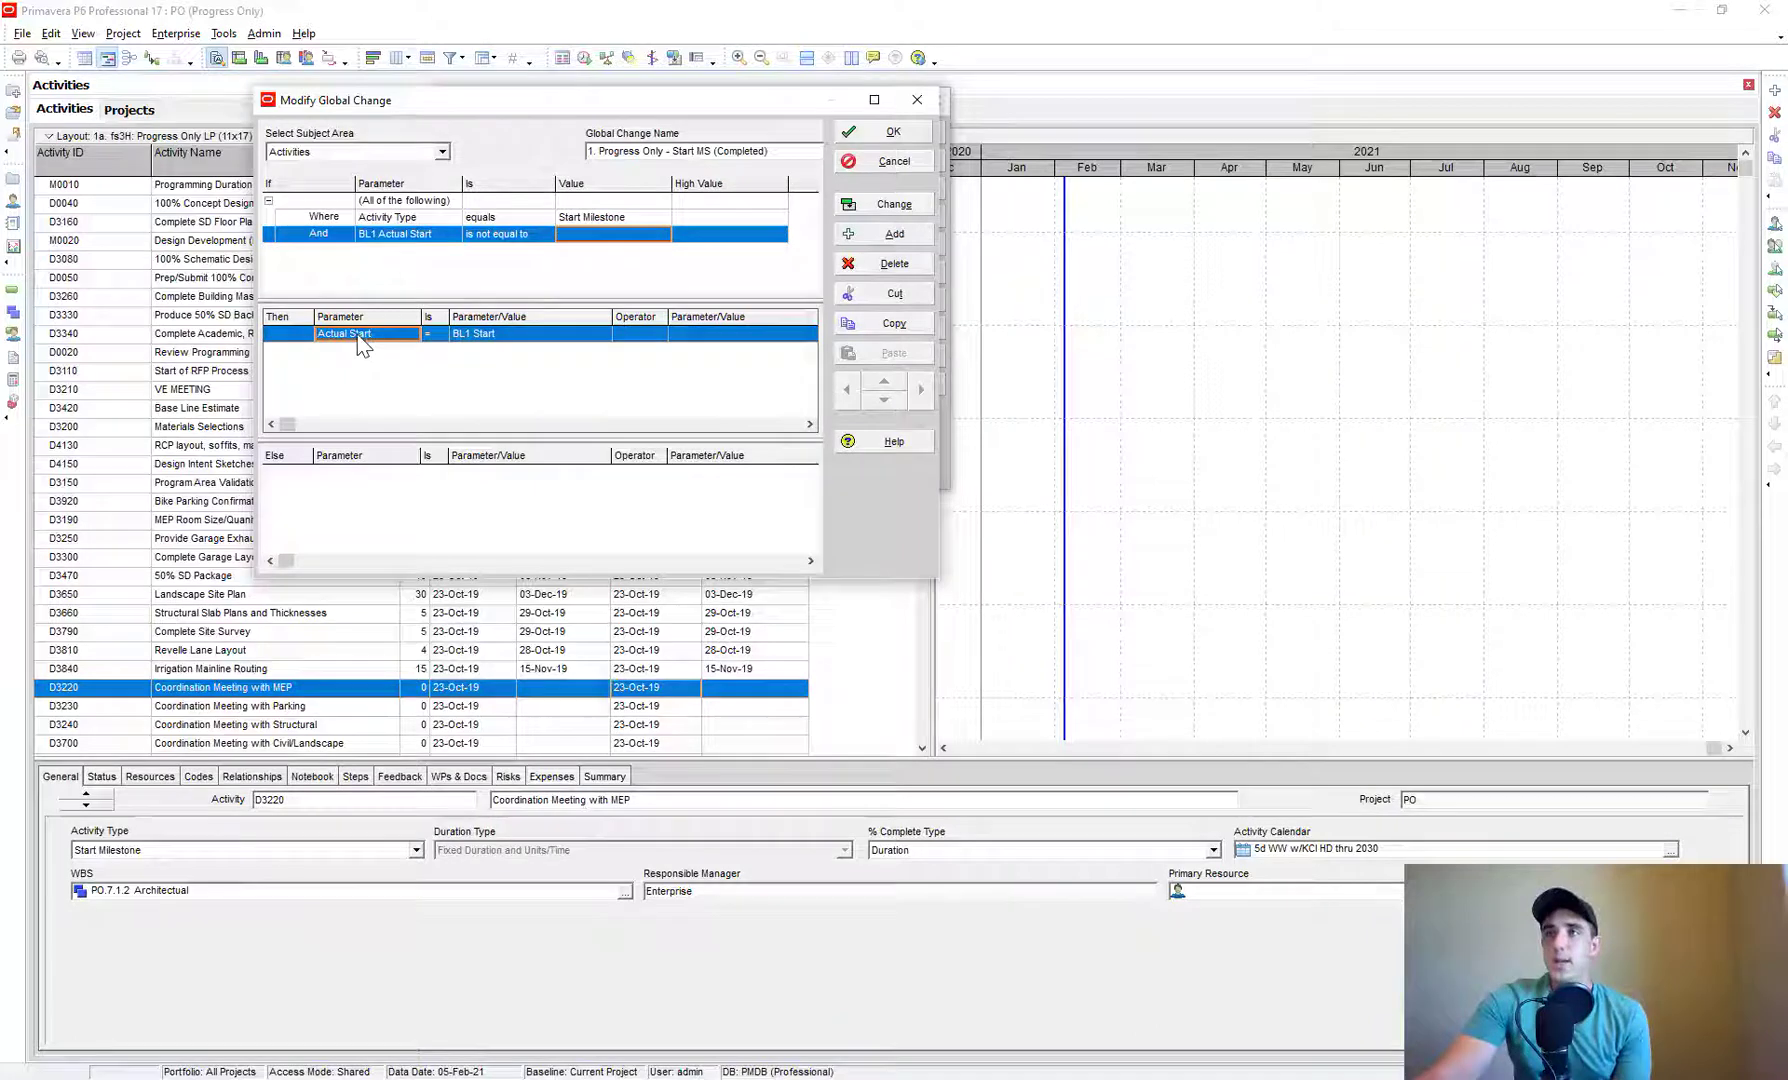
click(490, 338)
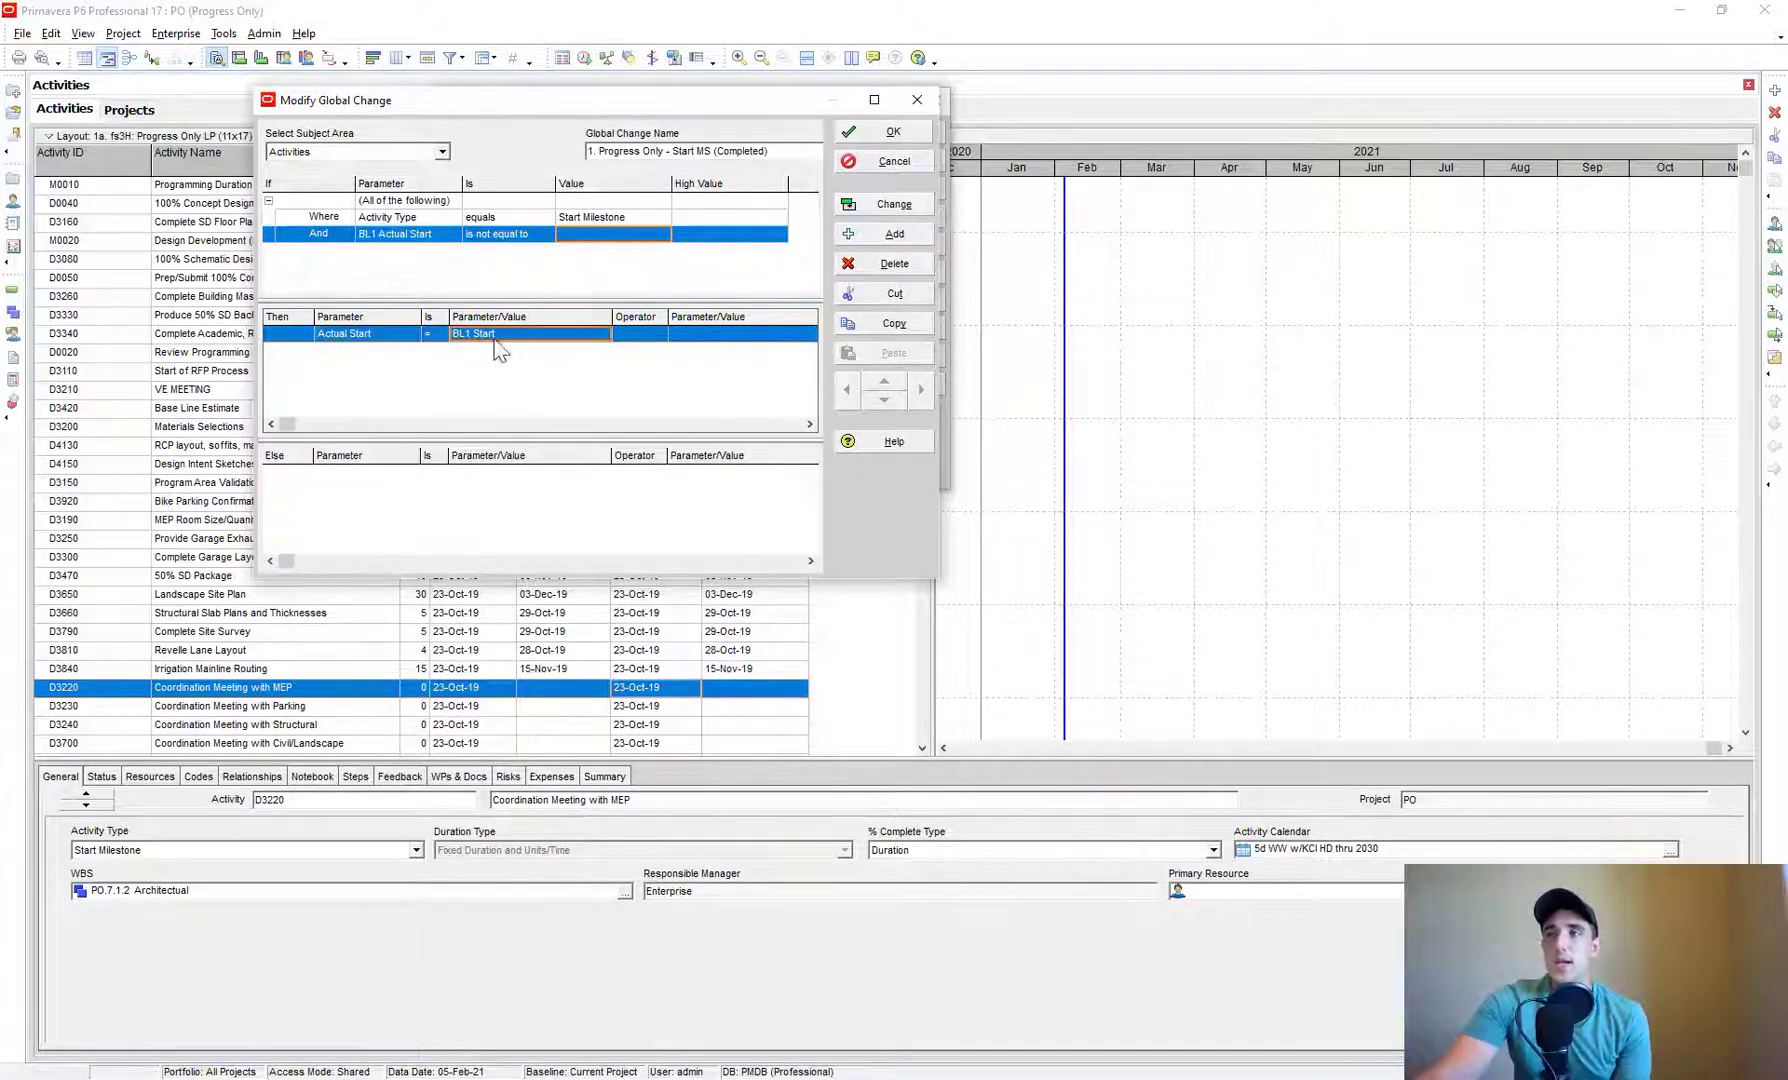
- Apply "1. Progress Only - Start MS (Completed)" and compare old and new Actual Start values throughout the report
click(887, 135)
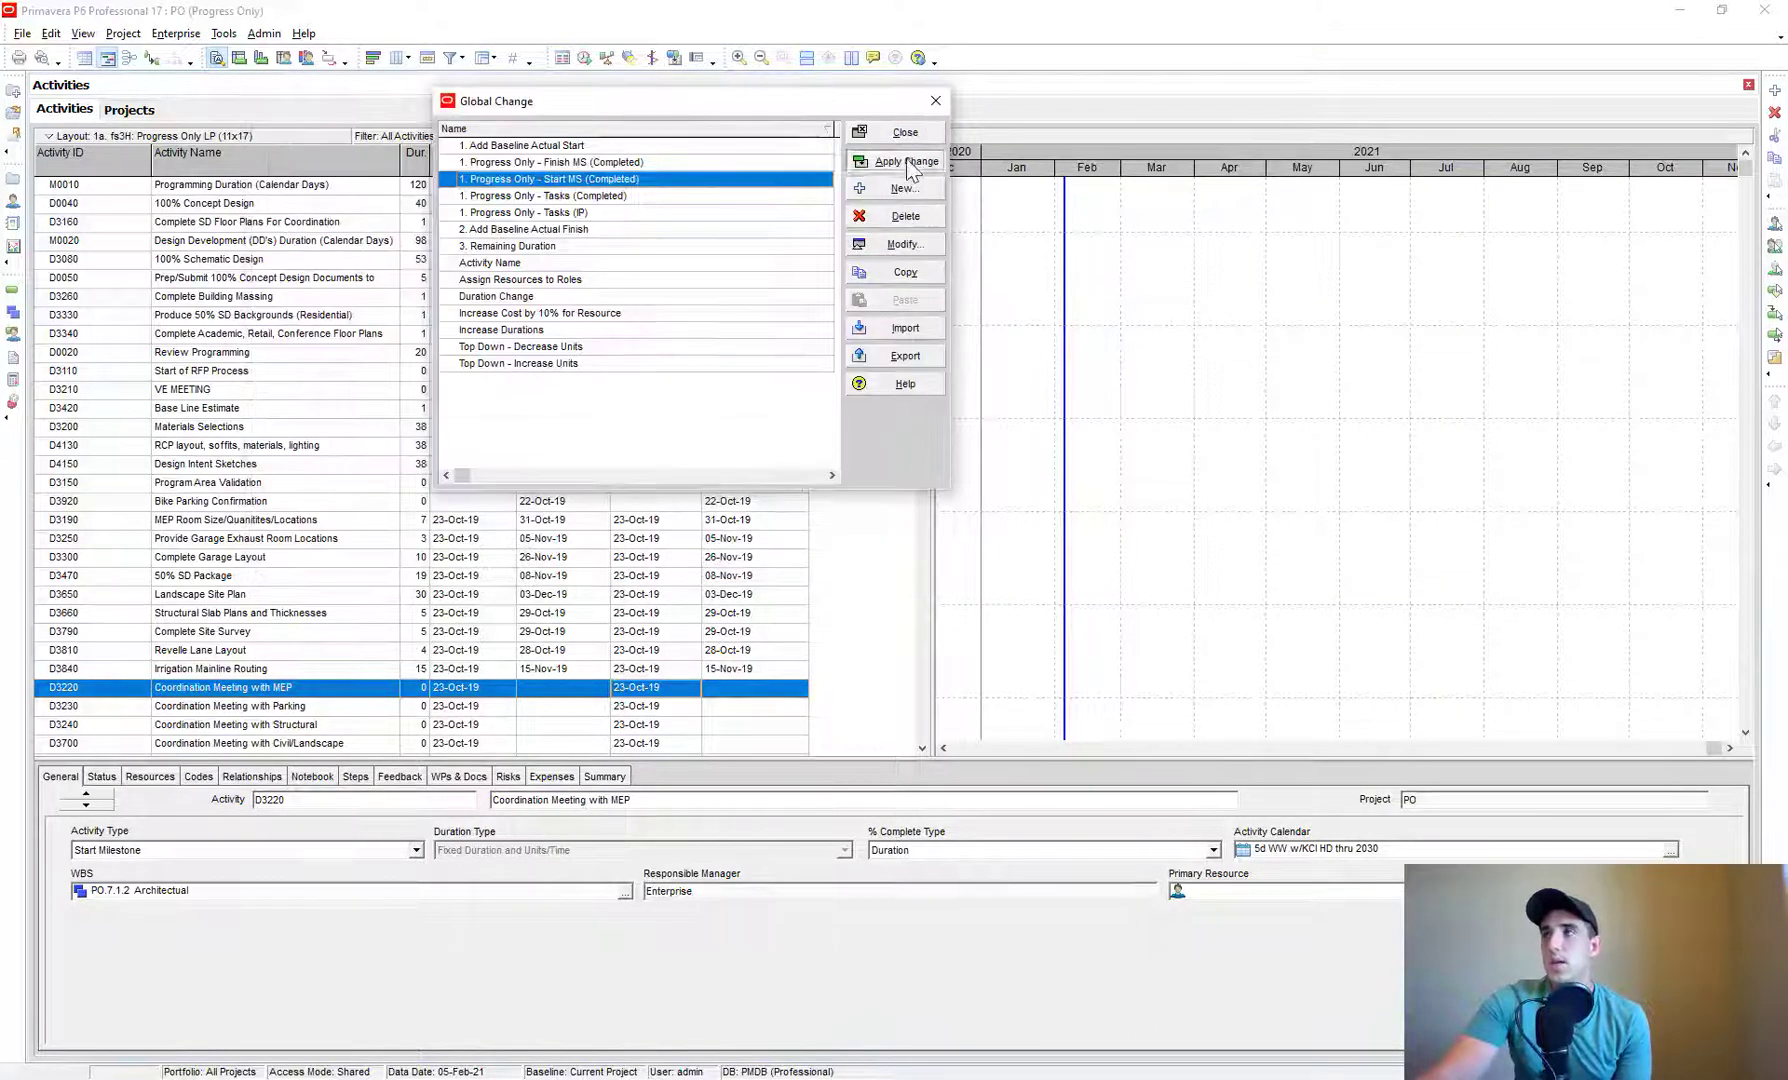
key(Return)
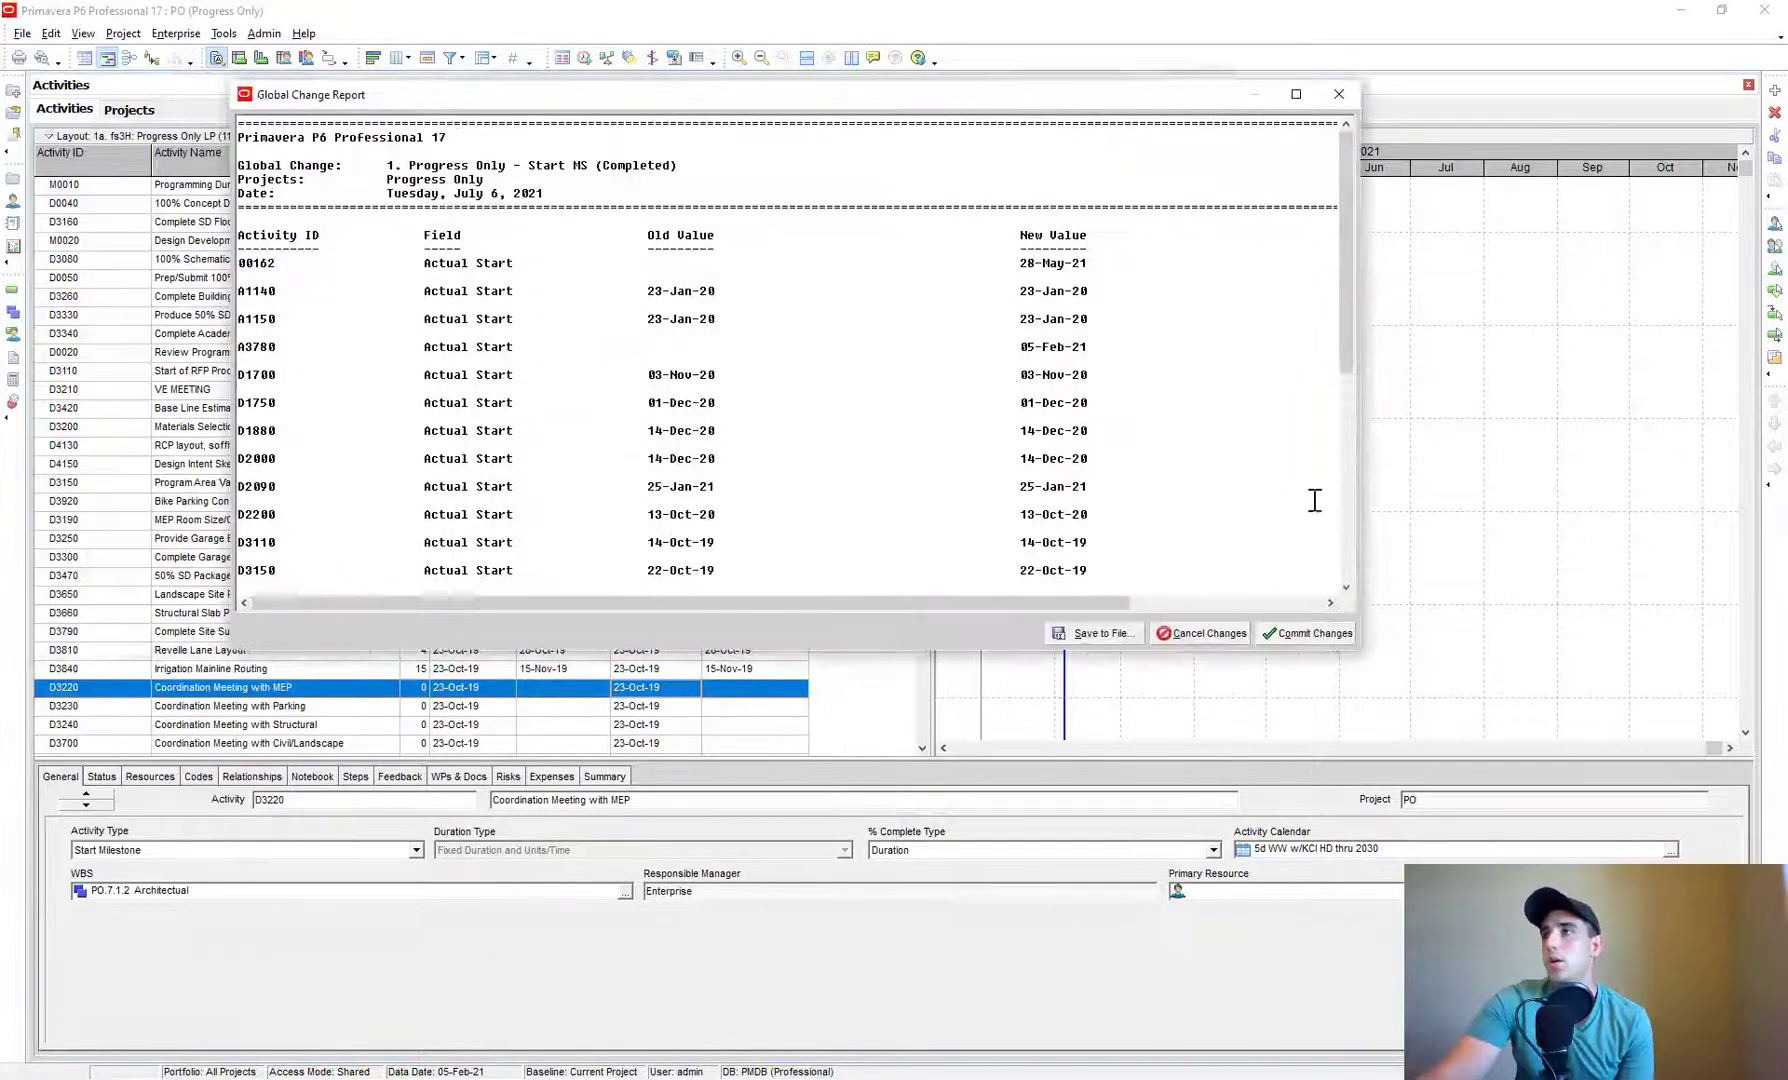
scroll(690, 300, down, 3)
scroll(683, 297, down, 5)
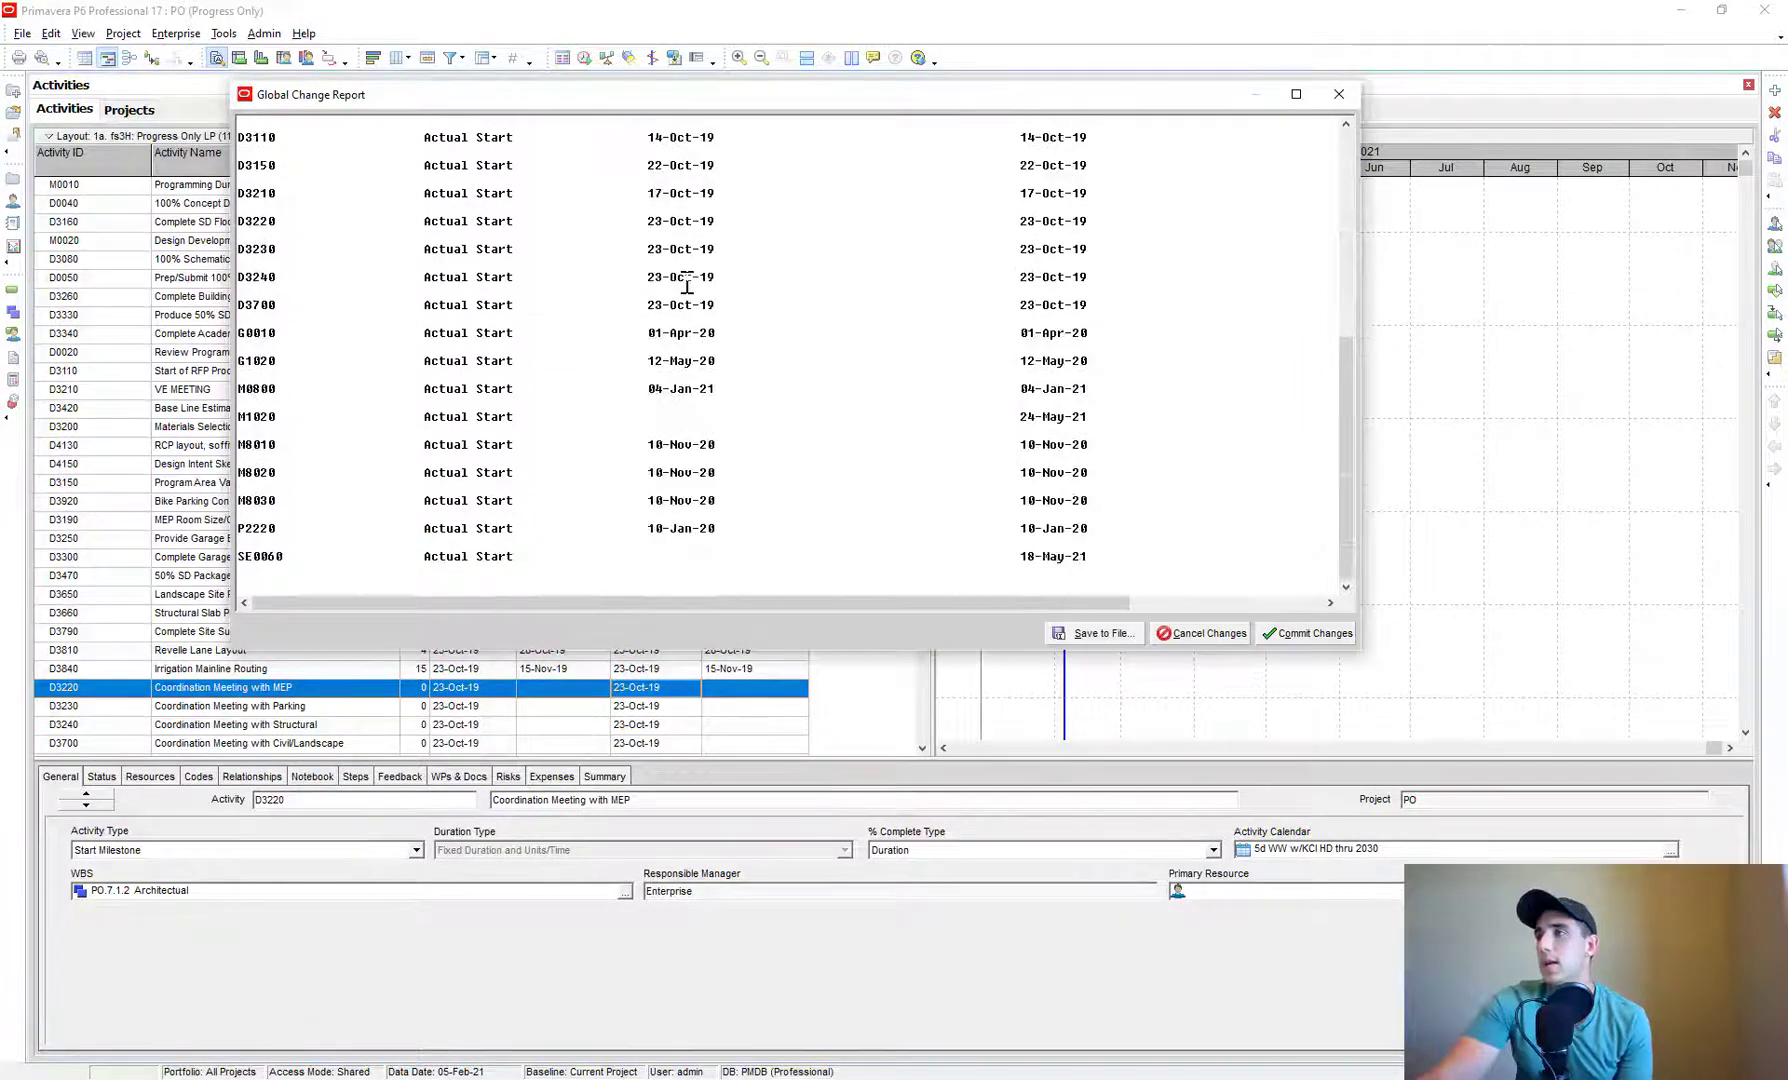
scroll(685, 290, up, 5)
scroll(687, 285, up, 2)
drag(672, 338, 754, 355)
scroll(1047, 474, down, 2)
scroll(1047, 478, down, 1)
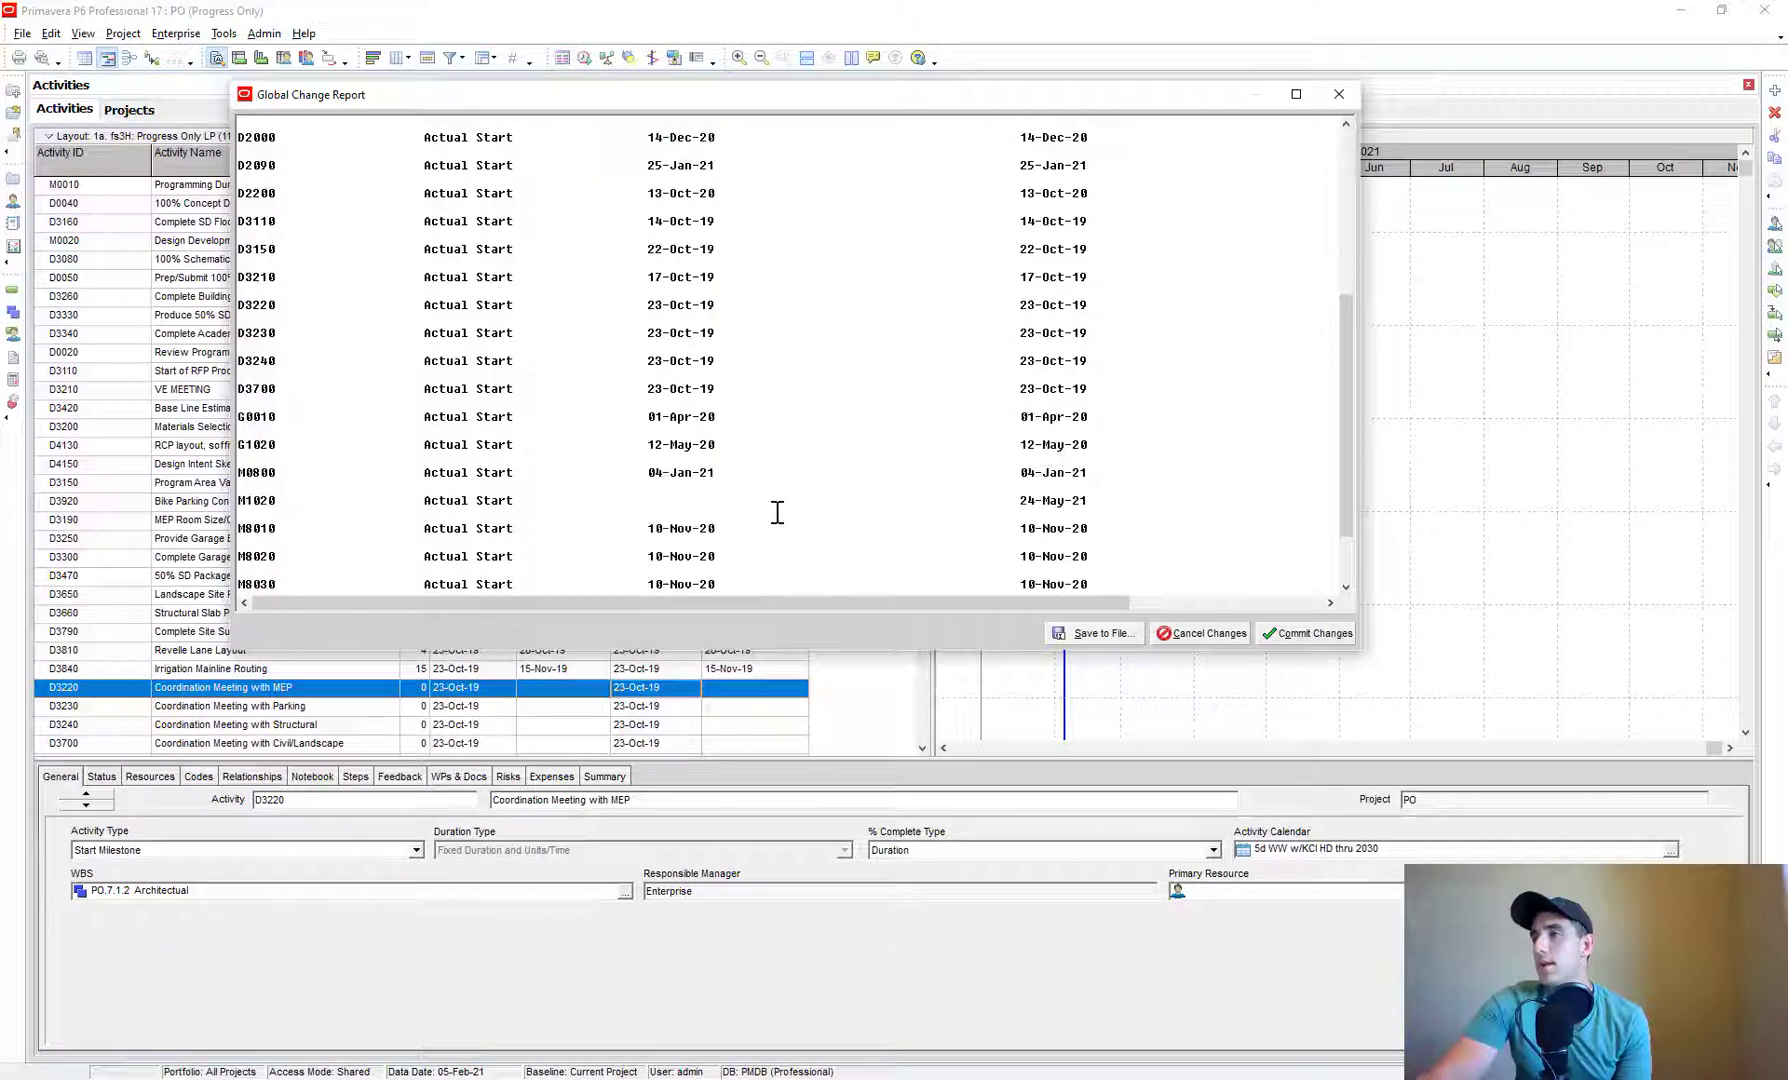
scroll(1010, 445, up, 4)
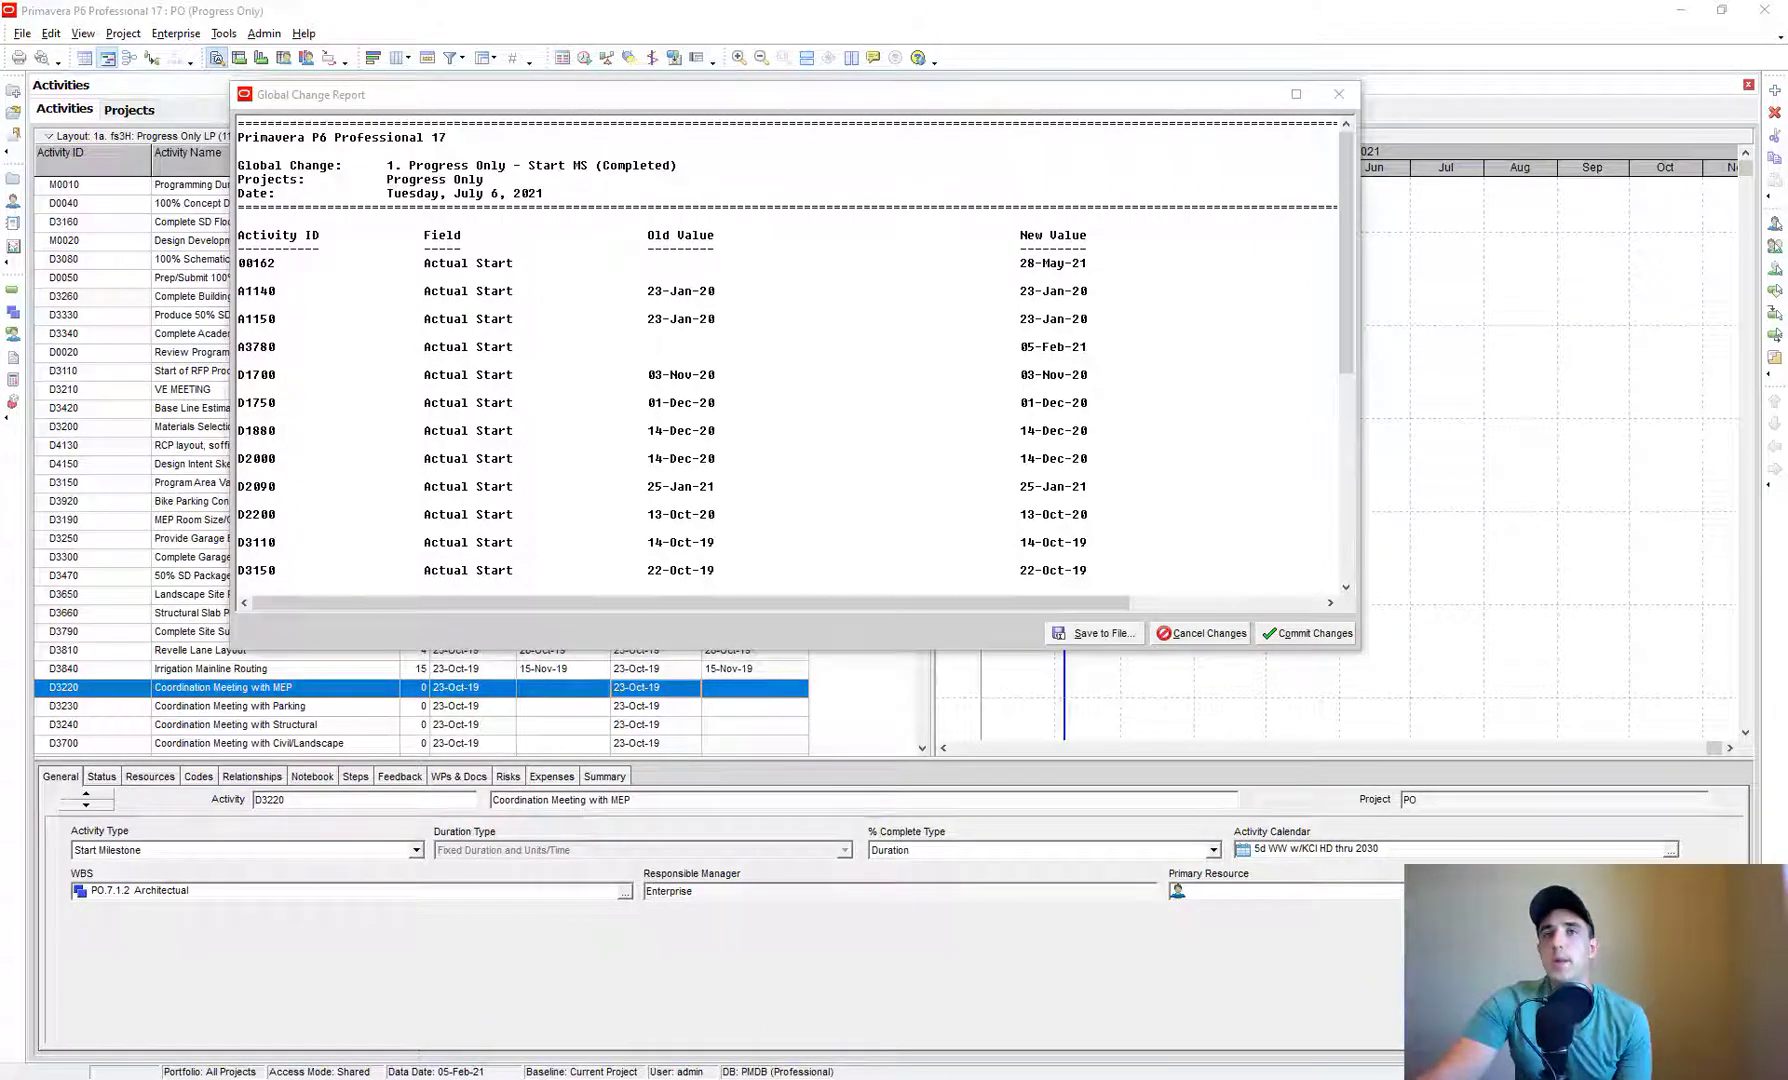
- Commit the start milestone changes from the Global Change Report
click(1308, 633)
click(778, 458)
click(662, 440)
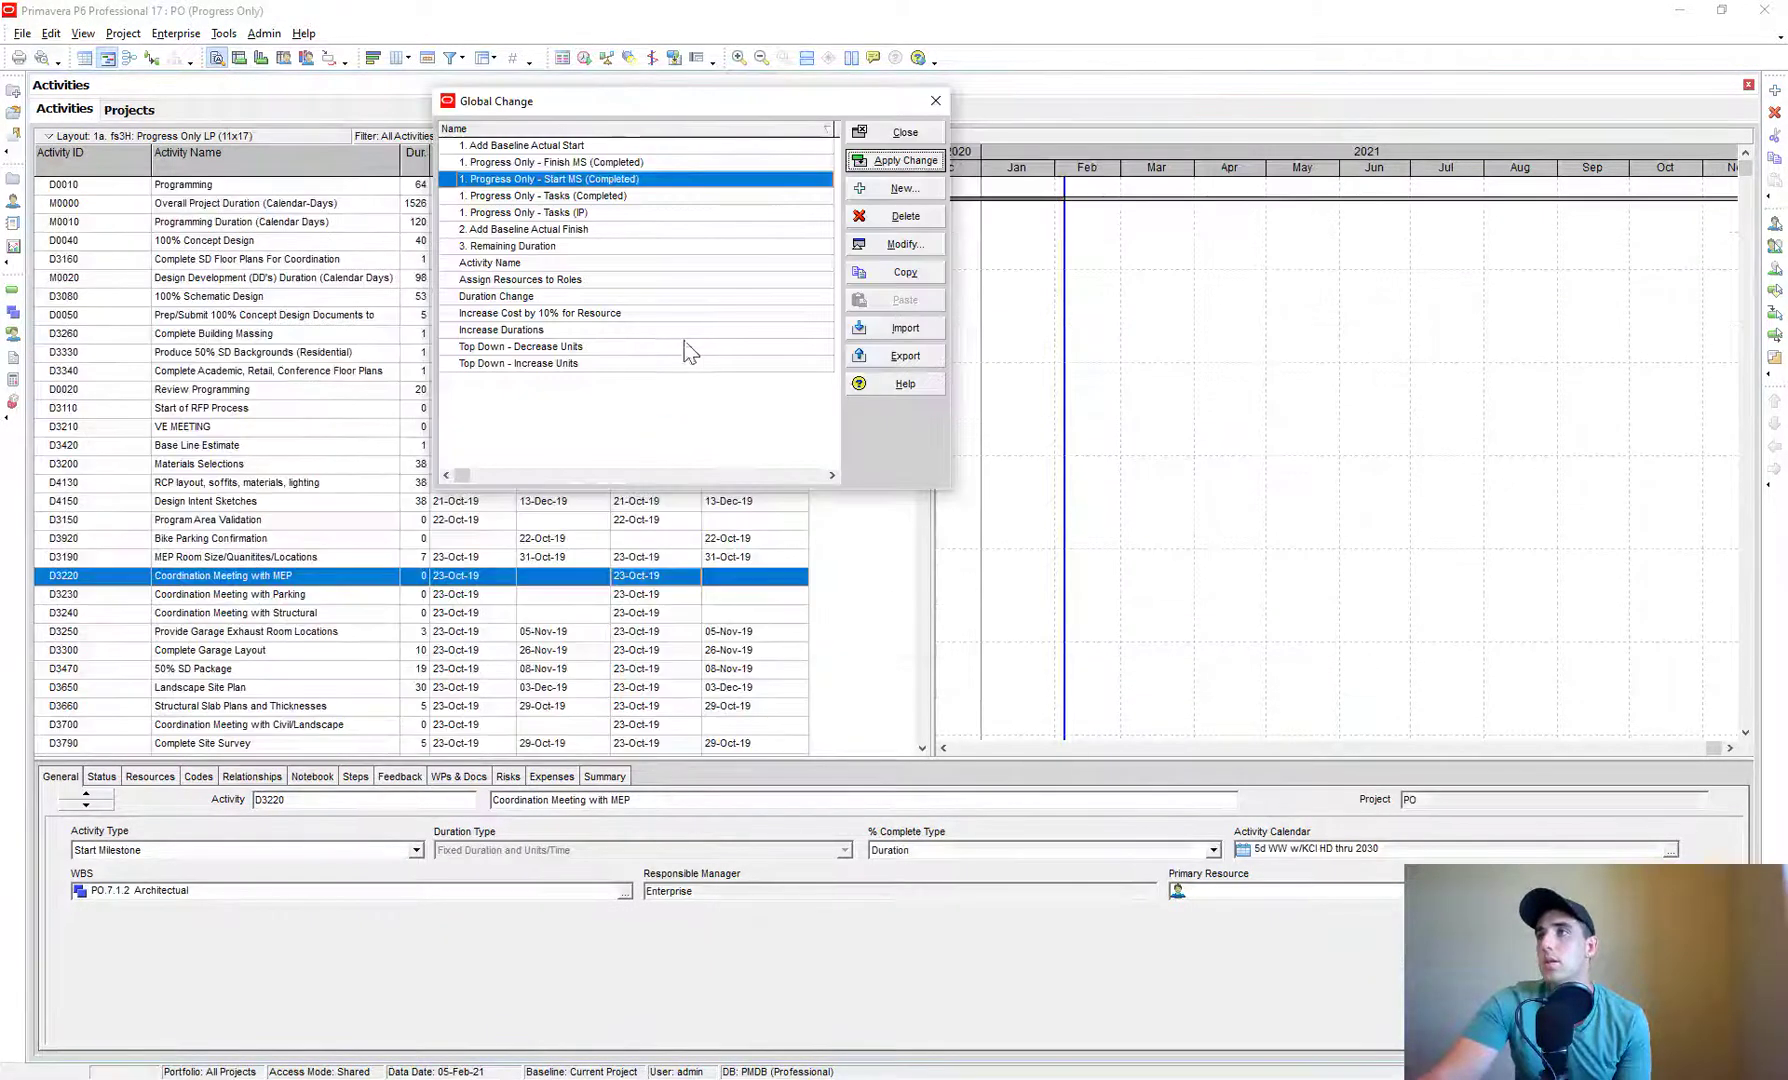
- Open "1. Progress Only - Finish MS (Completed)" and review its Activity Type and BL1 Actual Finish conditions and its Actual Finish statement
click(560, 162)
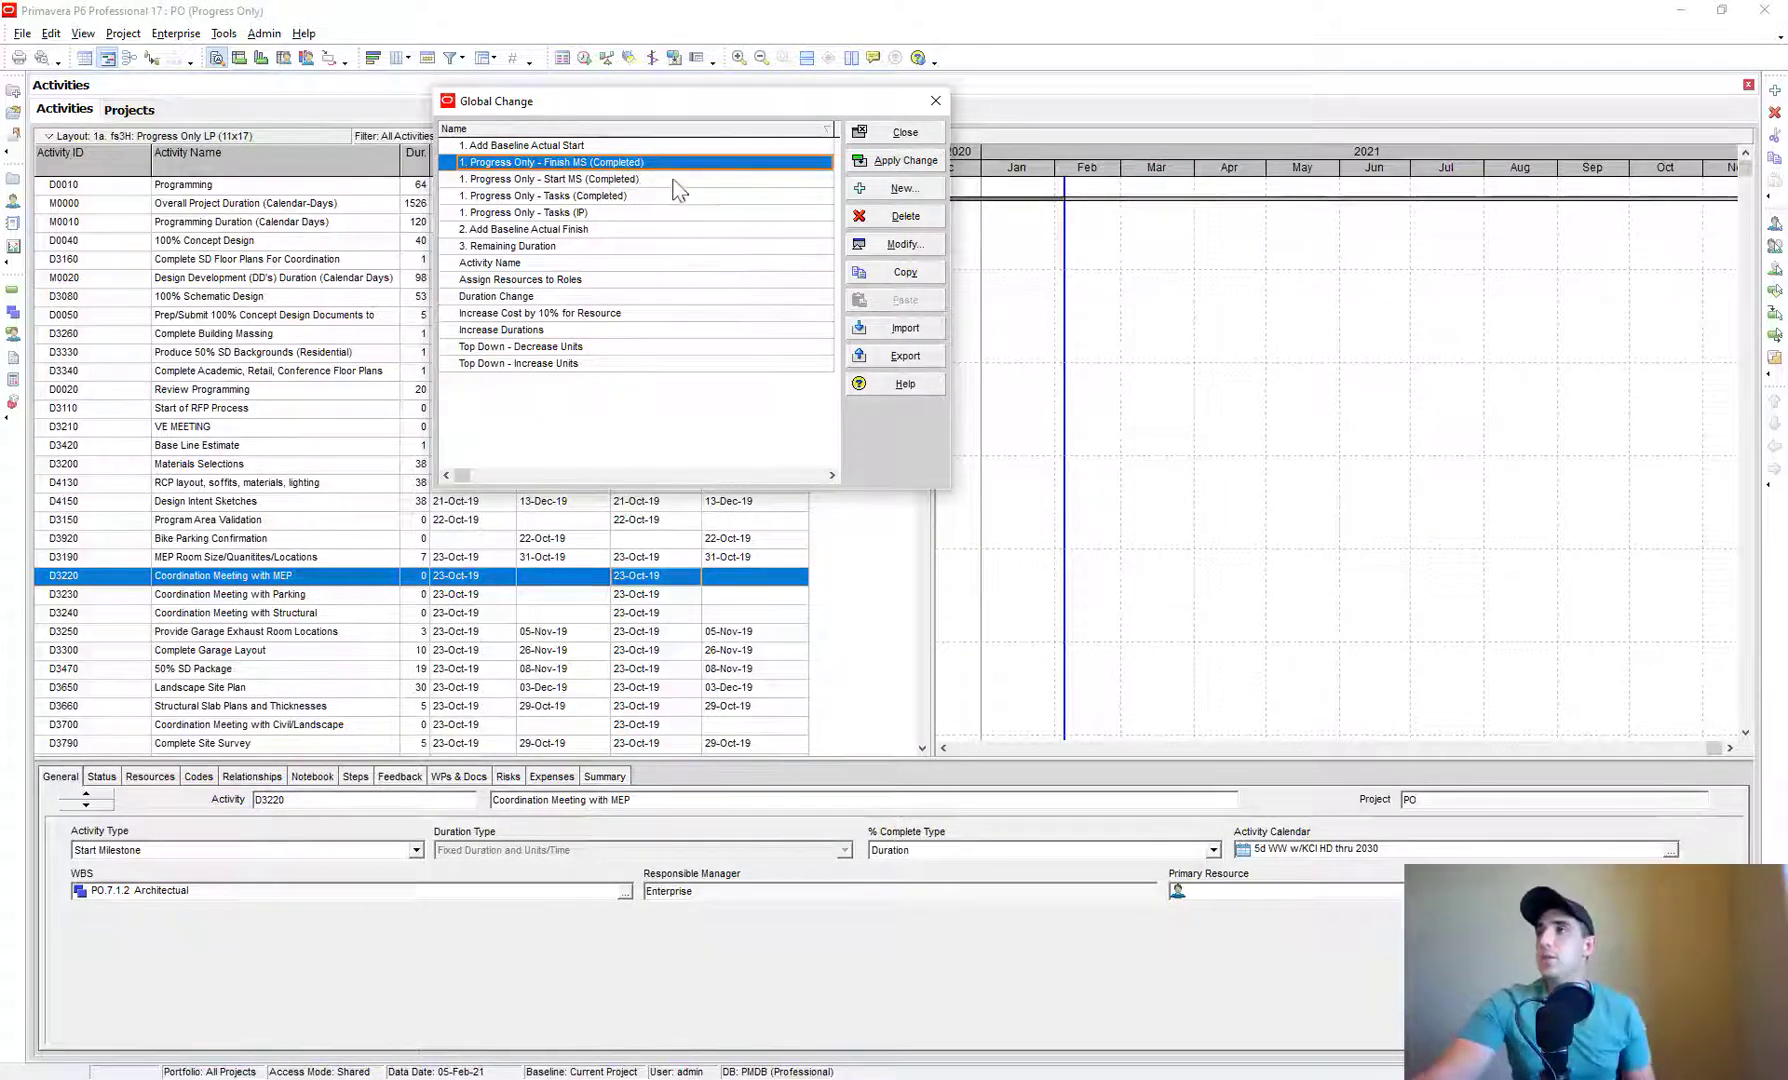
click(905, 244)
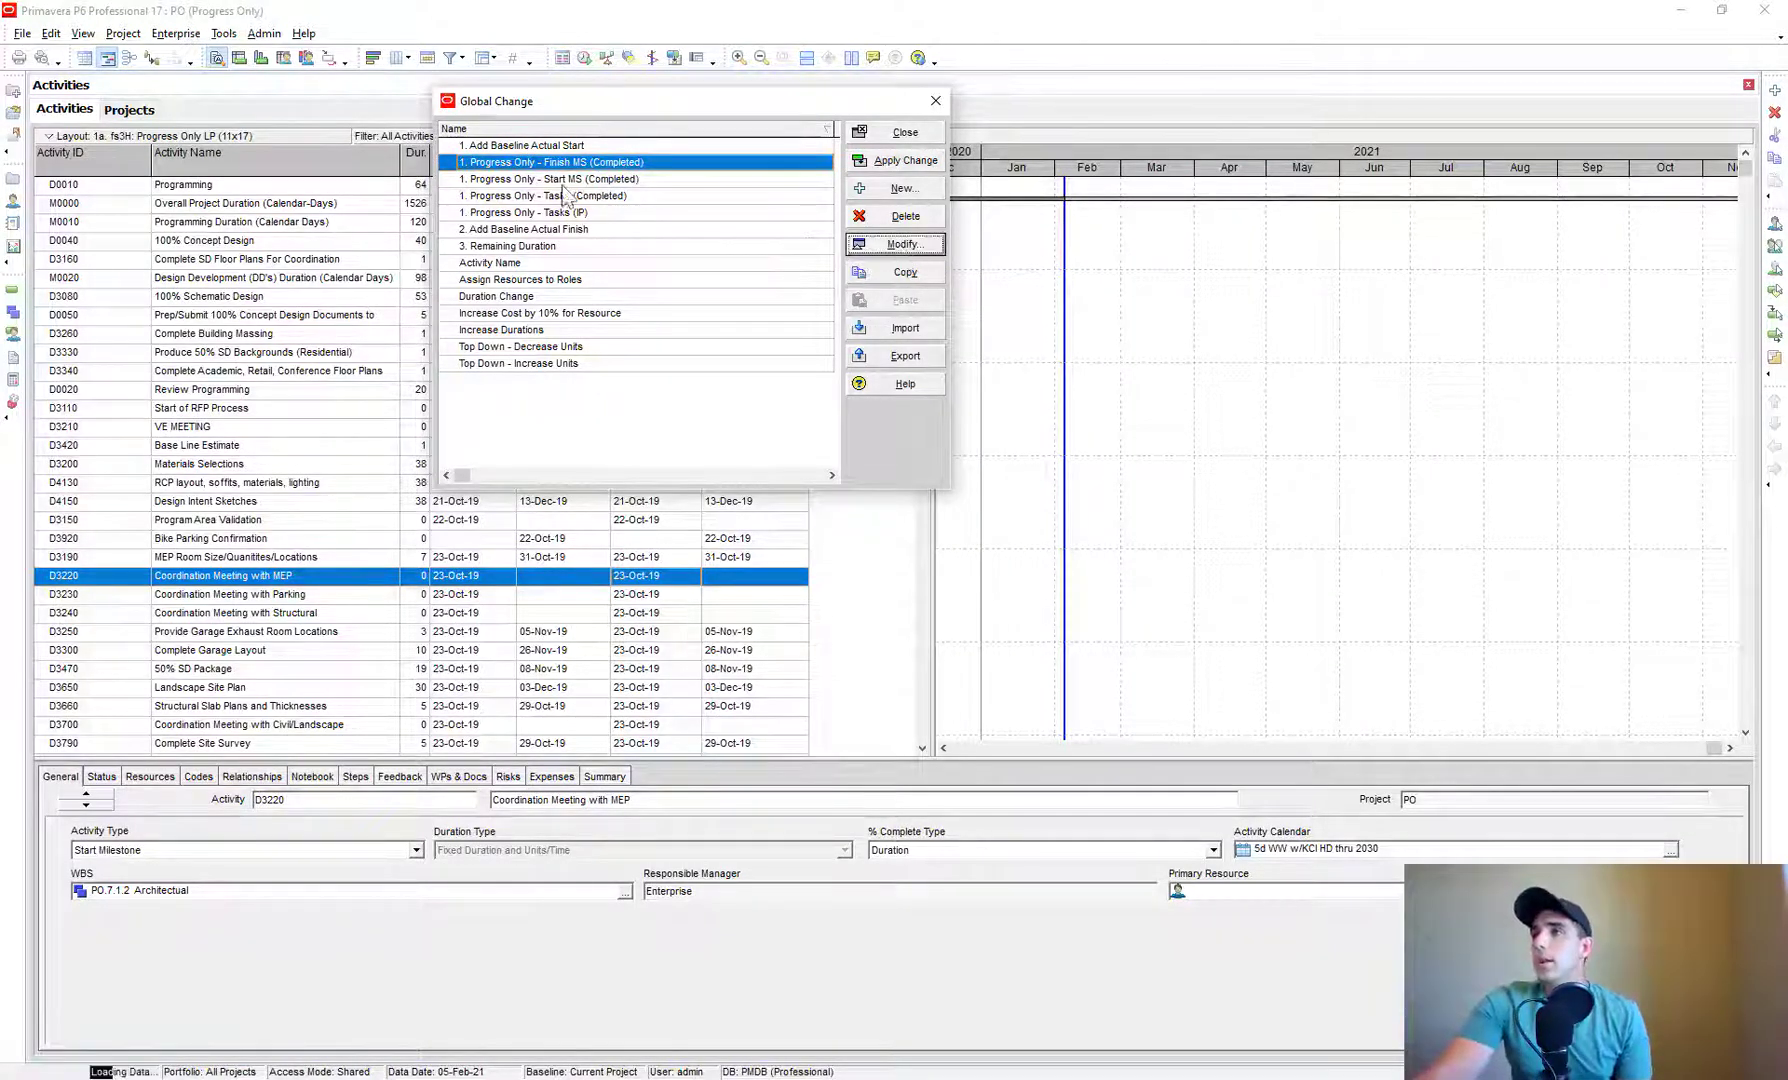
click(382, 220)
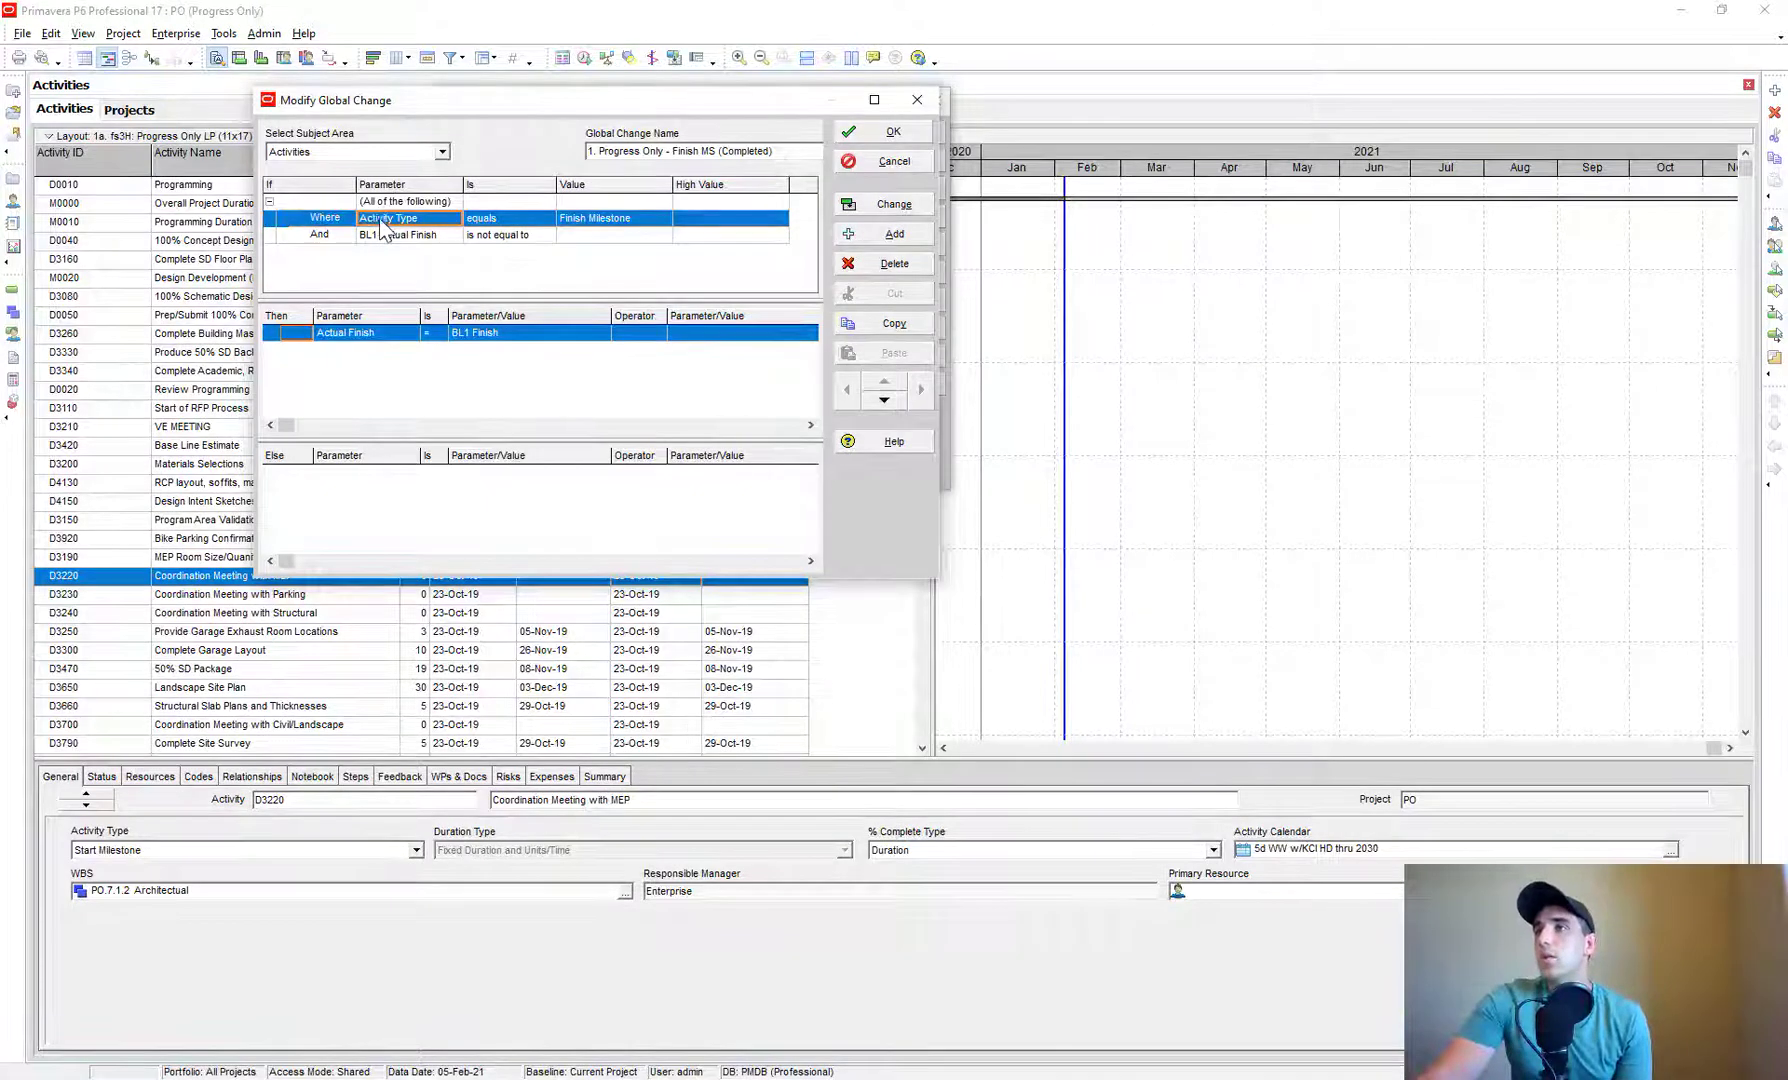
click(615, 220)
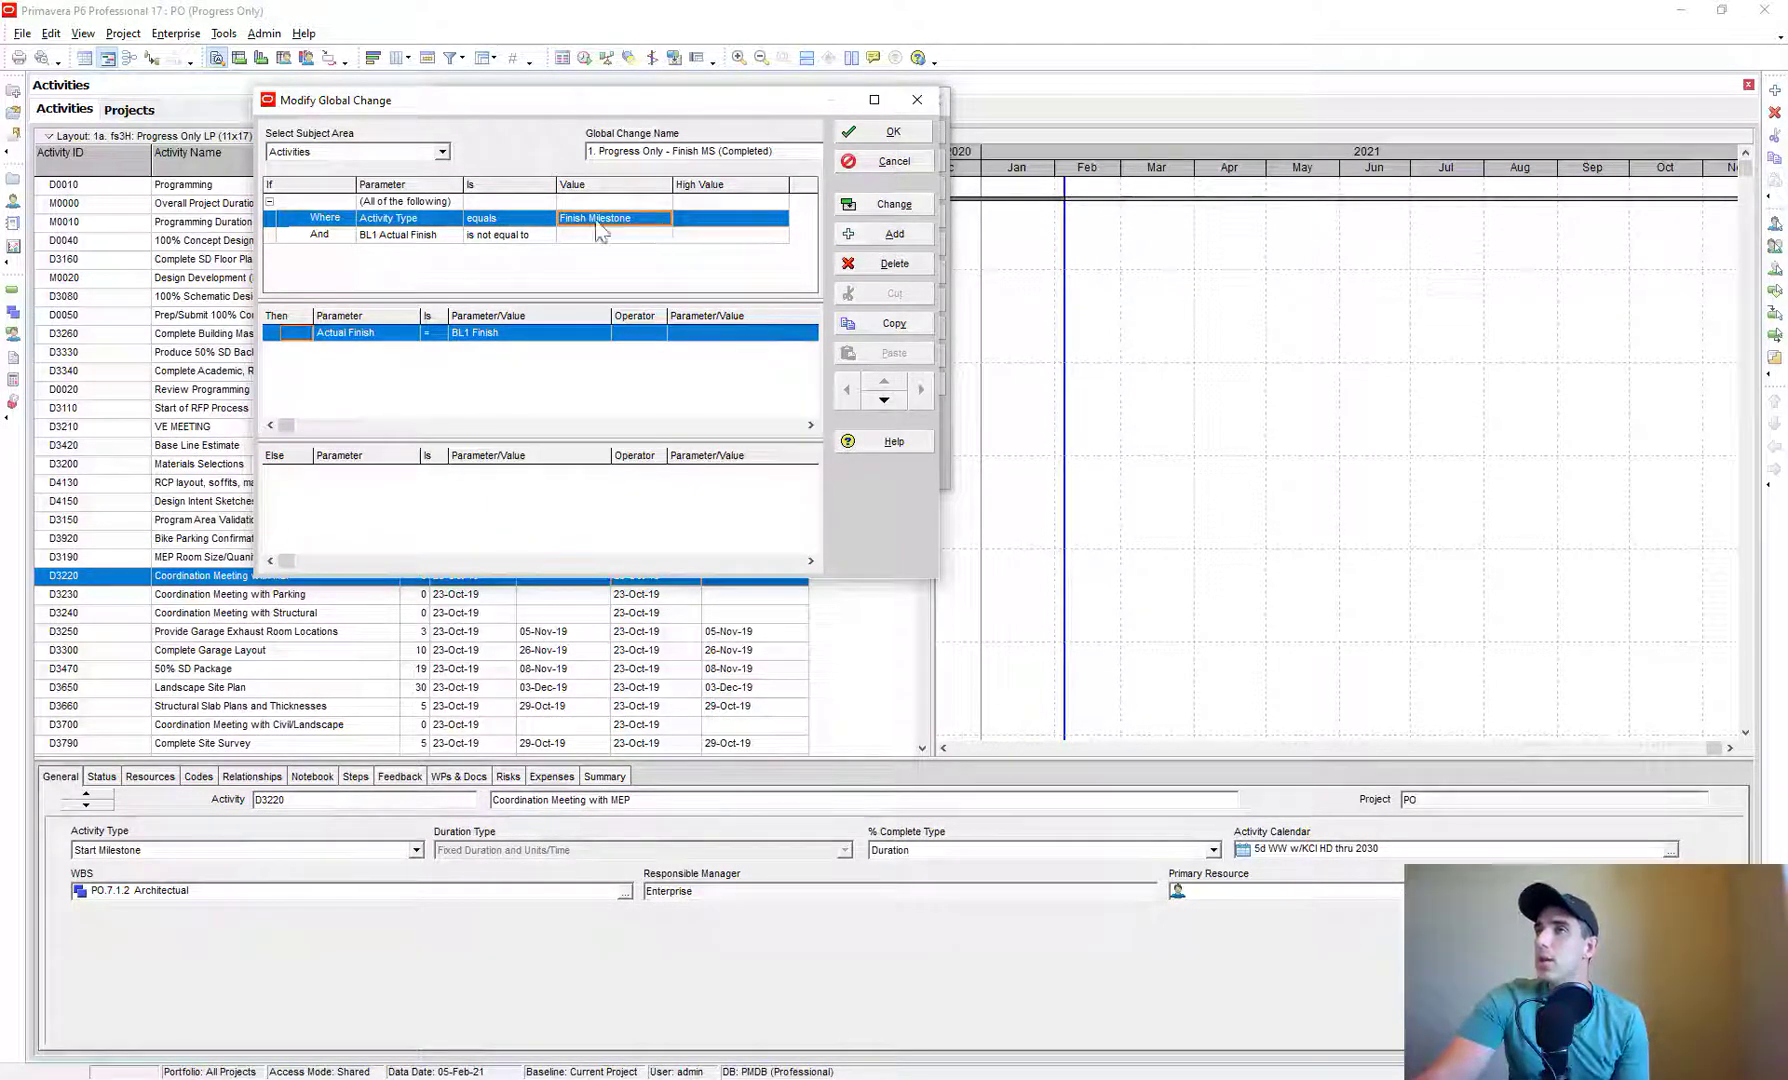
click(449, 240)
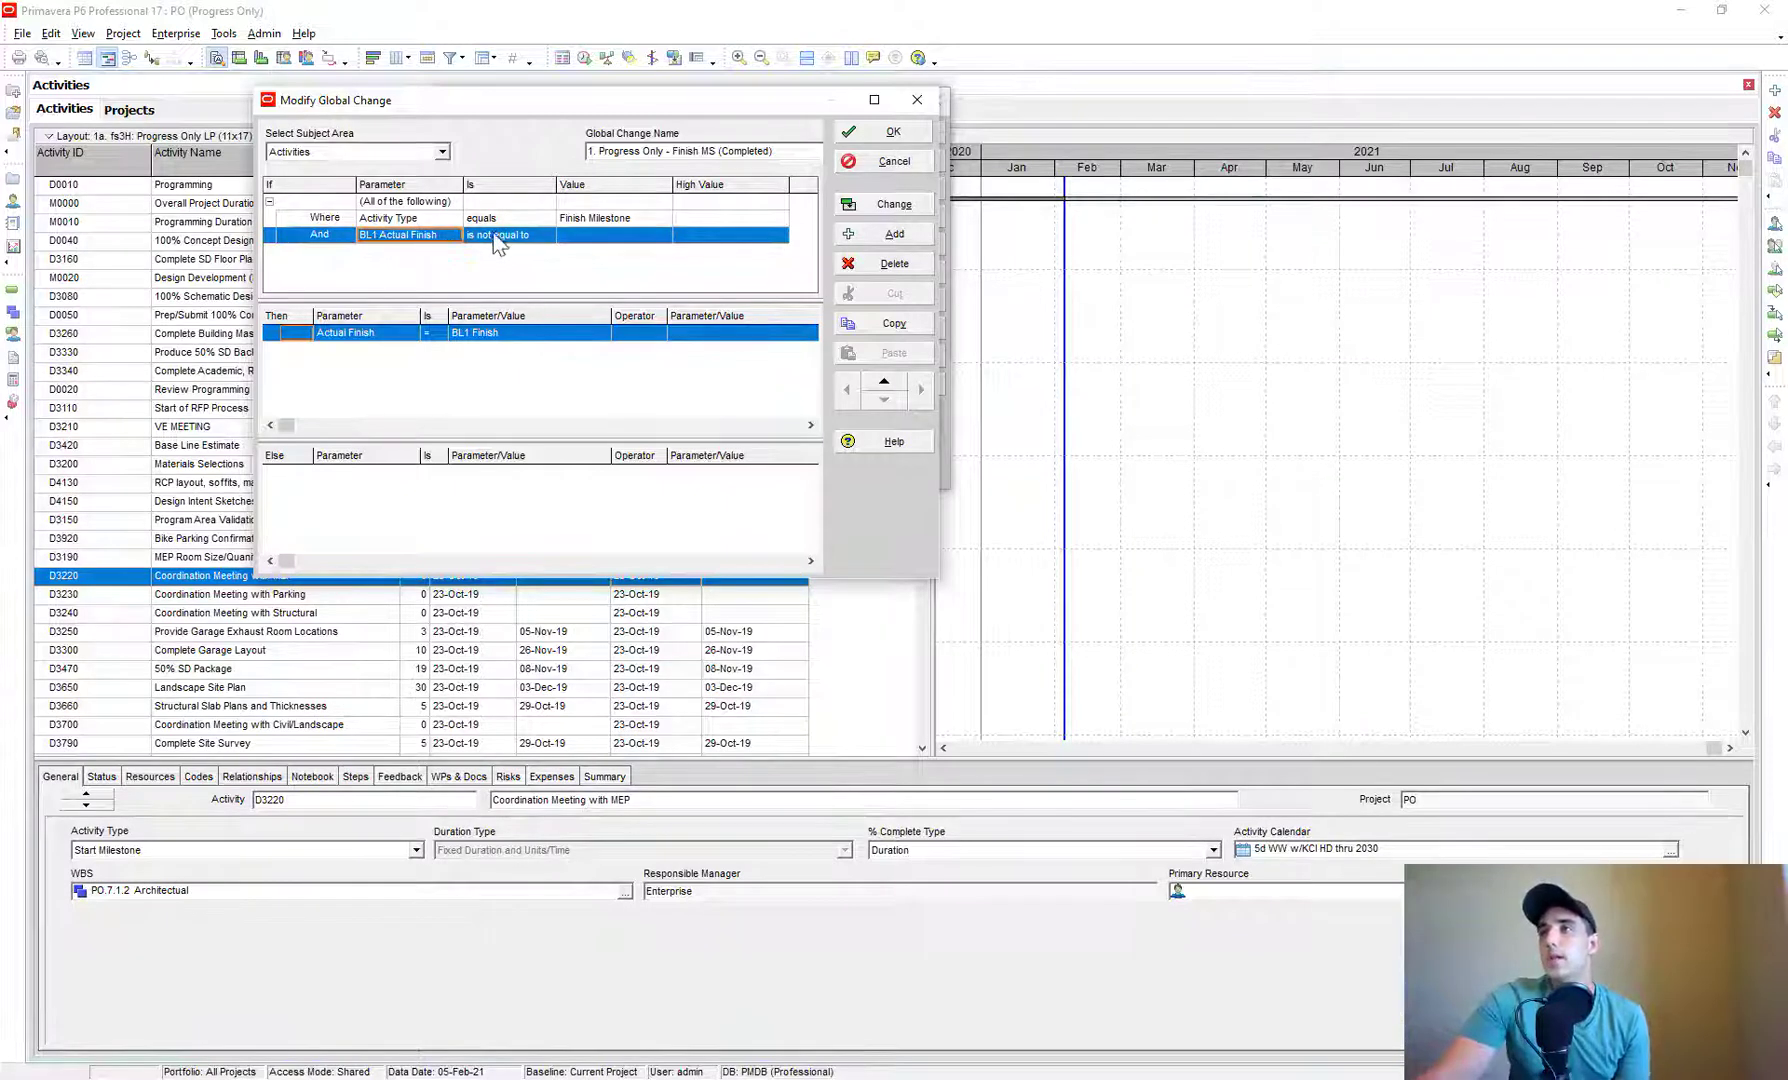
click(603, 240)
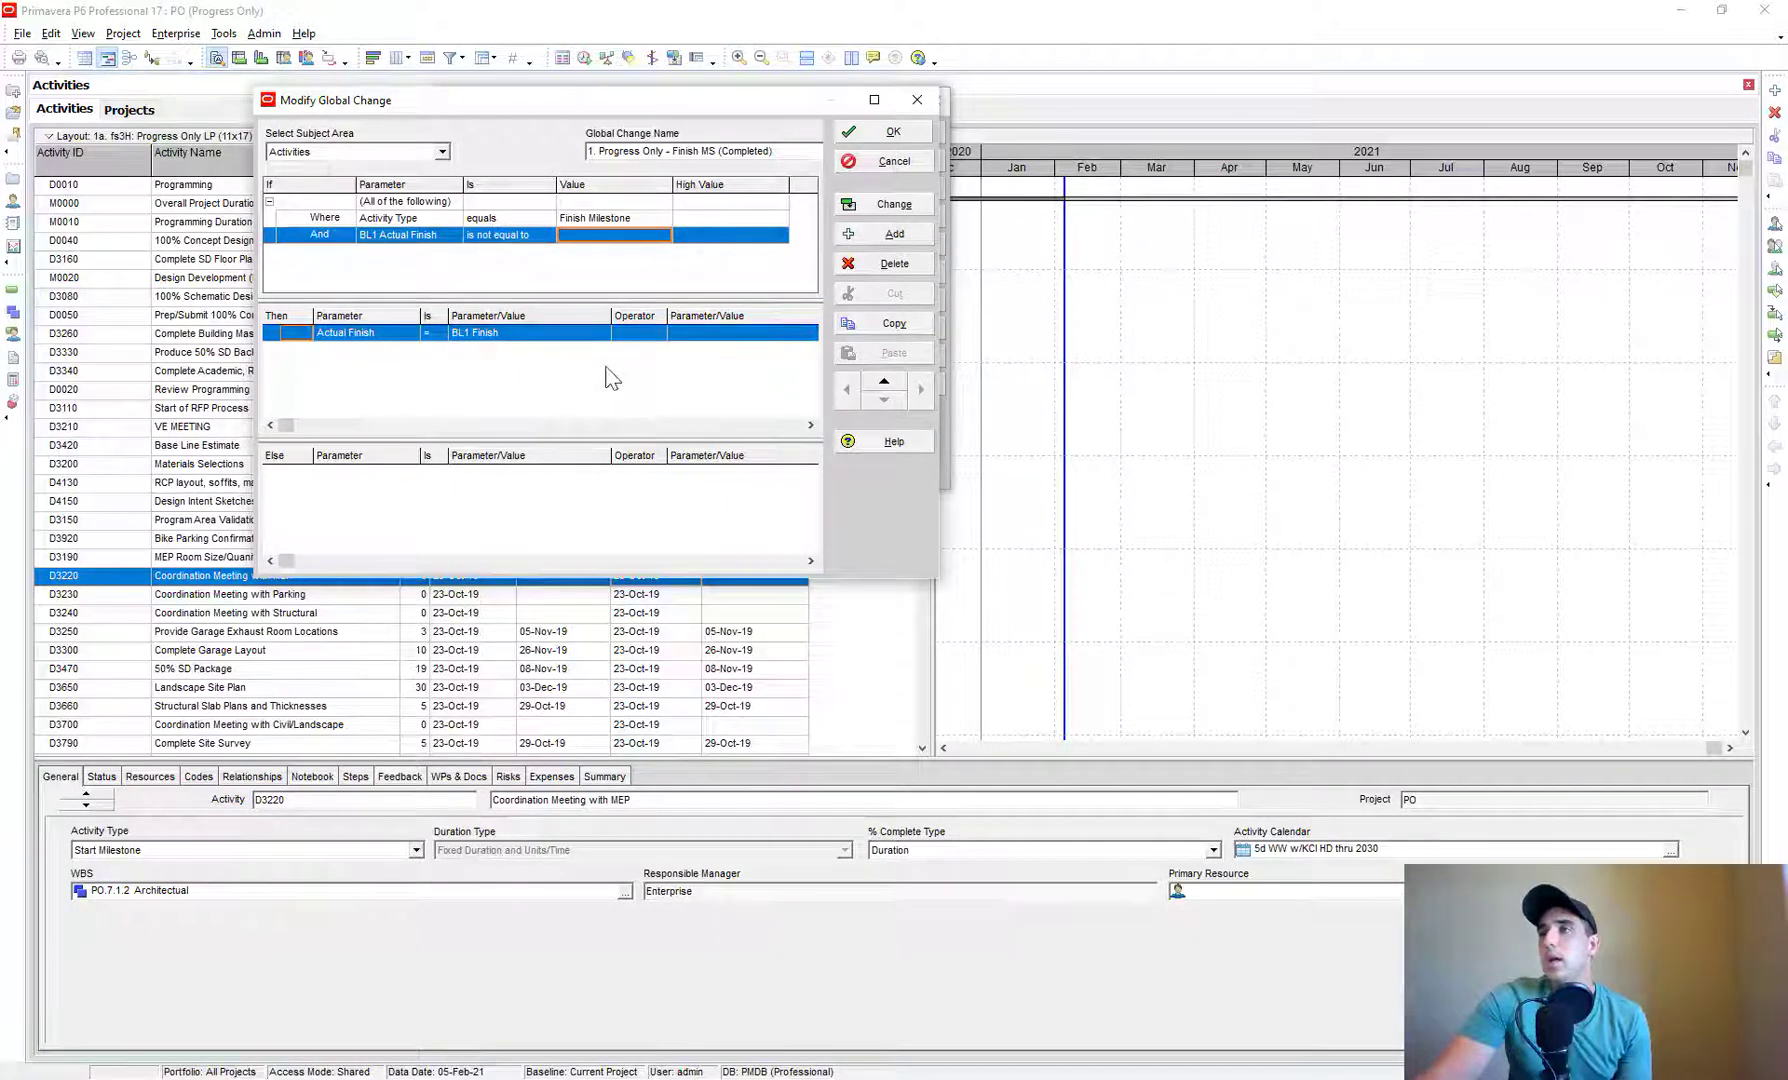
click(373, 343)
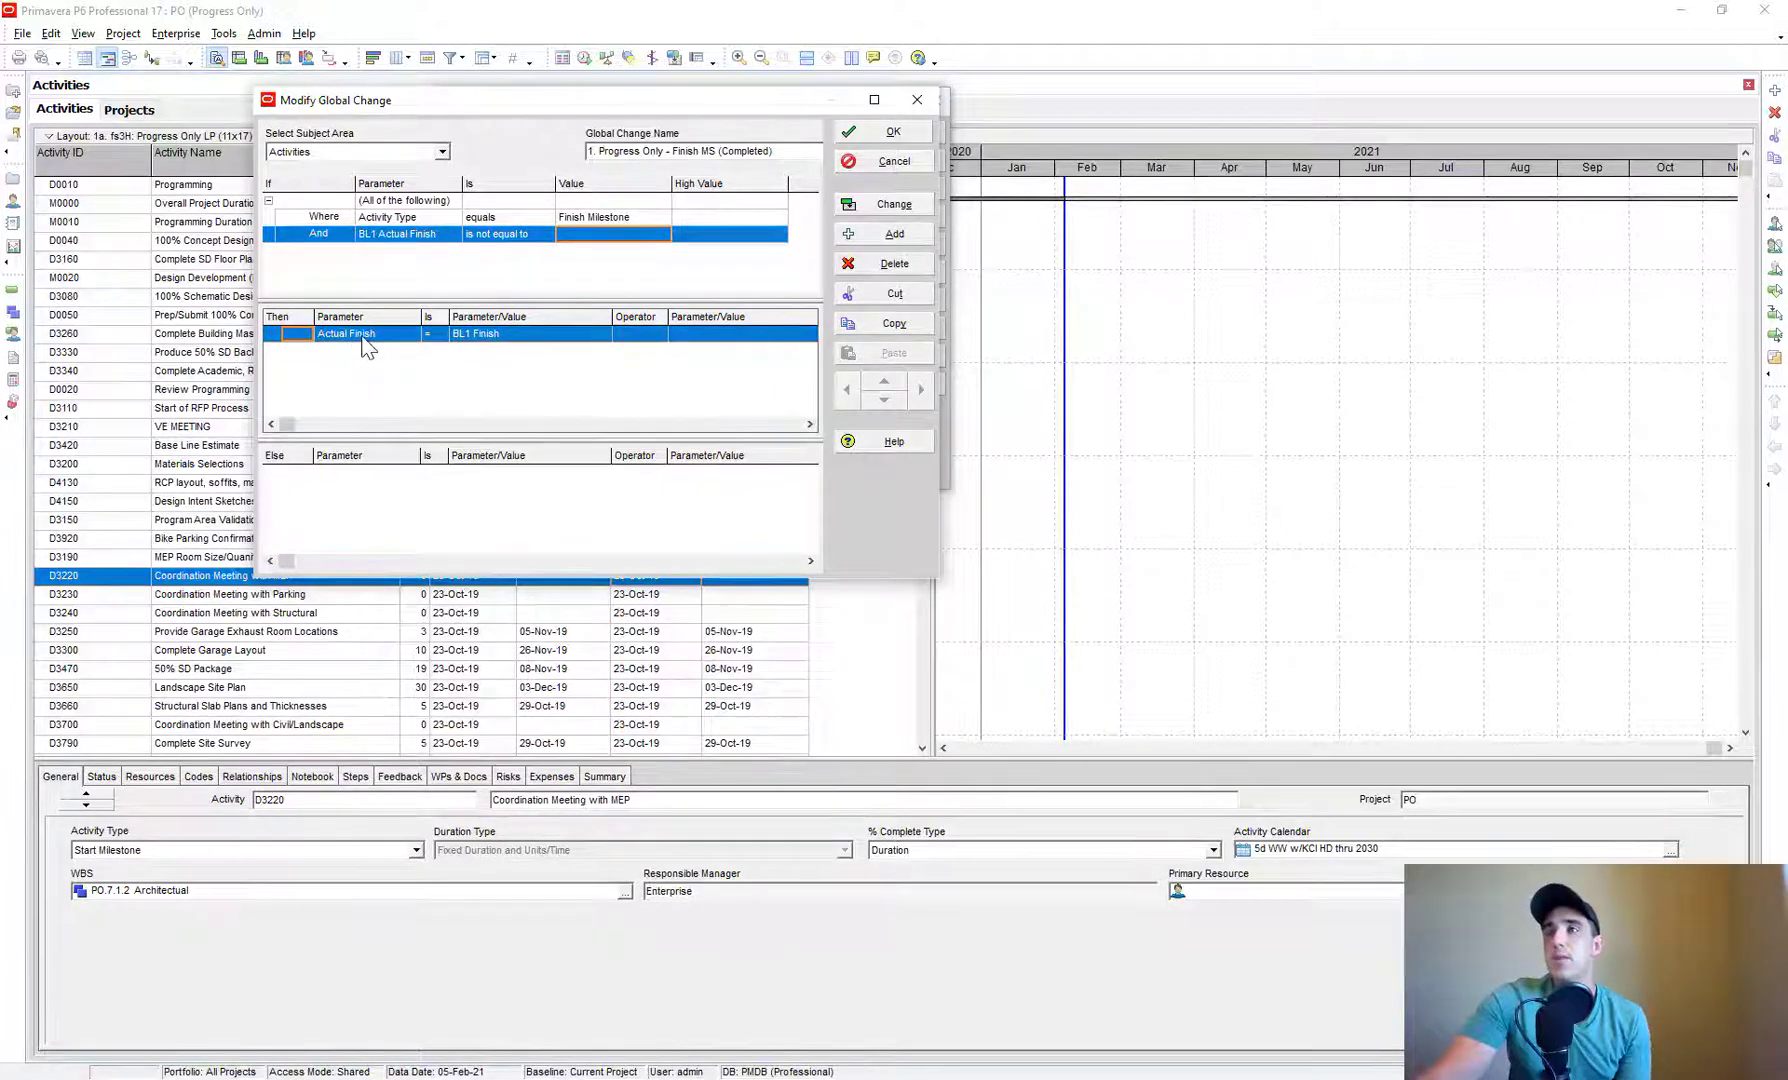
click(480, 338)
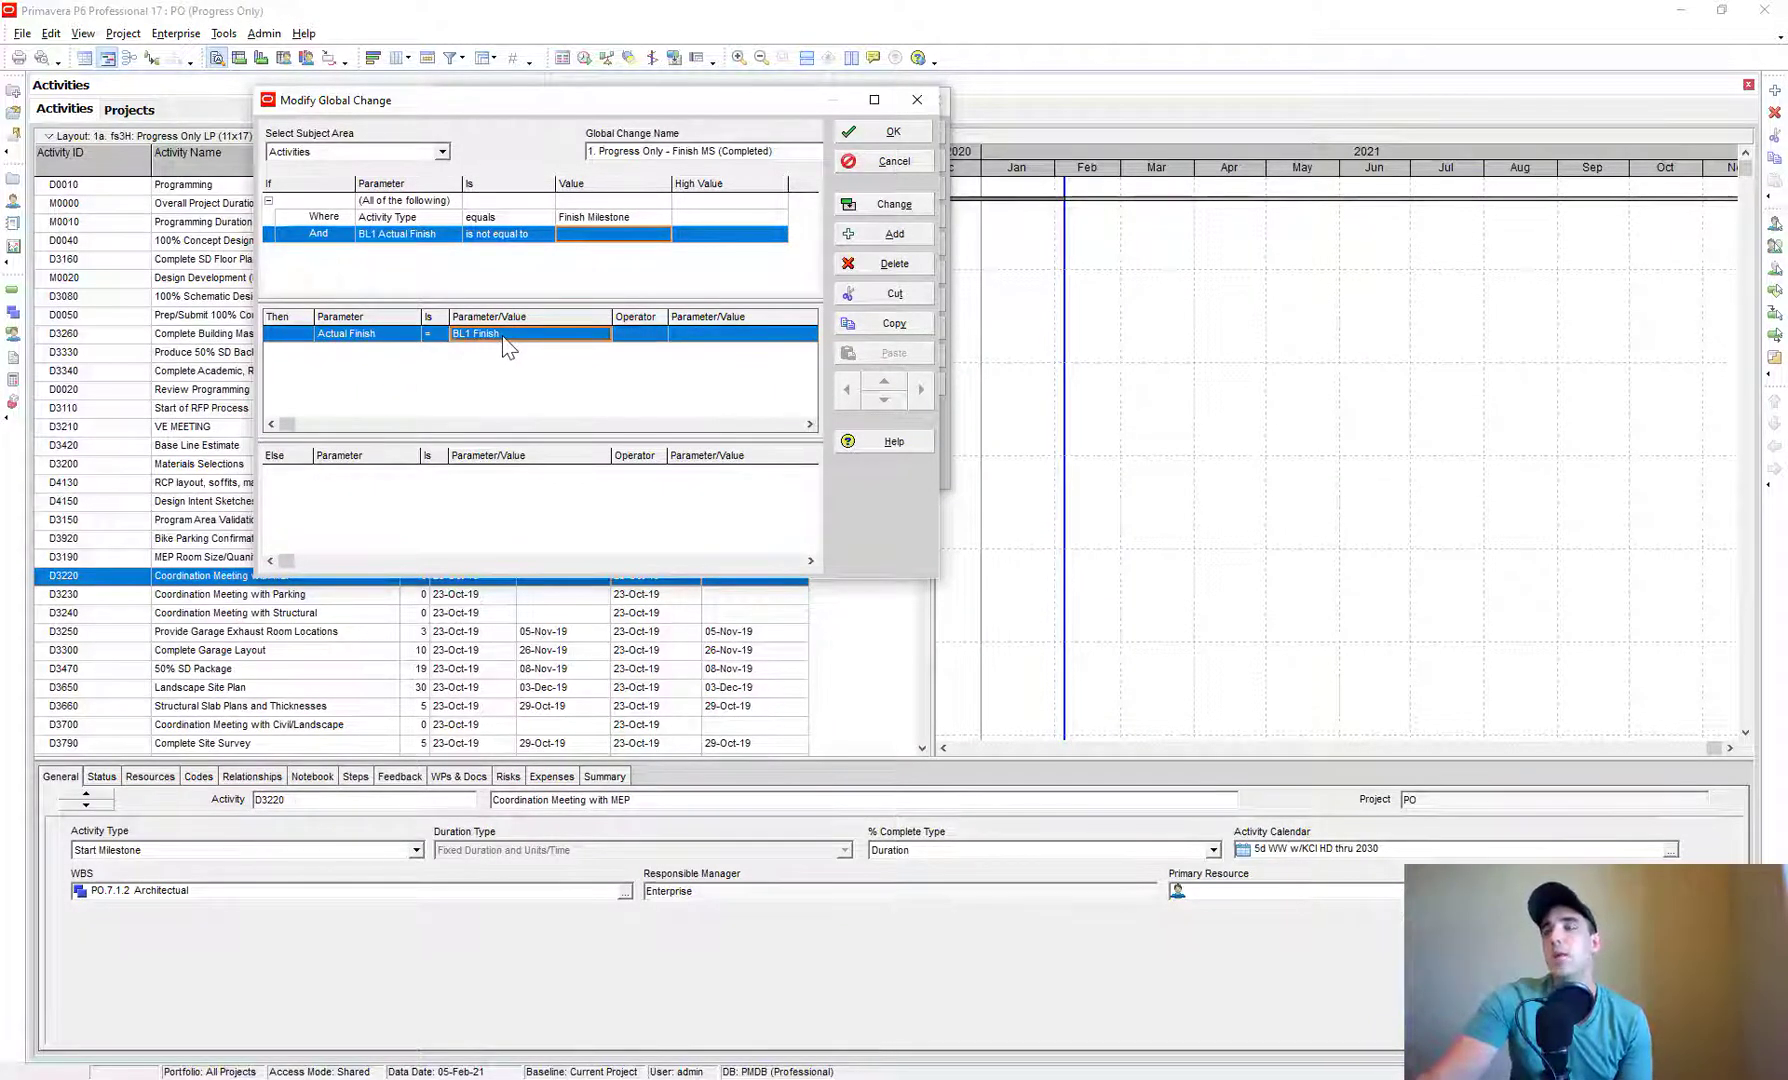
- Accept the definition of "1. Progress Only - Finish MS (Completed)" and apply the change to generate its report
click(890, 135)
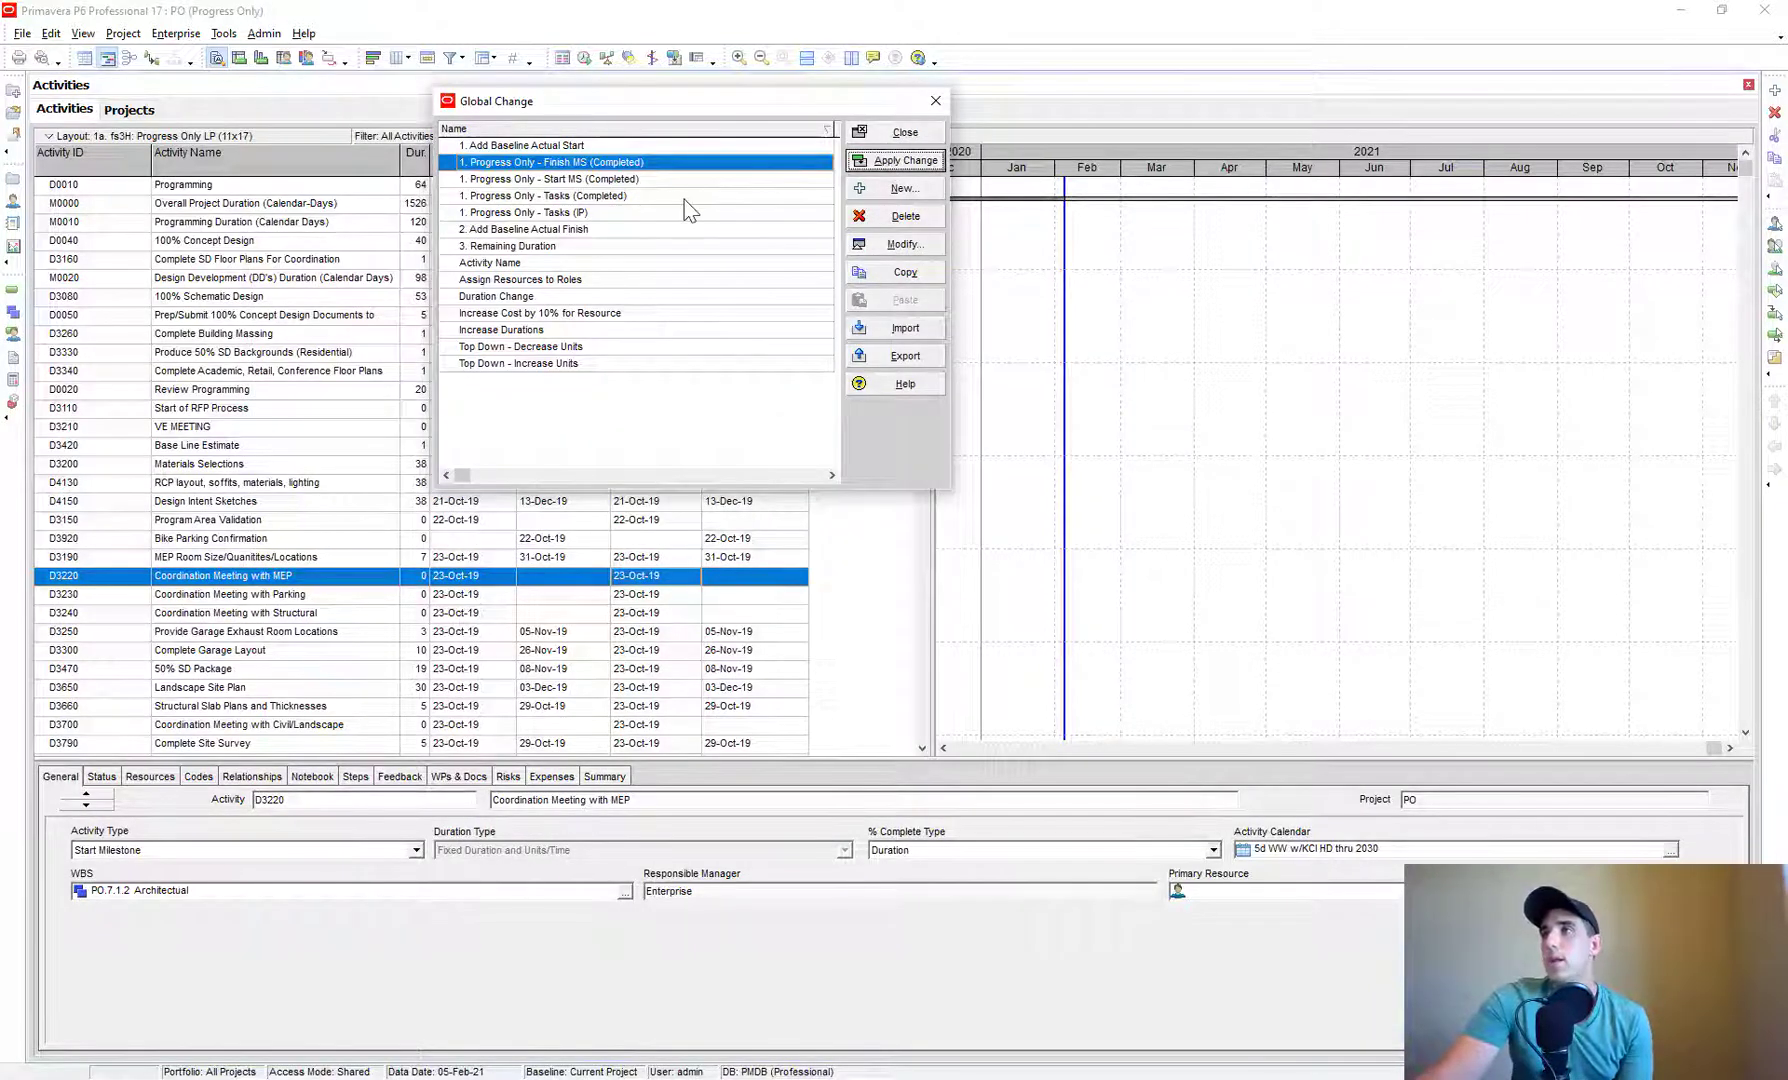
key(Return)
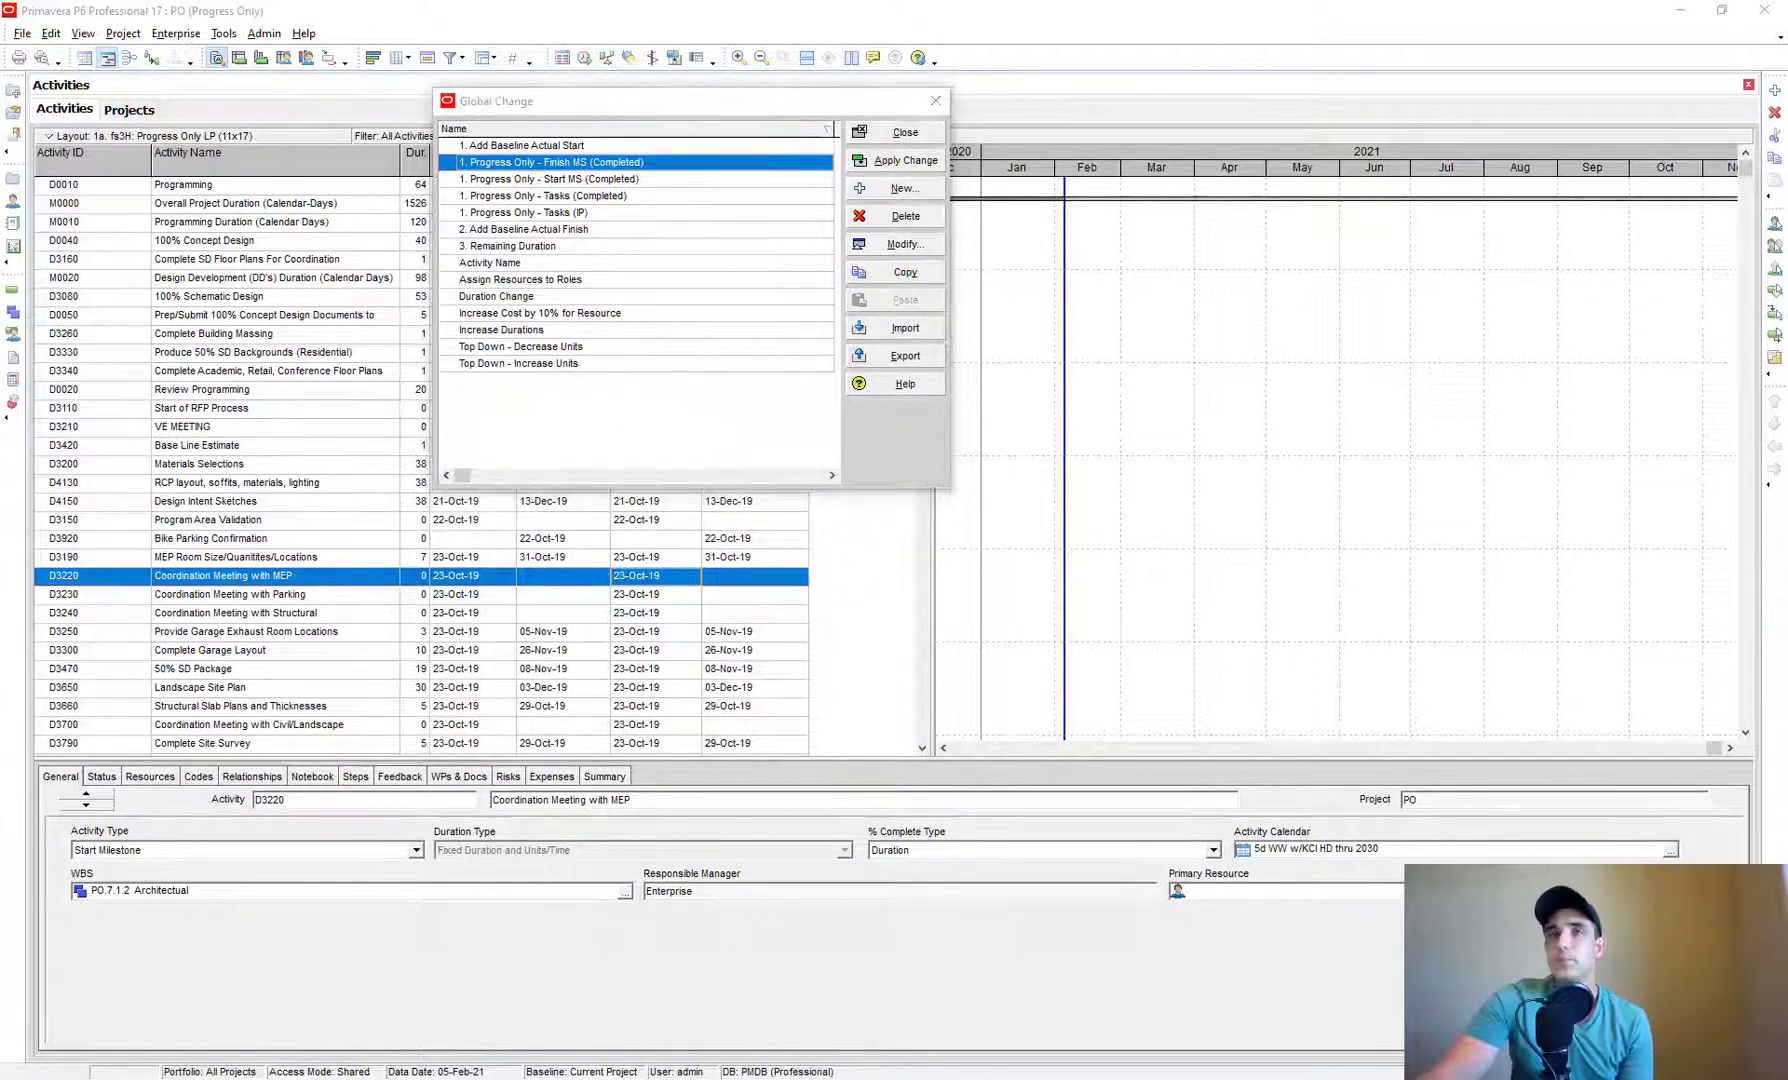
click(913, 297)
- Compare the old and new Actual Finish values to the end of the finish milestone report and commit the changes
scroll(591, 259, down, 2)
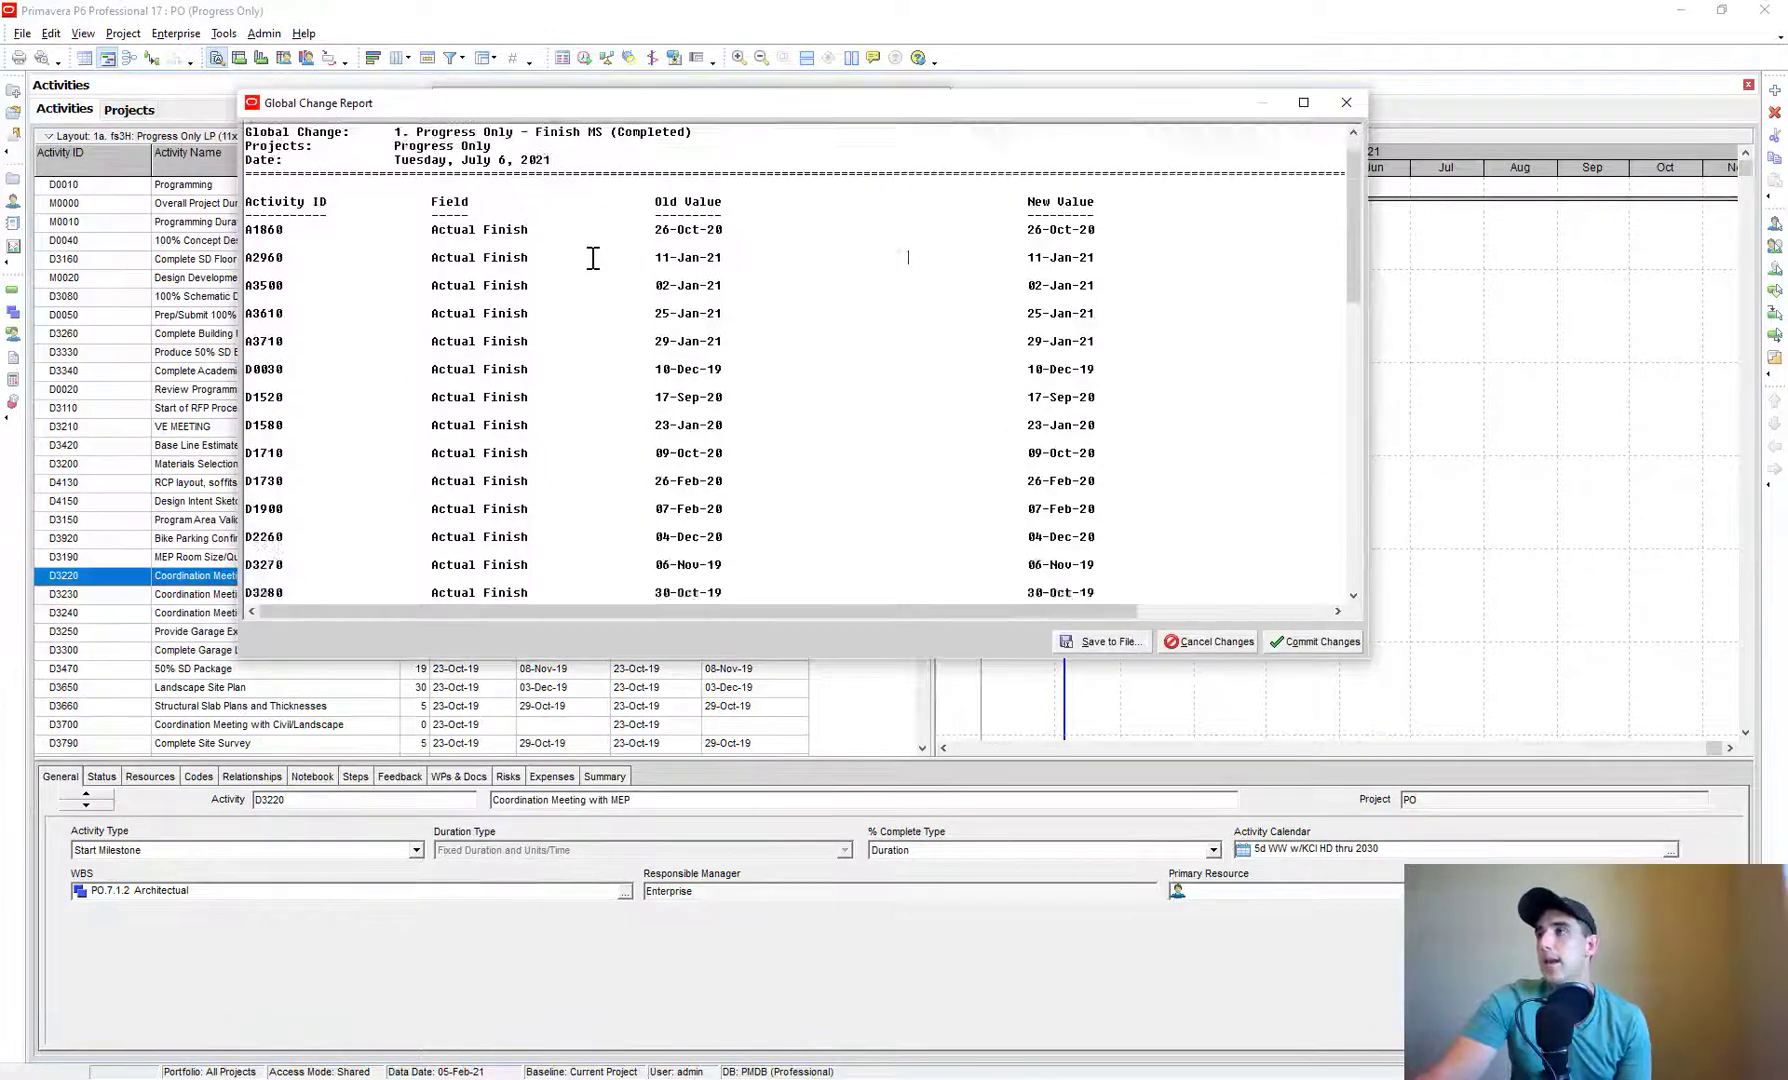
scroll(720, 208, down, 10)
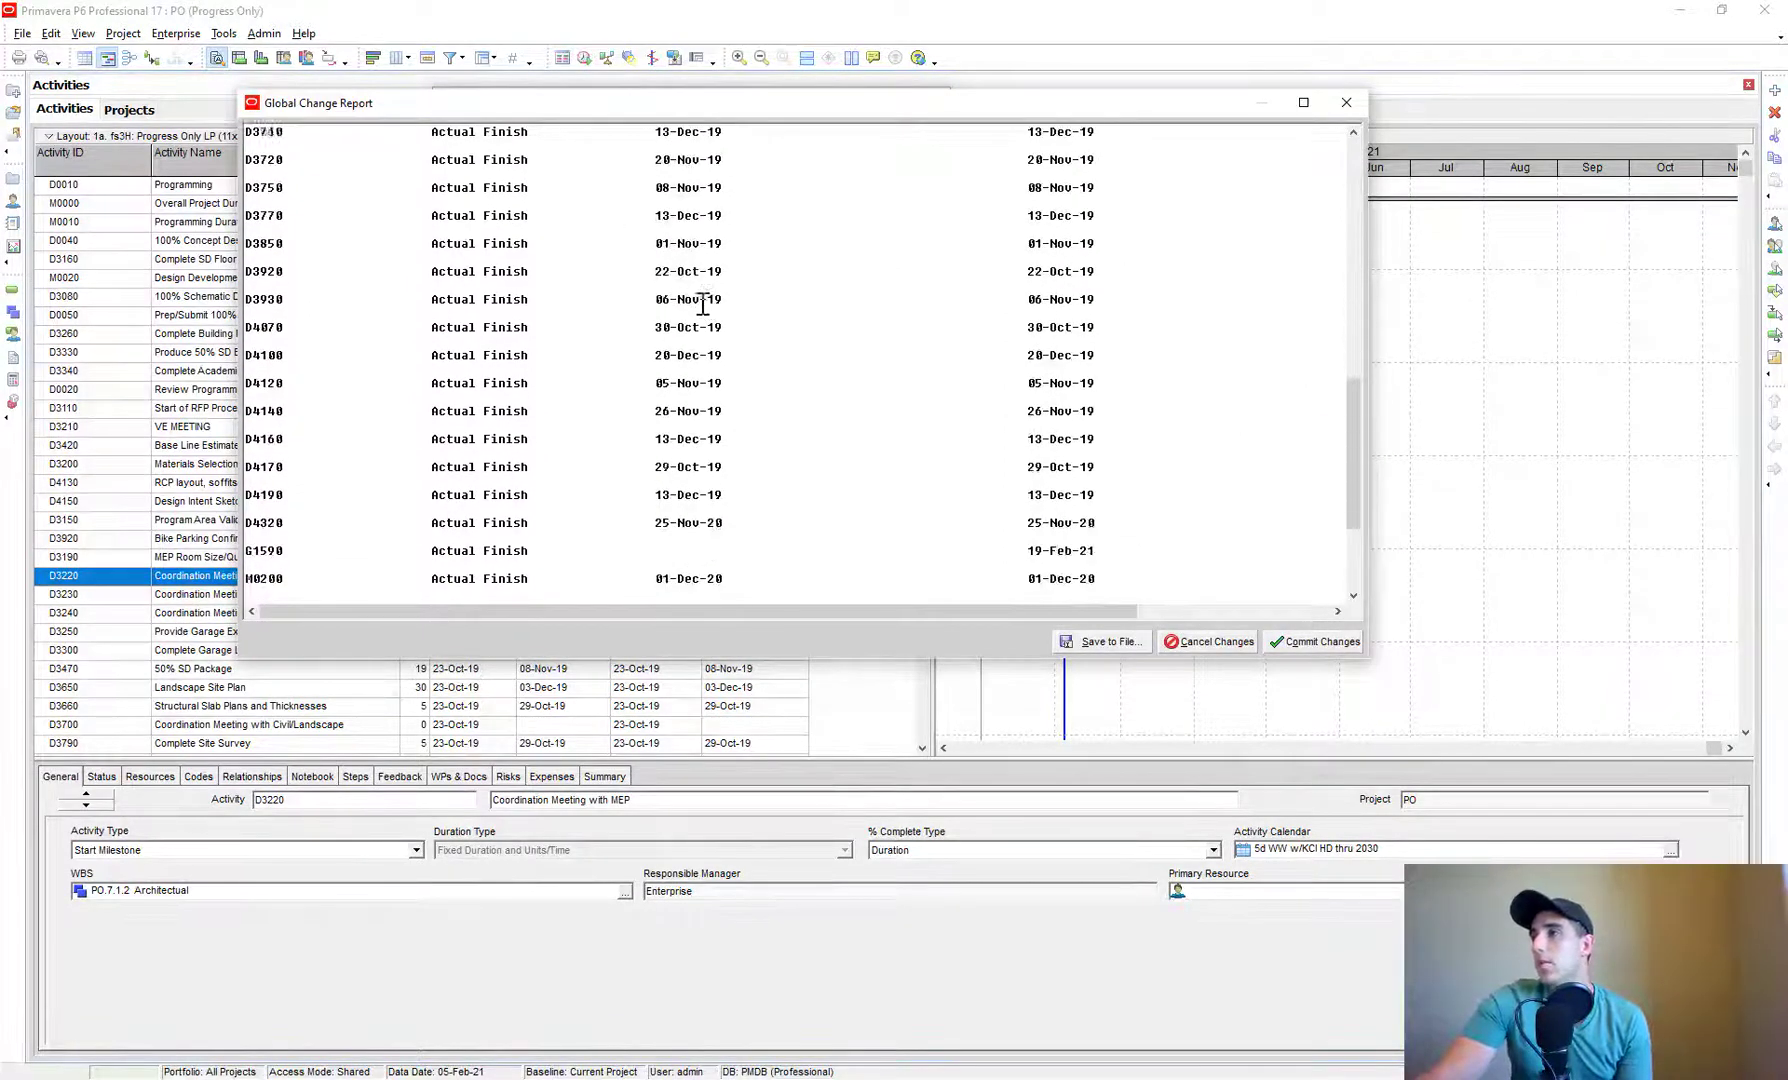
scroll(699, 298, down, 1)
drag(647, 369, 1088, 370)
drag(661, 481, 1094, 482)
click(1337, 642)
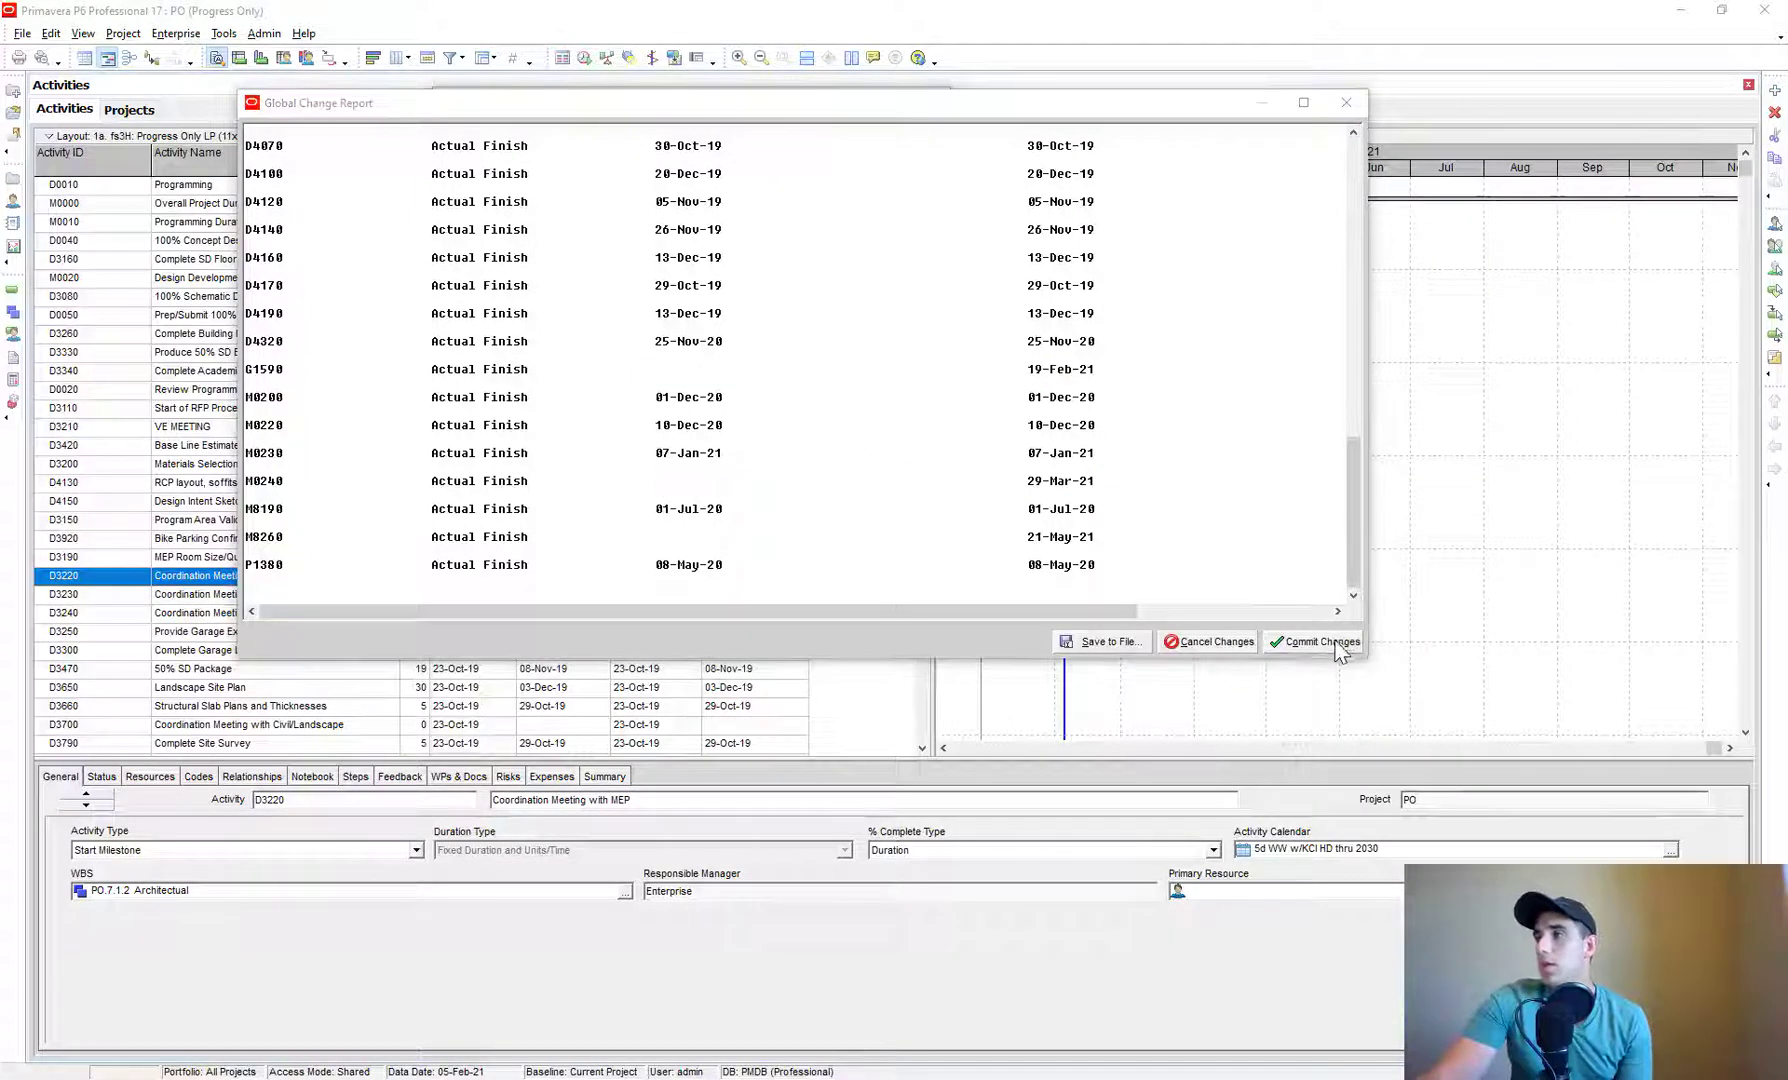
- Finish the committed finish milestone change, close Global Change, and narrow the activity table beside the Gantt chart
click(540, 450)
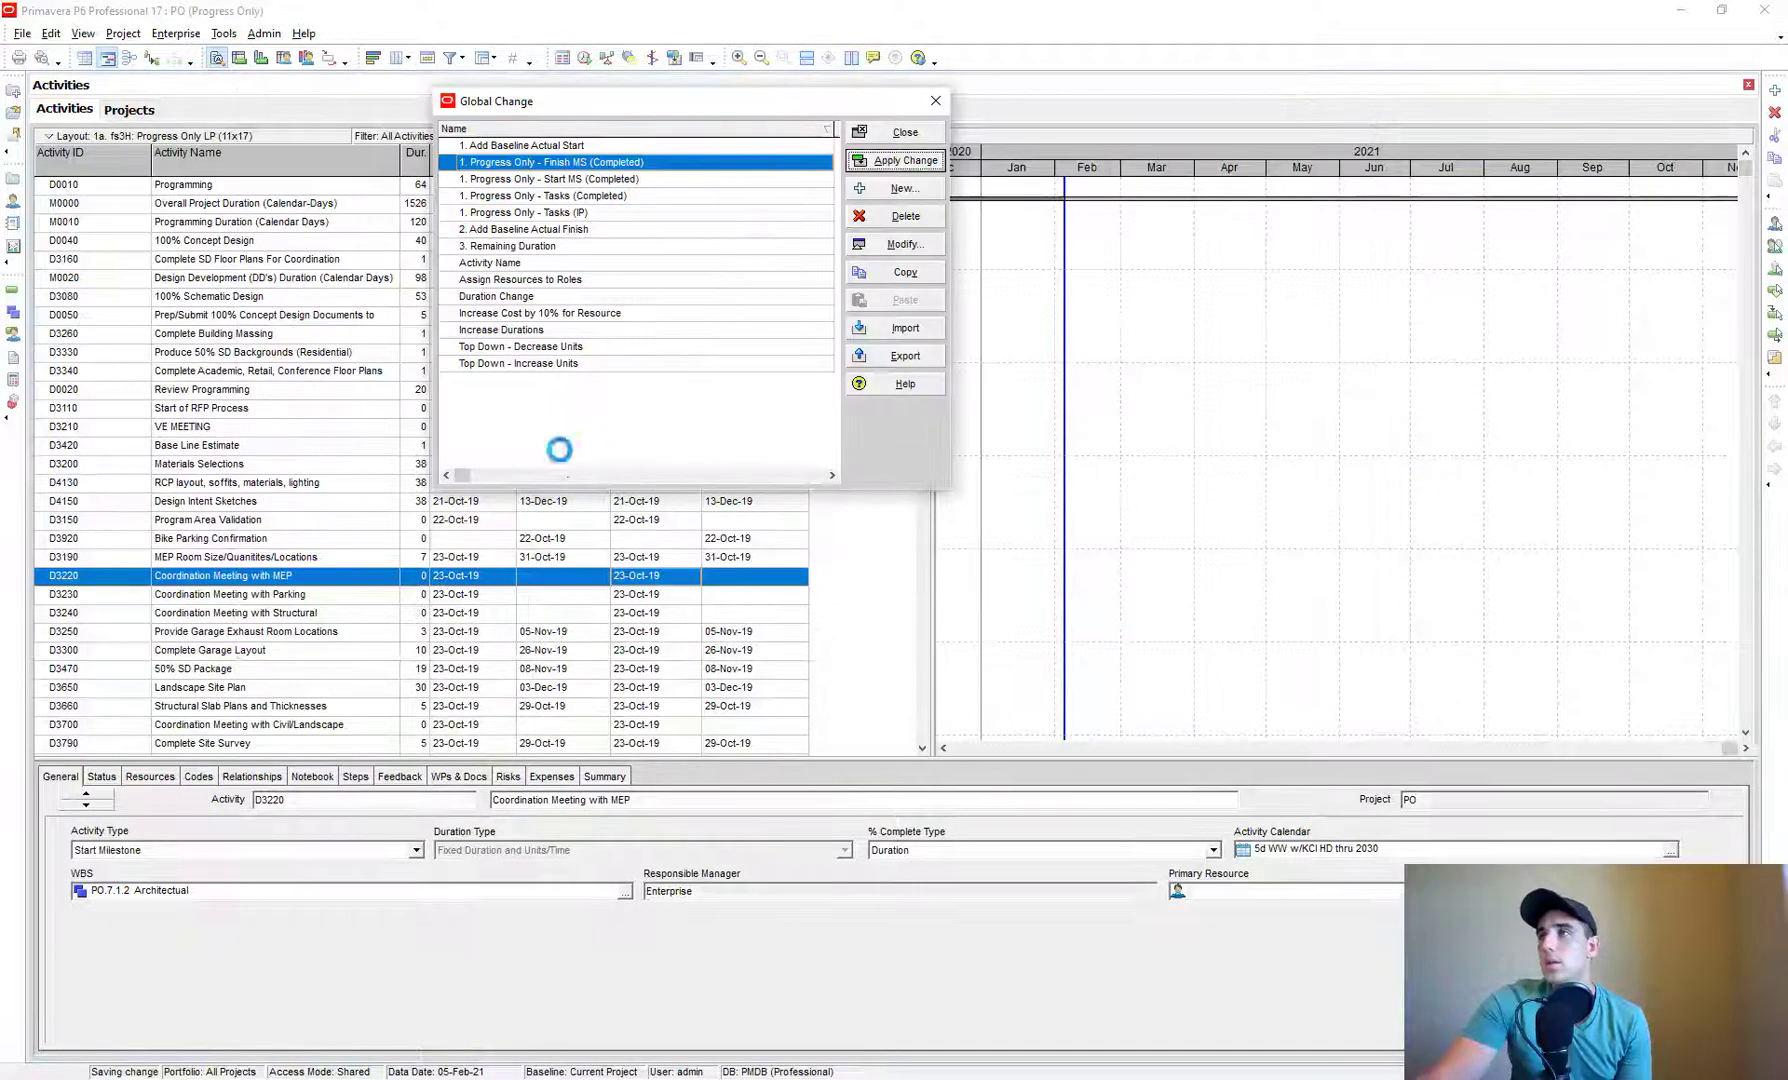
click(570, 180)
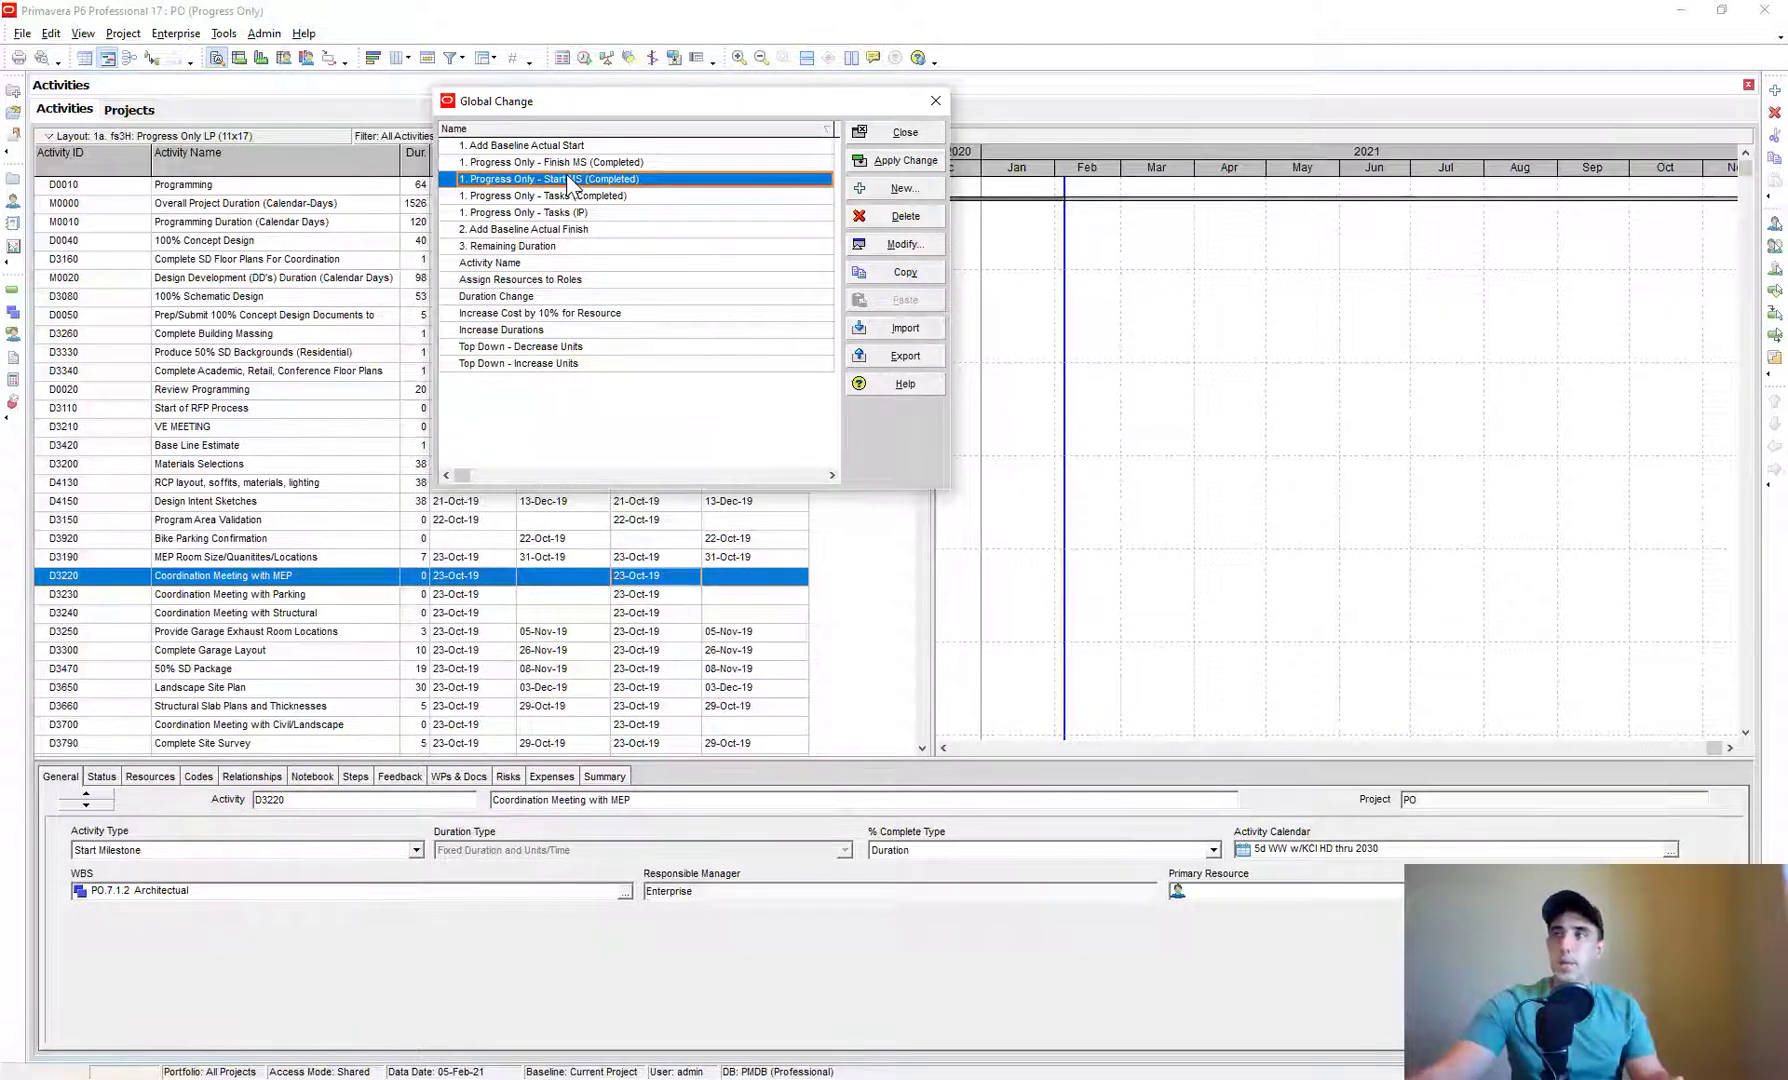
click(900, 137)
drag(931, 213, 893, 211)
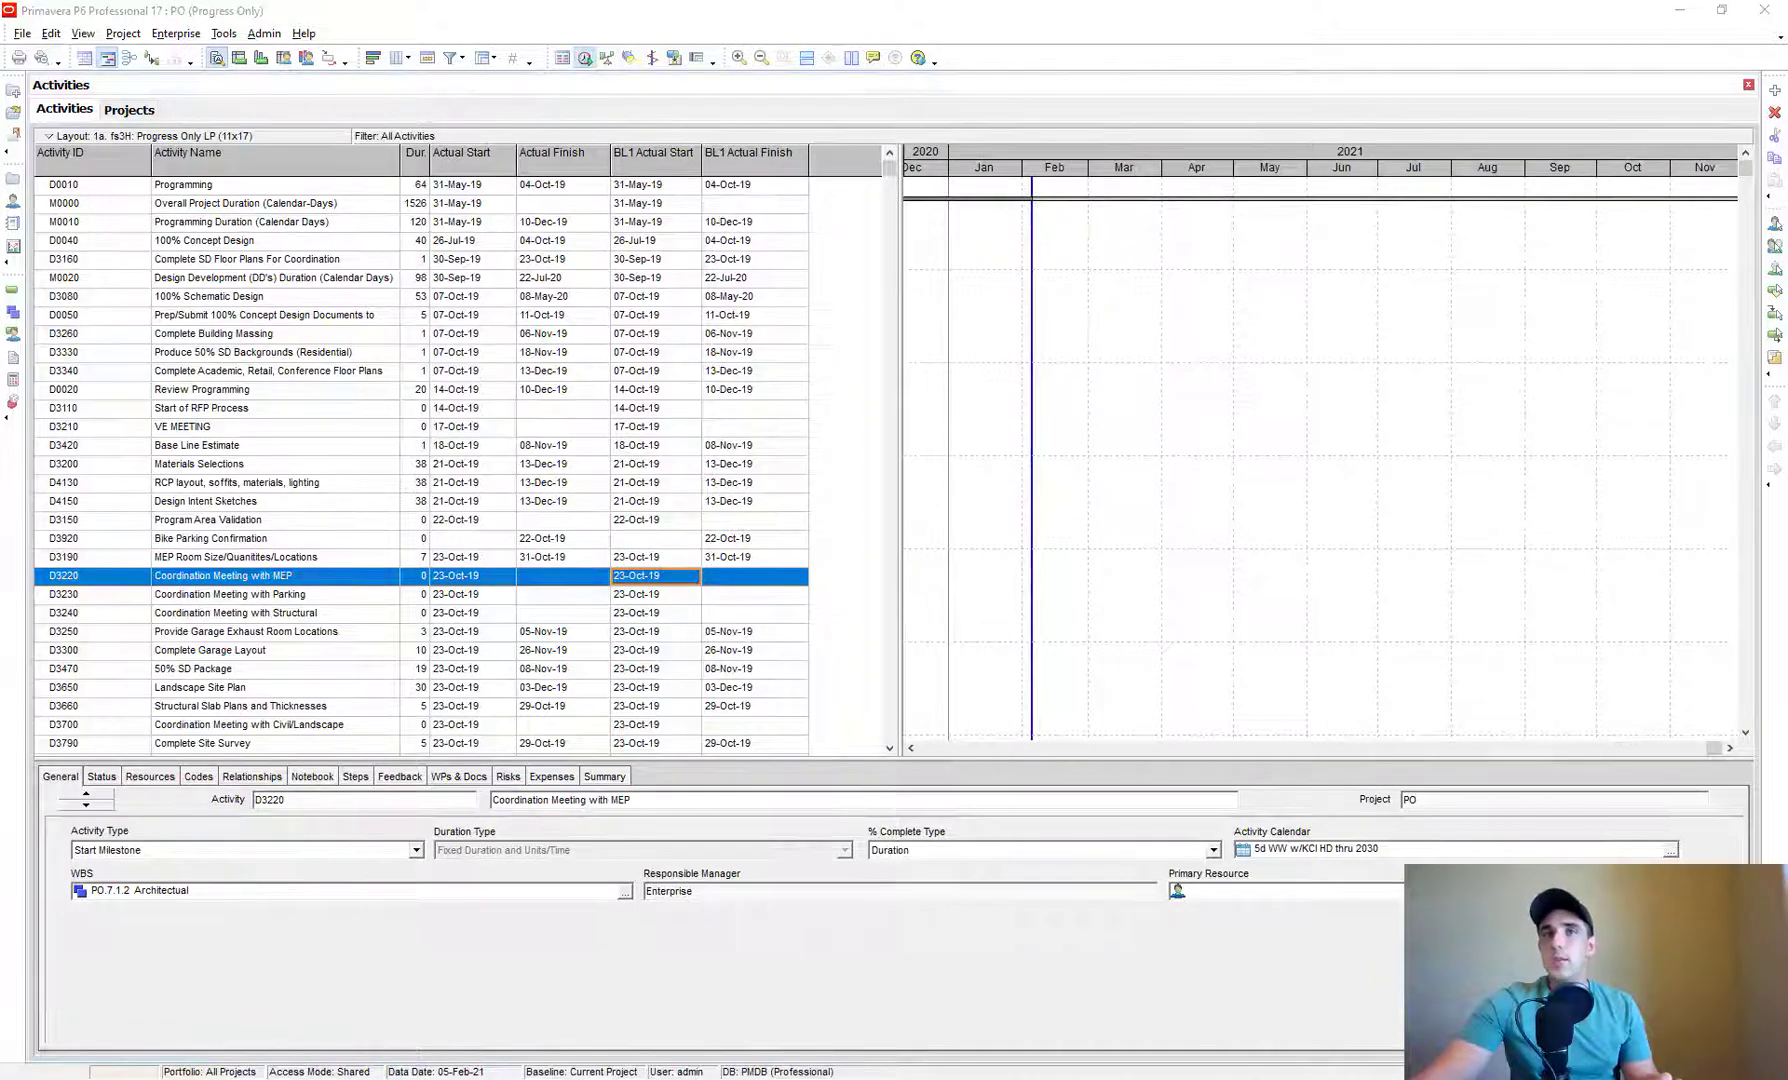
- Schedule the project with a current data date of 31-May-21
key(F9)
click(505, 292)
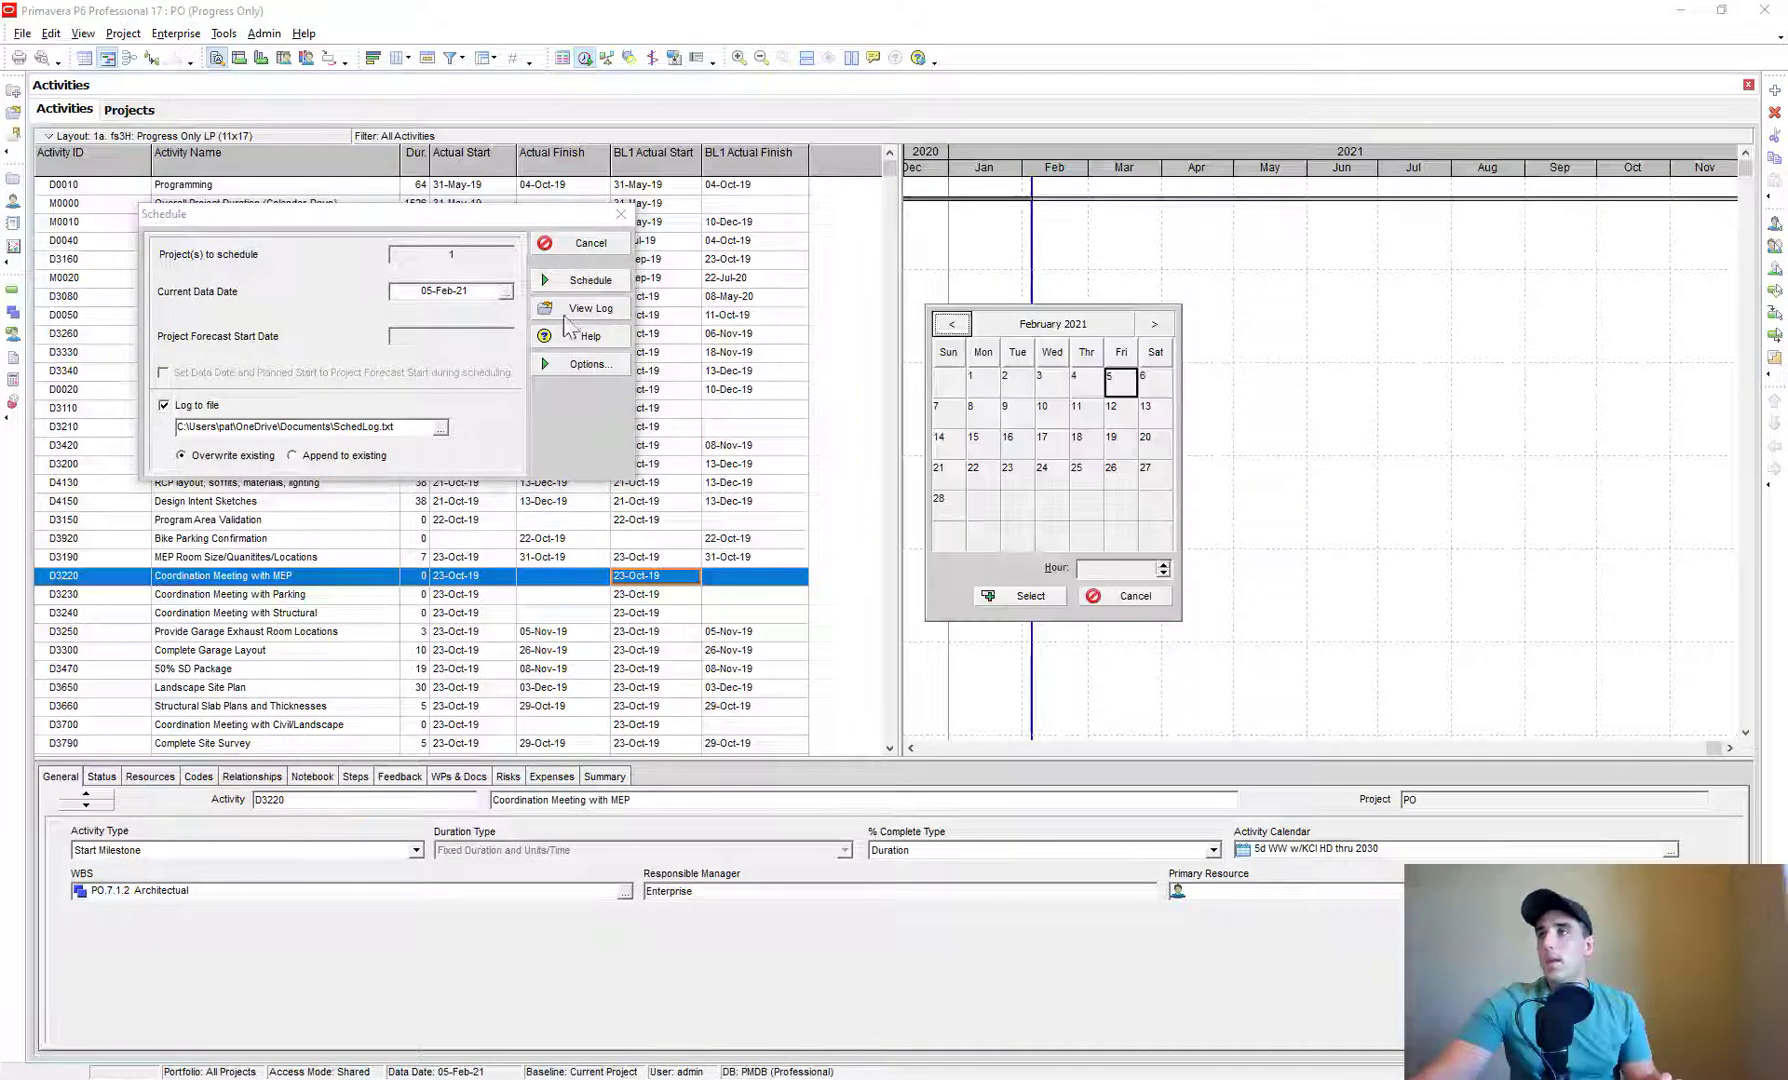
click(1154, 324)
click(1154, 324)
click(1154, 324)
double_click(975, 531)
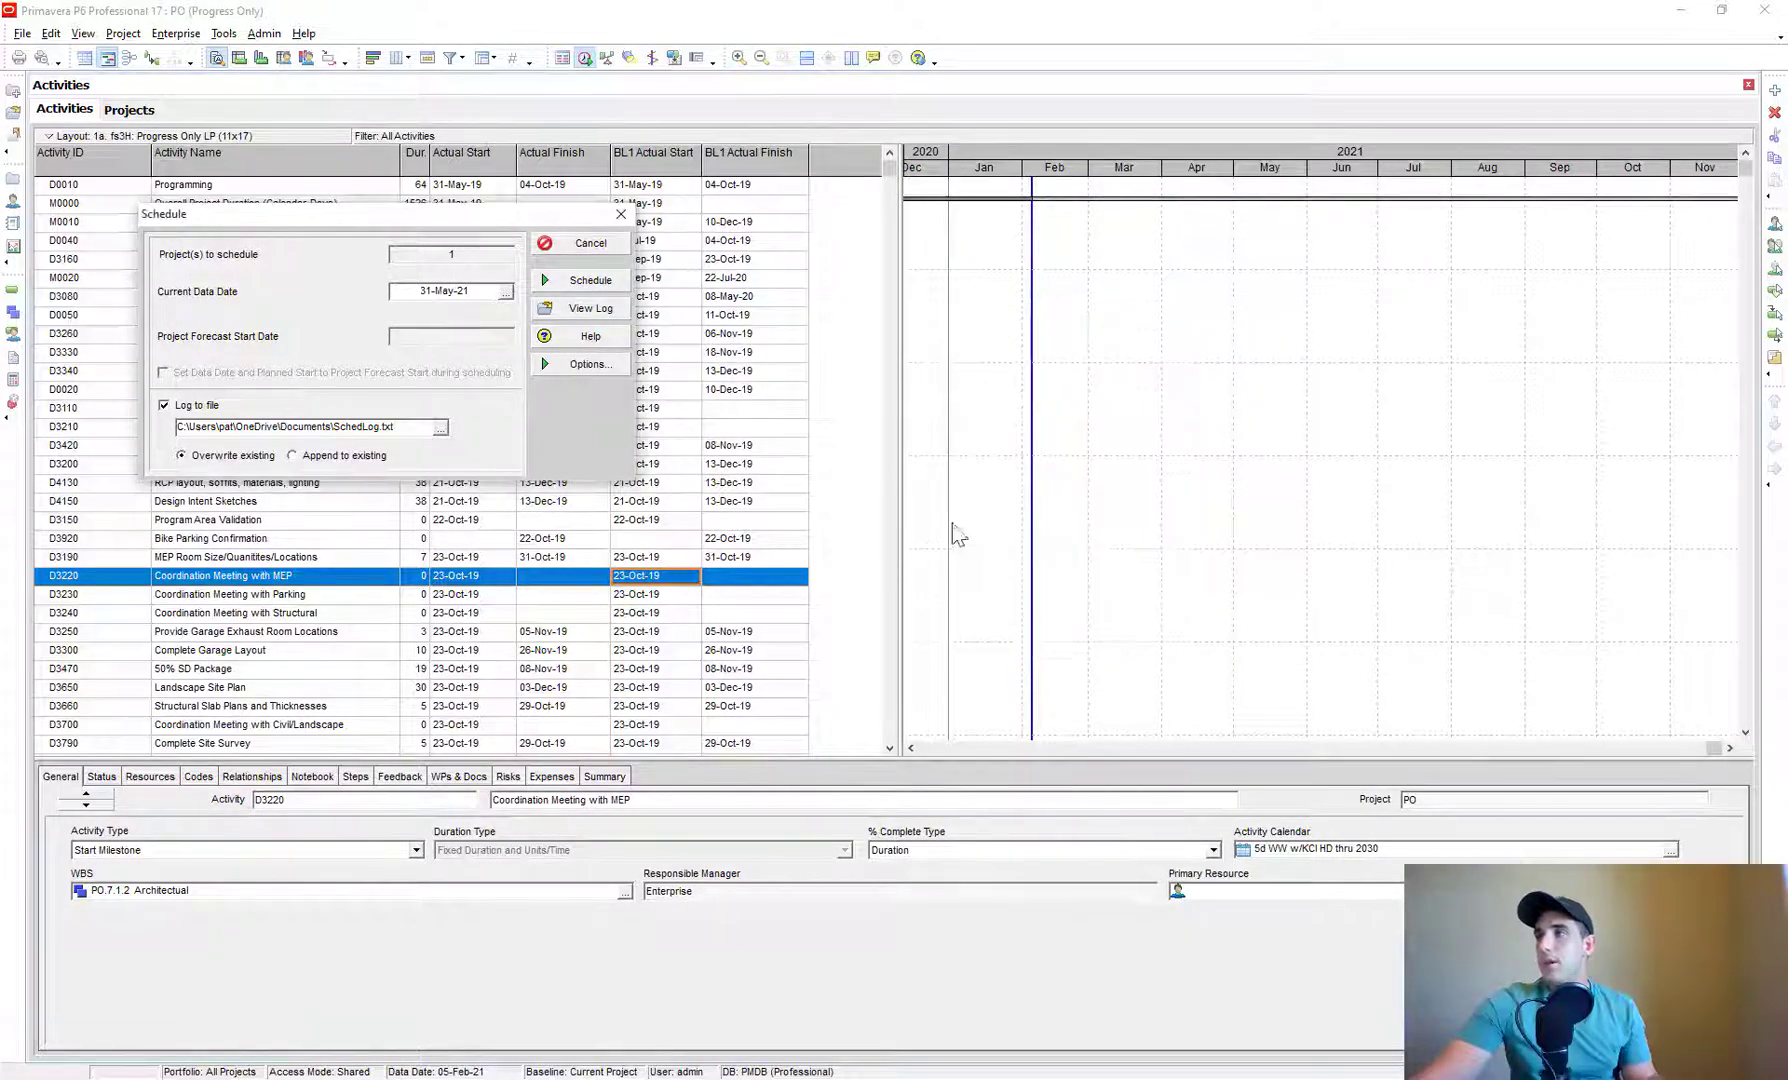
click(600, 279)
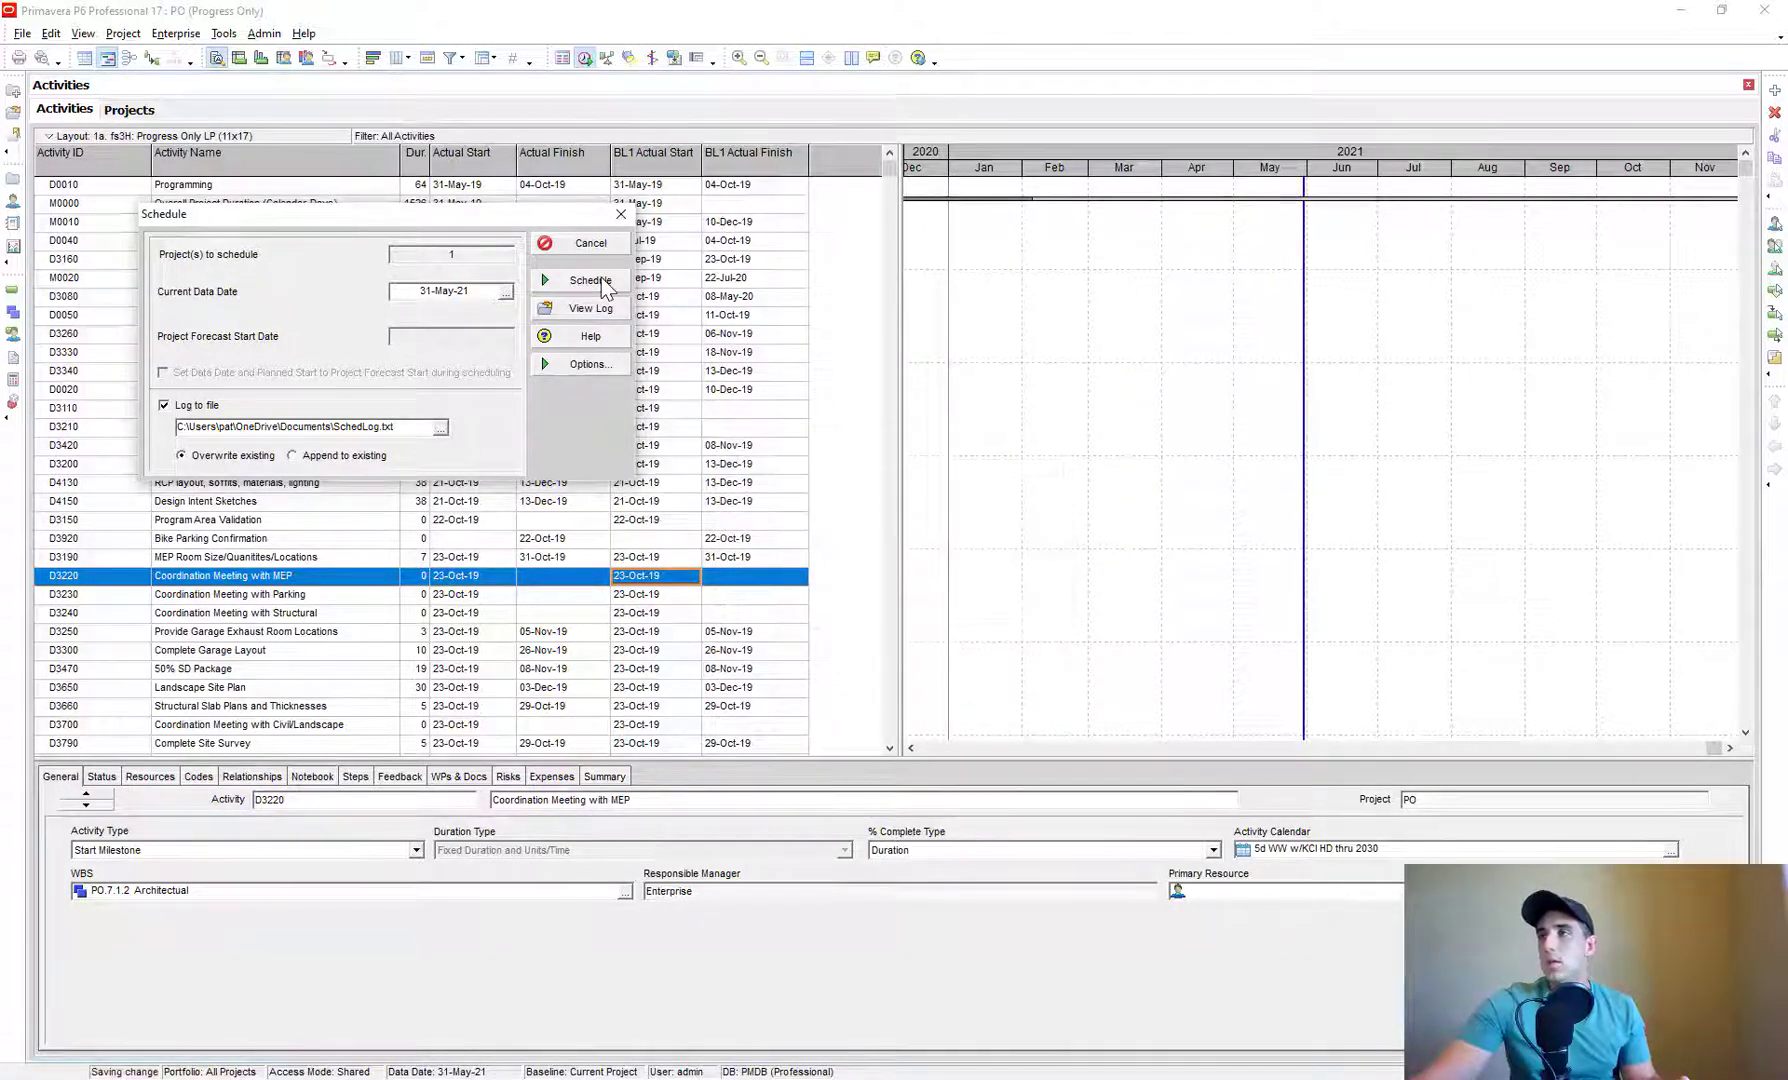
drag(1100, 155, 960, 182)
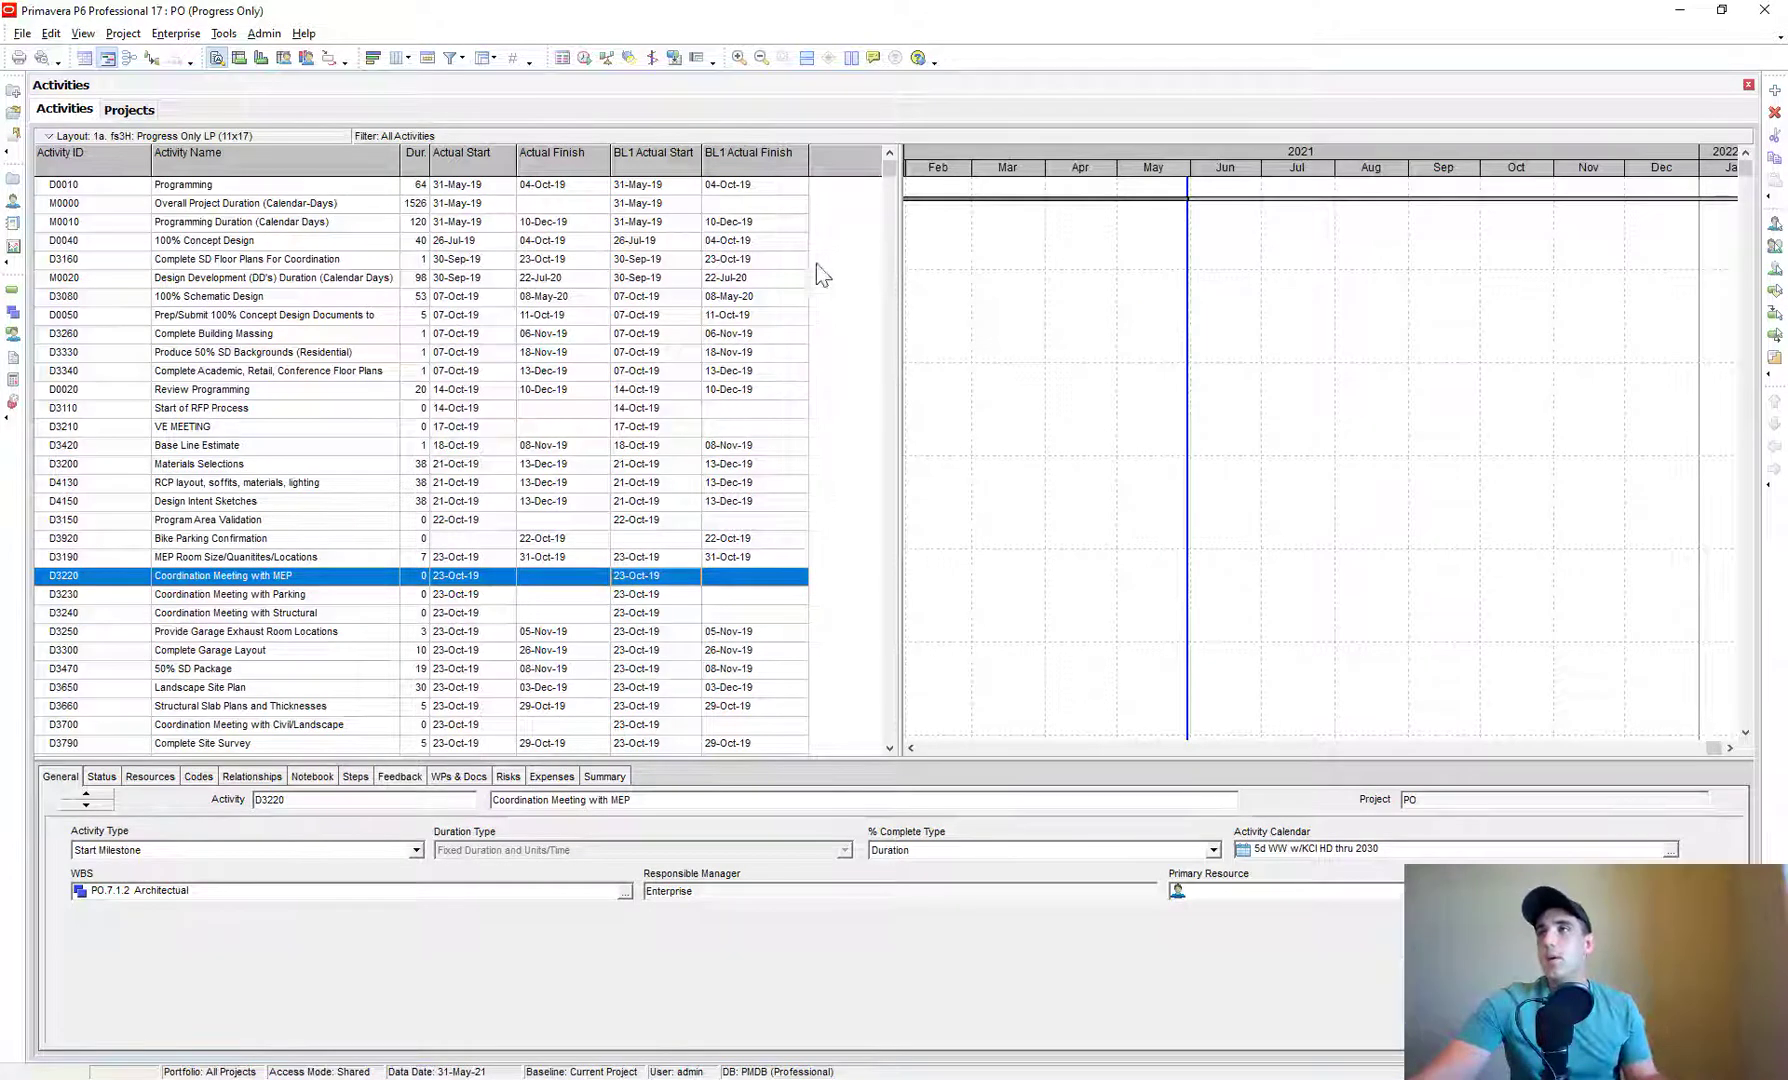
- Create a new activity filter named "In Progress, Task Dependent"
click(452, 58)
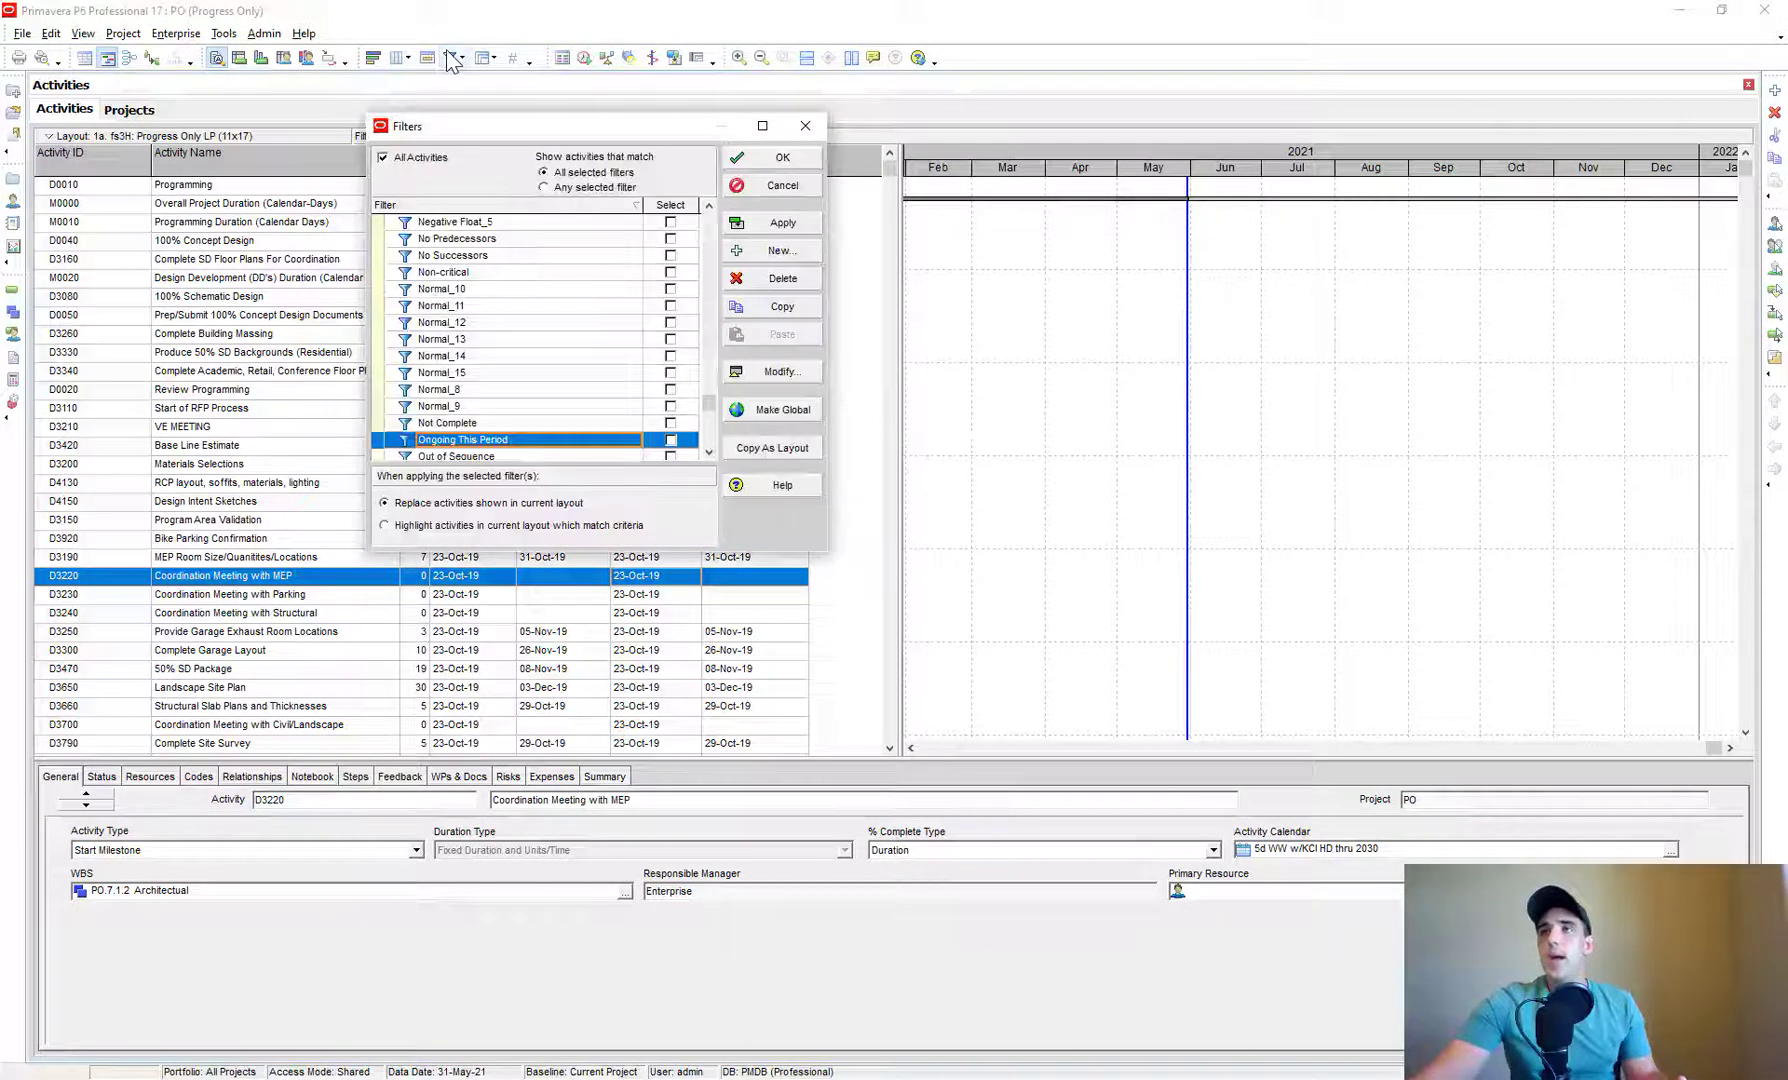
click(490, 289)
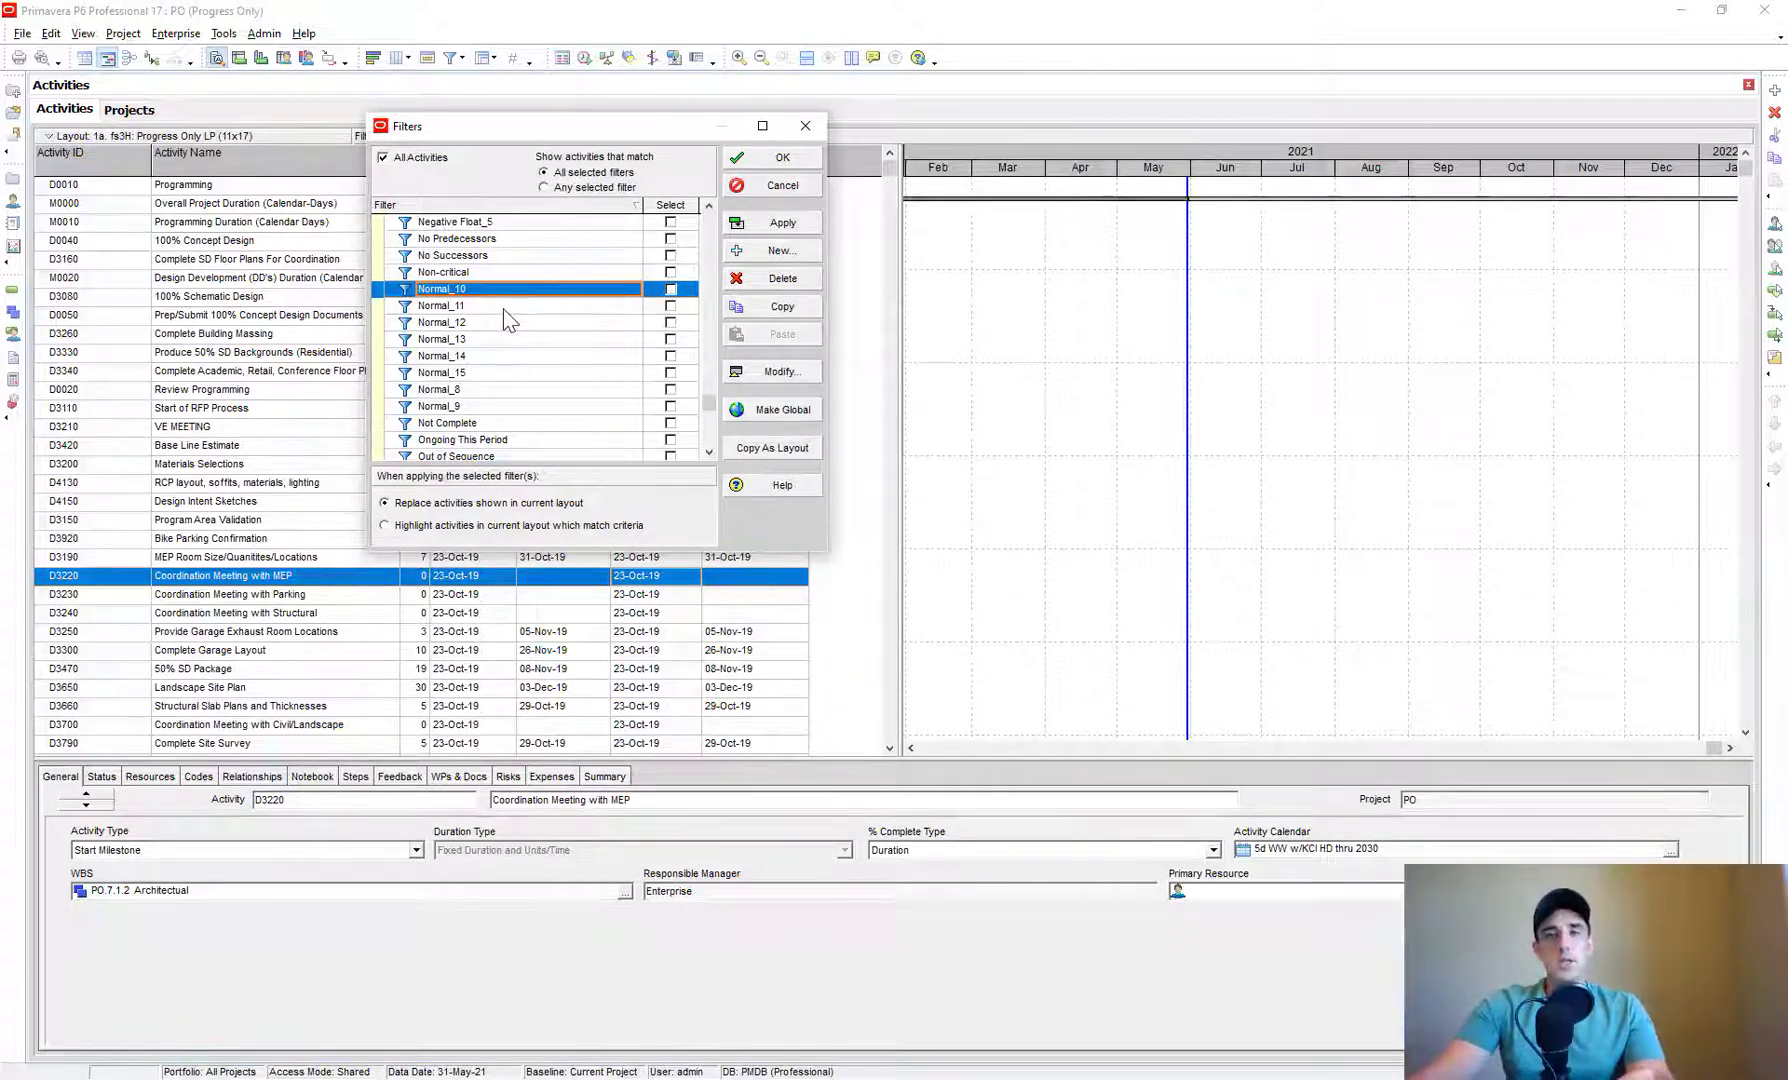
click(504, 309)
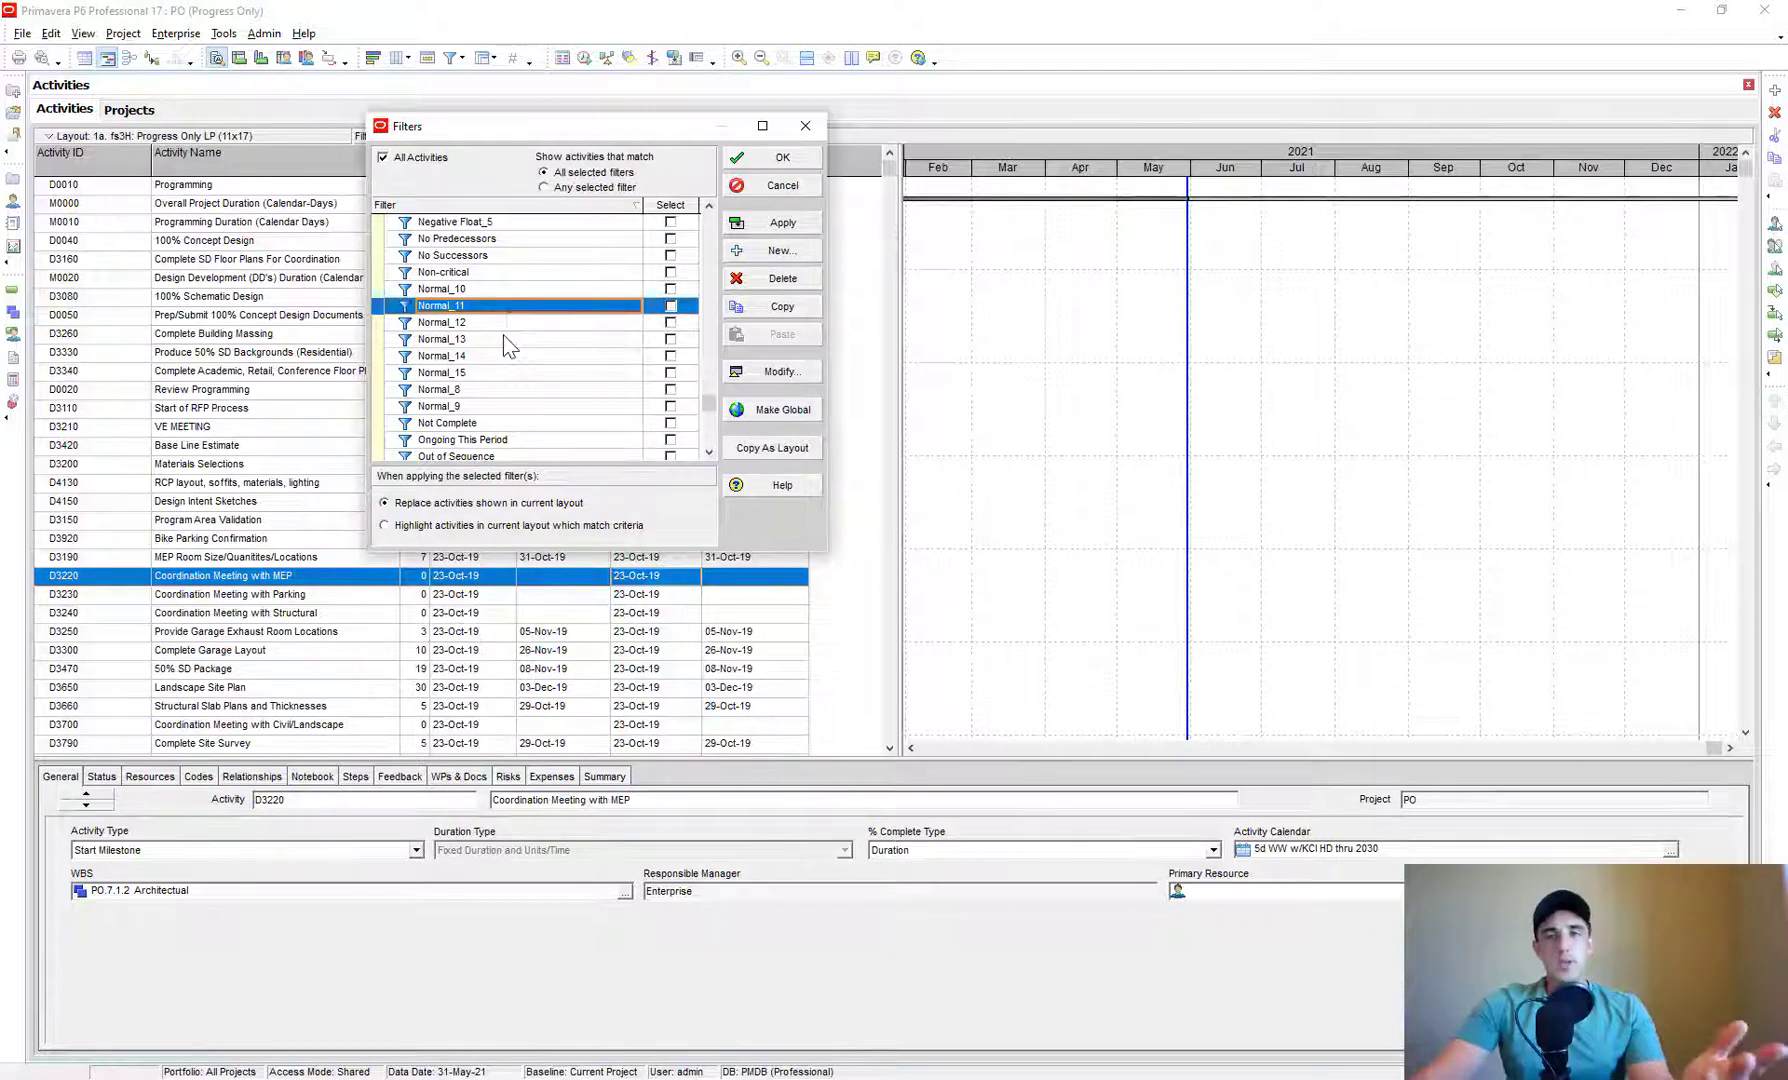
scroll(585, 385, up, 5)
click(780, 250)
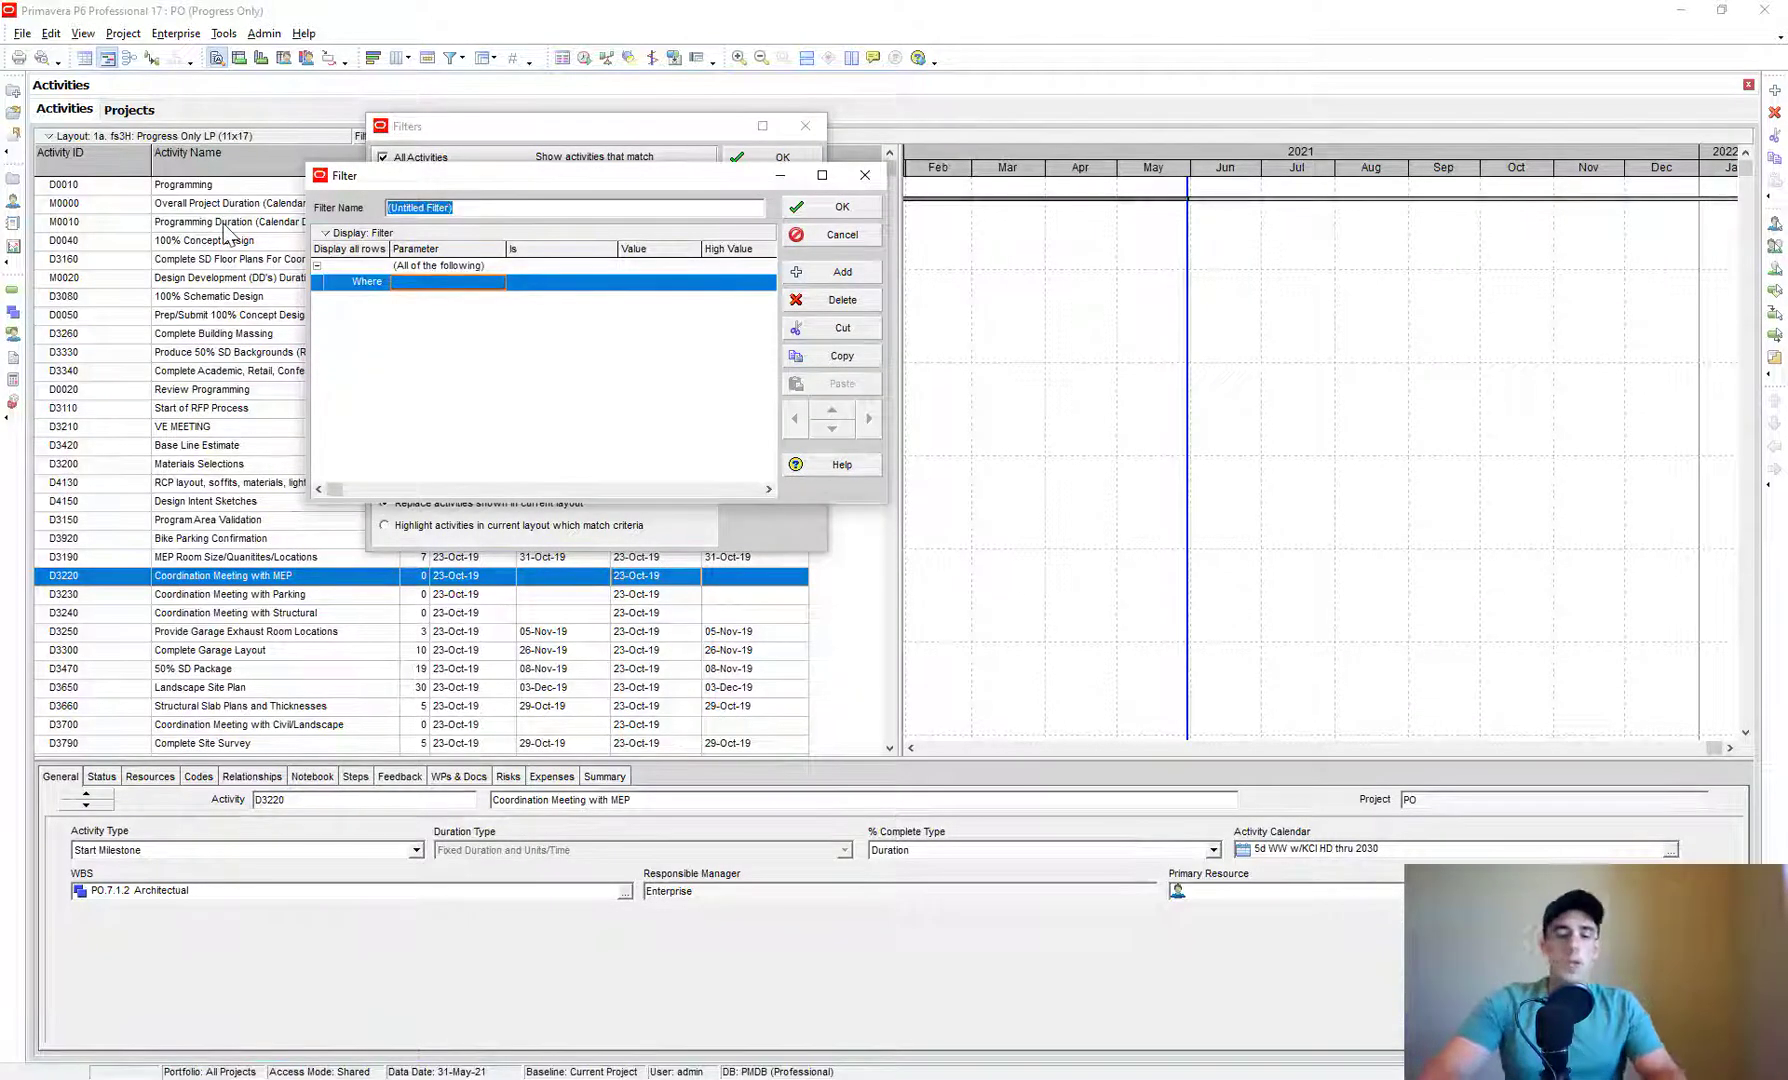
text(In Progres)
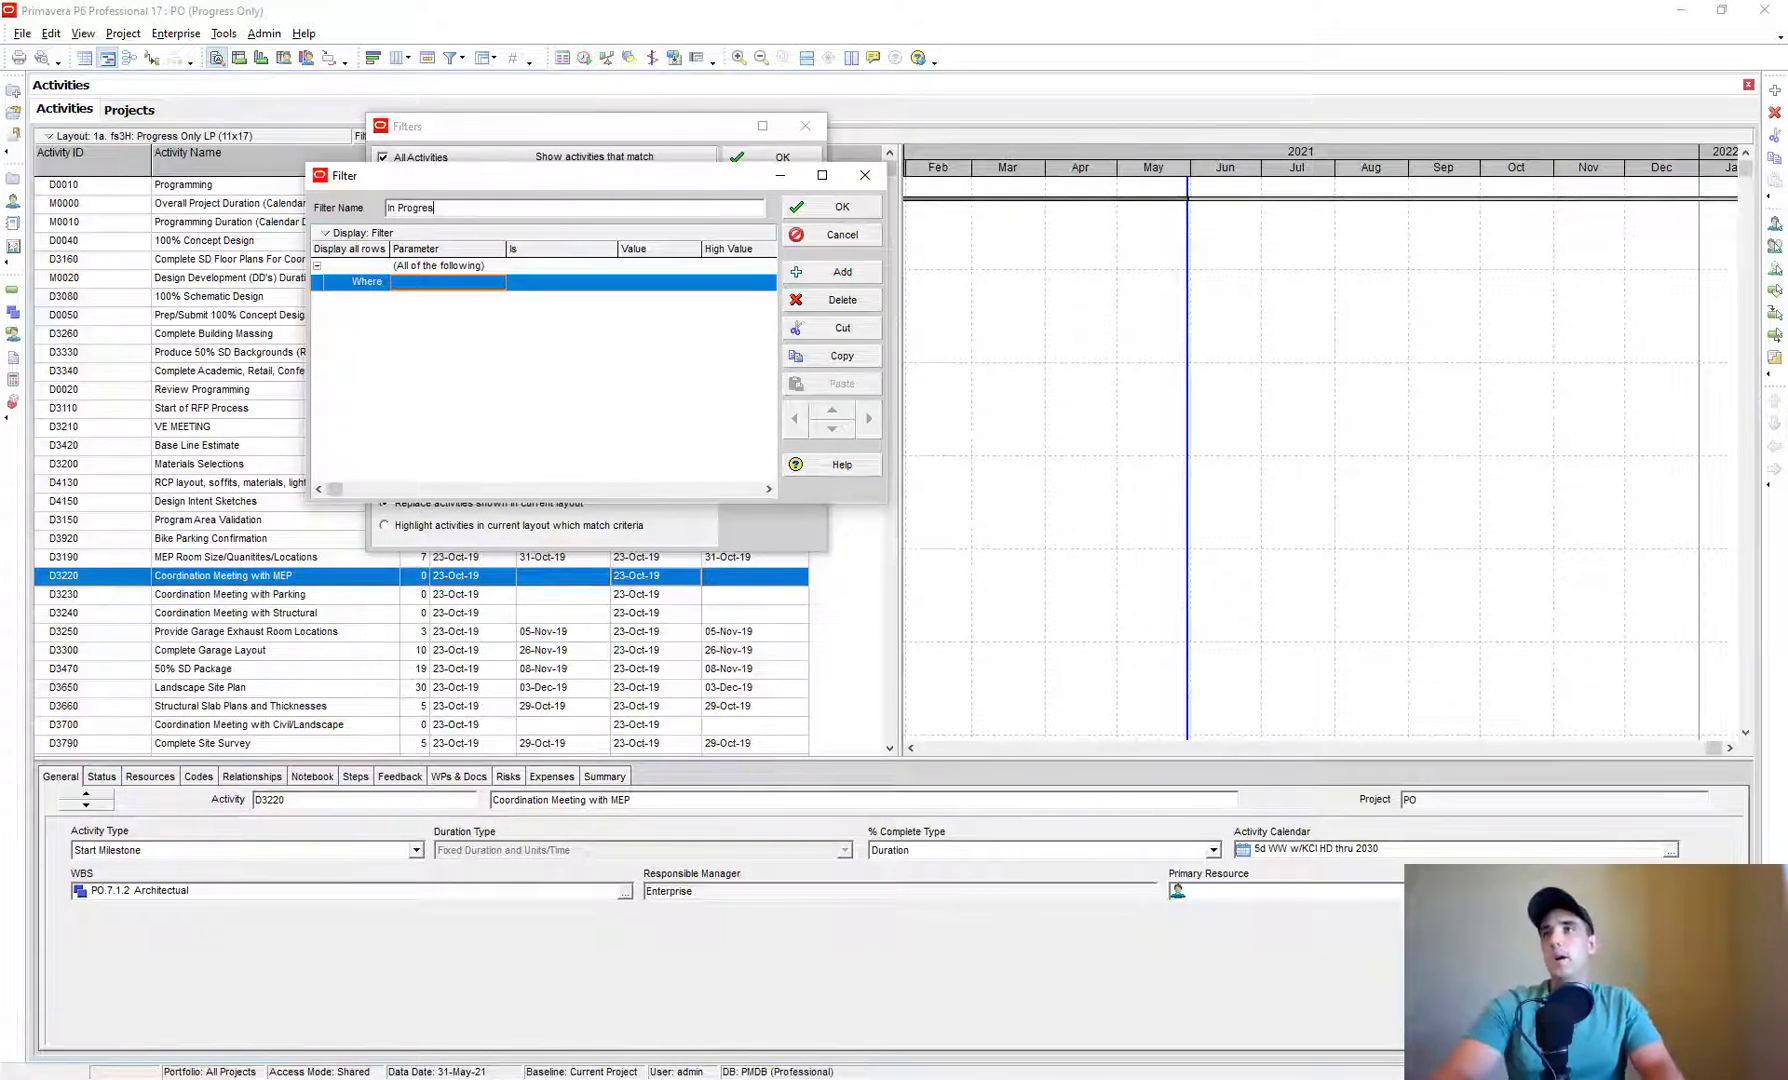
text(s, Task Dependent)
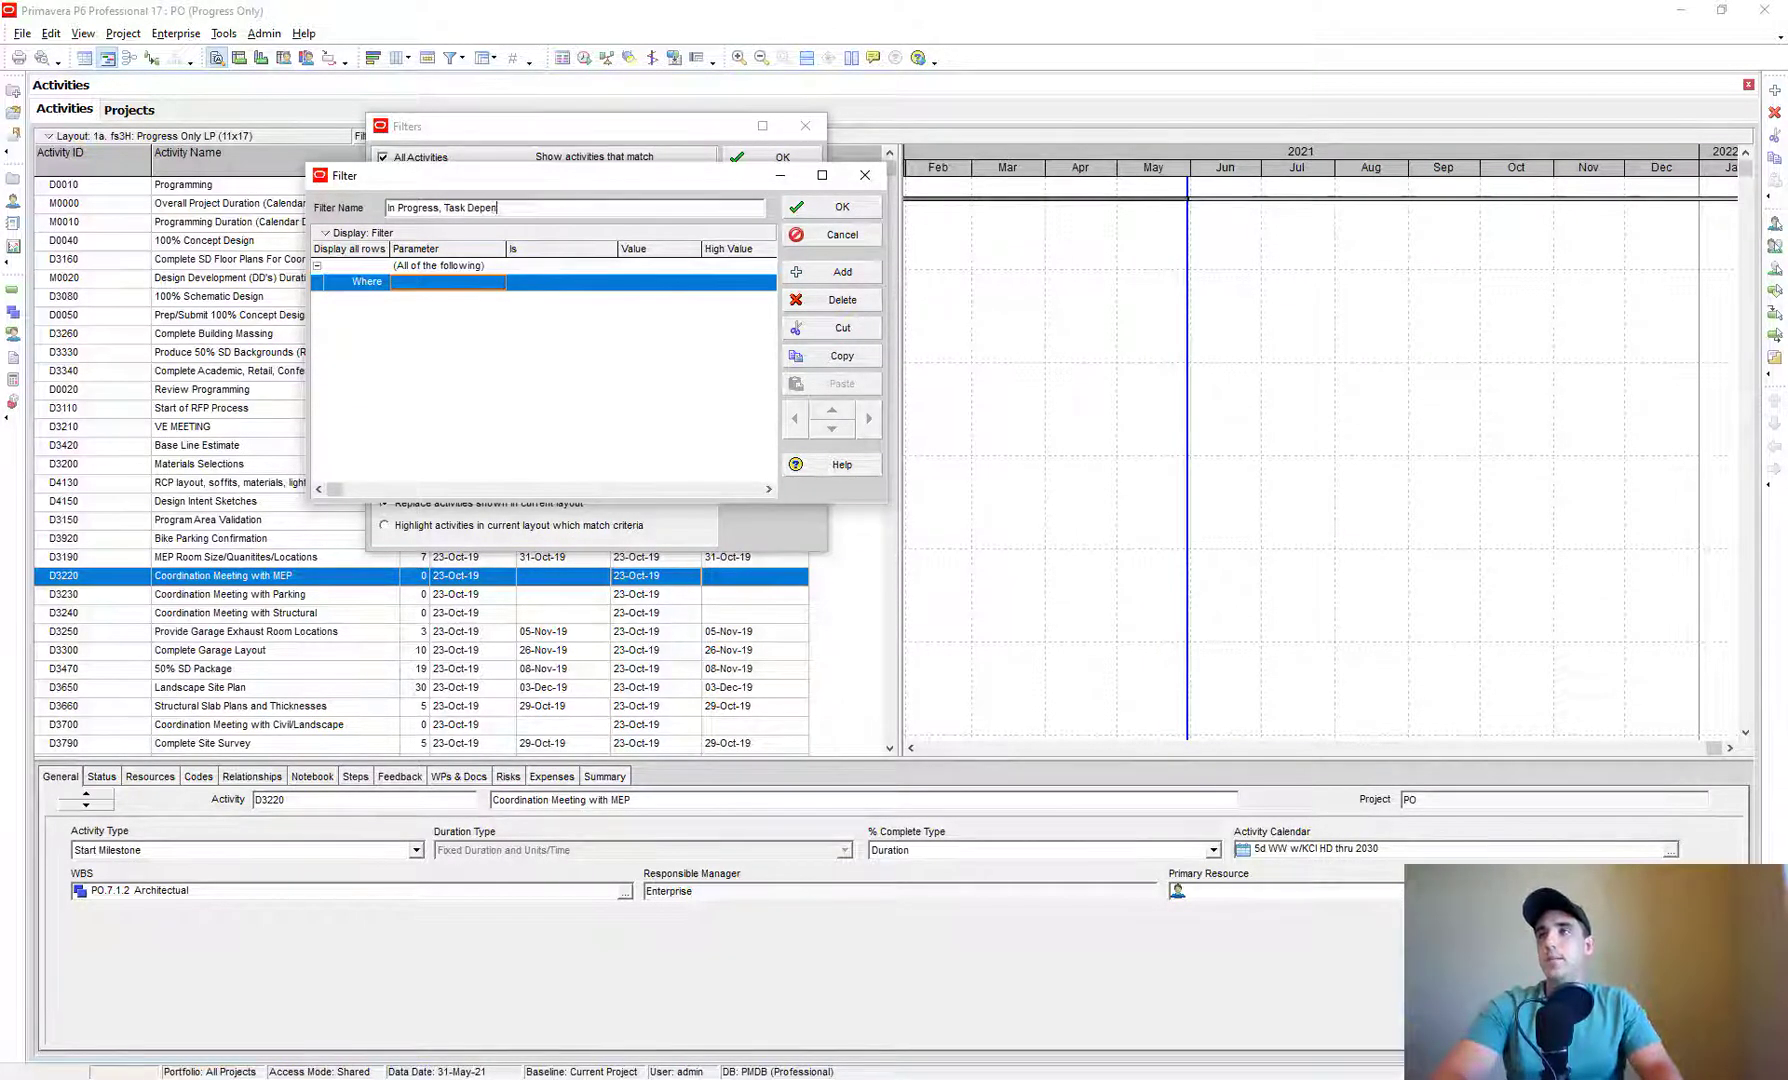
- Define the filter's first condition as Activity Status equals In Progress
click(450, 282)
scroll(452, 285, down, 3)
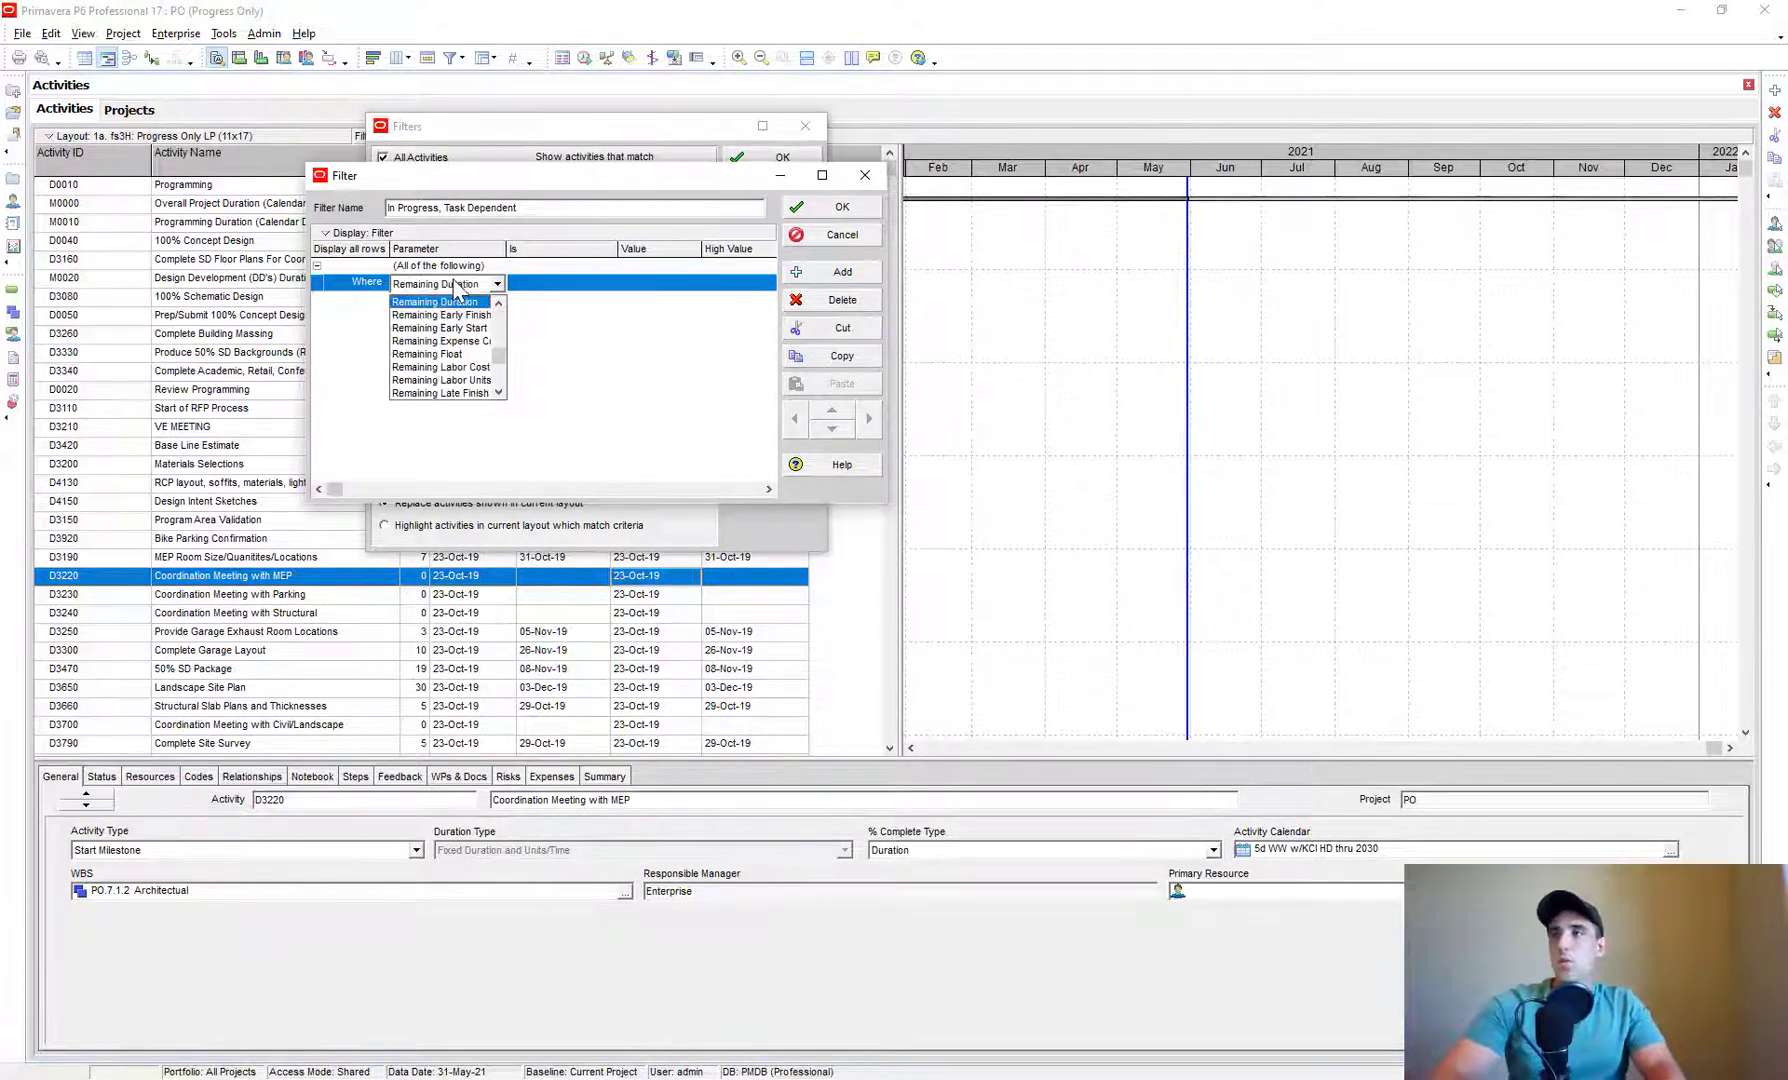
scroll(455, 288, up, 10)
scroll(450, 320, down, 3)
scroll(445, 325, down, 1)
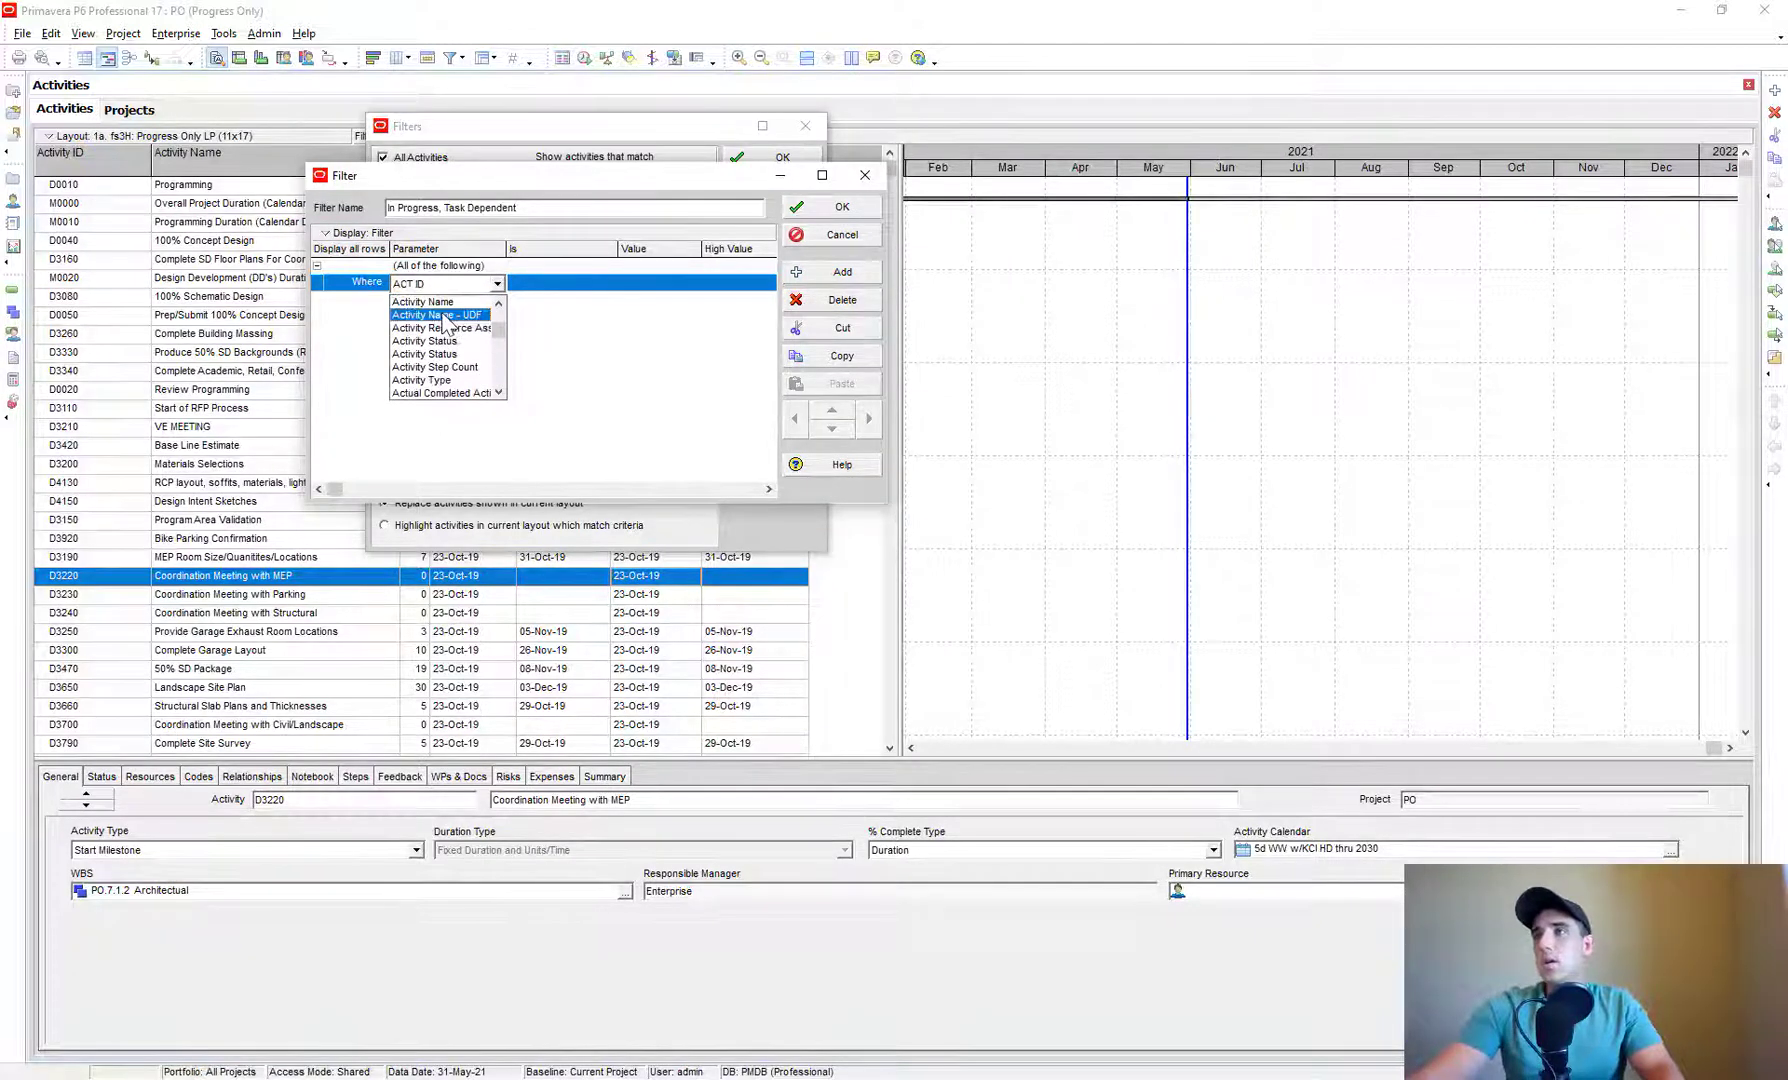
click(440, 354)
click(648, 283)
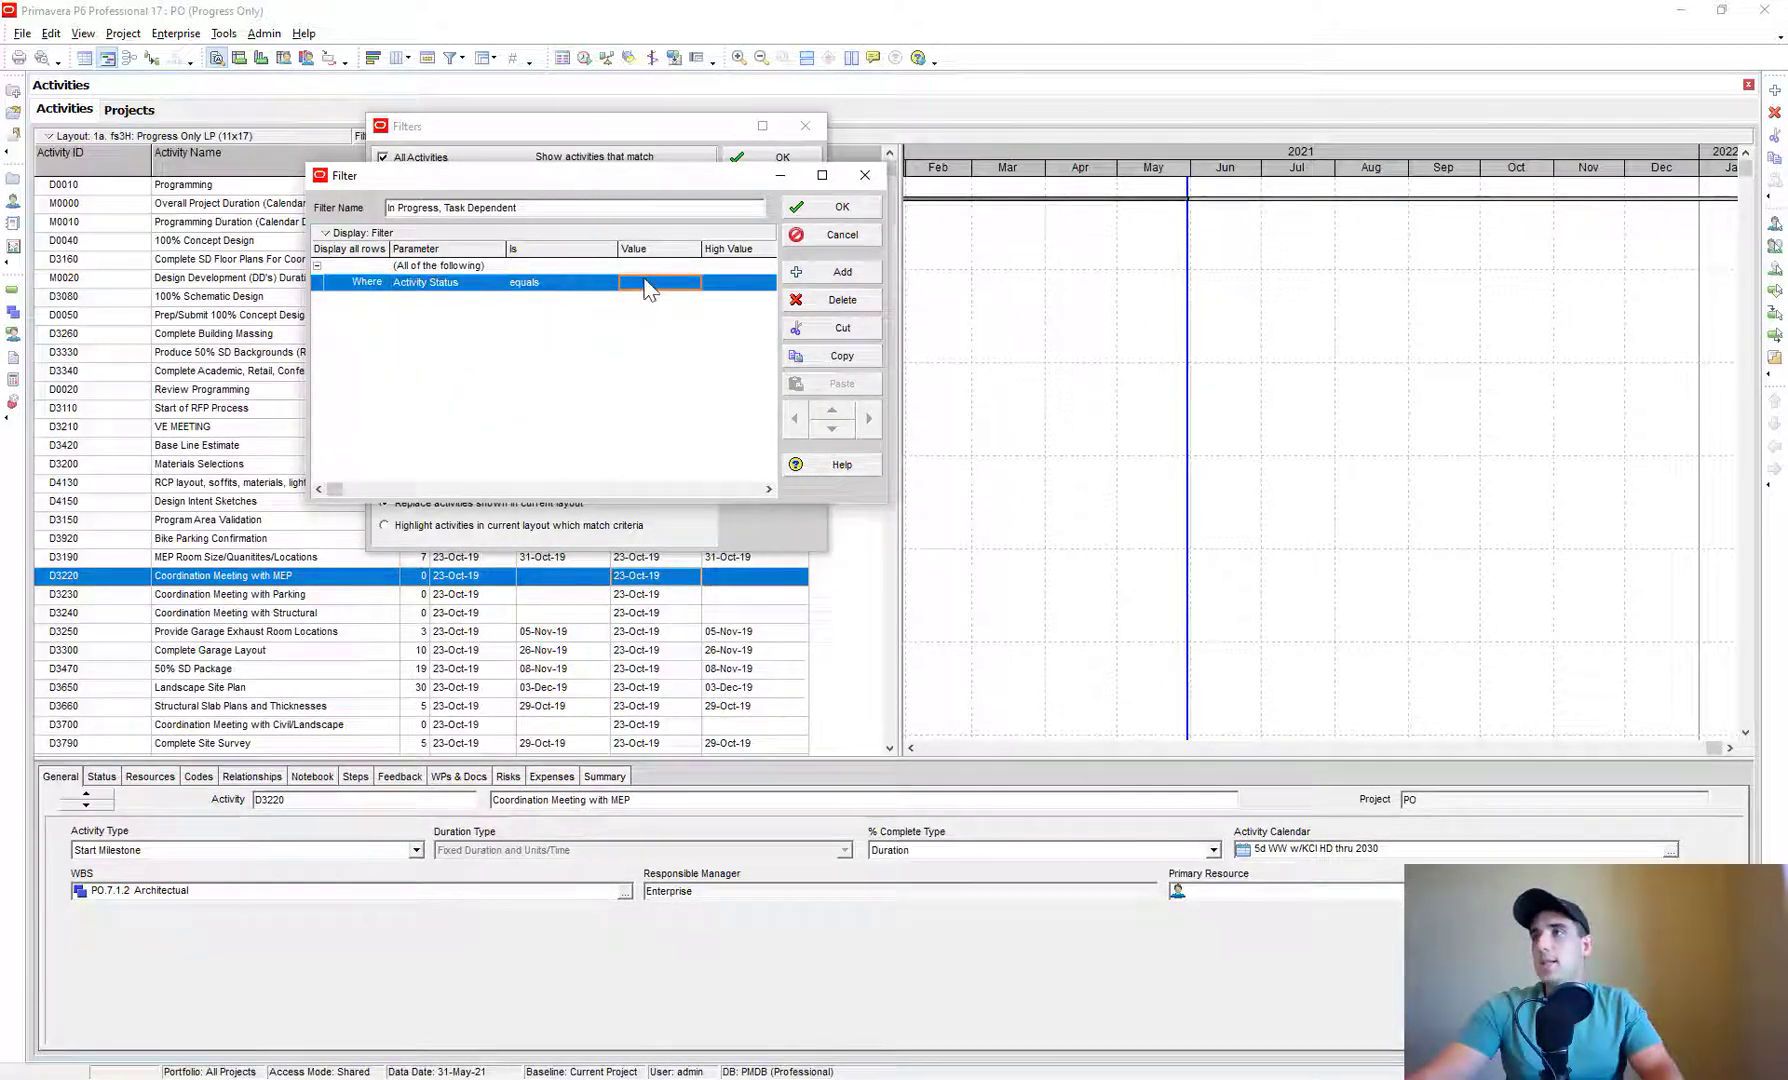
click(648, 285)
click(585, 283)
click(448, 284)
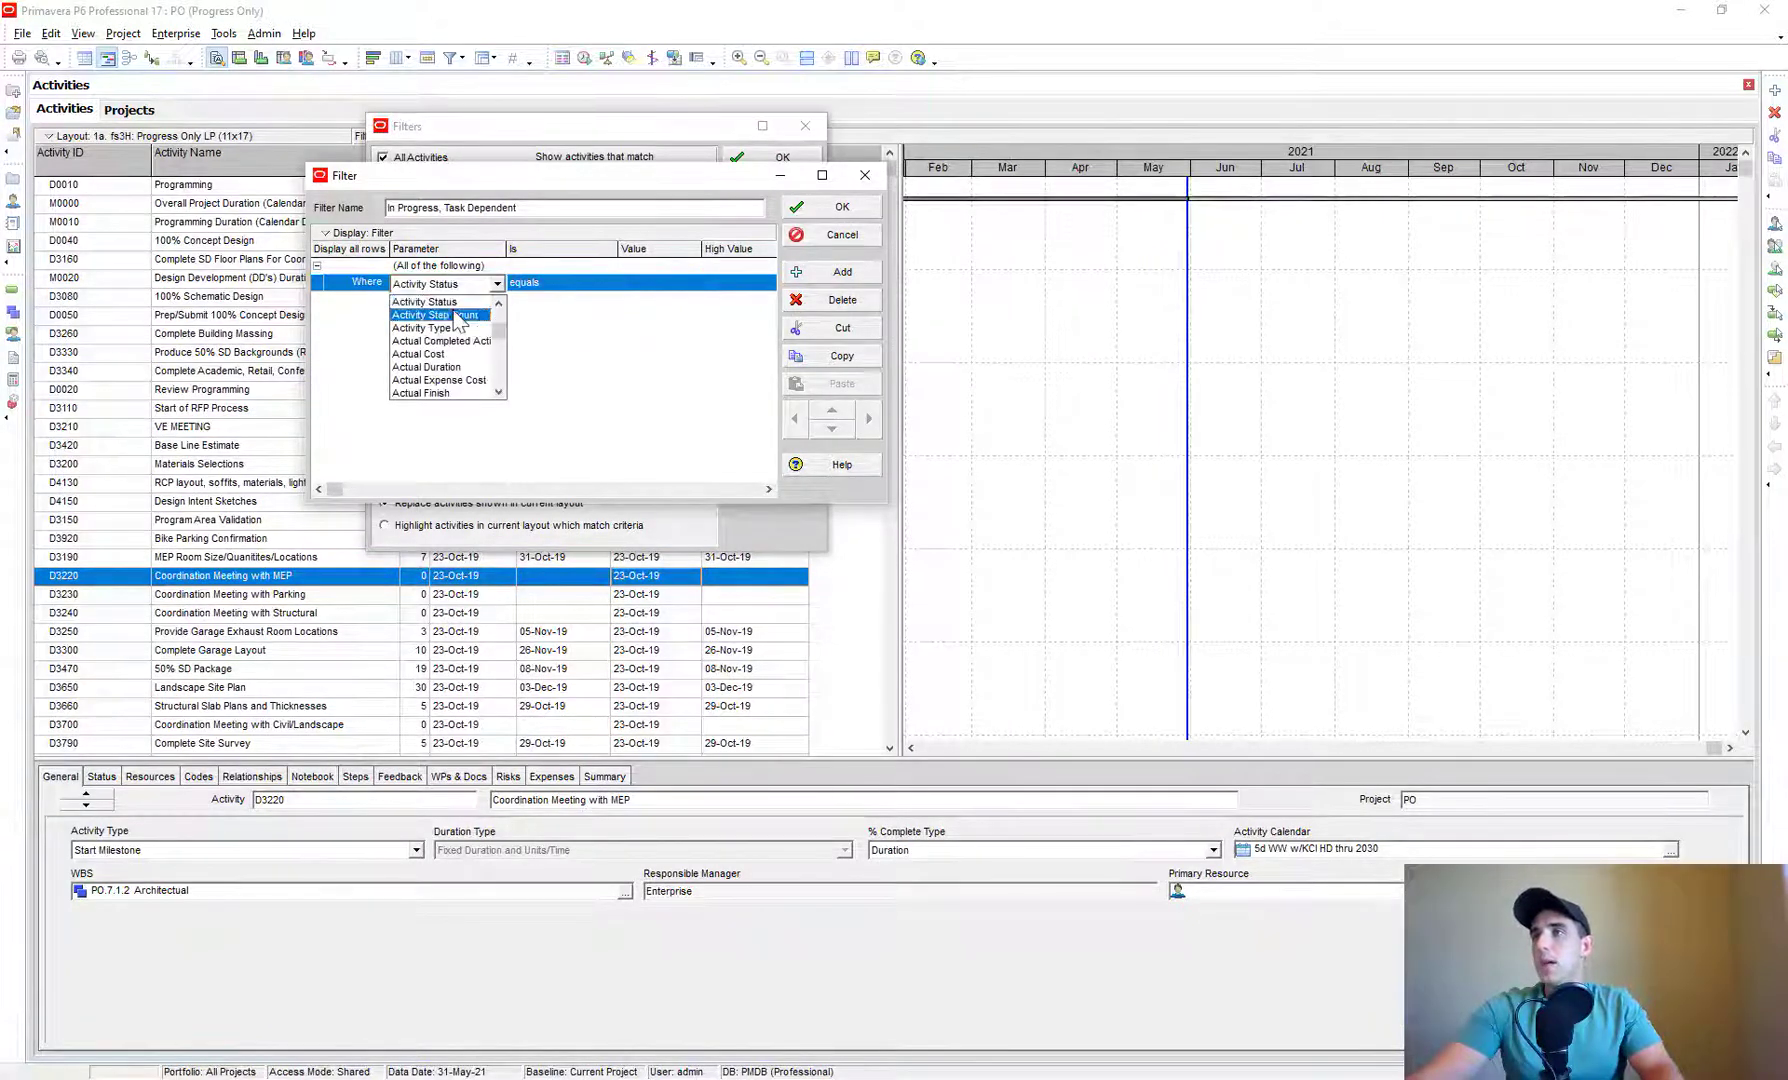
scroll(458, 316, up, 1)
click(461, 329)
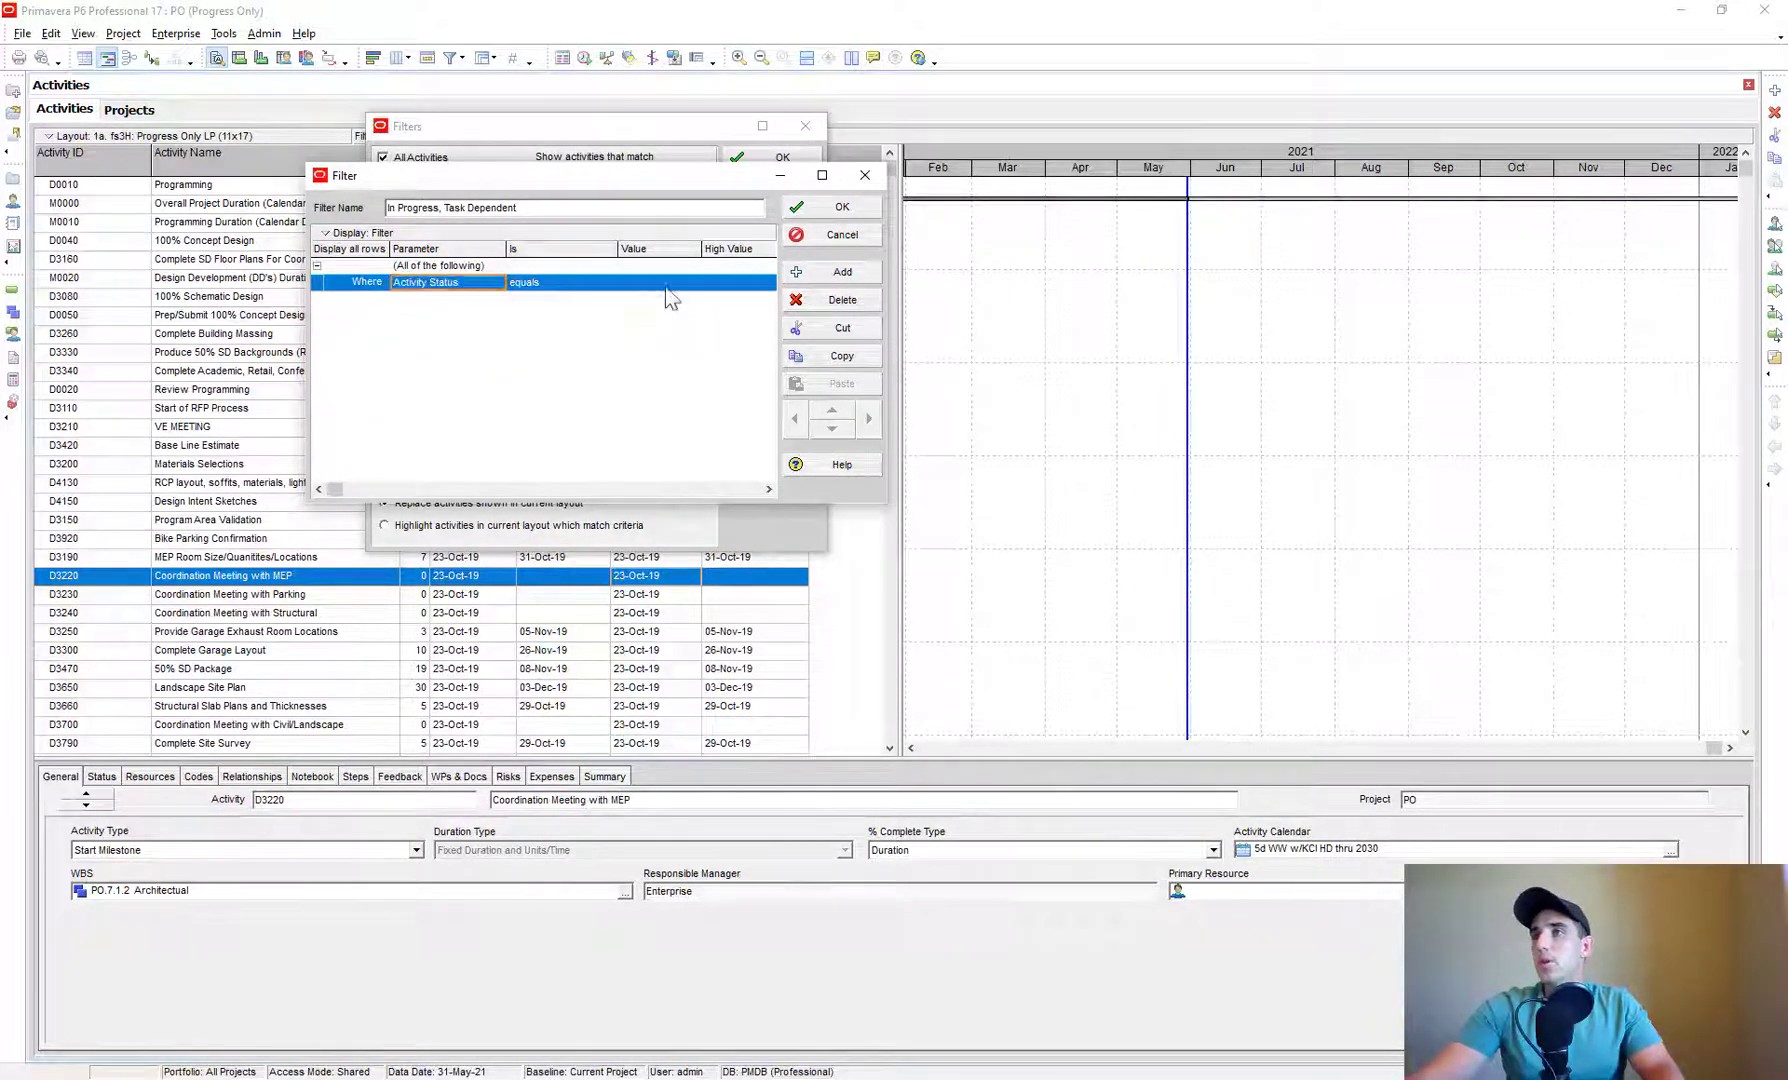
click(645, 283)
click(643, 282)
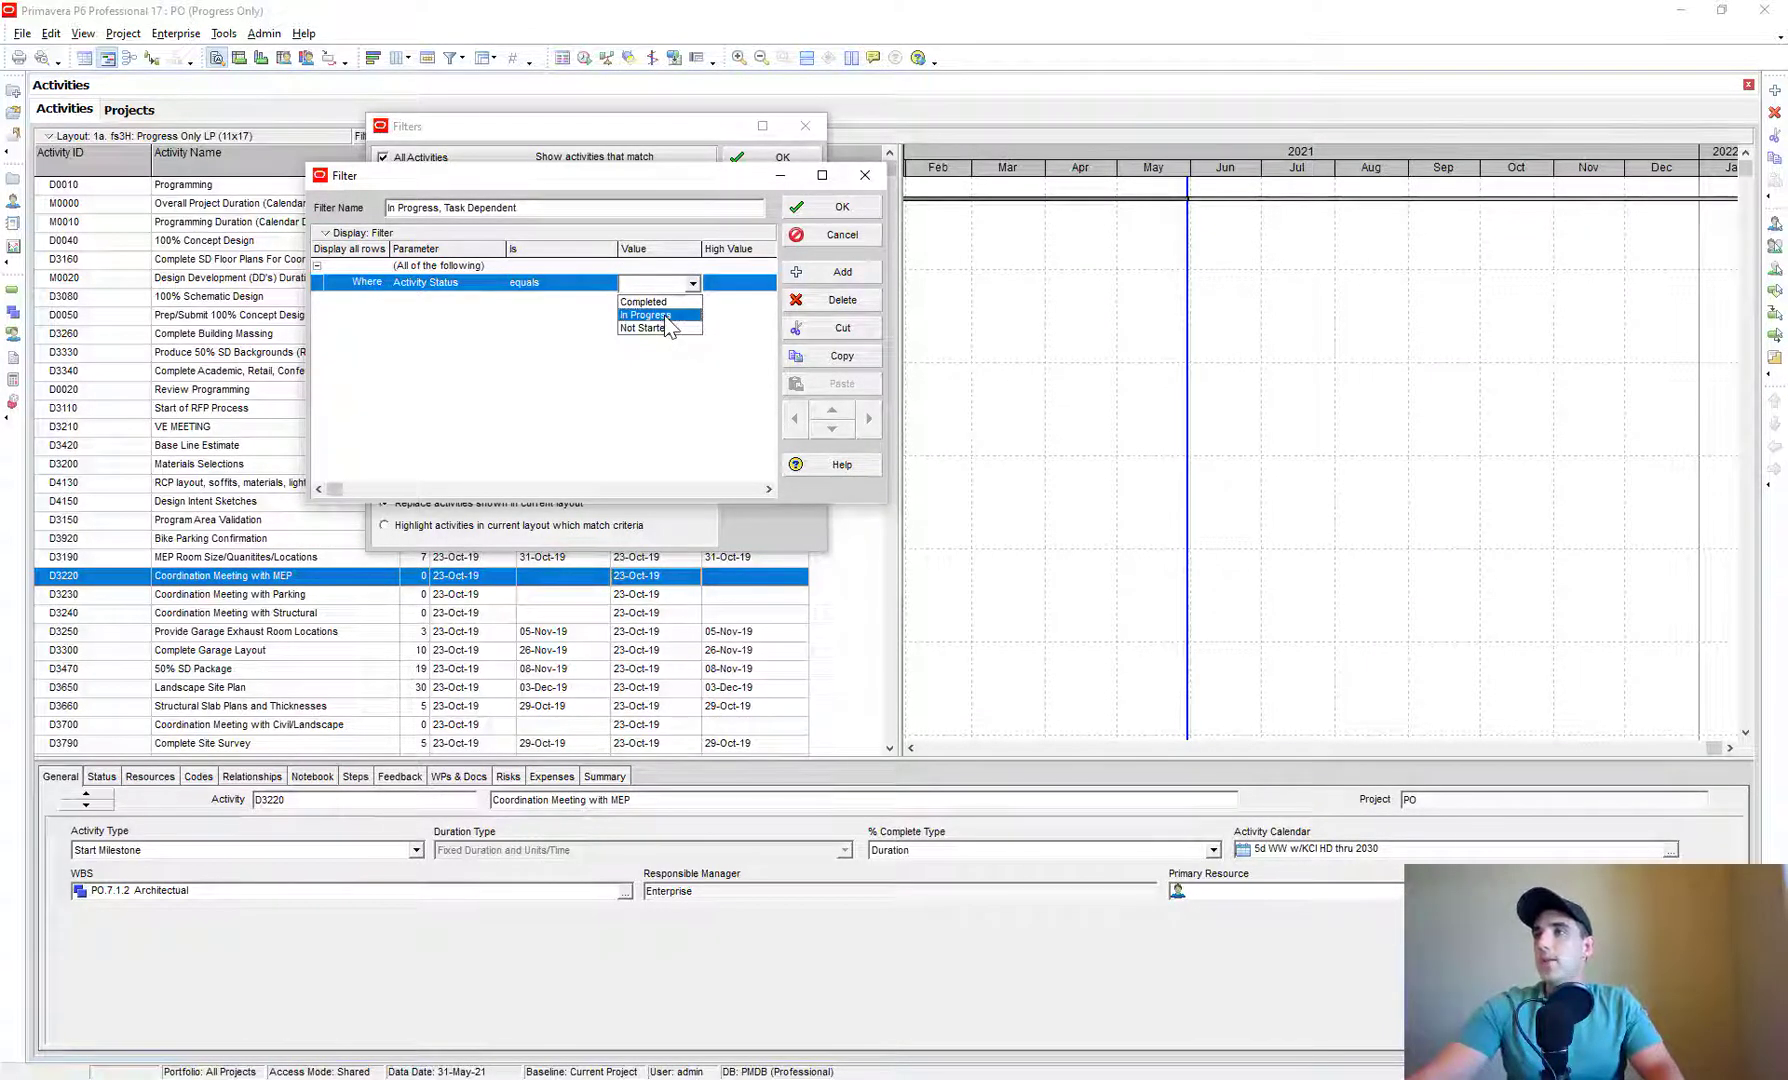
click(666, 317)
- Add a second filter condition where Activity Type equals Task Dependent
click(853, 277)
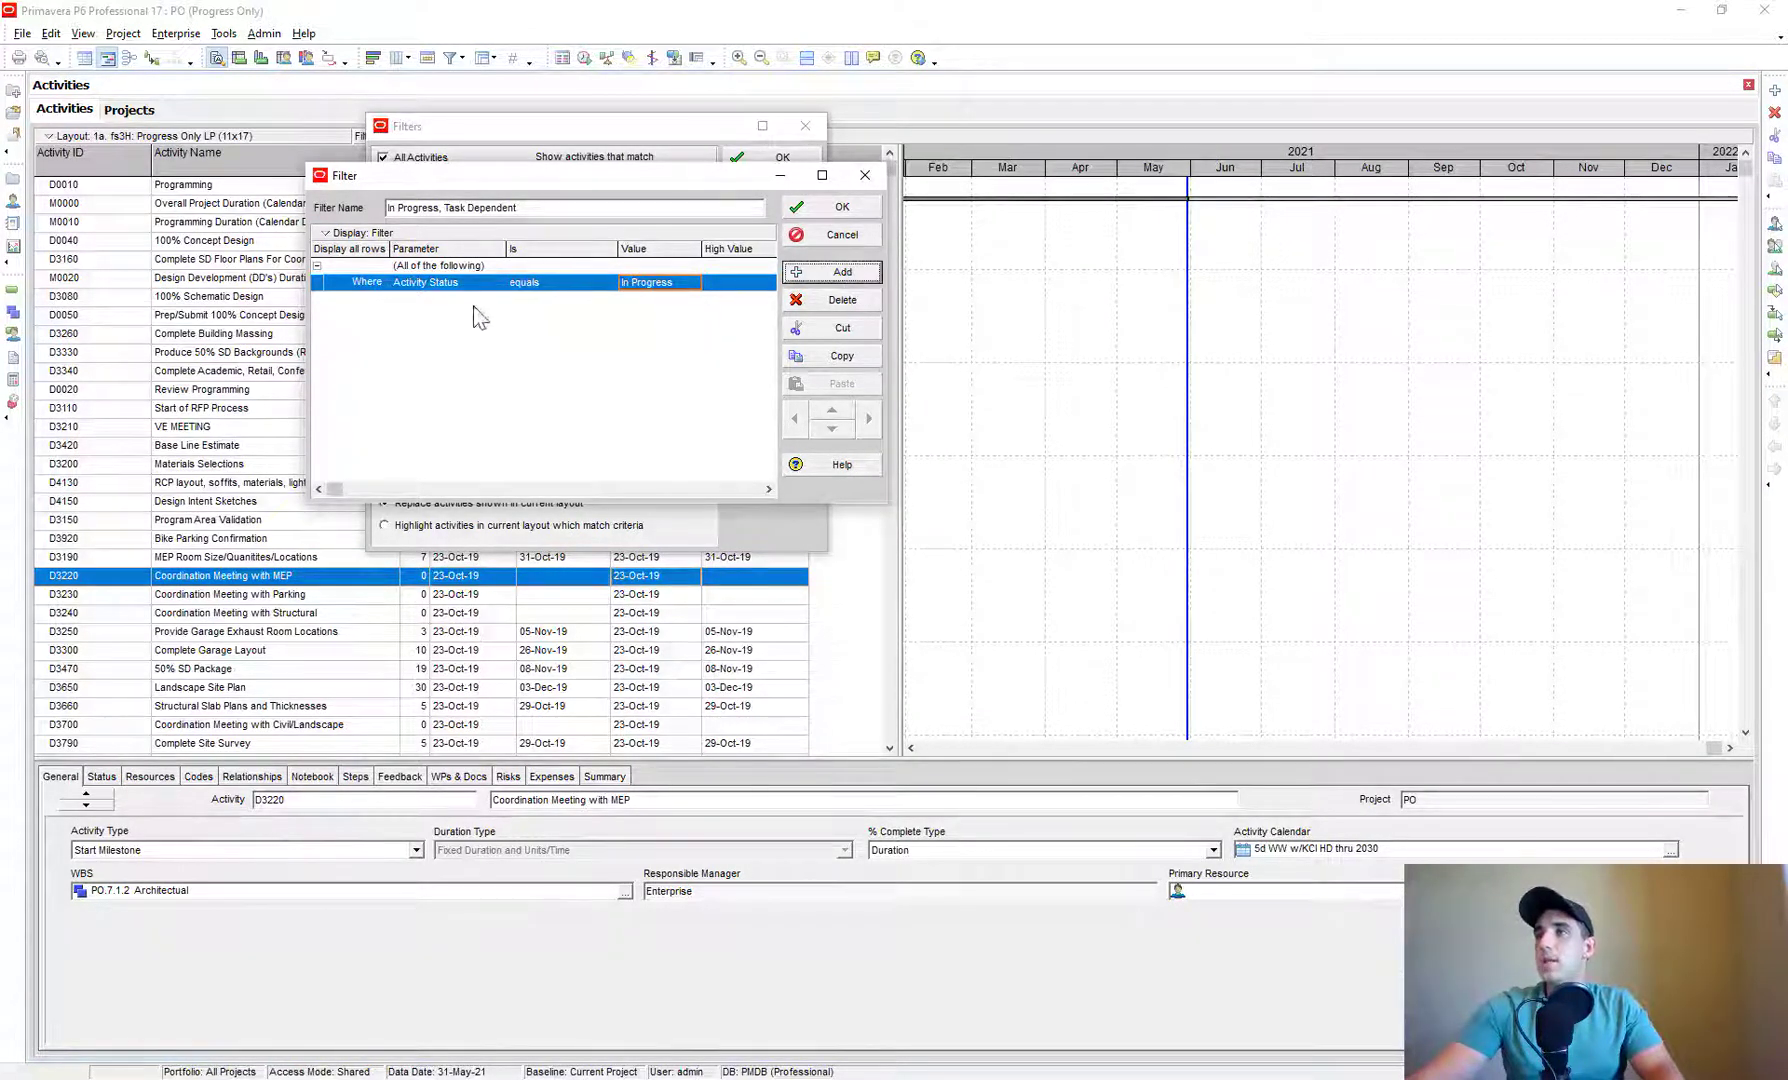
click(464, 301)
key(a)
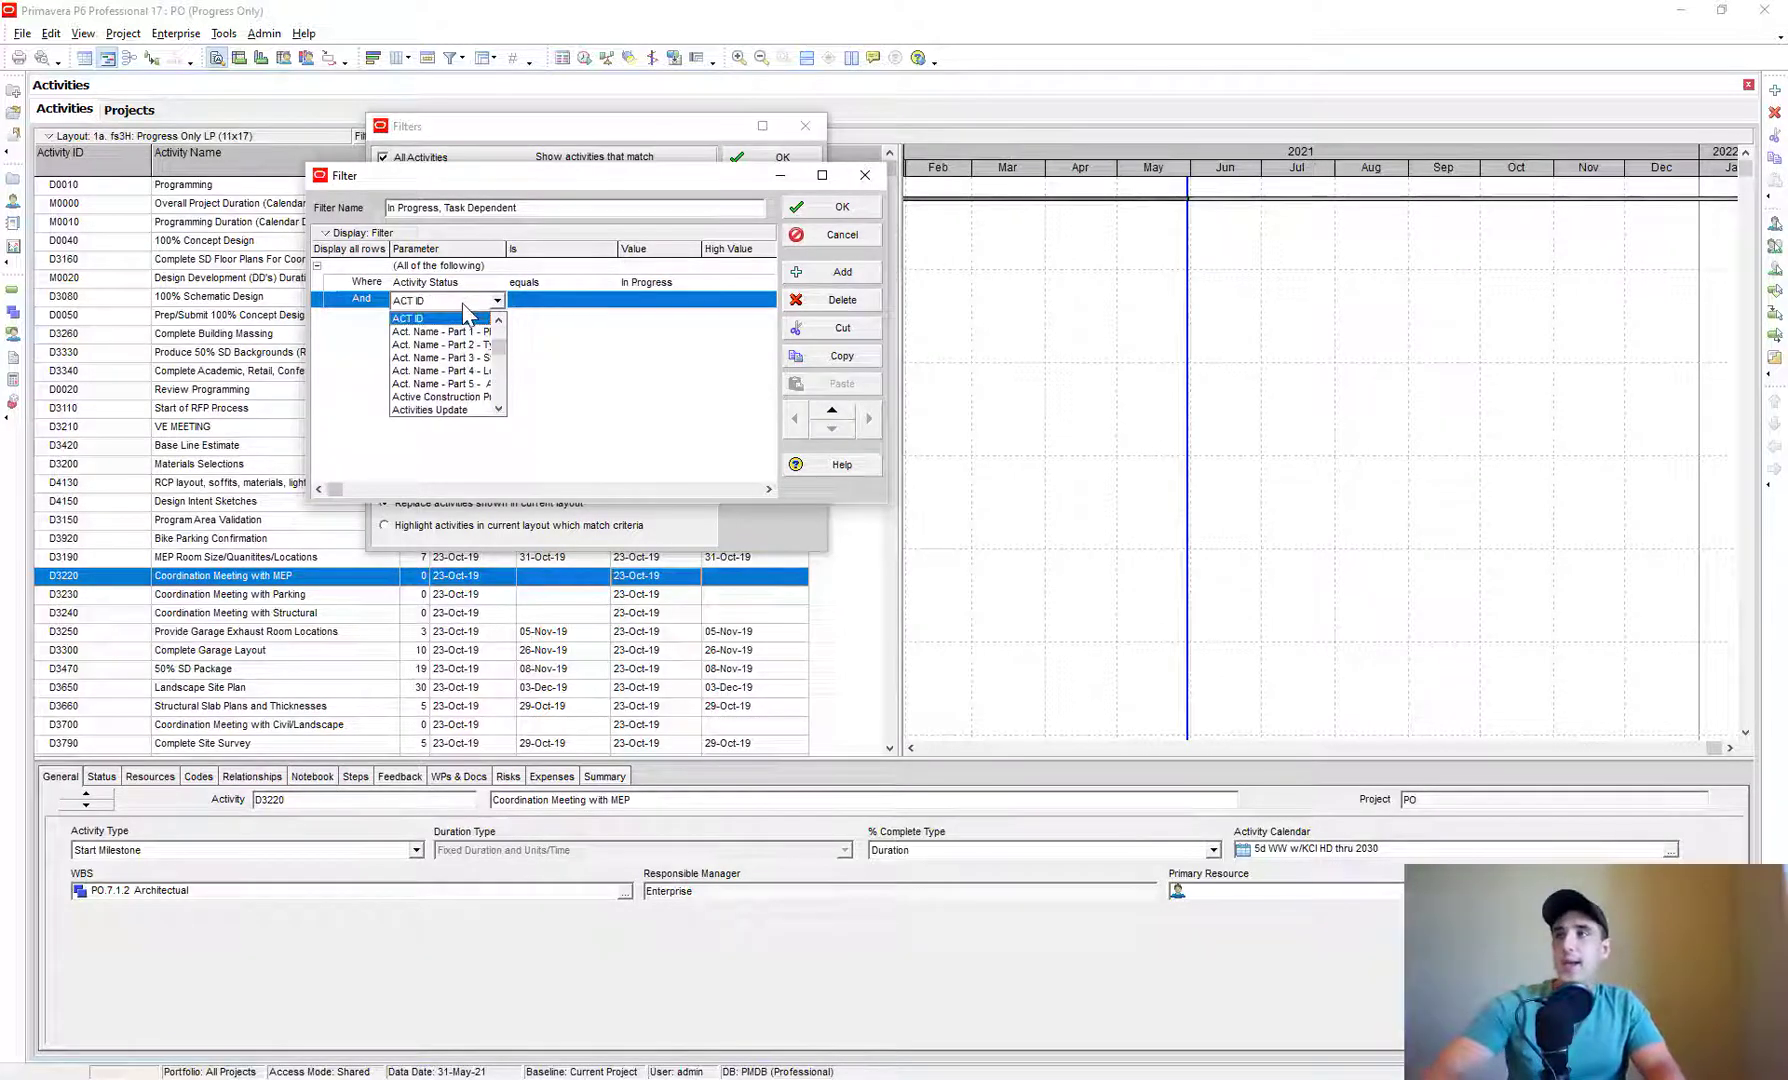
scroll(447, 345, down, 2)
scroll(447, 345, down, 5)
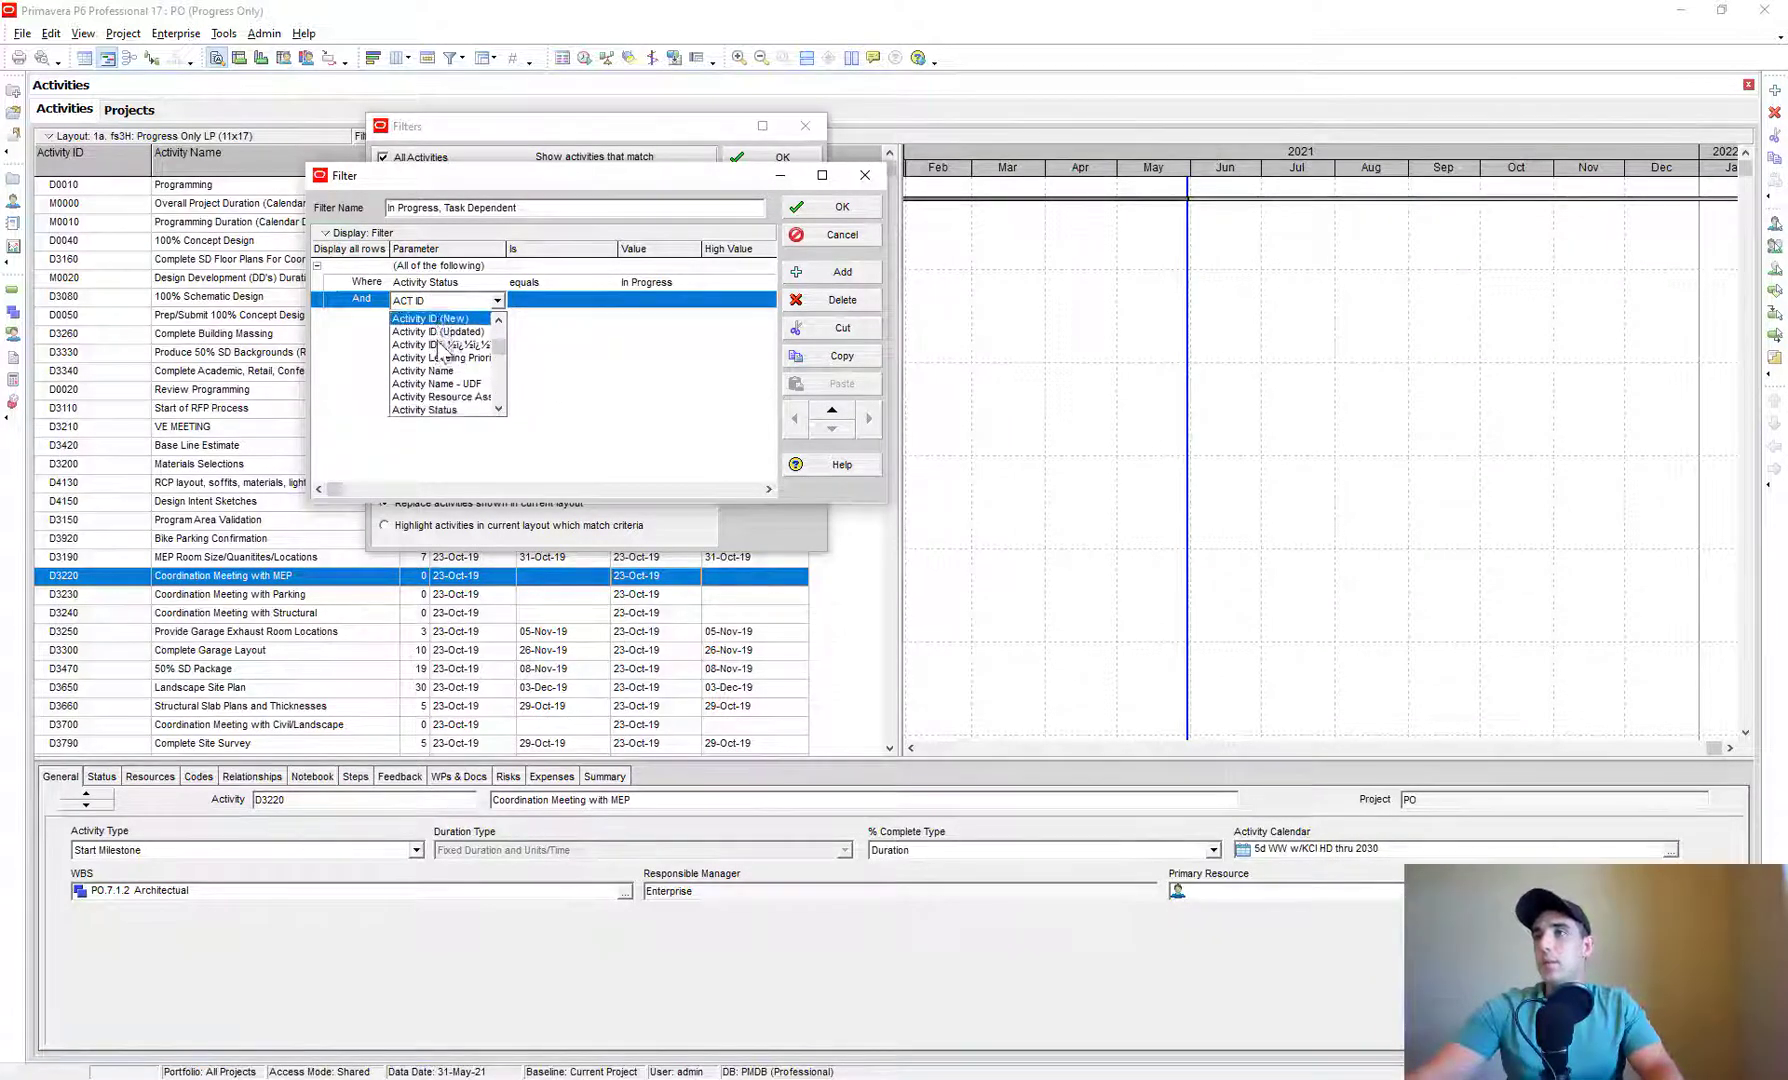
click(446, 320)
click(660, 301)
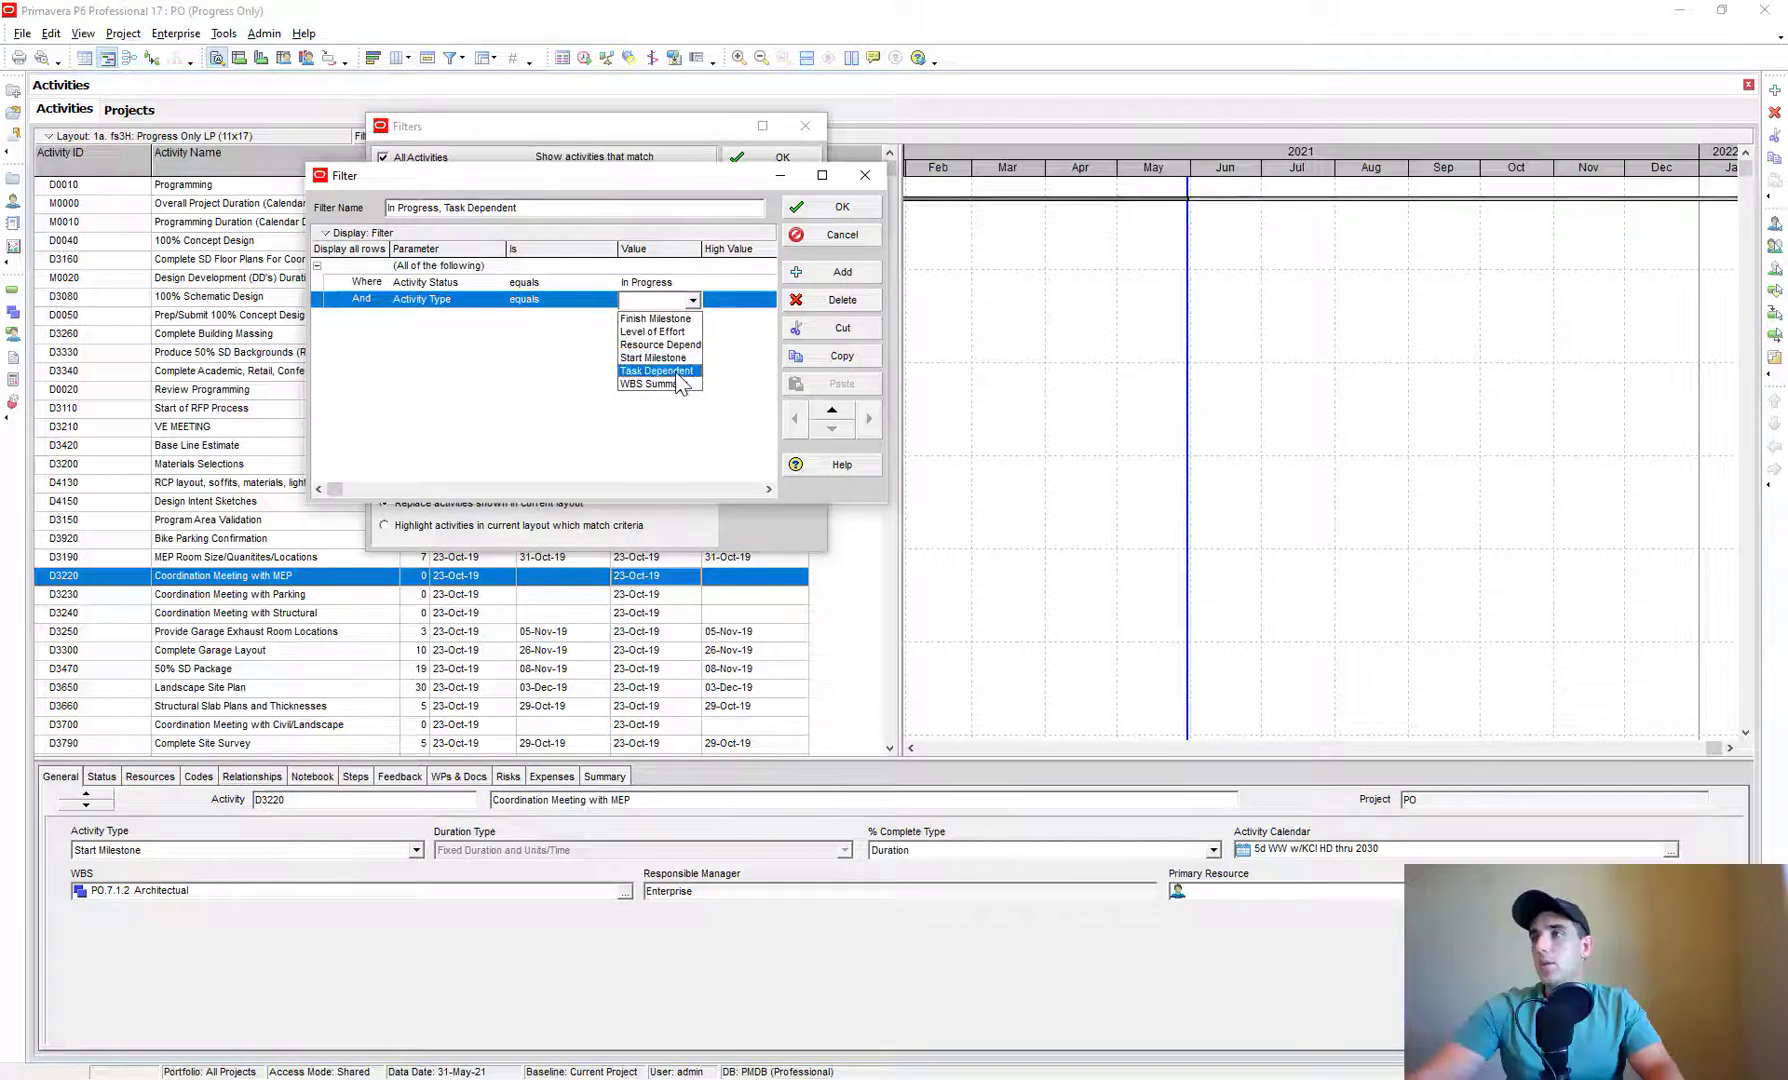
click(676, 372)
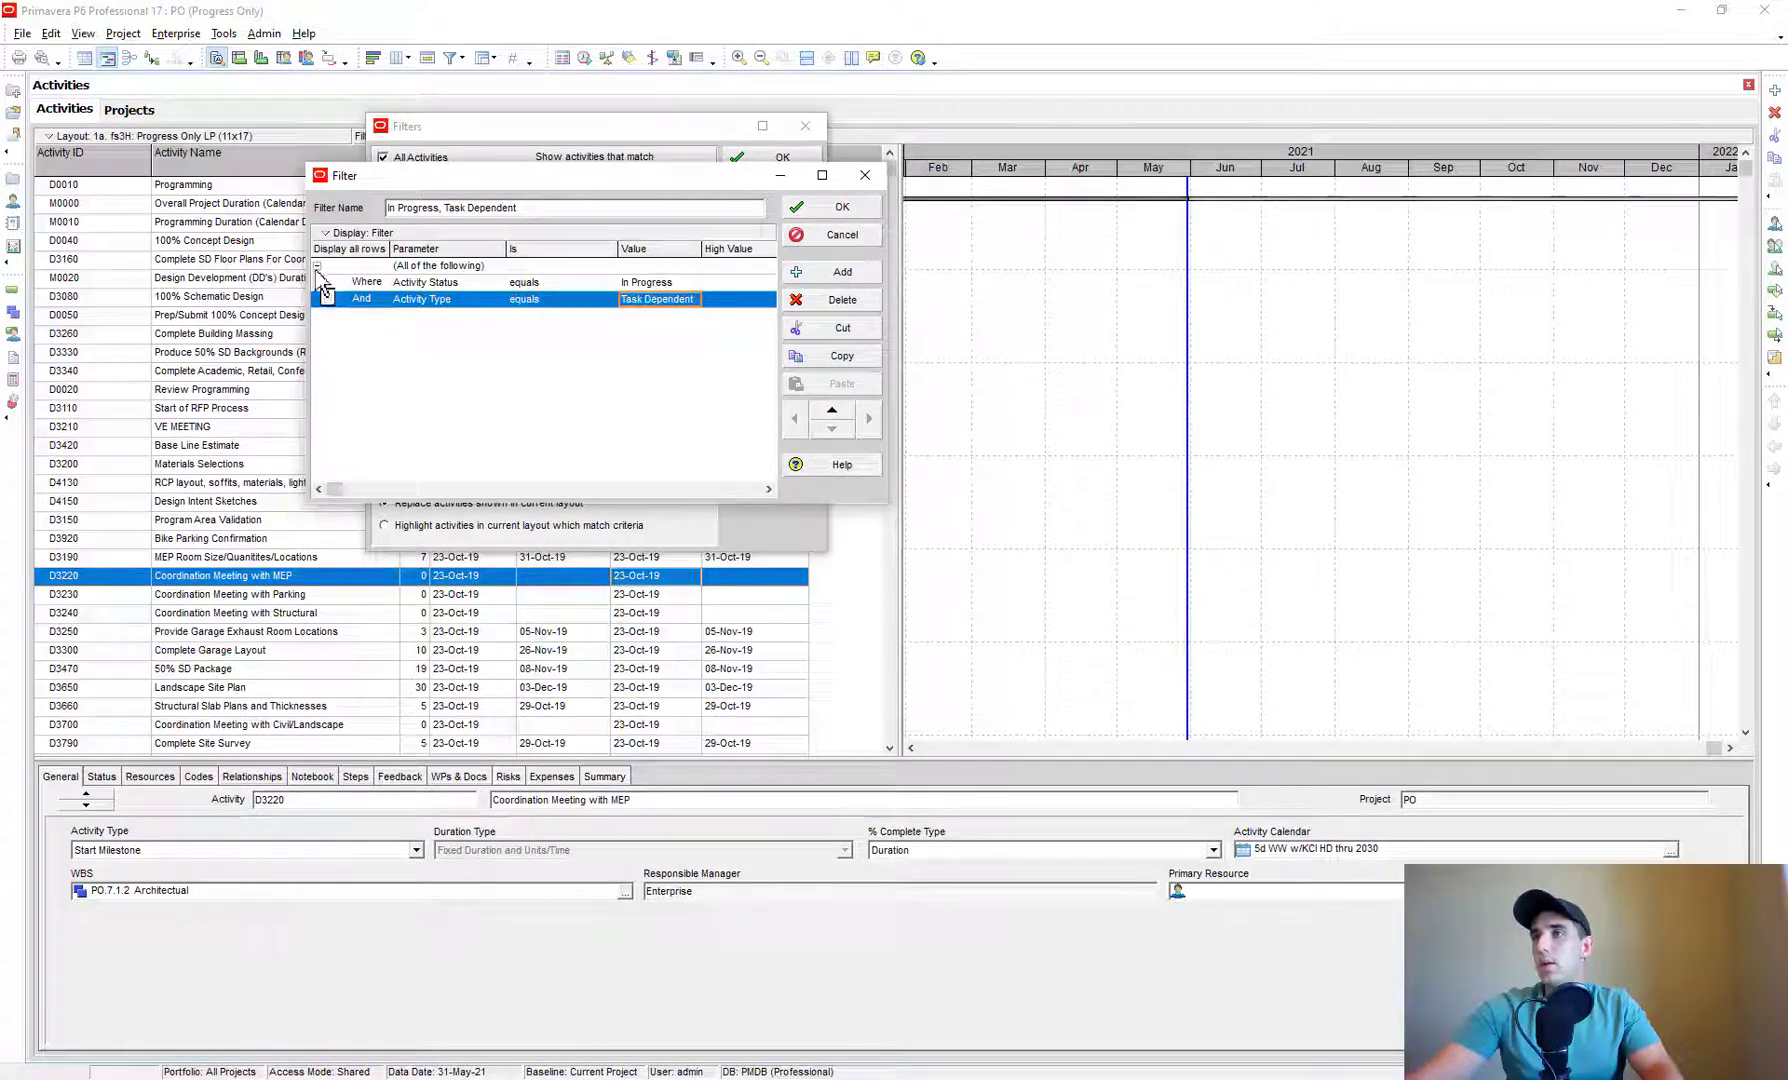
- Accept the filter definition with all conditions required and apply it to the activity layout
click(427, 268)
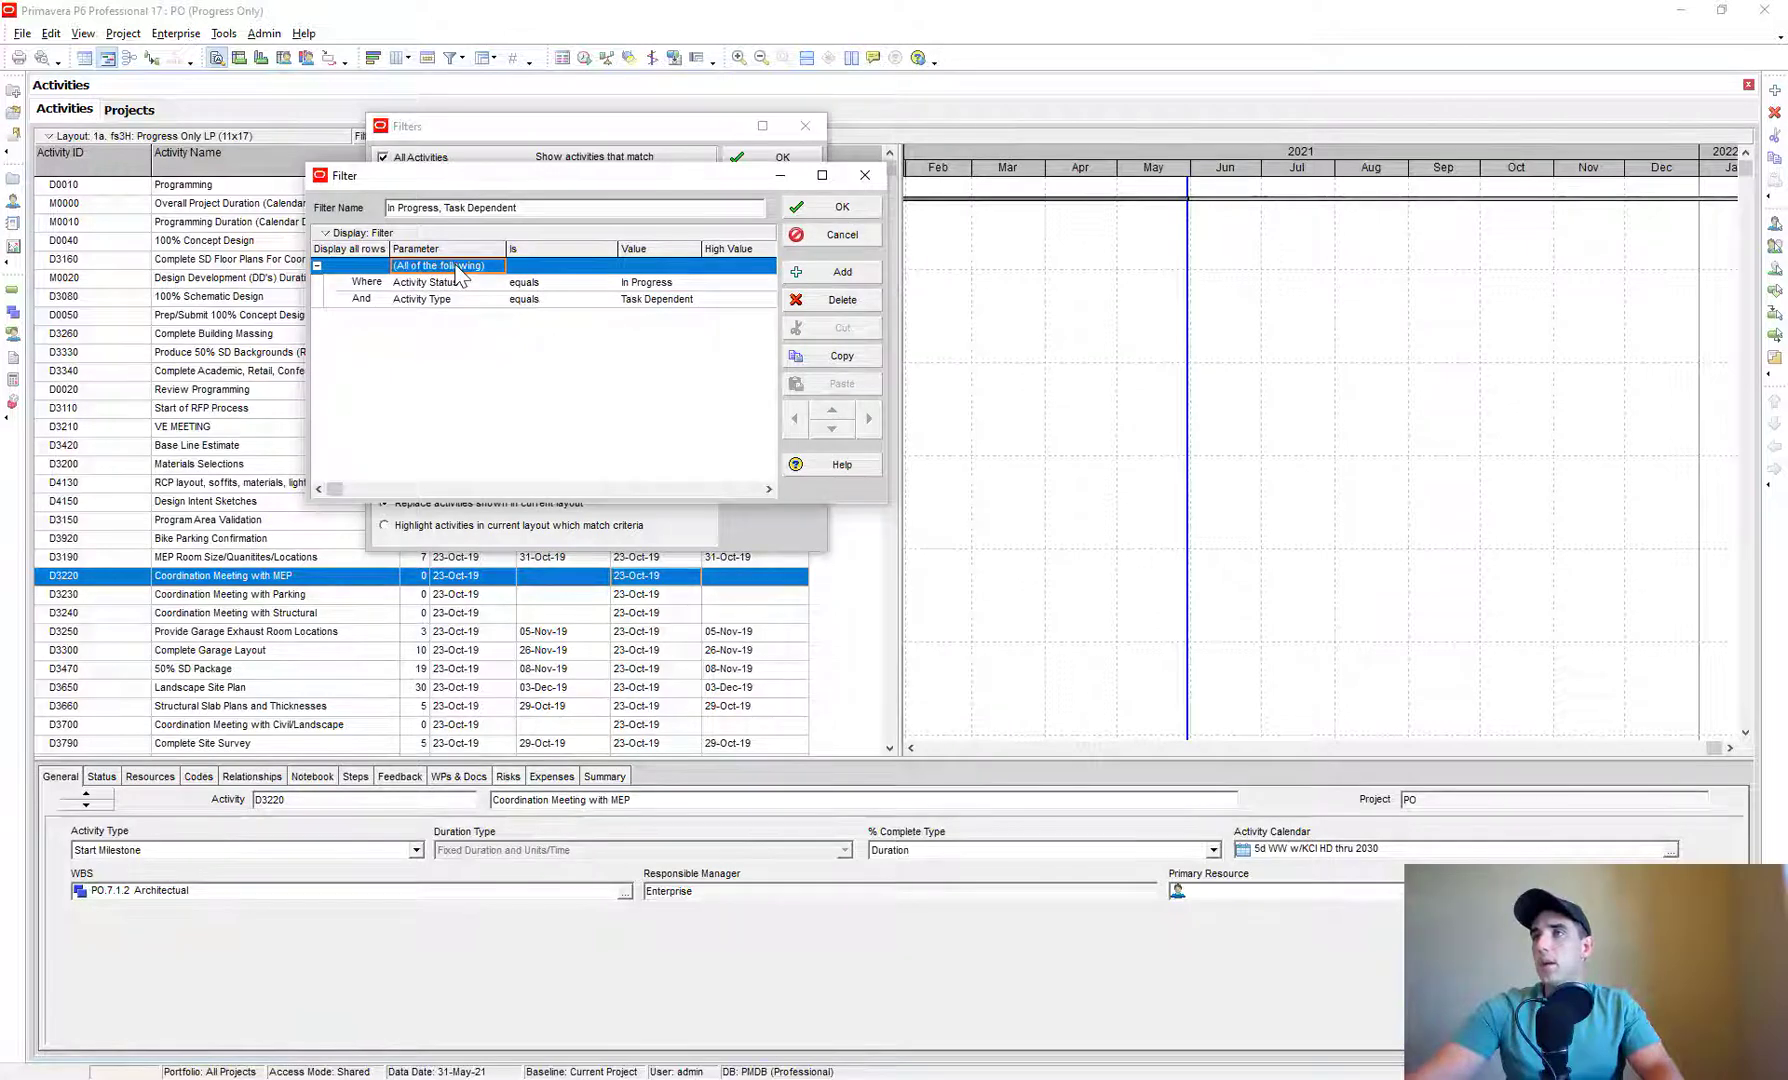
click(868, 208)
click(800, 224)
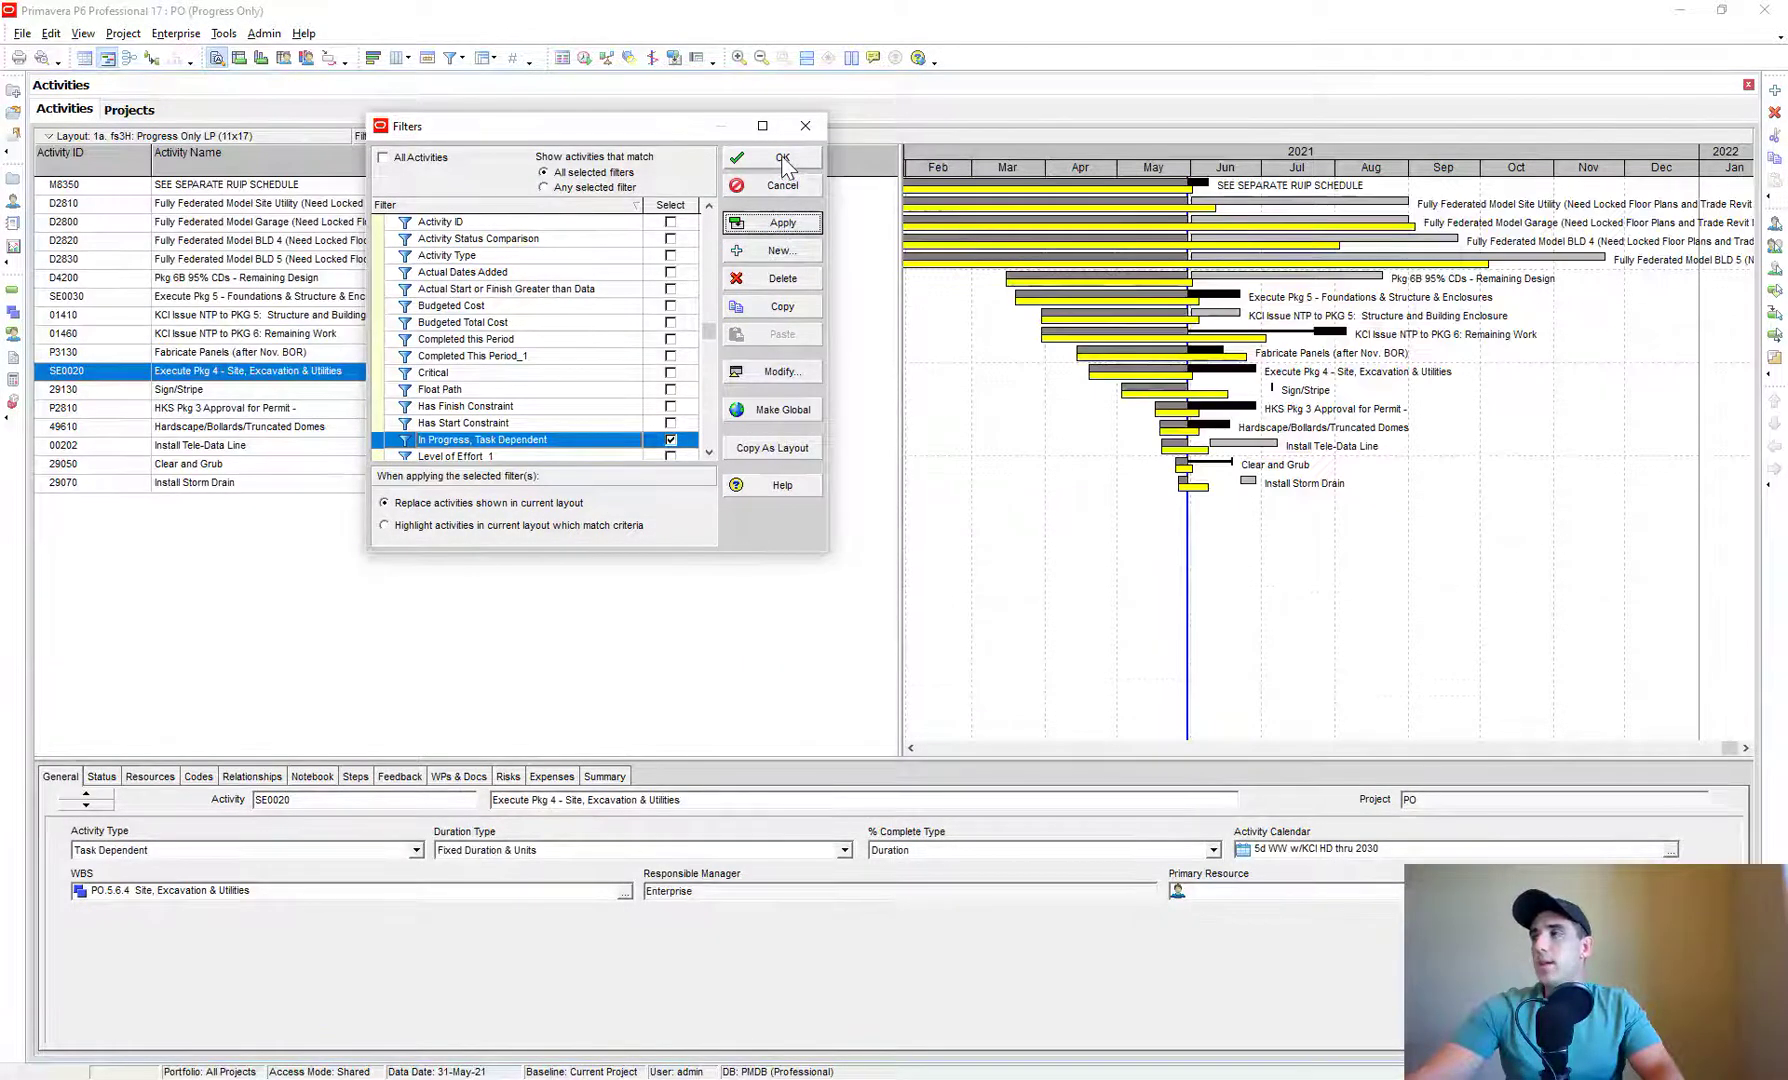
click(782, 158)
- Add the Remaining Duration and BL1 Remaining Duration columns to the activity table and widen the table to show both
right_click(420, 222)
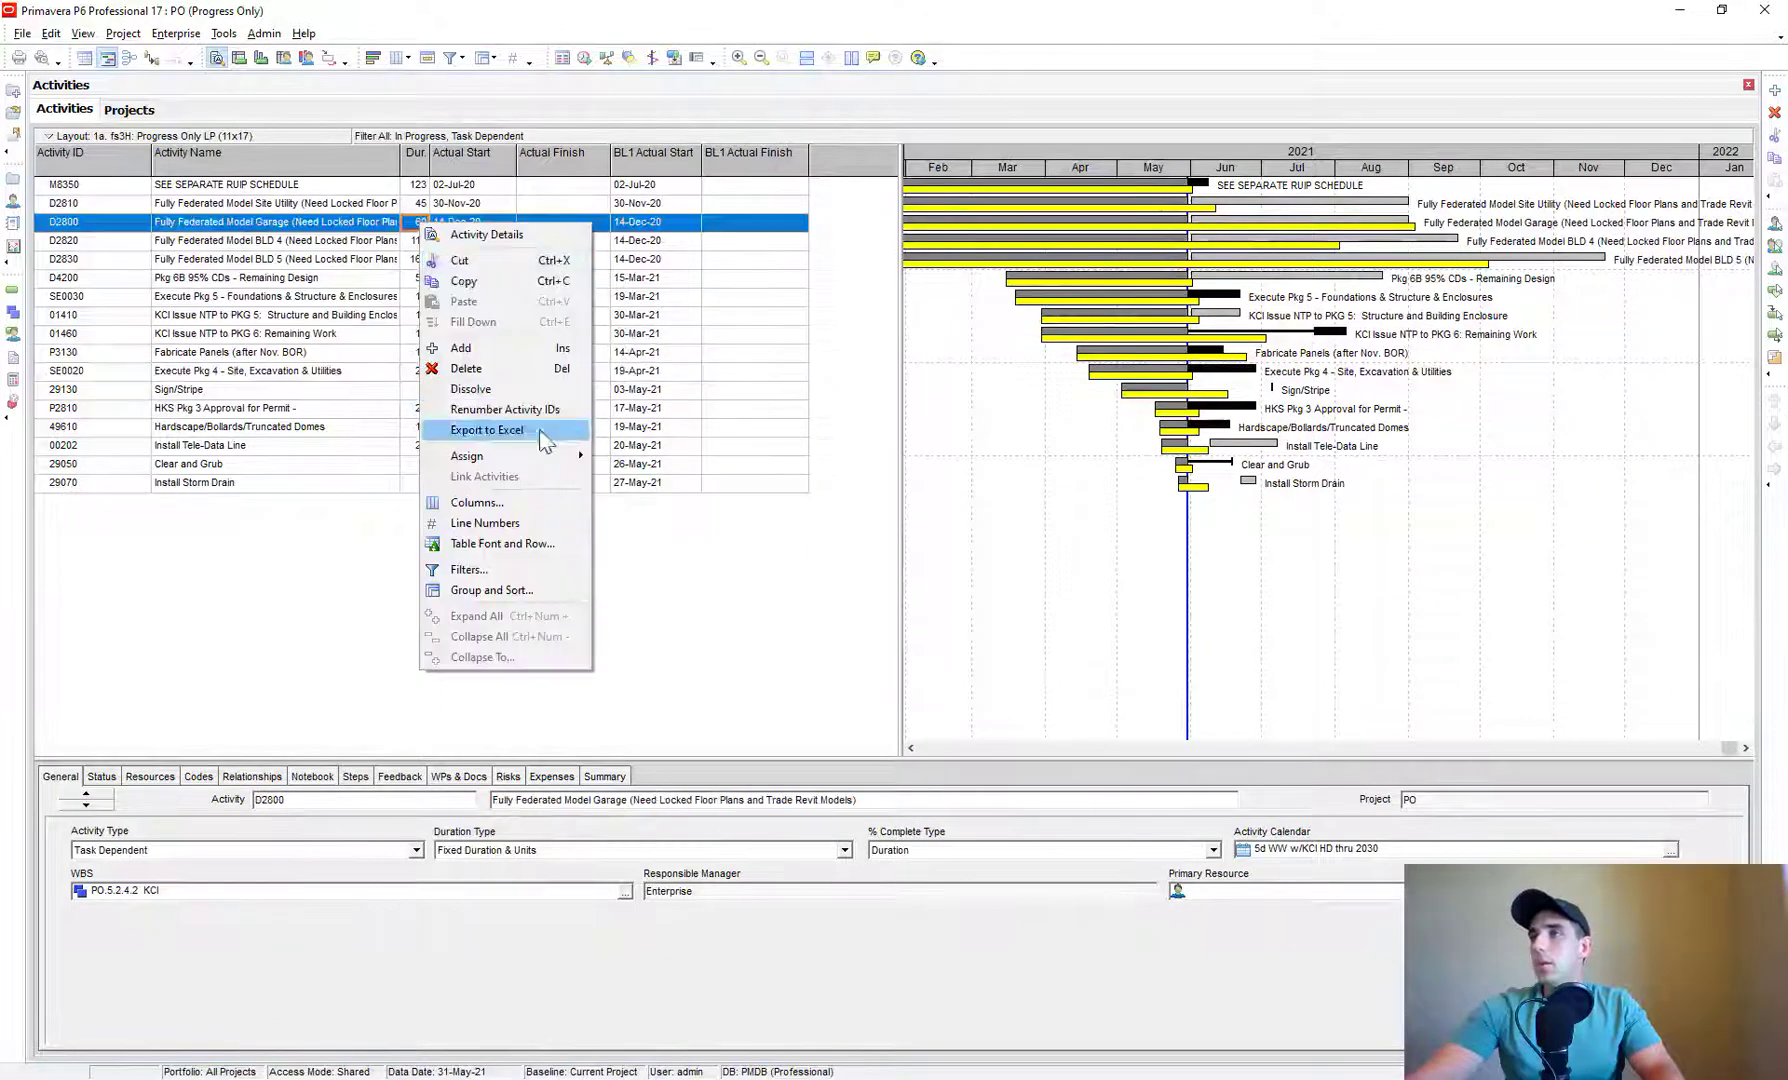
click(476, 502)
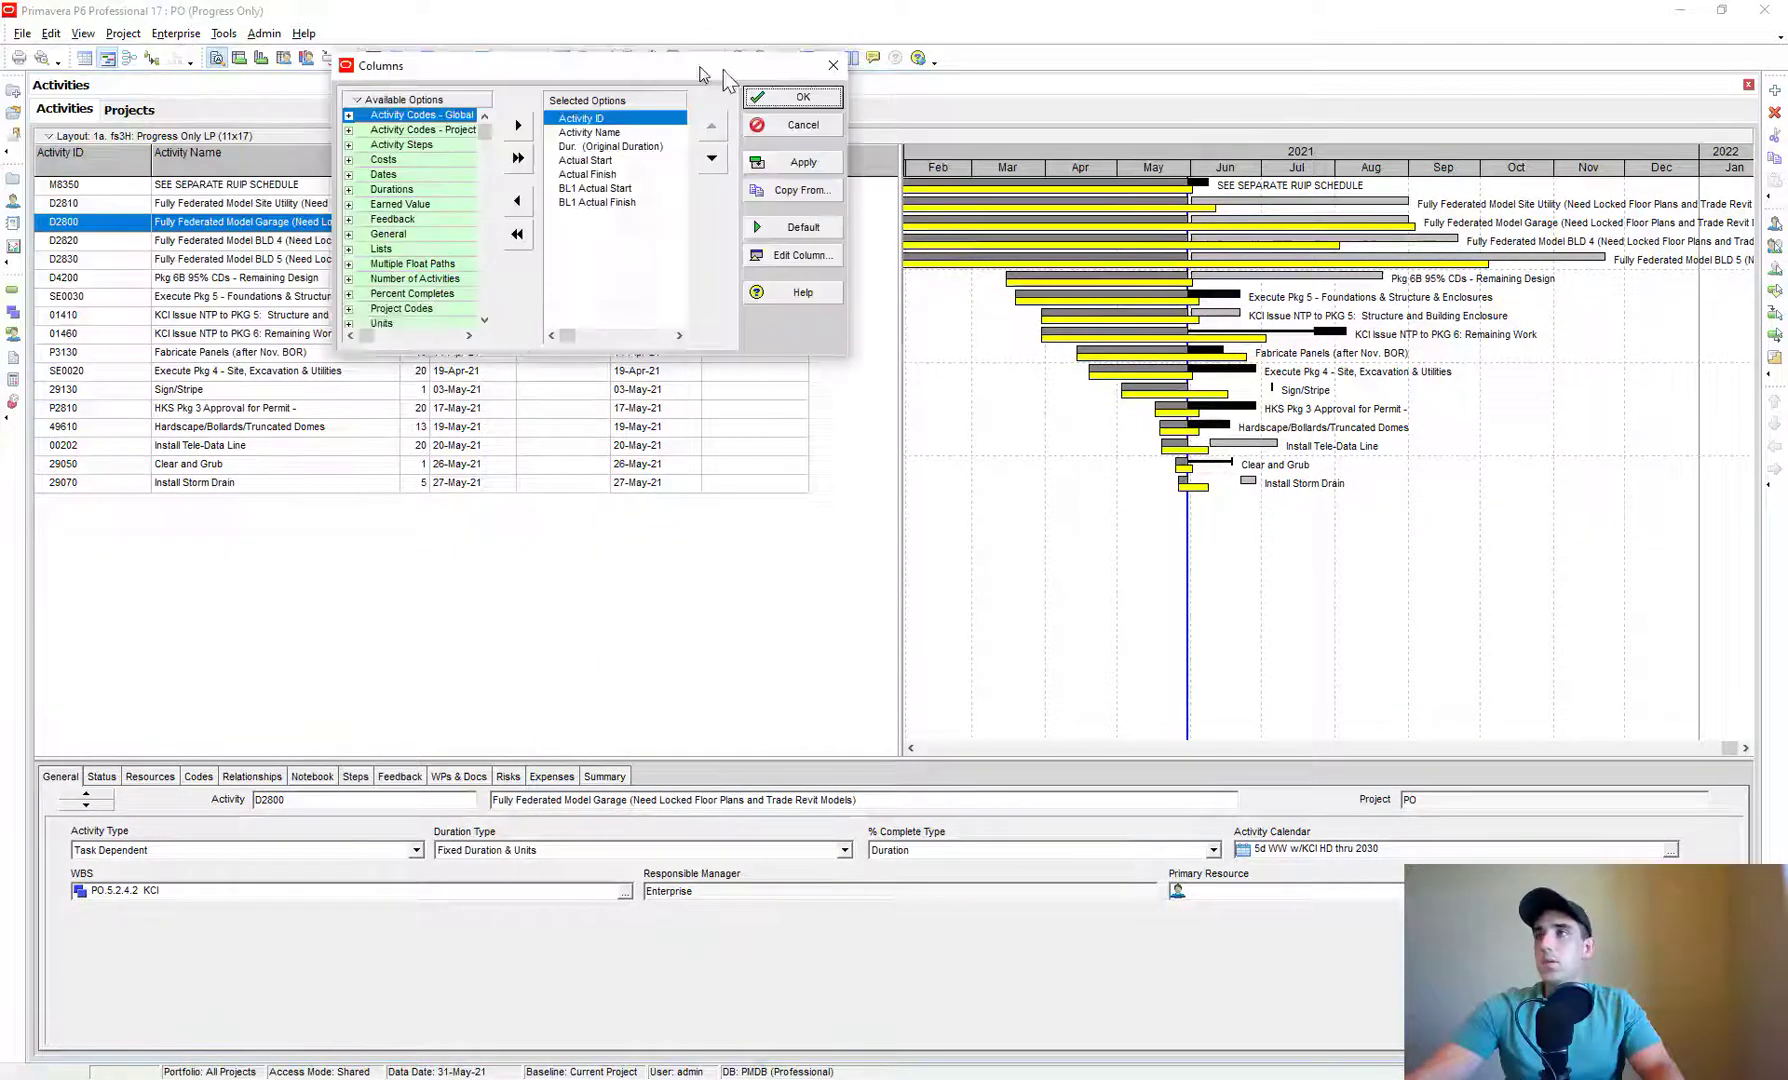
drag(725, 80, 758, 85)
click(630, 207)
click(420, 194)
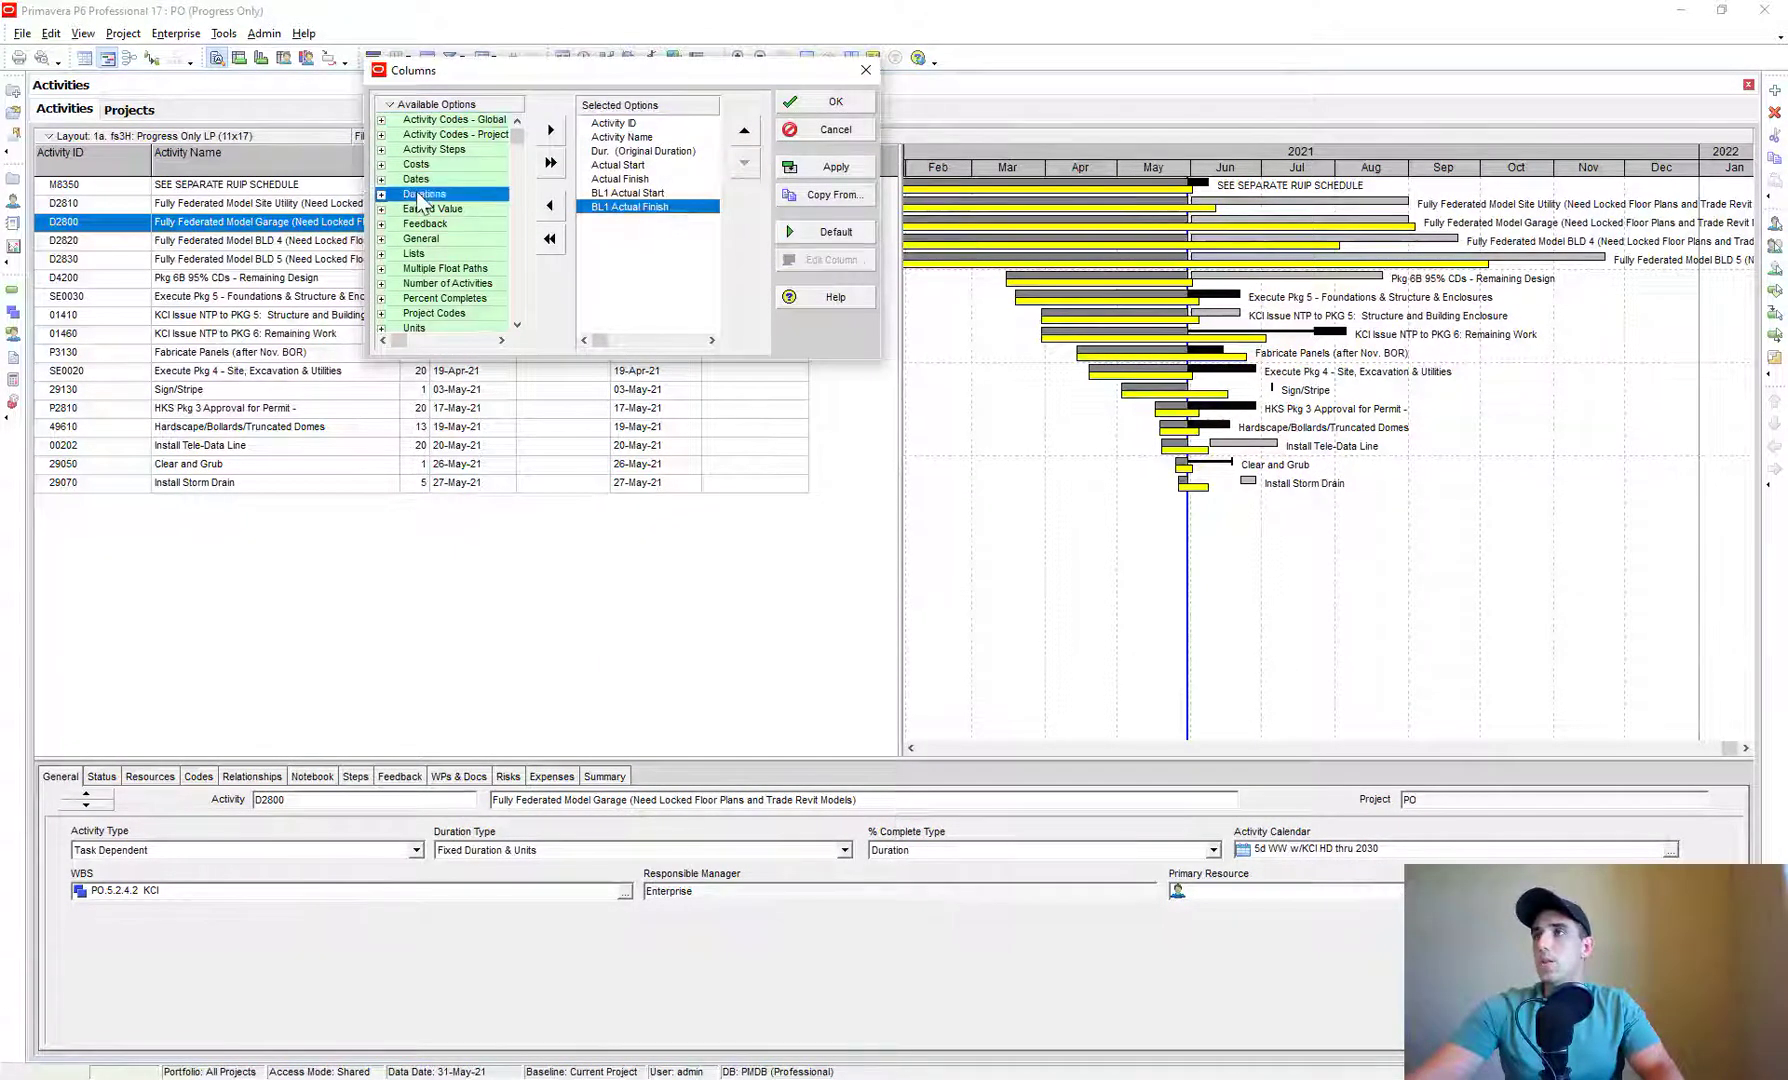
double_click(420, 196)
click(462, 262)
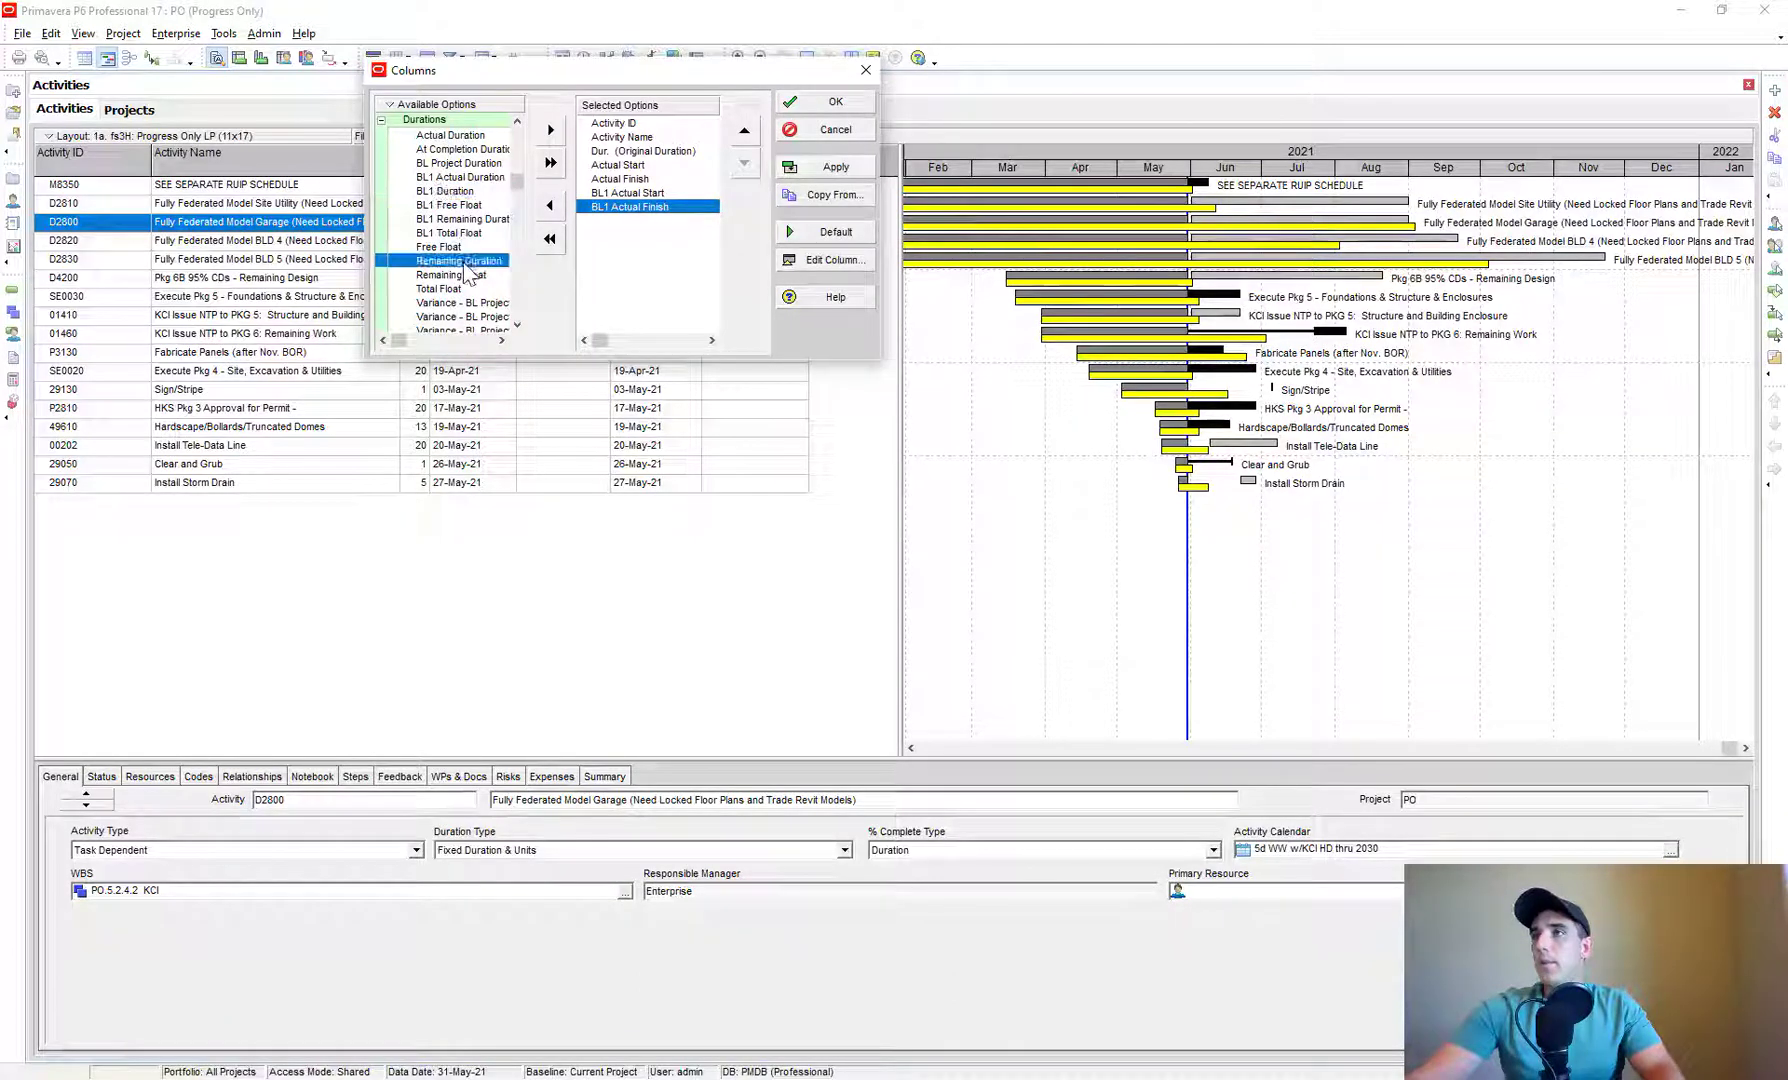
double_click(464, 262)
double_click(471, 220)
click(830, 167)
click(835, 102)
drag(897, 168, 1077, 168)
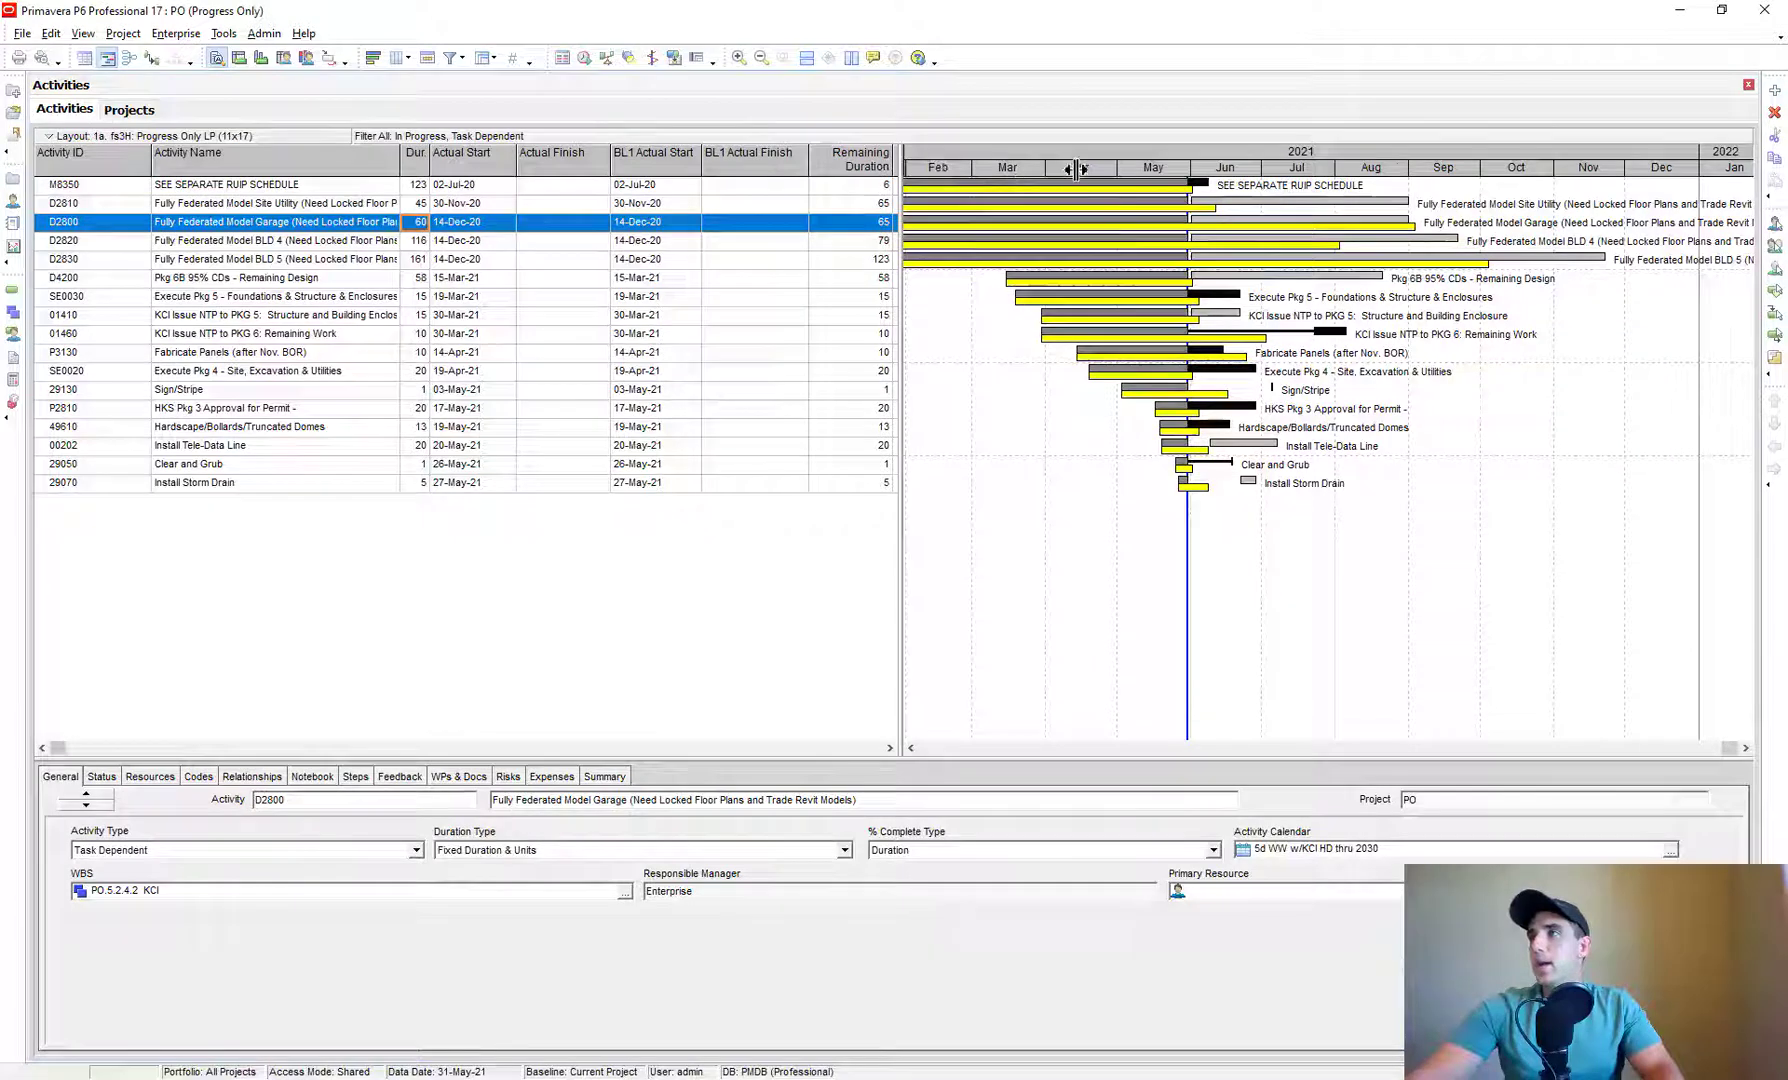
- Set Remaining Duration to match the BL1 value: 1 for M8350, 9 for D2810 and 68 for D2800
click(868, 186)
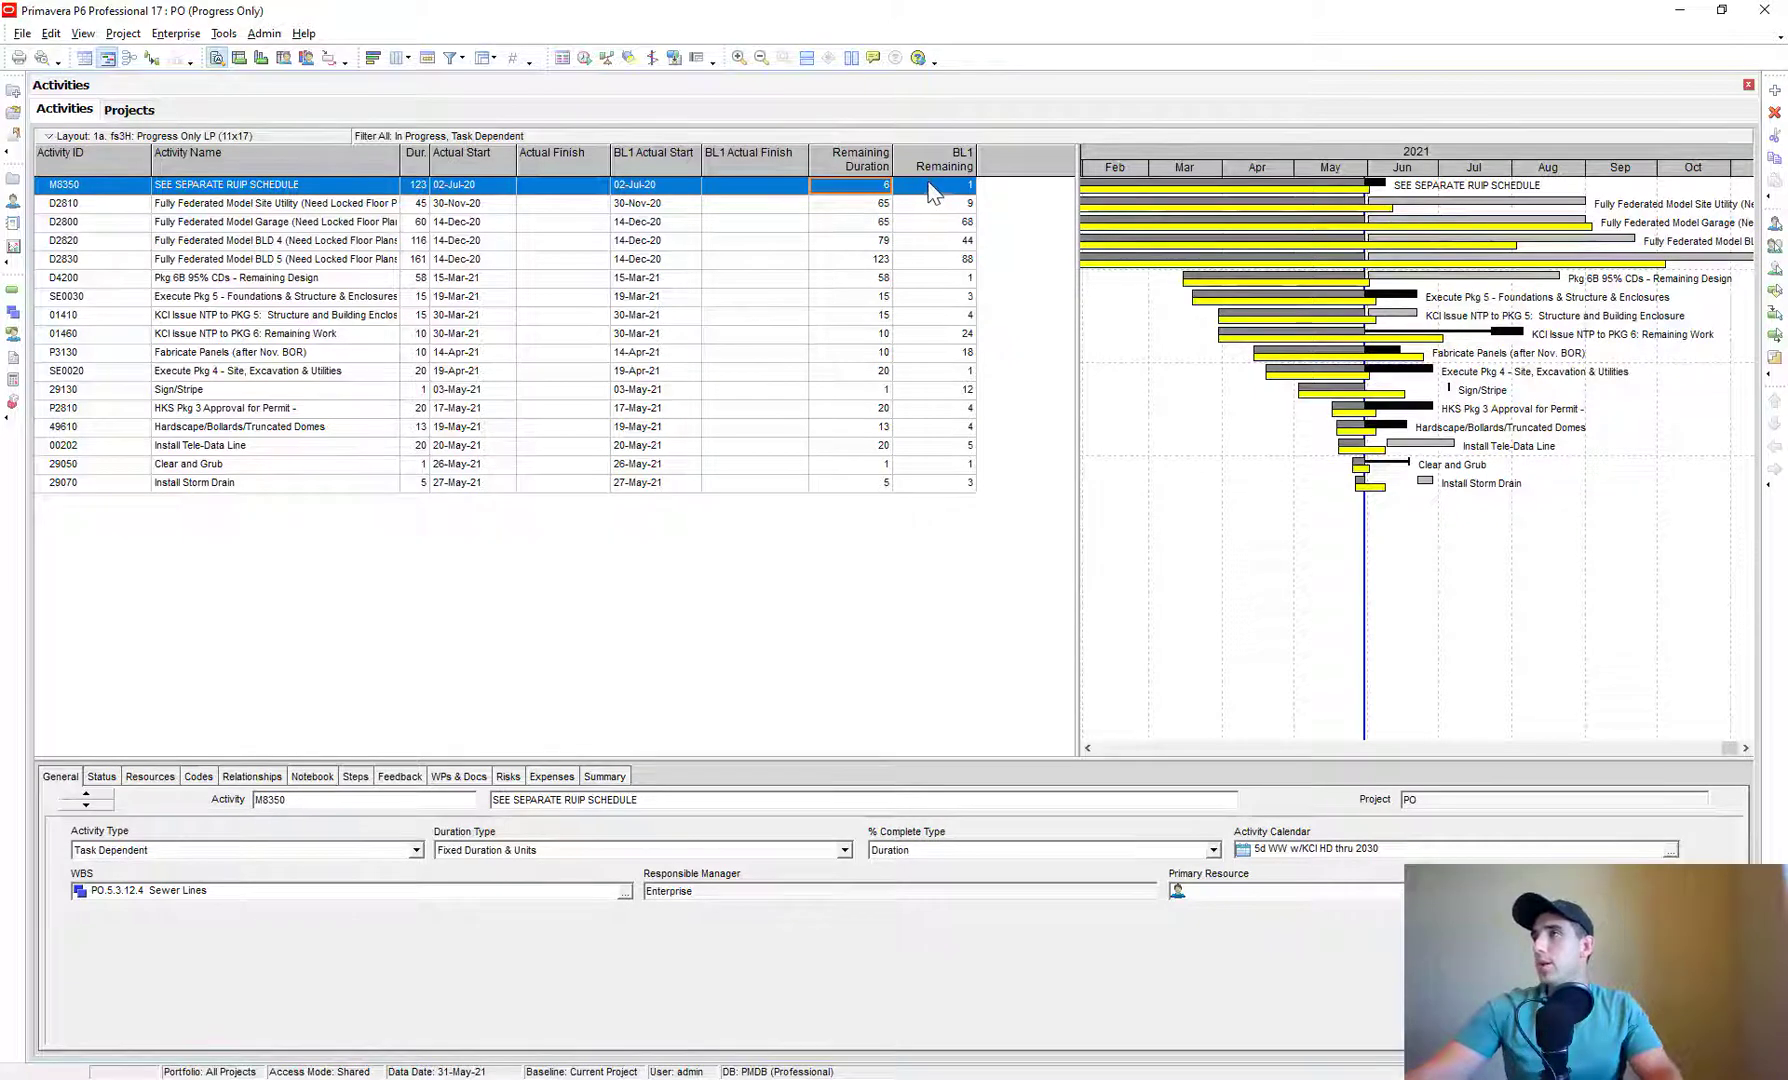
text(1)
key(Return)
click(855, 199)
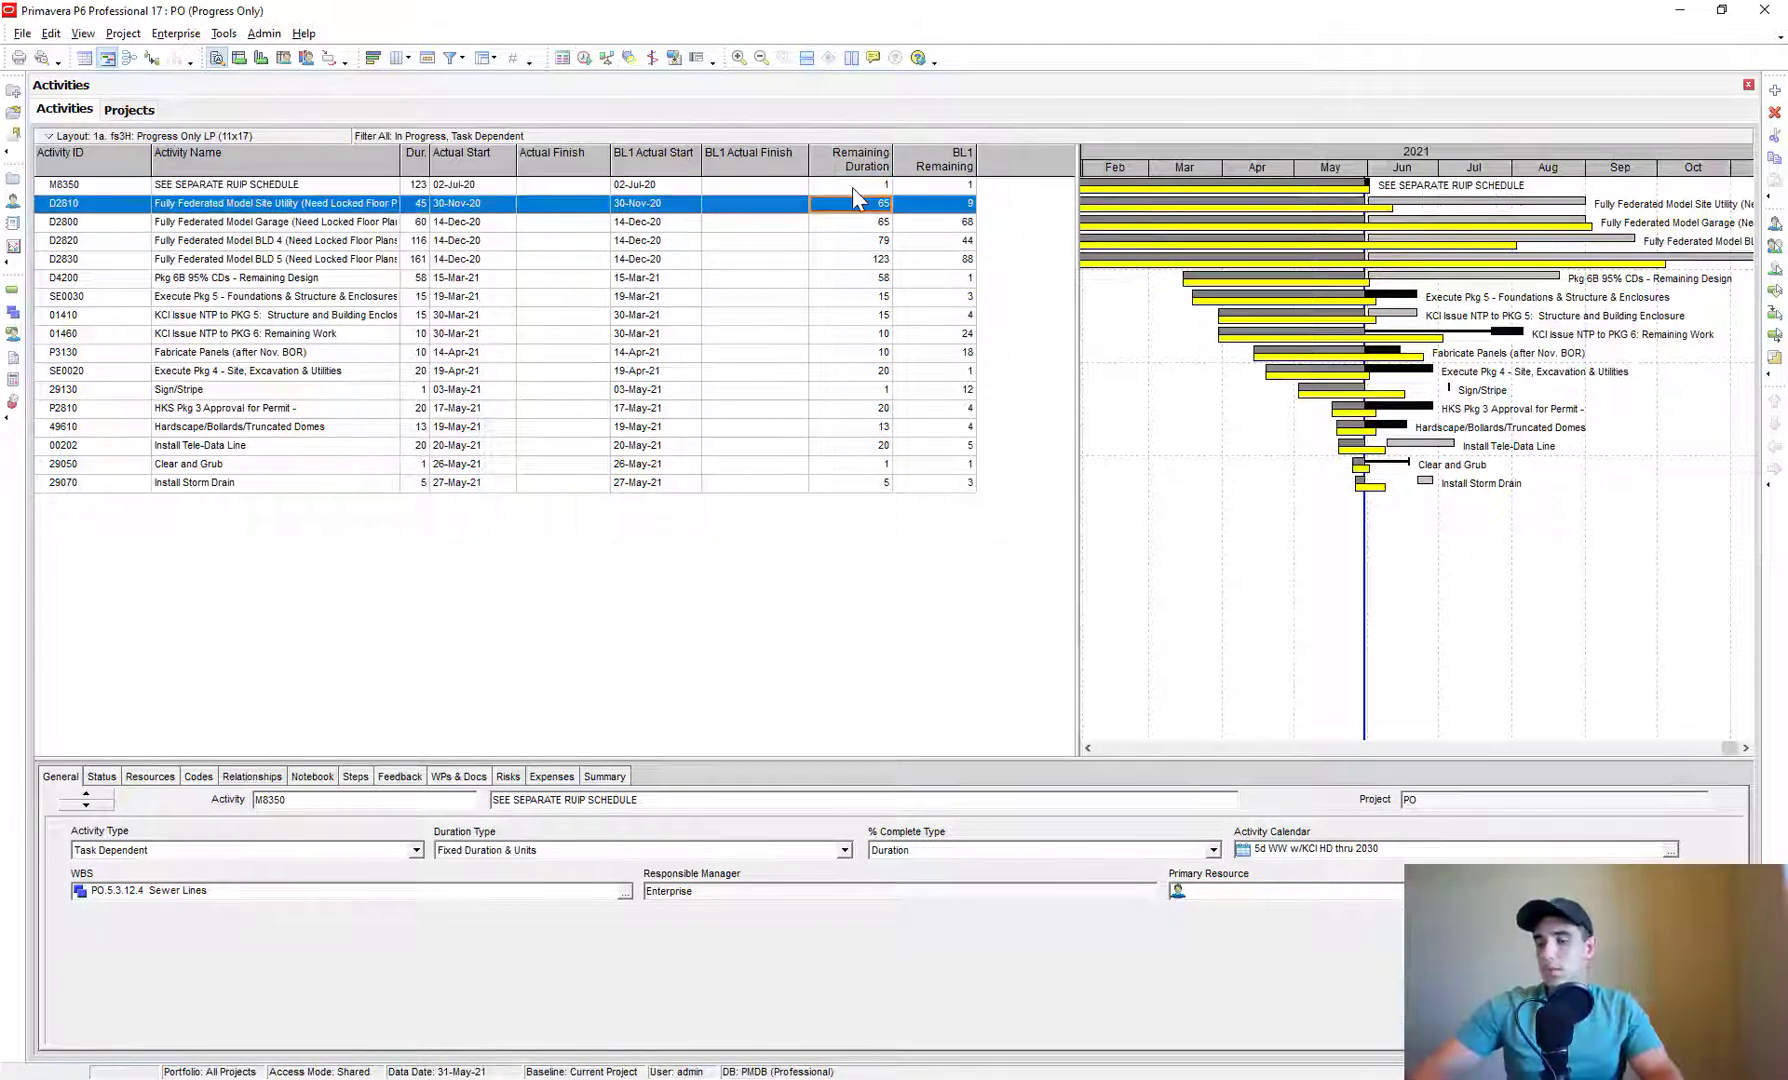
text(9)
key(Return)
key(Down)
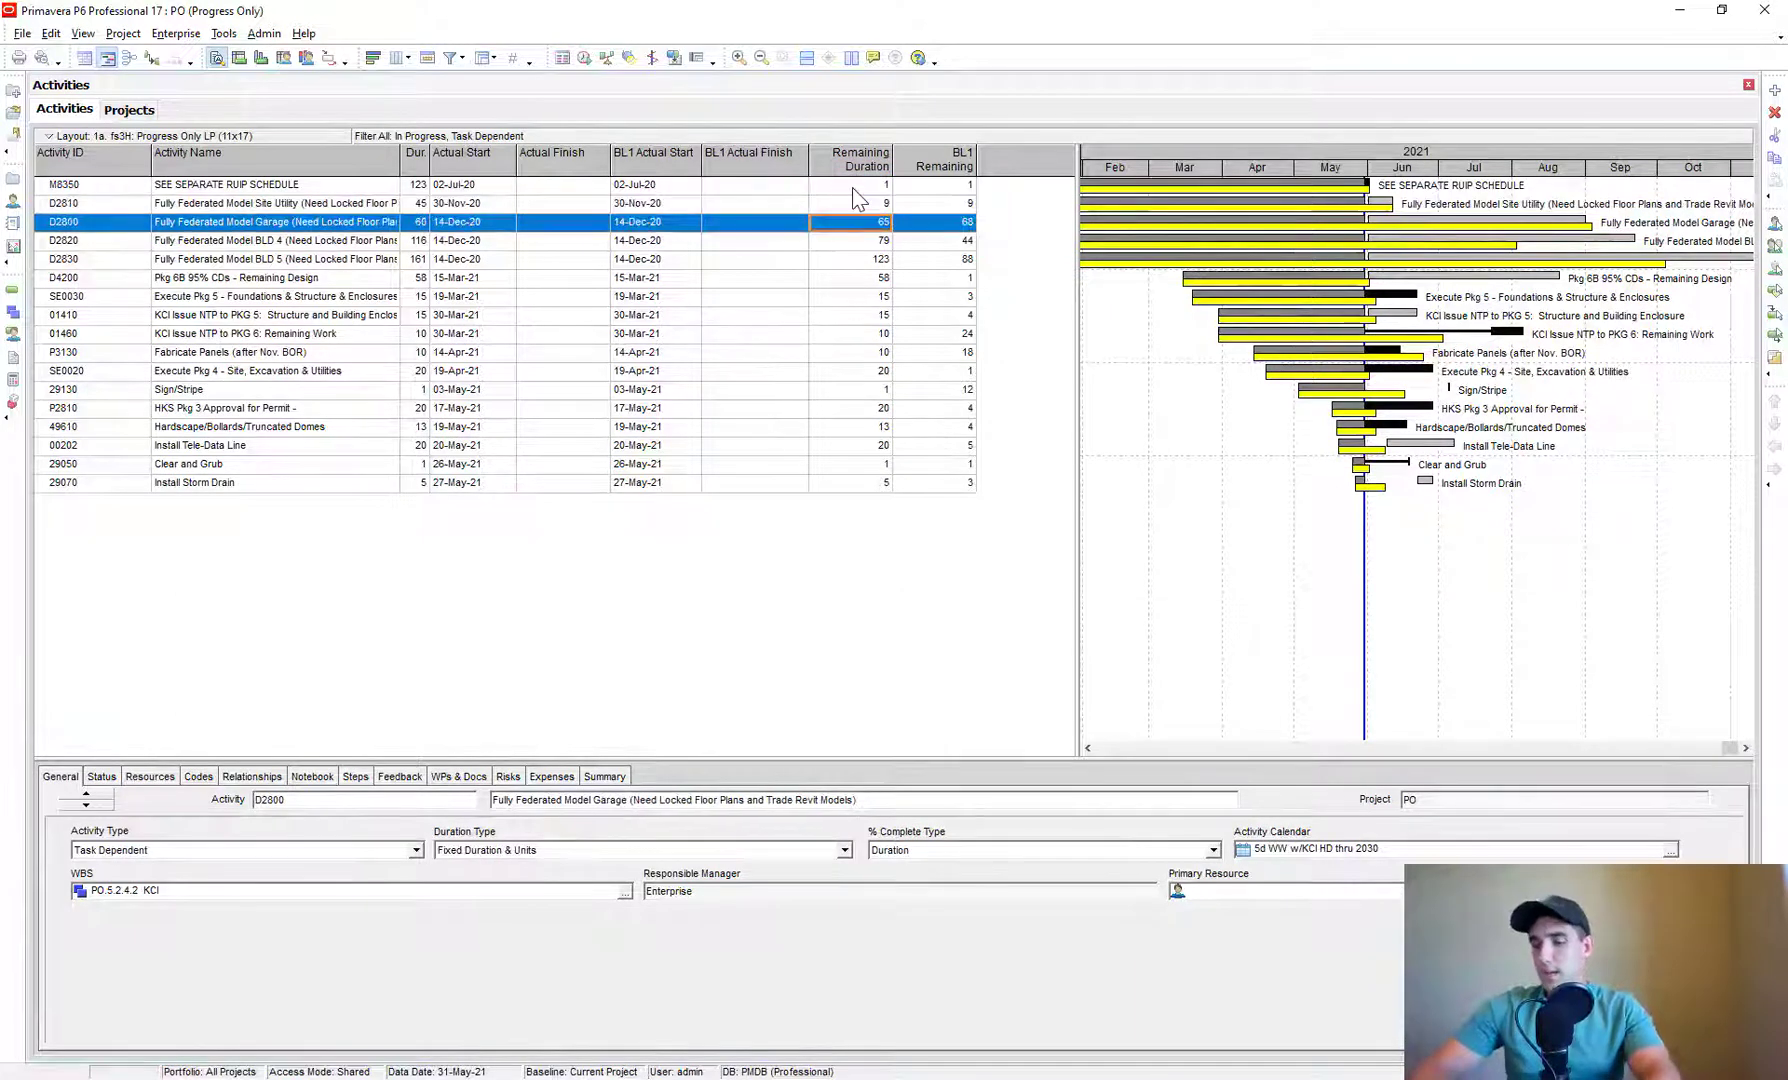
text(68)
key(Return)
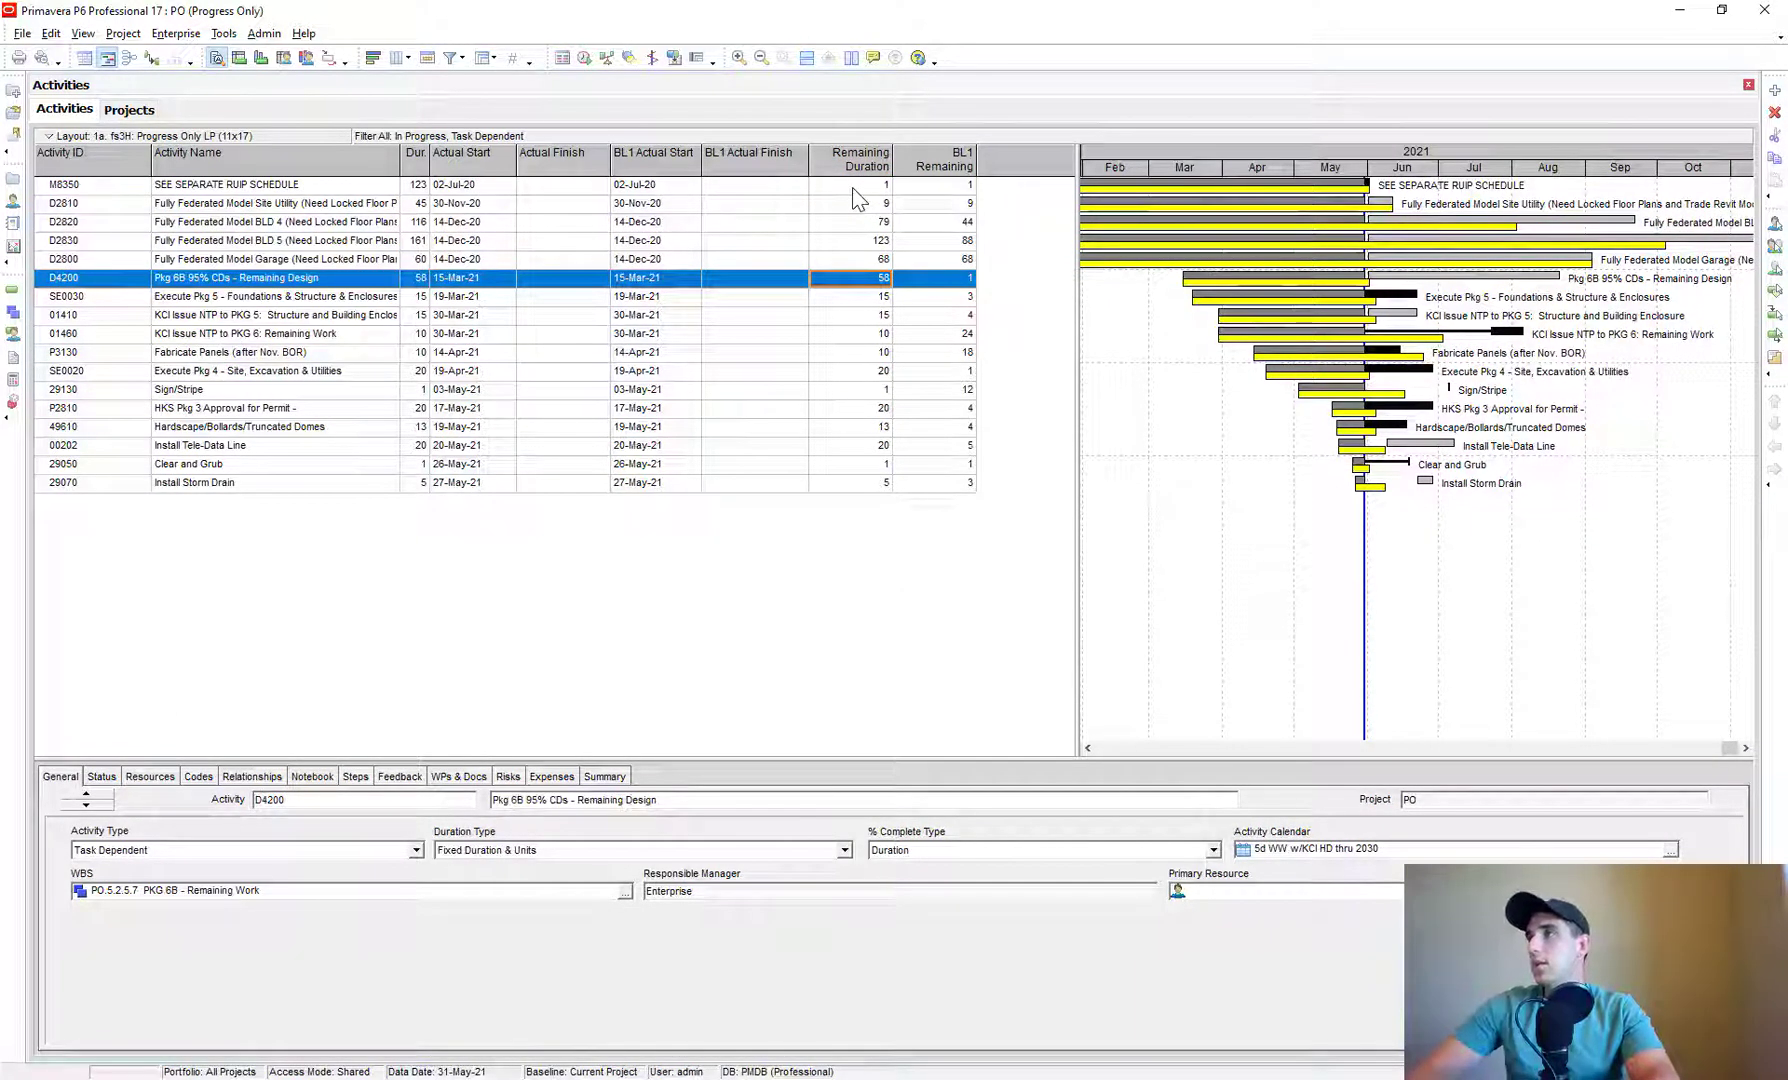
- Sort the in-progress activities in the table by Activity ID in ascending order
key(Left)
key(Left)
key(Left)
key(Left)
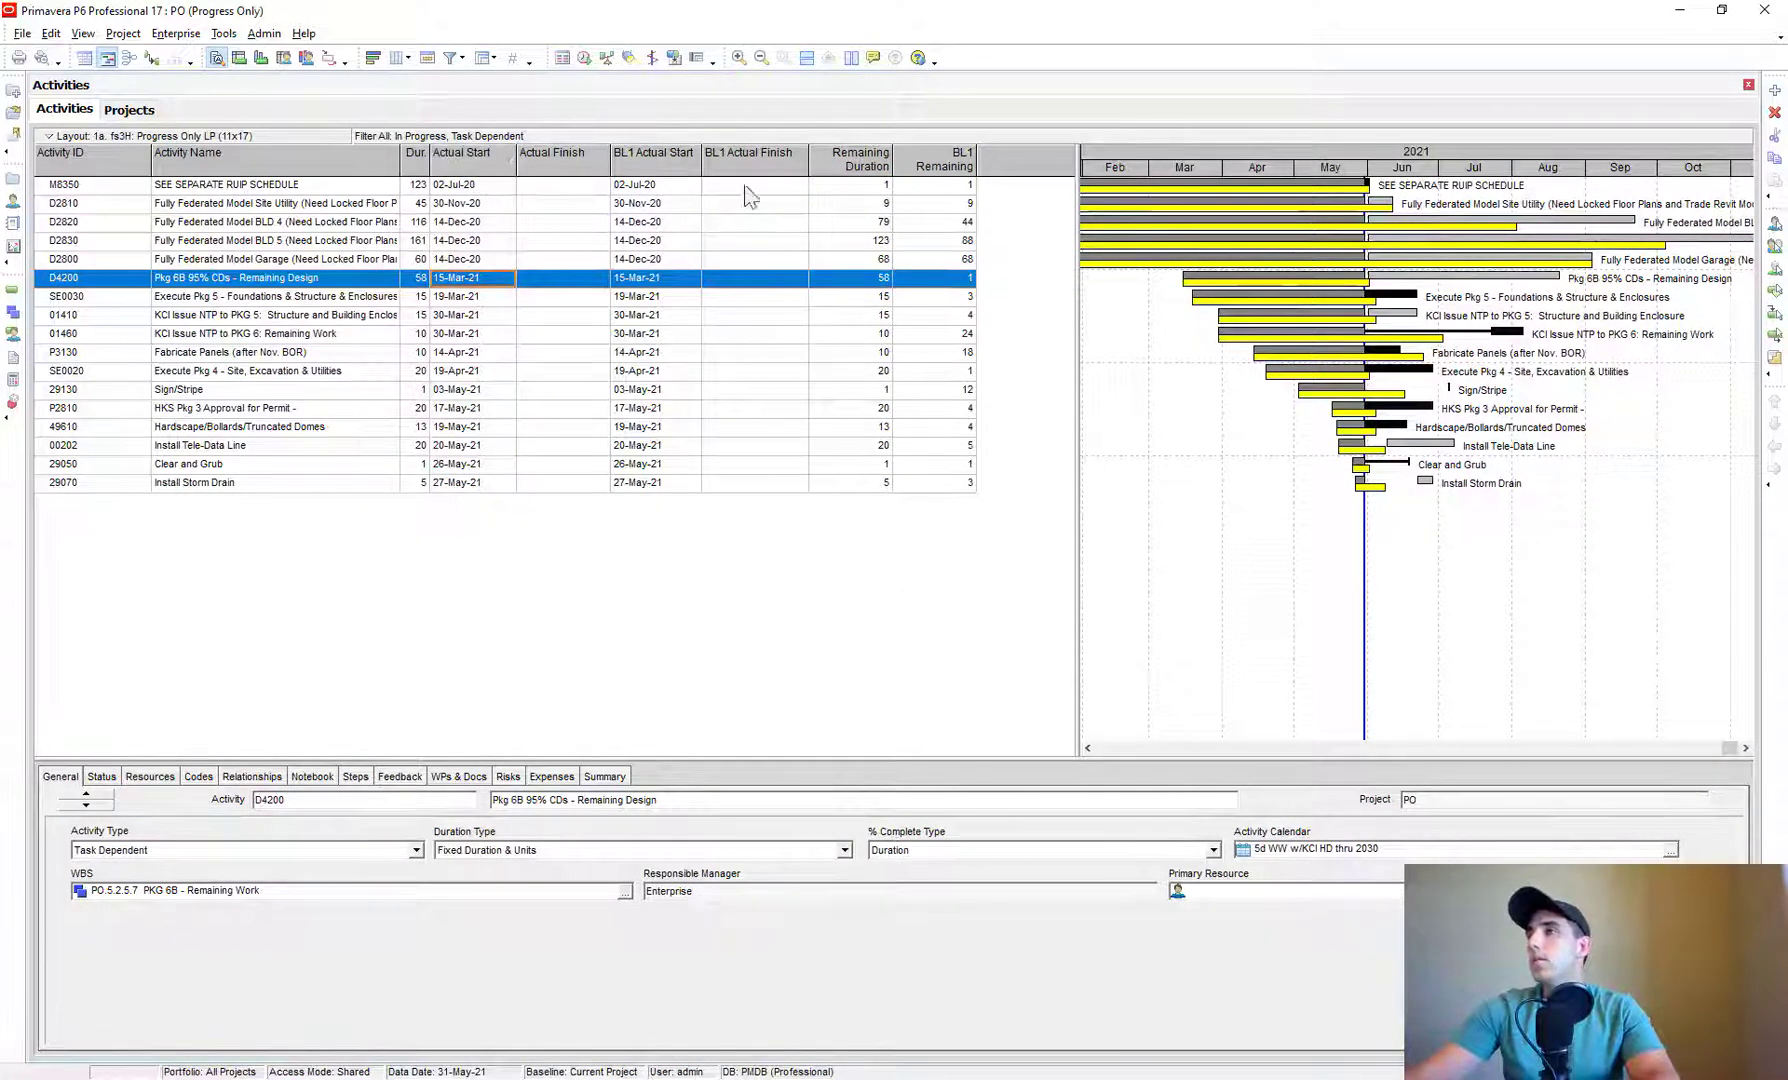
click(88, 158)
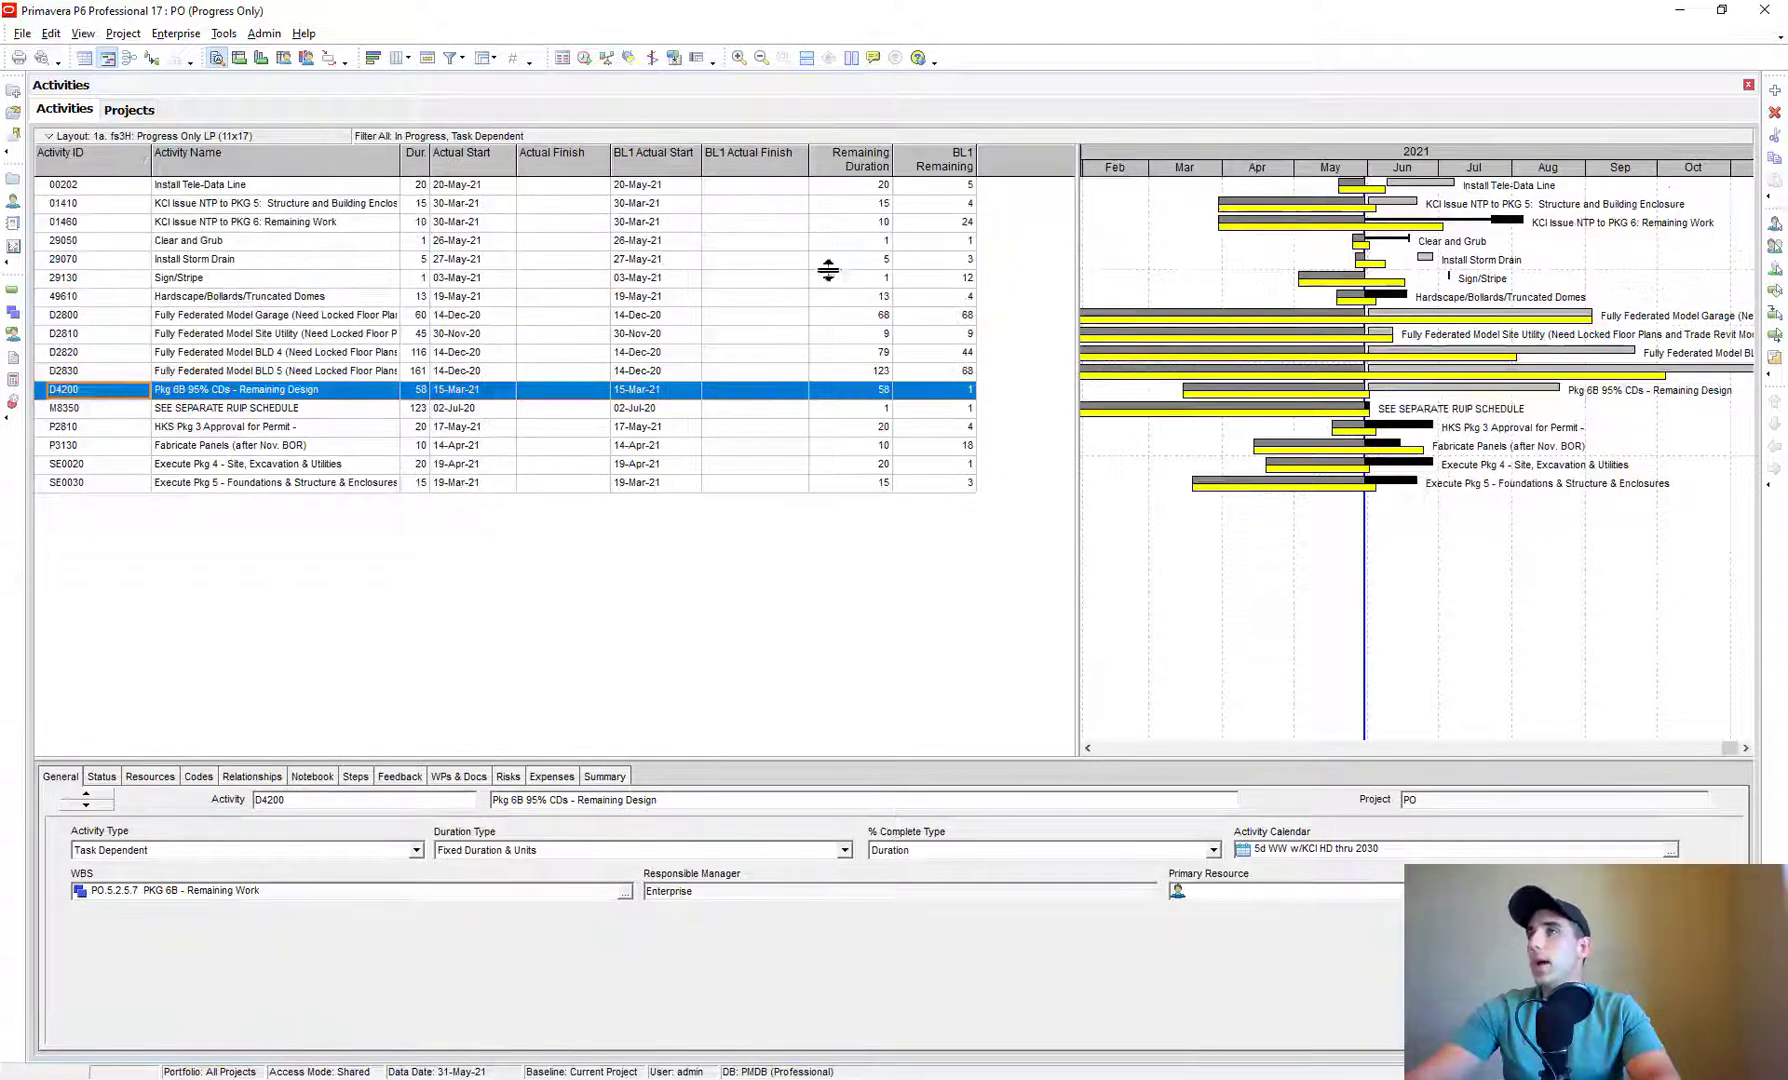
- Set Remaining Duration to the BL1 values: 5 for 00202, 4 for 01410, 24 for 01460 and 3 for 29070
click(856, 188)
text(5)
key(Return)
text(4)
key(Return)
text(24)
key(Return)
key(Return)
text(3)
key(Return)
- Set Remaining Duration to the BL1 values: 12 for 29130, 4 for 49610, 44 for D2820 and 88 for D2830
text(12)
key(Return)
text(4)
key(Return)
key(Return)
key(Return)
text(44)
key(Return)
text(88)
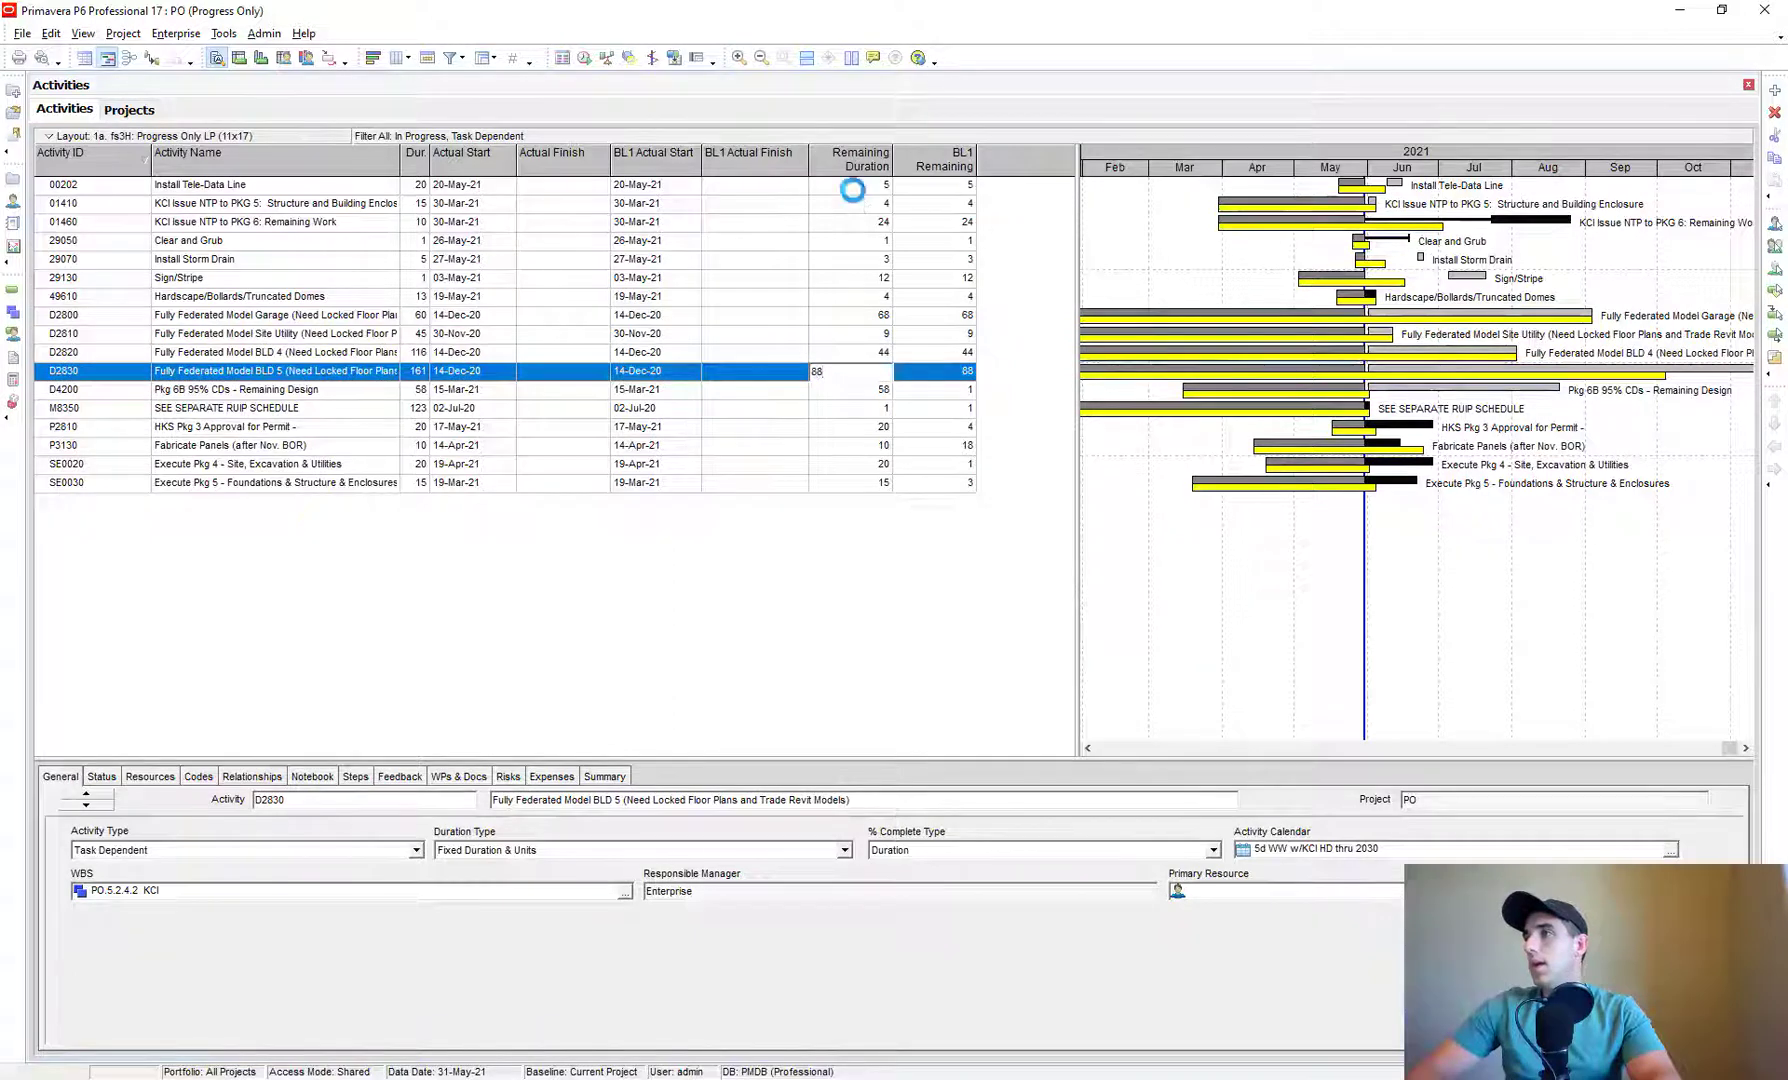
key(Return)
- Set Remaining Duration to 1 for D4200, 4 for P2810, 18 for P3130, 1 for SE0020 and 3 for SE0030, matching BL1
text(1)
key(Return)
key(Return)
text(4)
key(Return)
text(18)
key(Return)
text(1)
key(Return)
text(3)
key(Return)
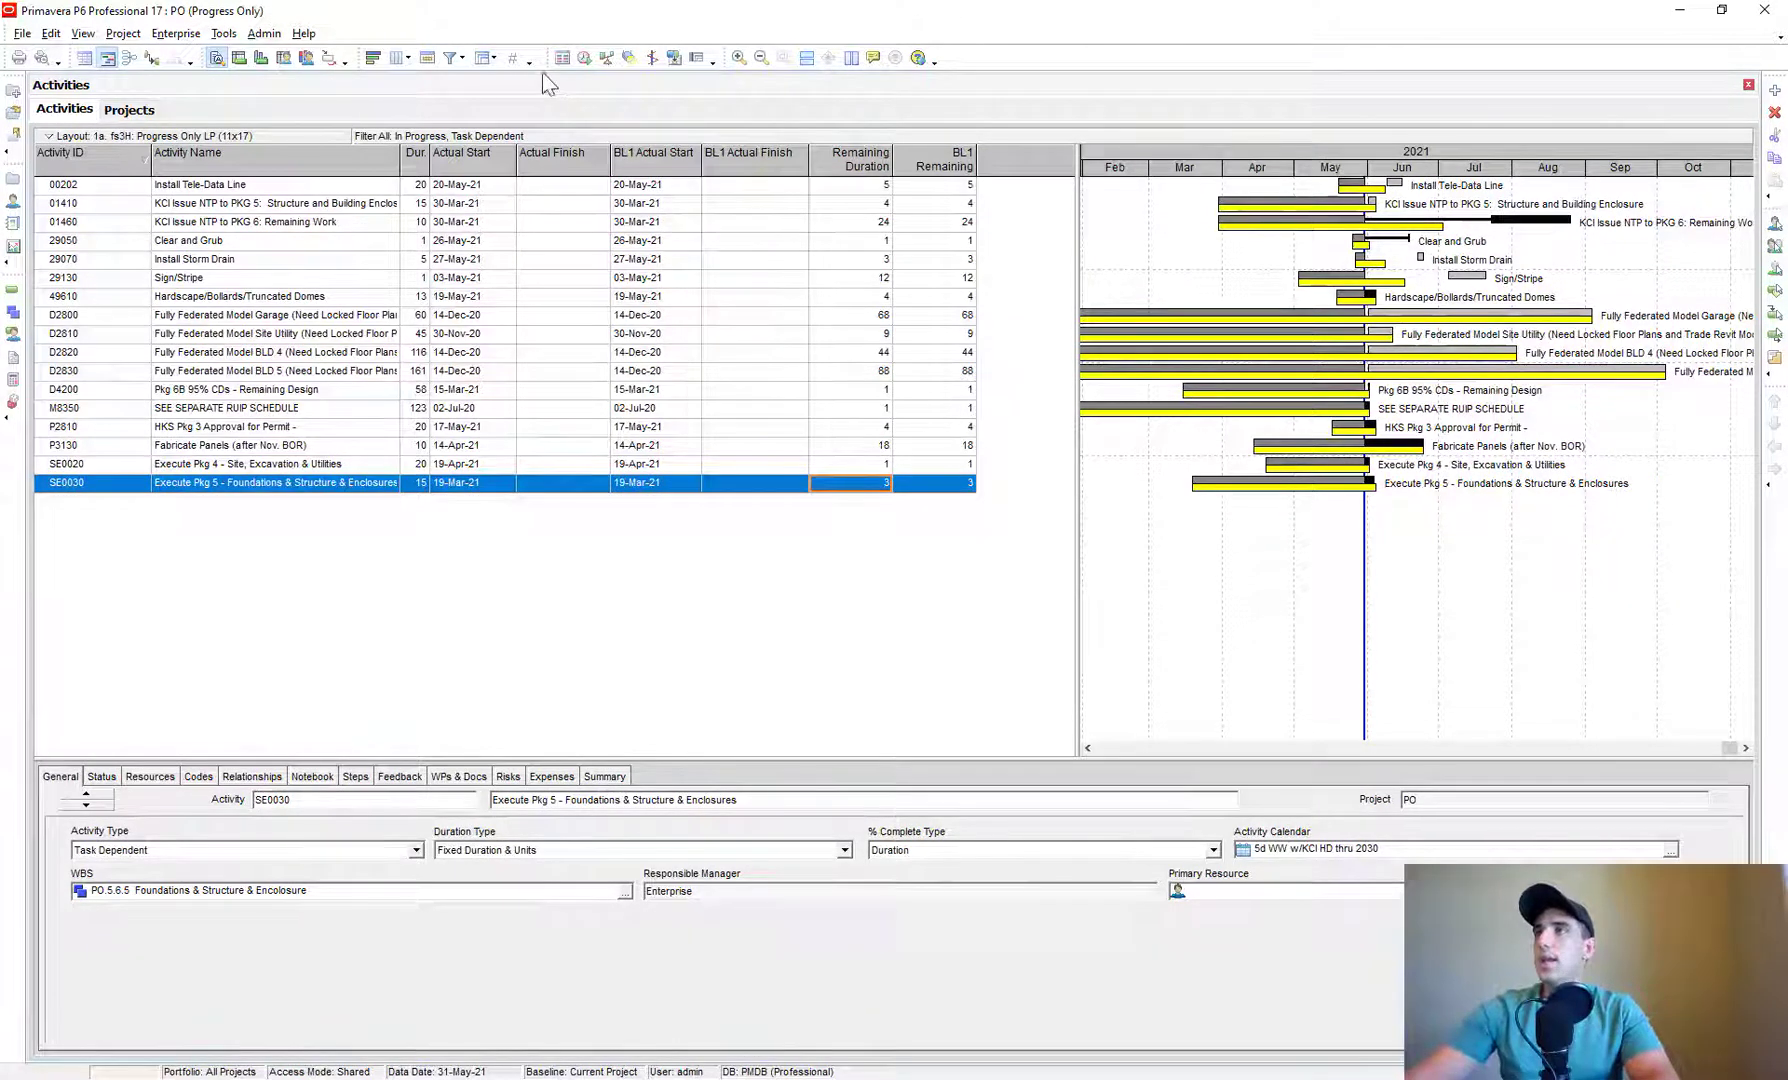
- Reschedule the project and replace the activity filters with the default Longest Path filter
click(582, 57)
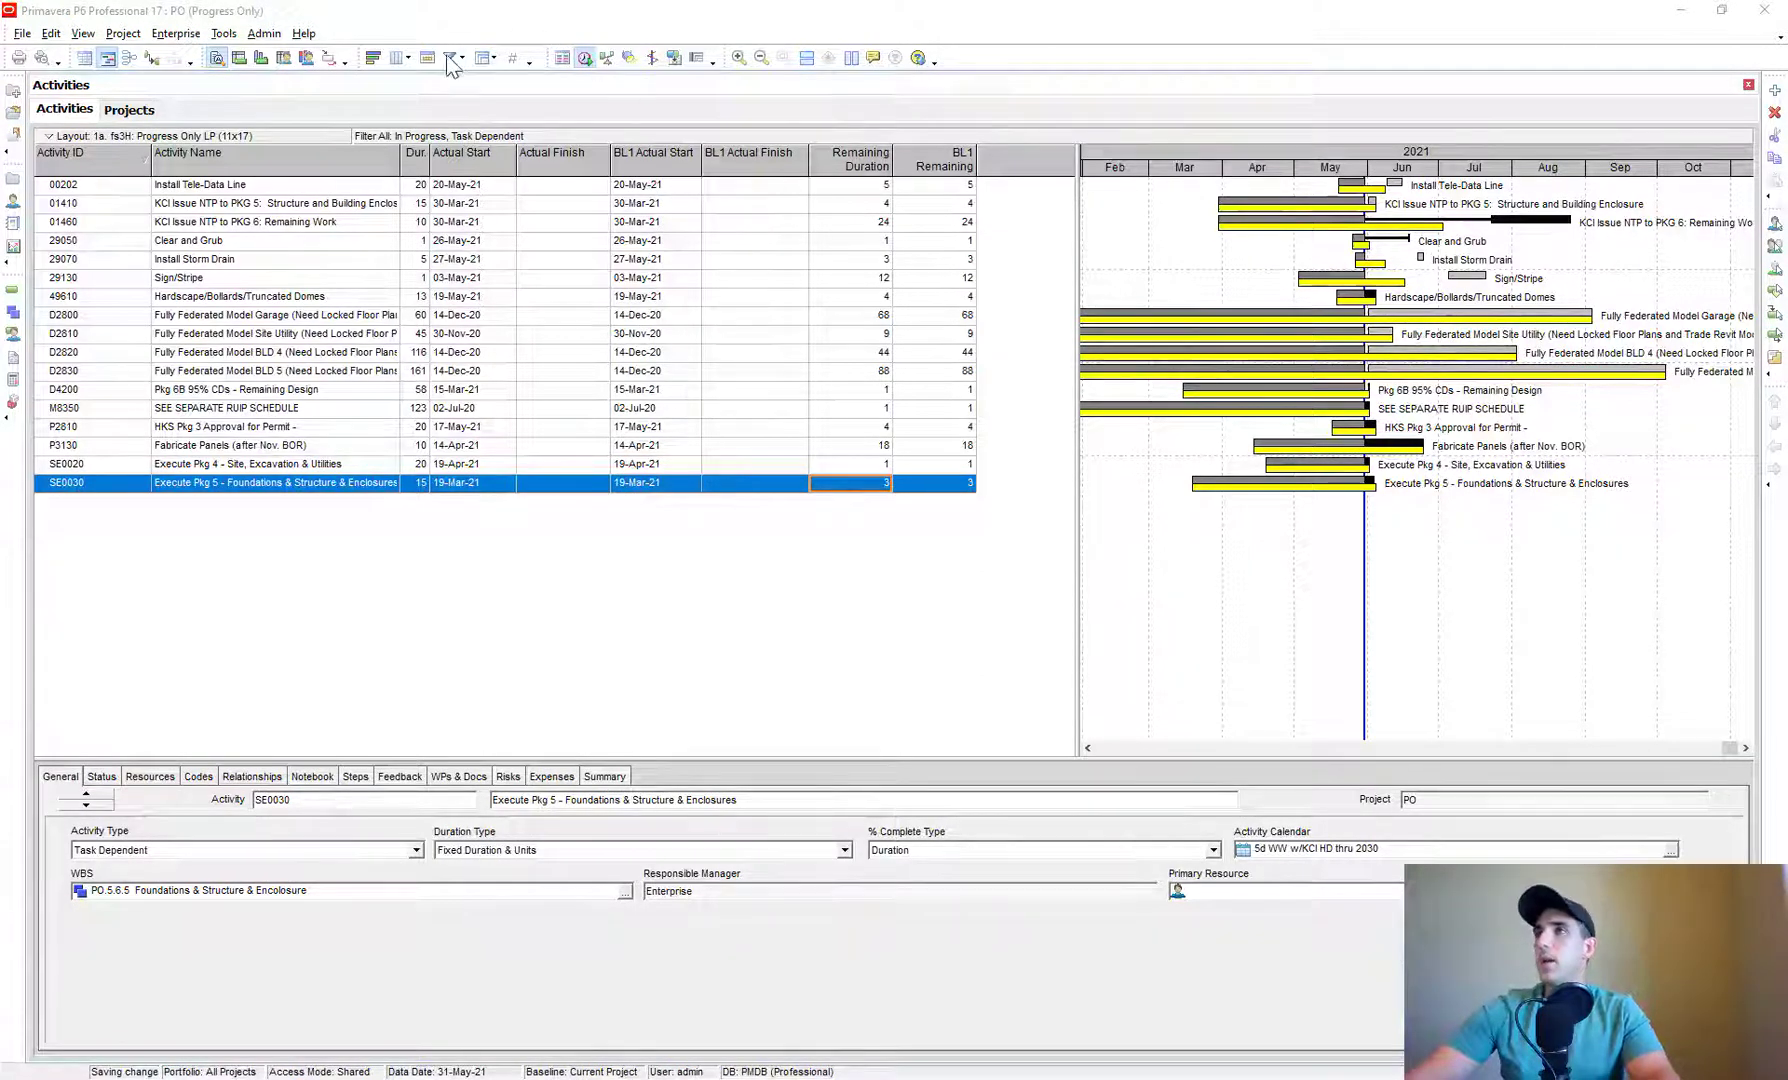
click(451, 57)
scroll(707, 344, down, 2)
scroll(707, 344, up, 5)
click(545, 328)
click(668, 342)
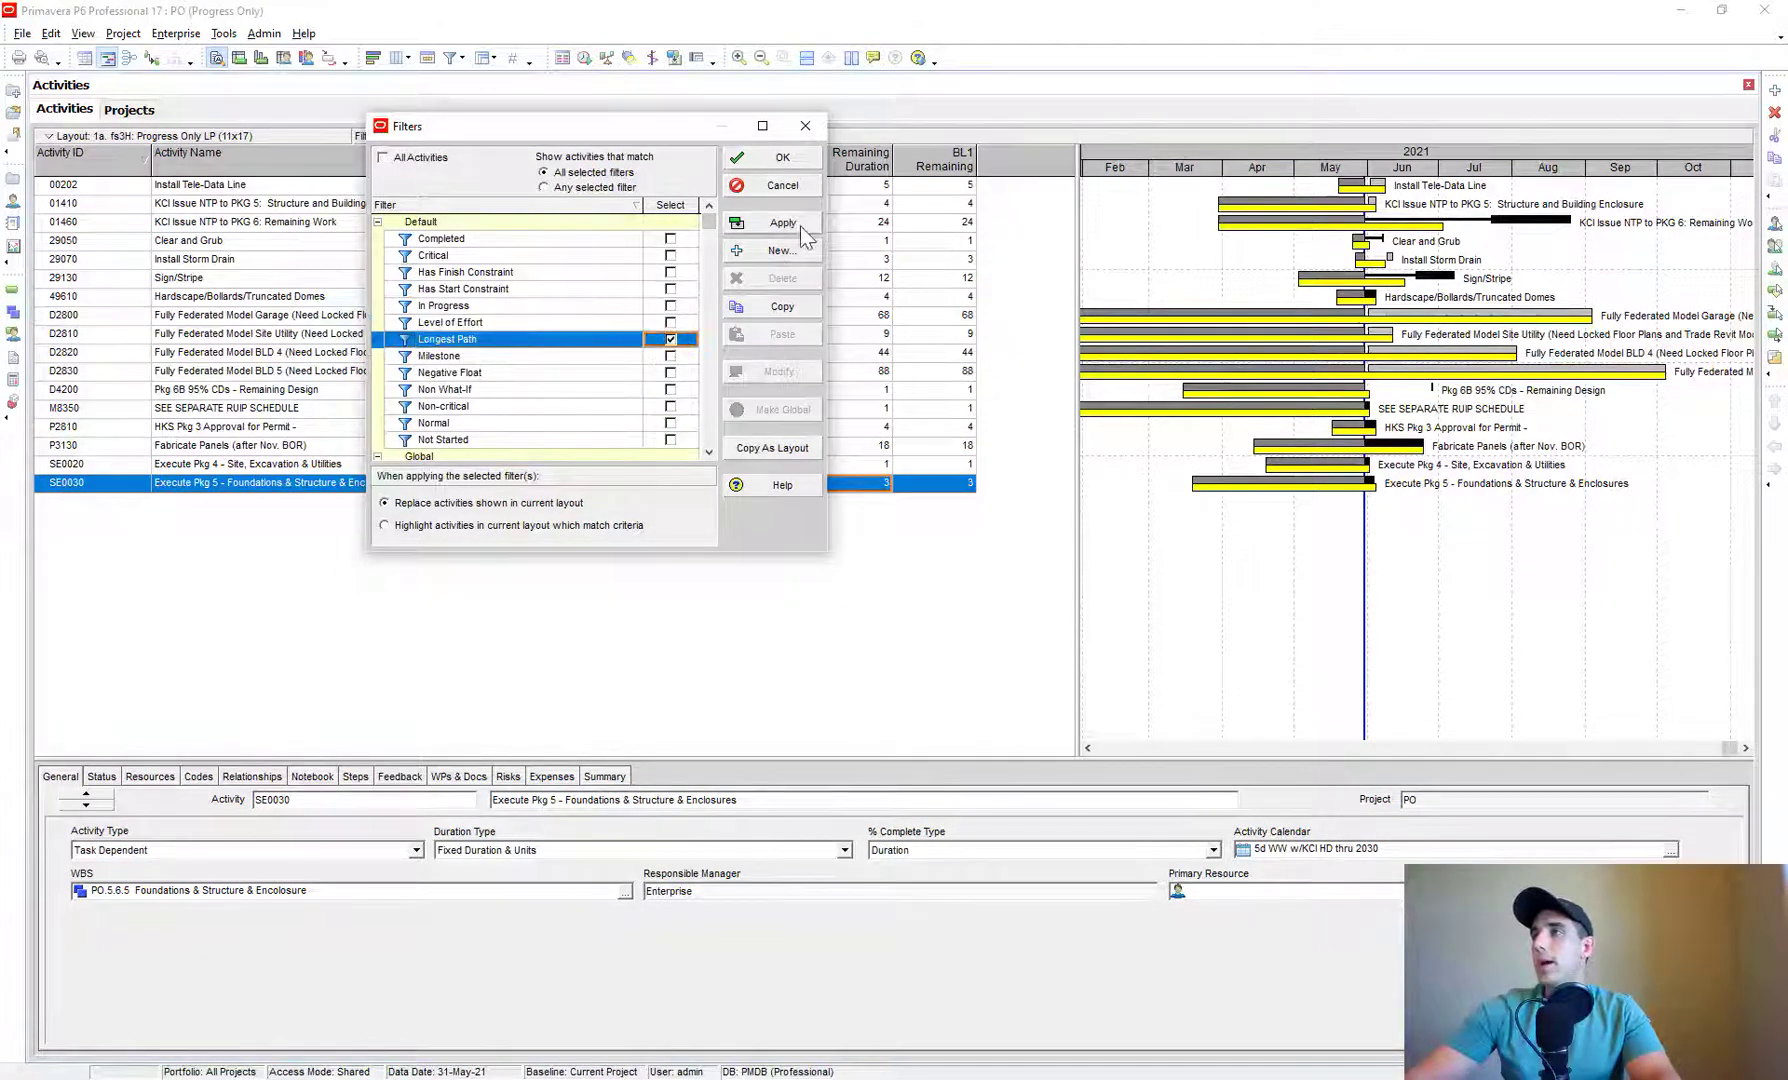
click(783, 223)
click(782, 157)
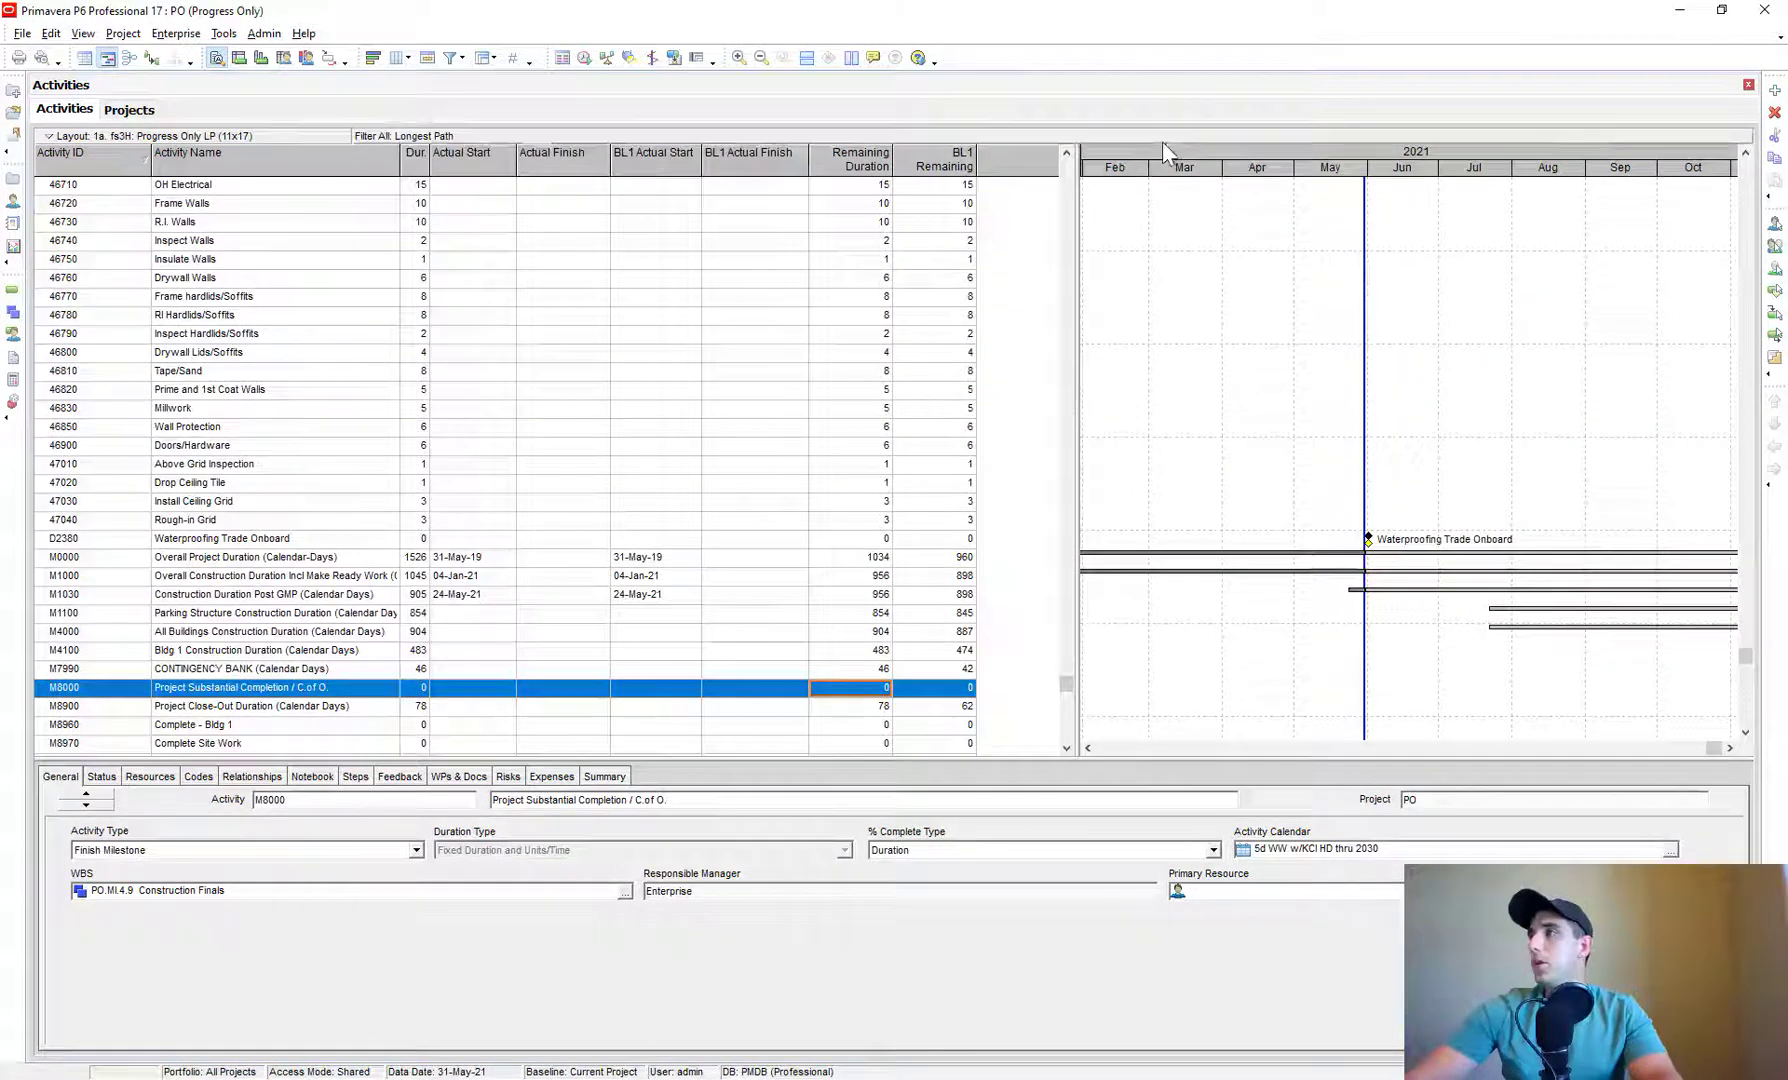
- Reapply the saved layout "1a. fs3H: Progress Only LP (11x17)" to the activities view
drag(1111, 141, 895, 143)
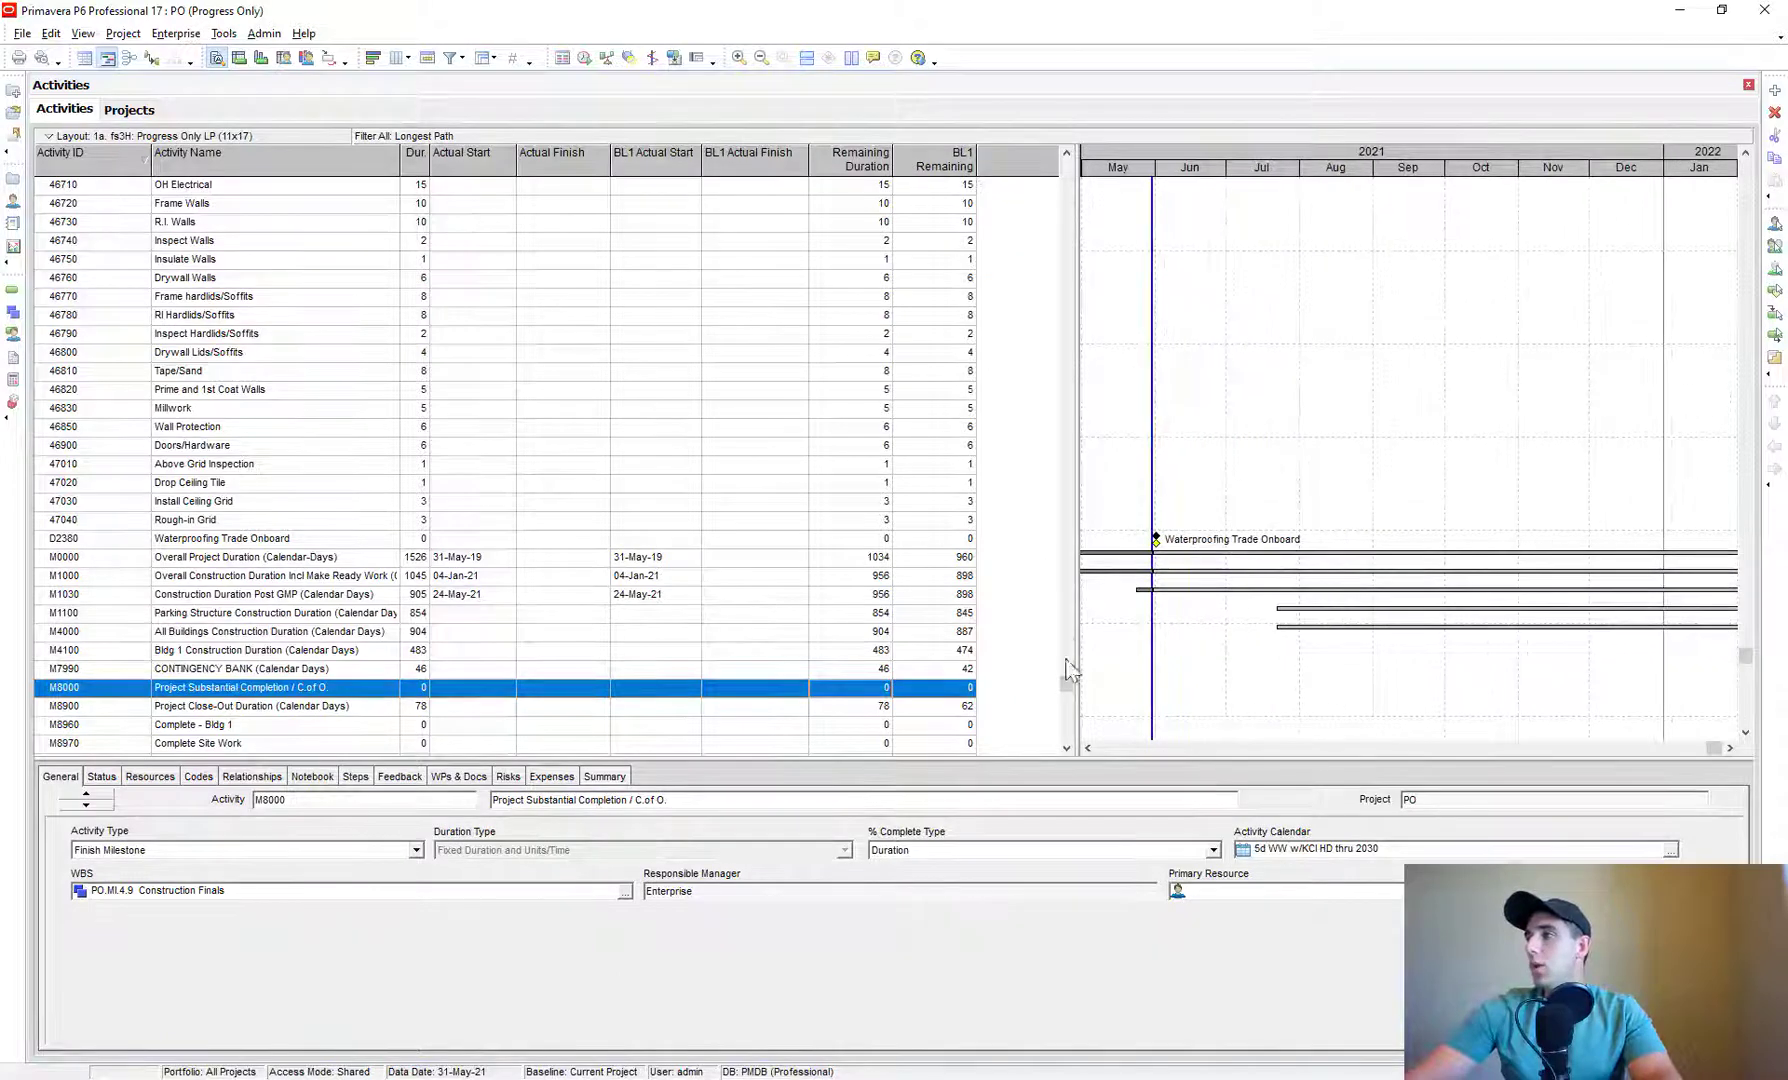
scroll(1066, 738, down, 3)
scroll(1085, 678, up, 2)
scroll(1075, 580, down, 2)
click(82, 34)
click(86, 38)
key(Escape)
key(Escape)
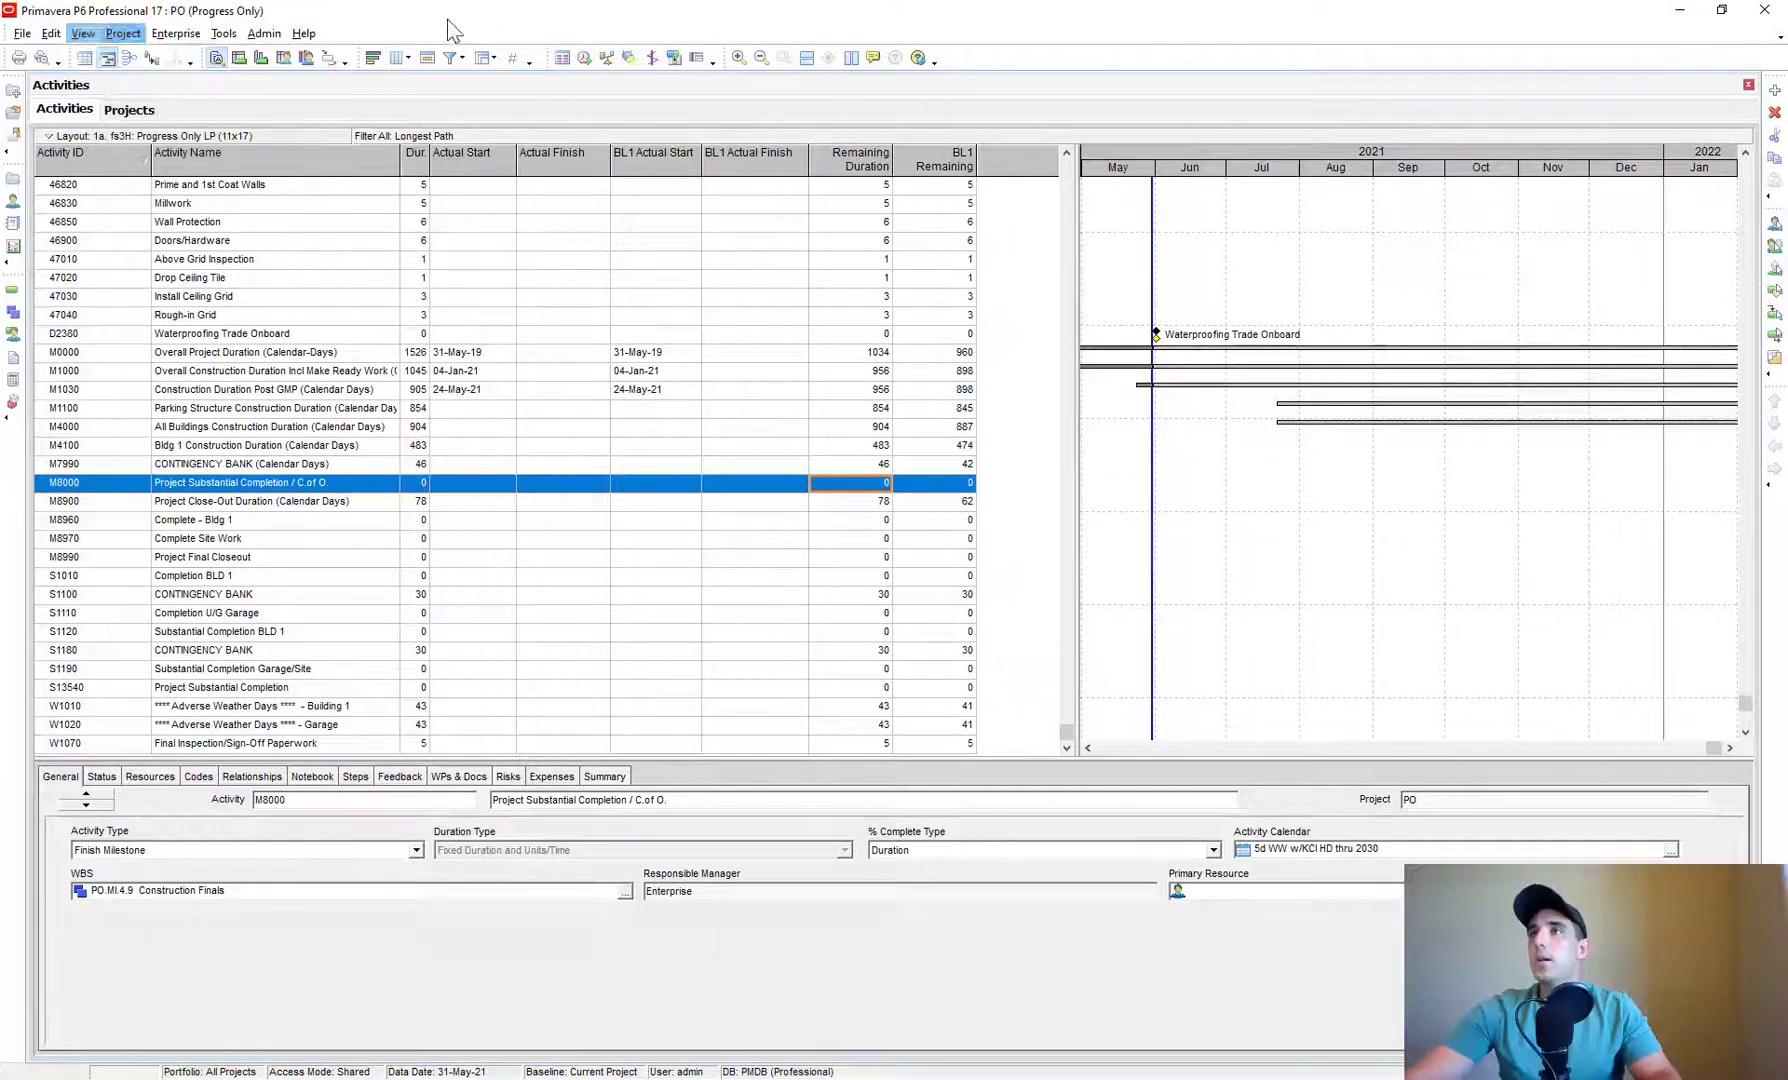
right_click(562, 485)
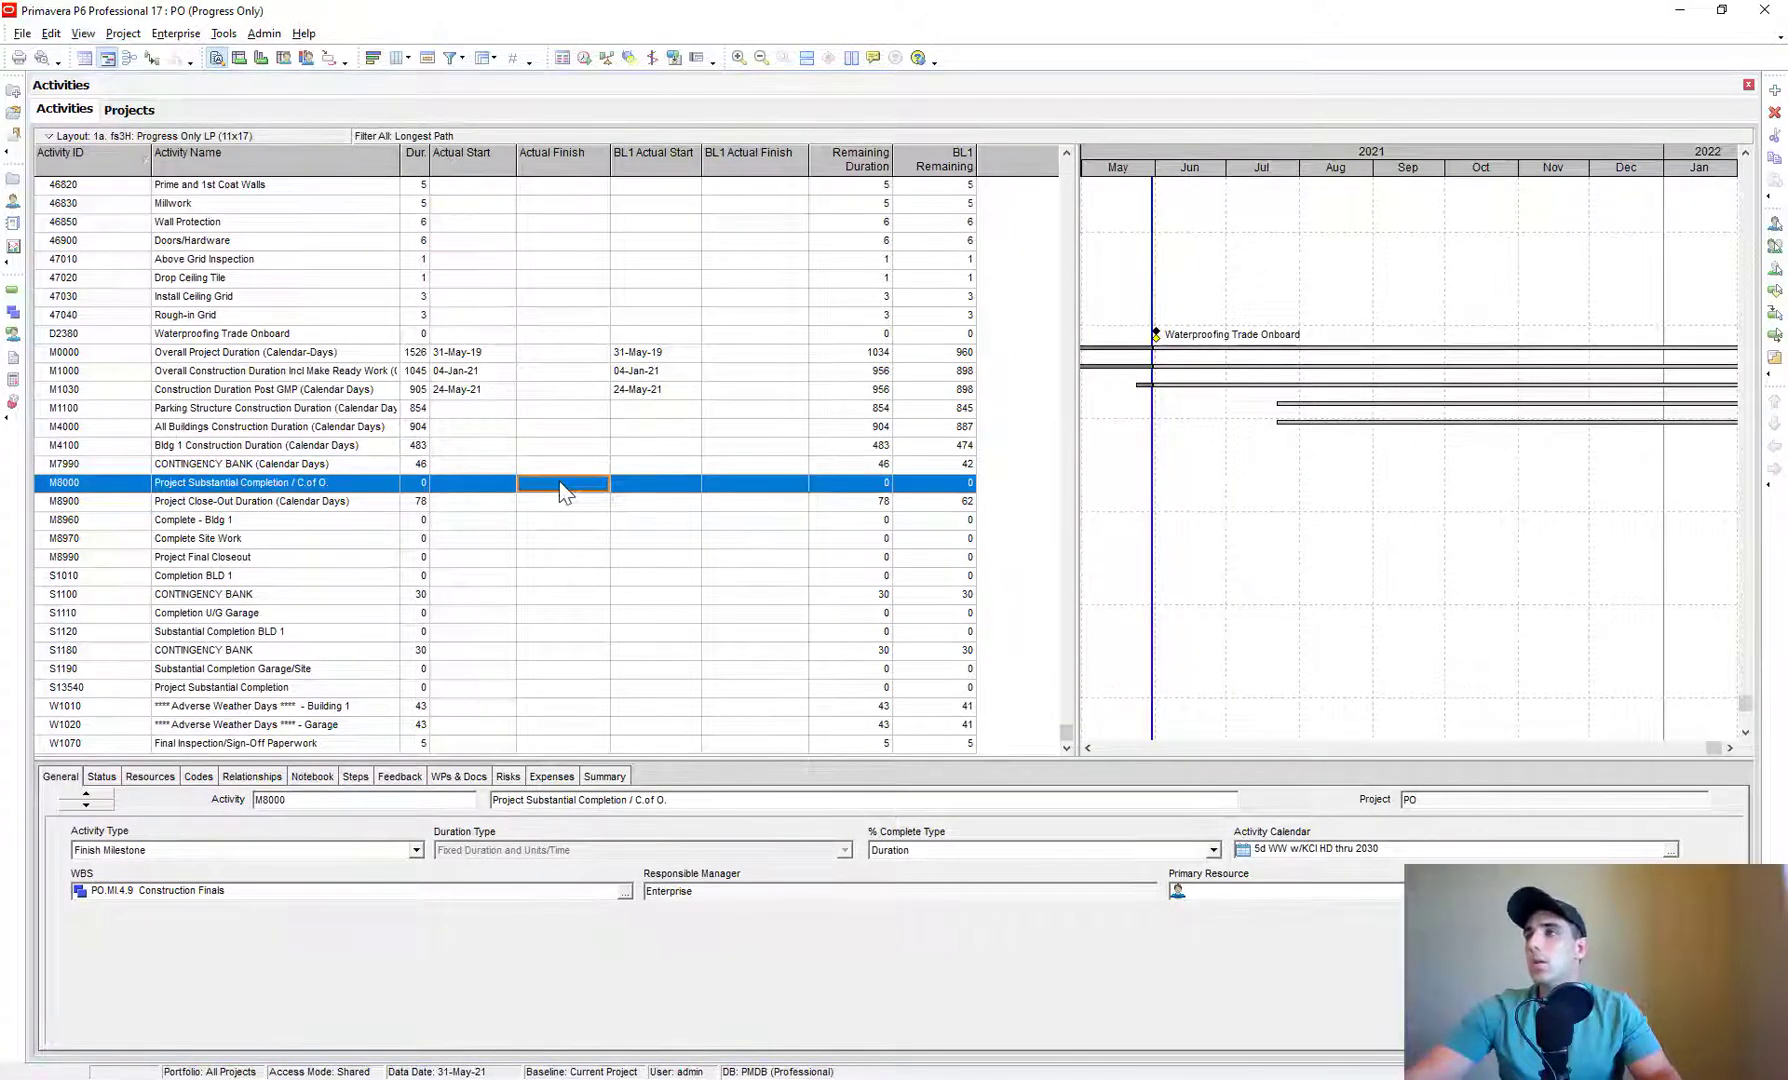
click(83, 33)
key(Escape)
key(Escape)
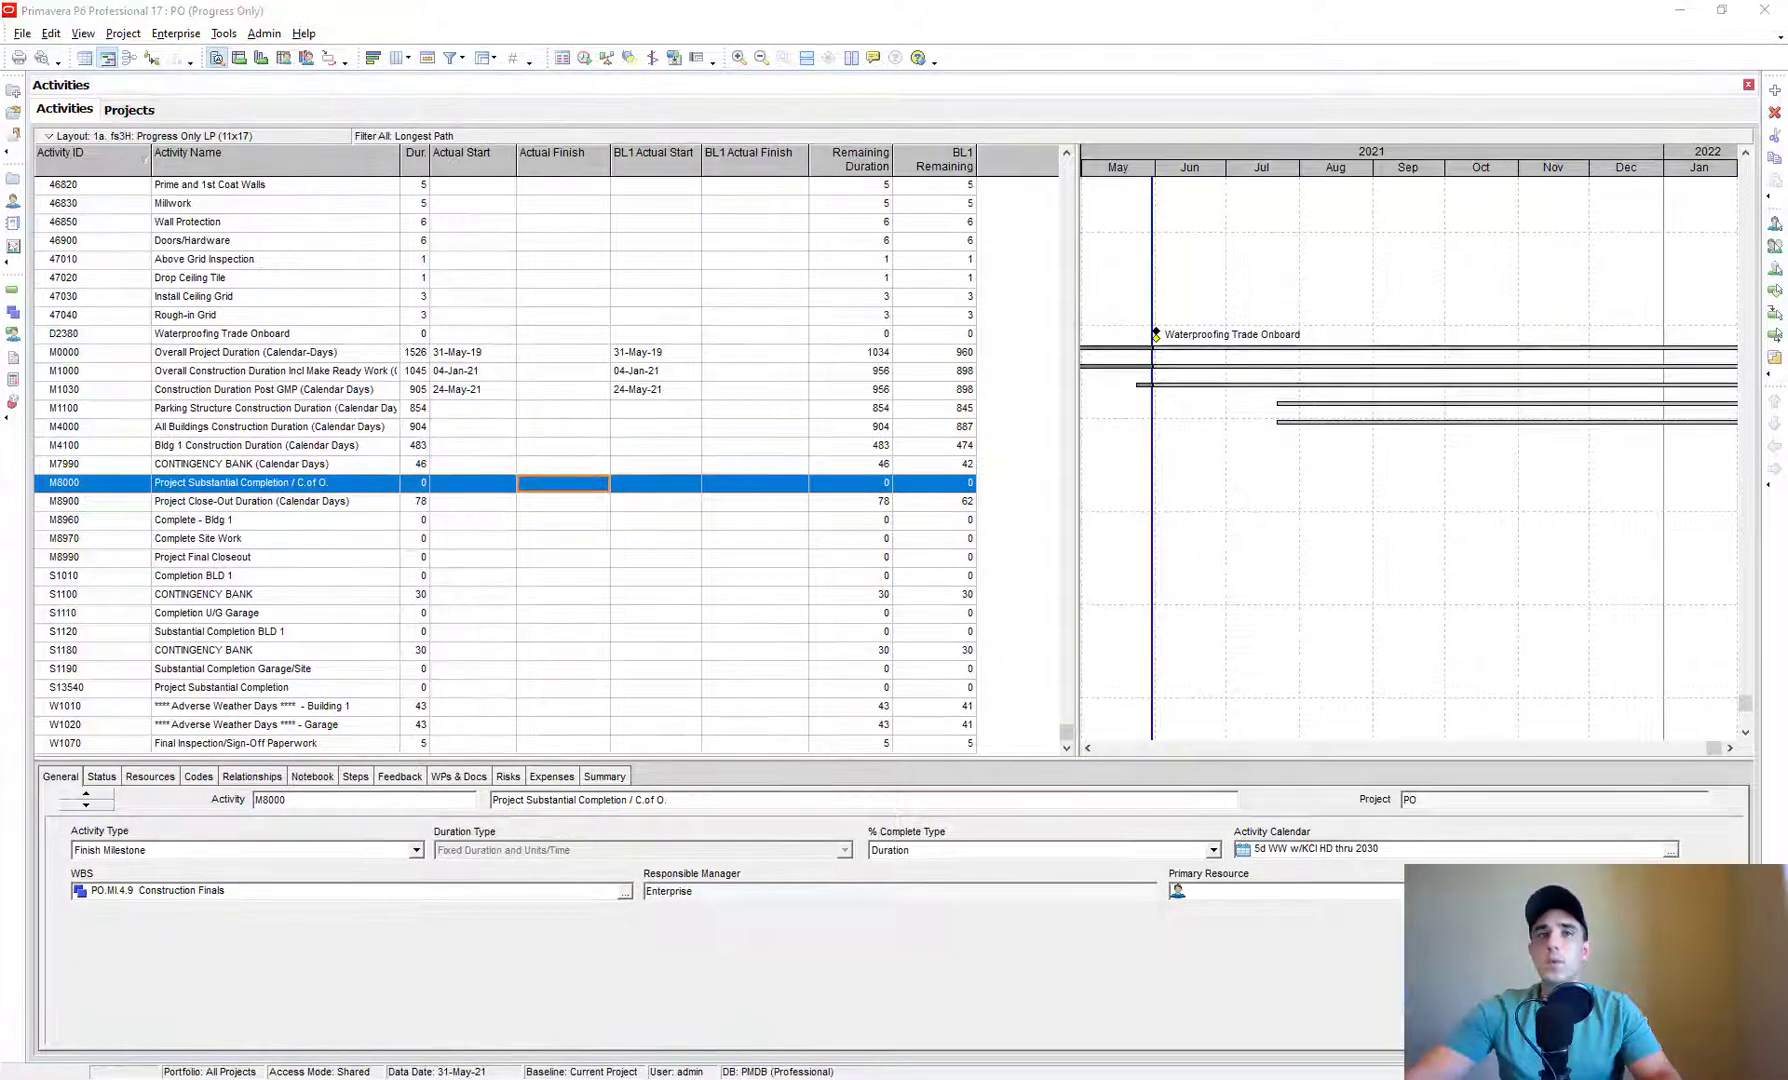
scroll(587, 295, down, 4)
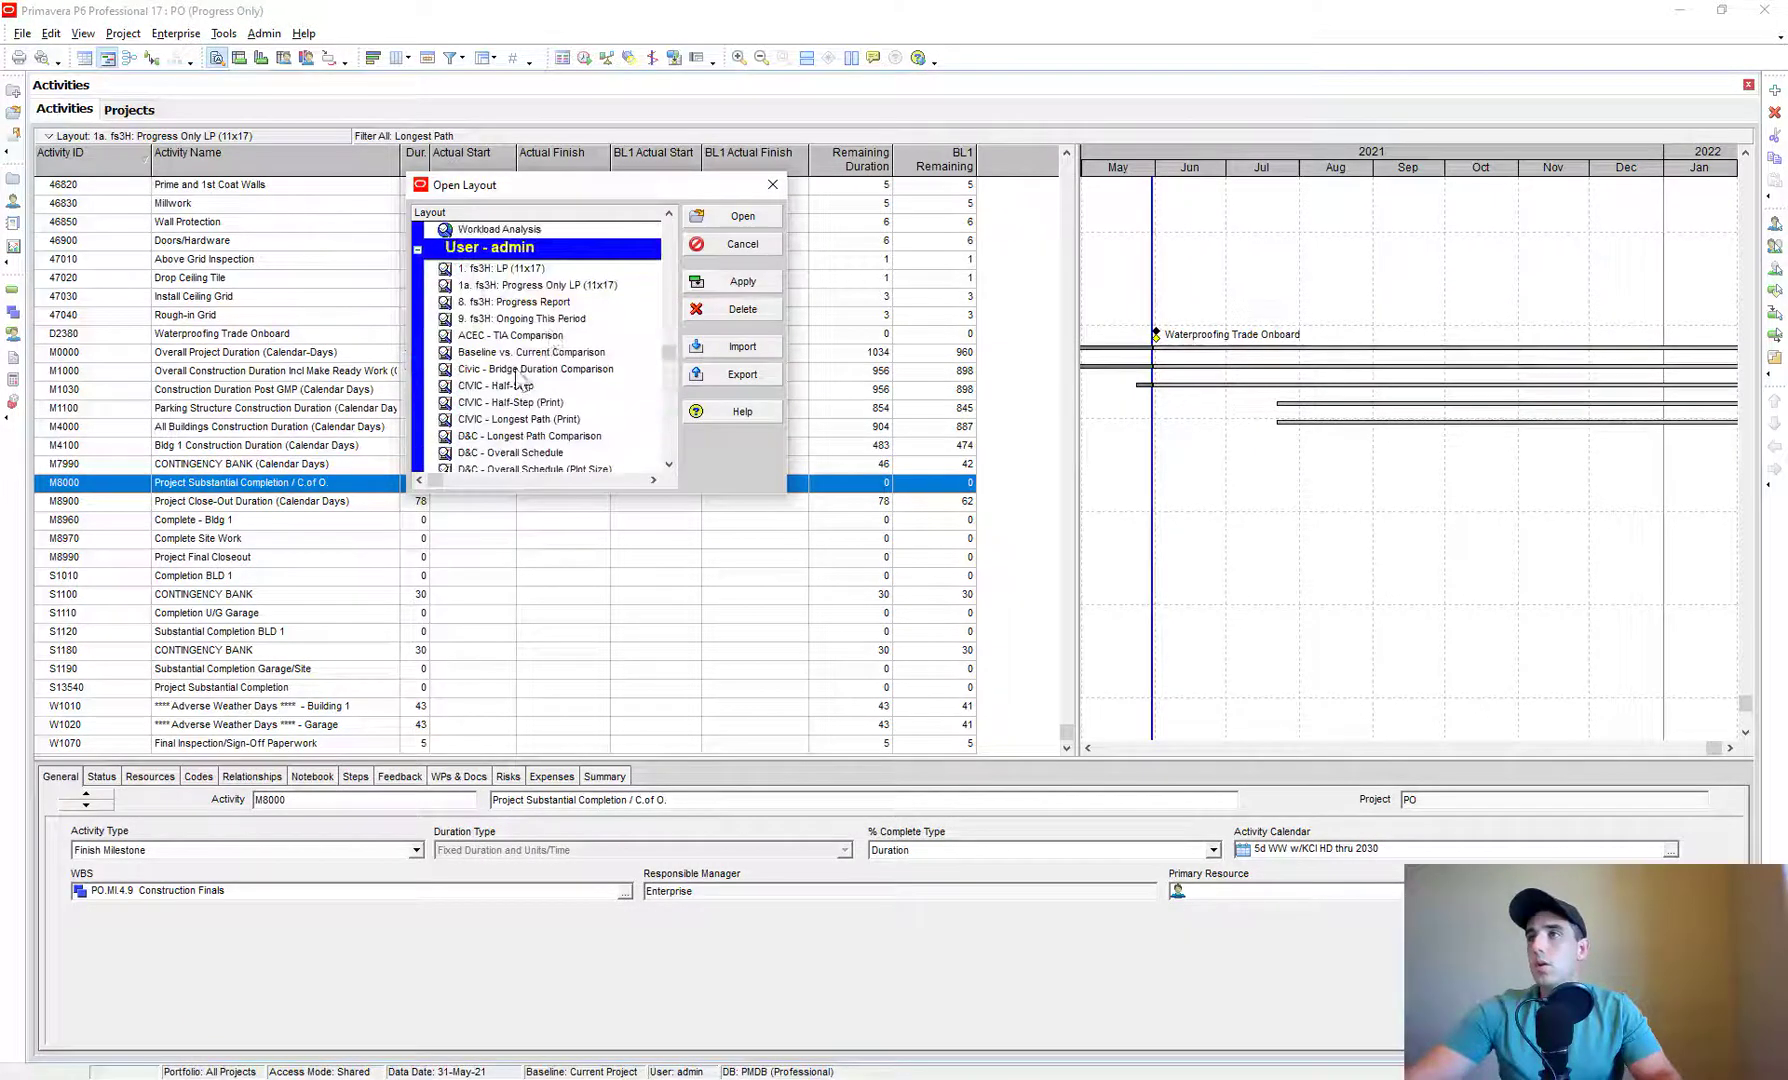
click(742, 281)
click(772, 185)
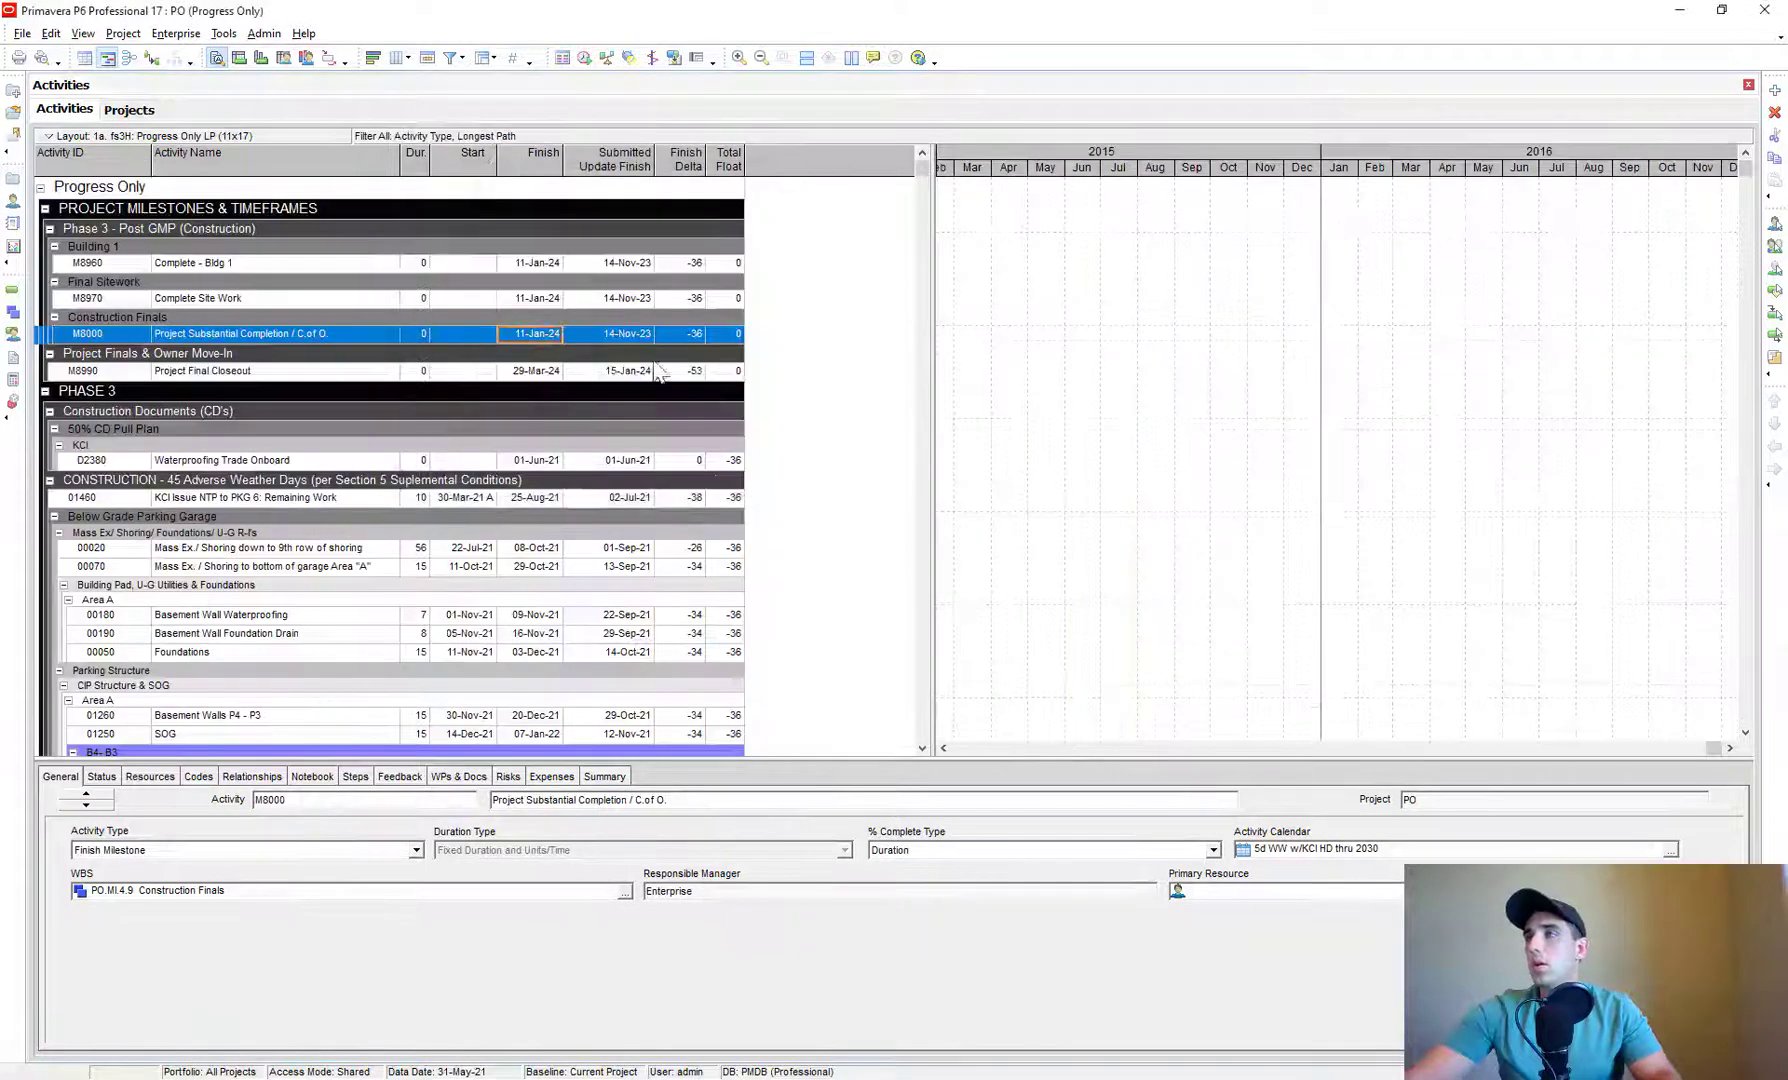
- Examine the longest path's Finish, Submitted Update Finish, Finish Delta and Total Float values, from Test and Balance Level 1 through Project Close-Out
drag(922, 192, 925, 745)
drag(1133, 160, 78, 207)
drag(1246, 173, 860, 185)
drag(1416, 169, 795, 215)
drag(1417, 168, 950, 272)
scroll(580, 620, down, 1)
click(620, 674)
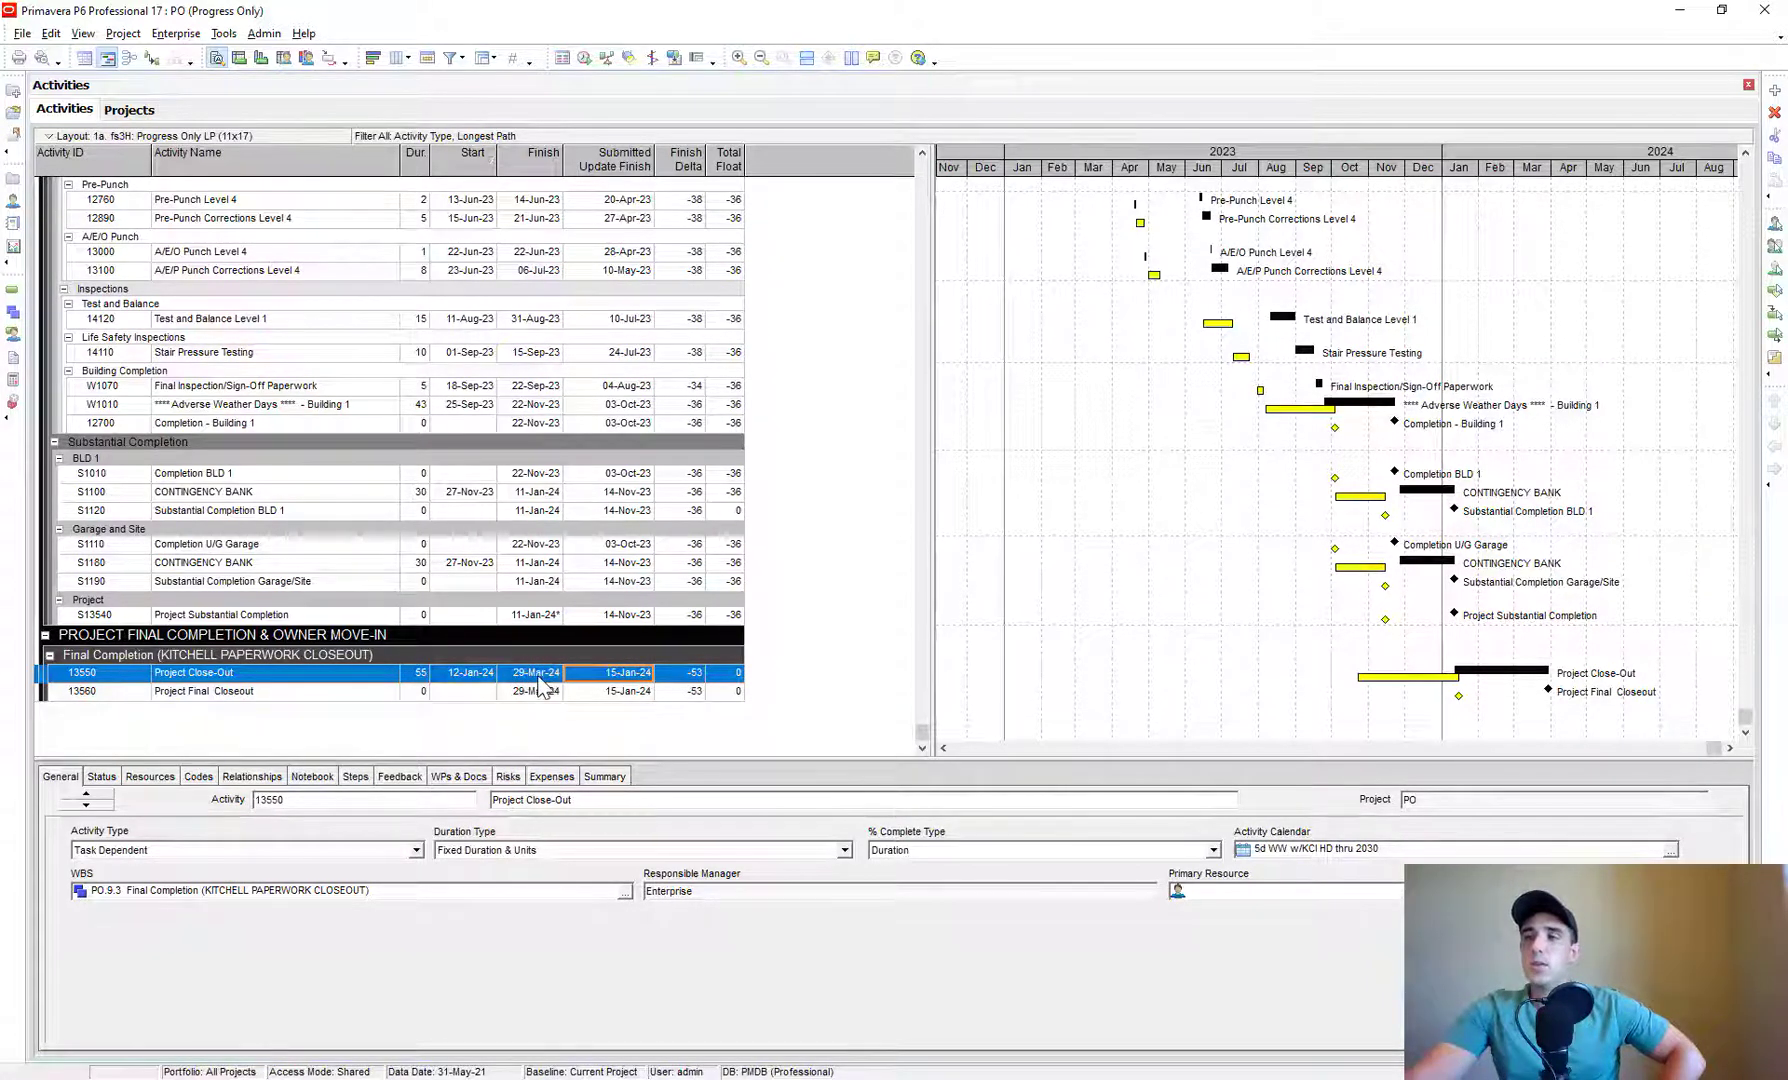
scroll(540, 690, up, 3)
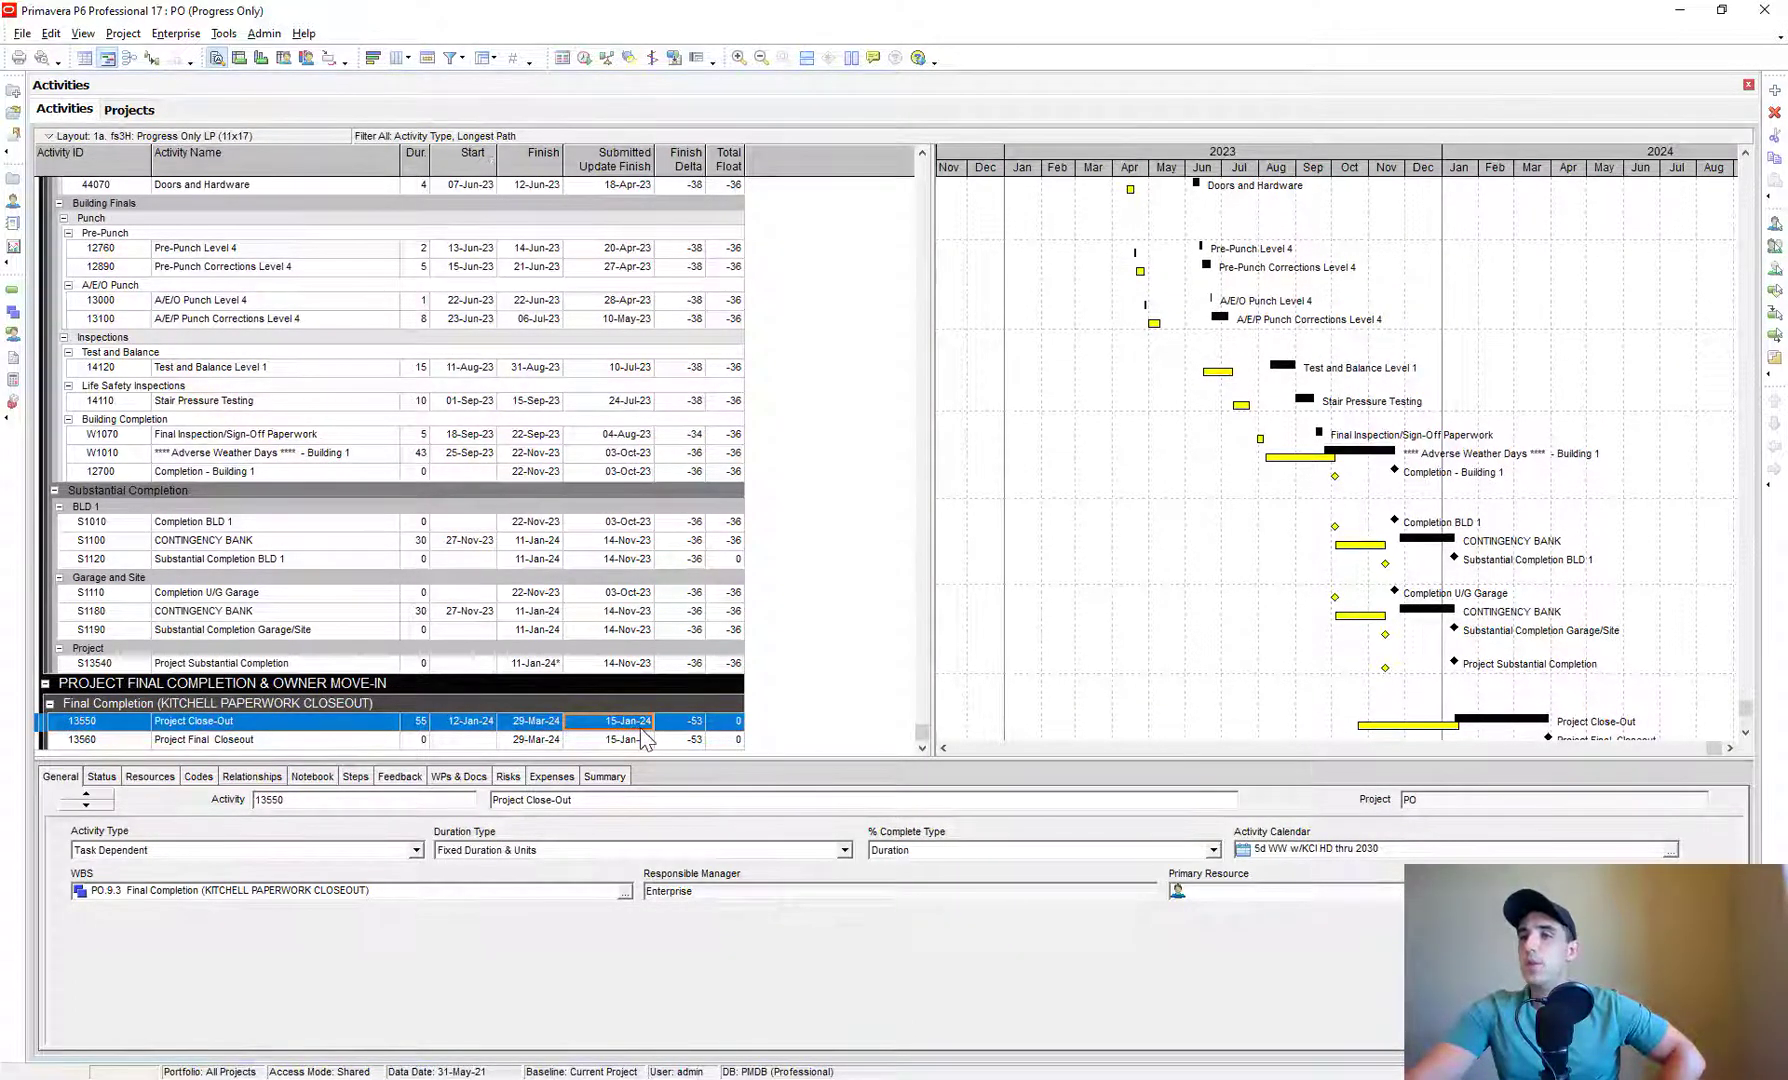
scroll(650, 730, up, 4)
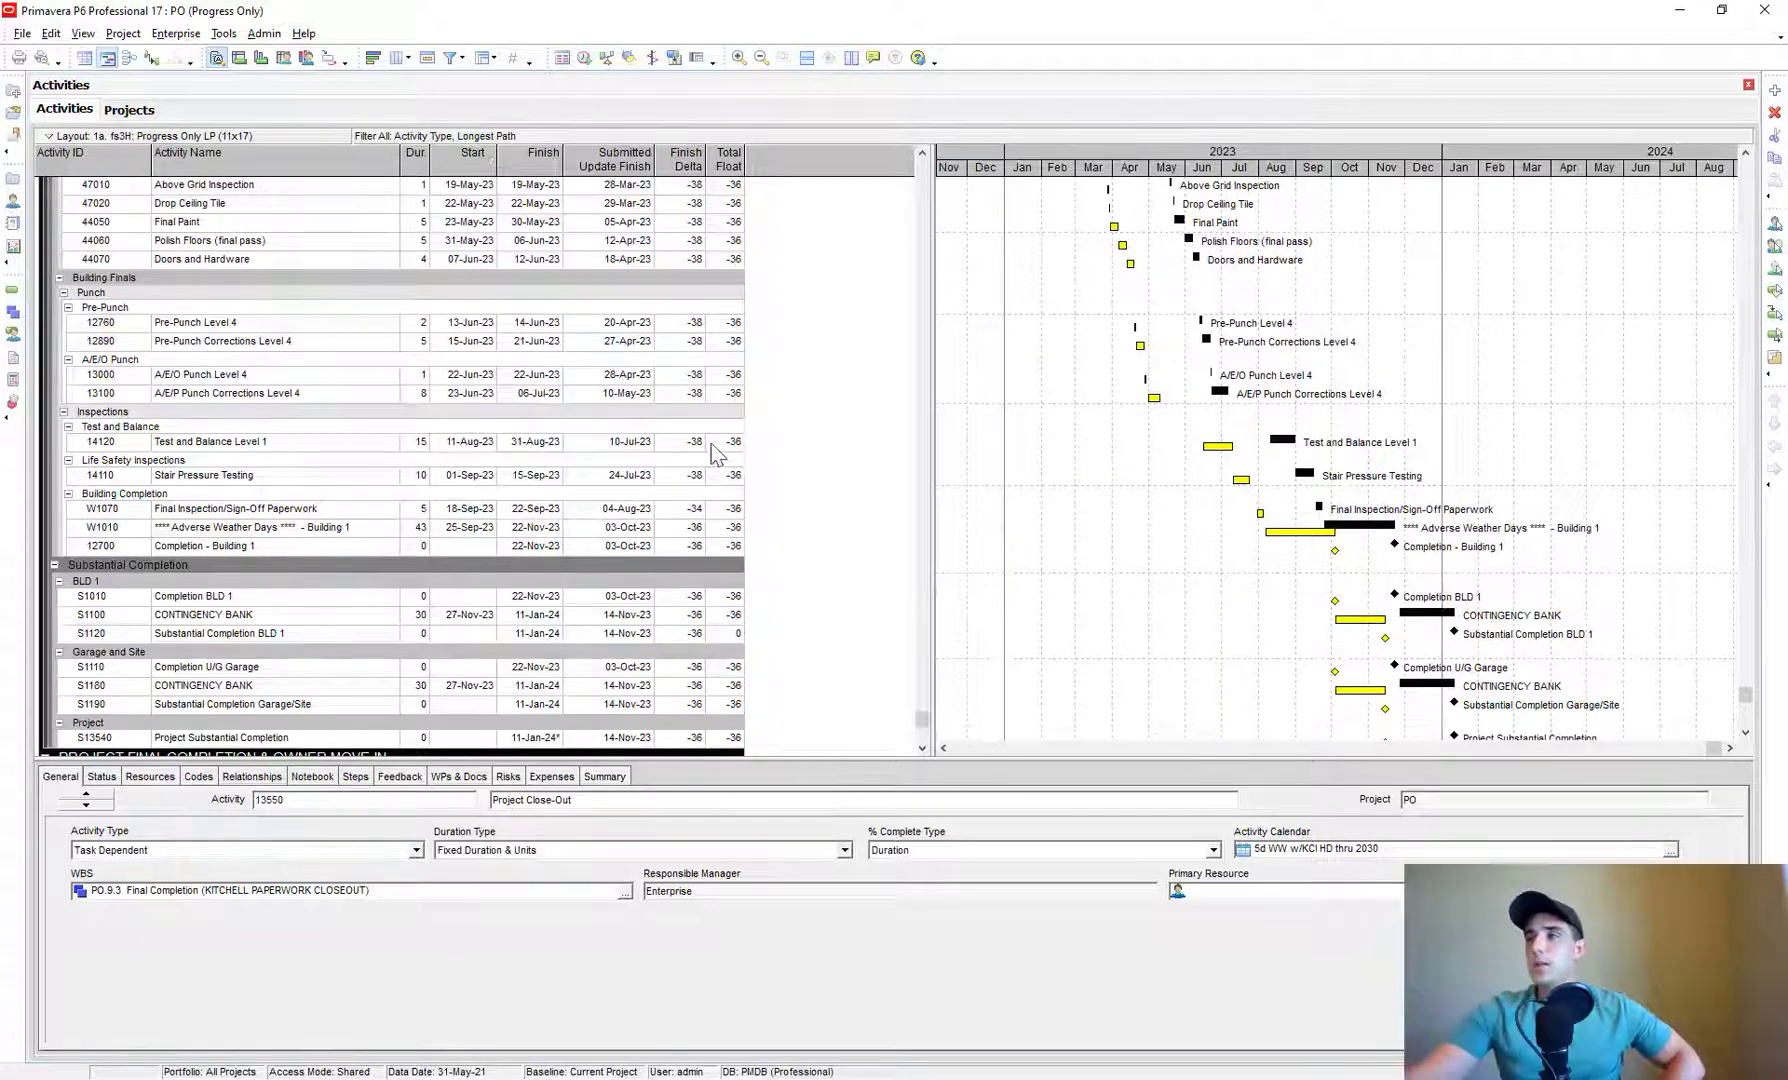
click(470, 441)
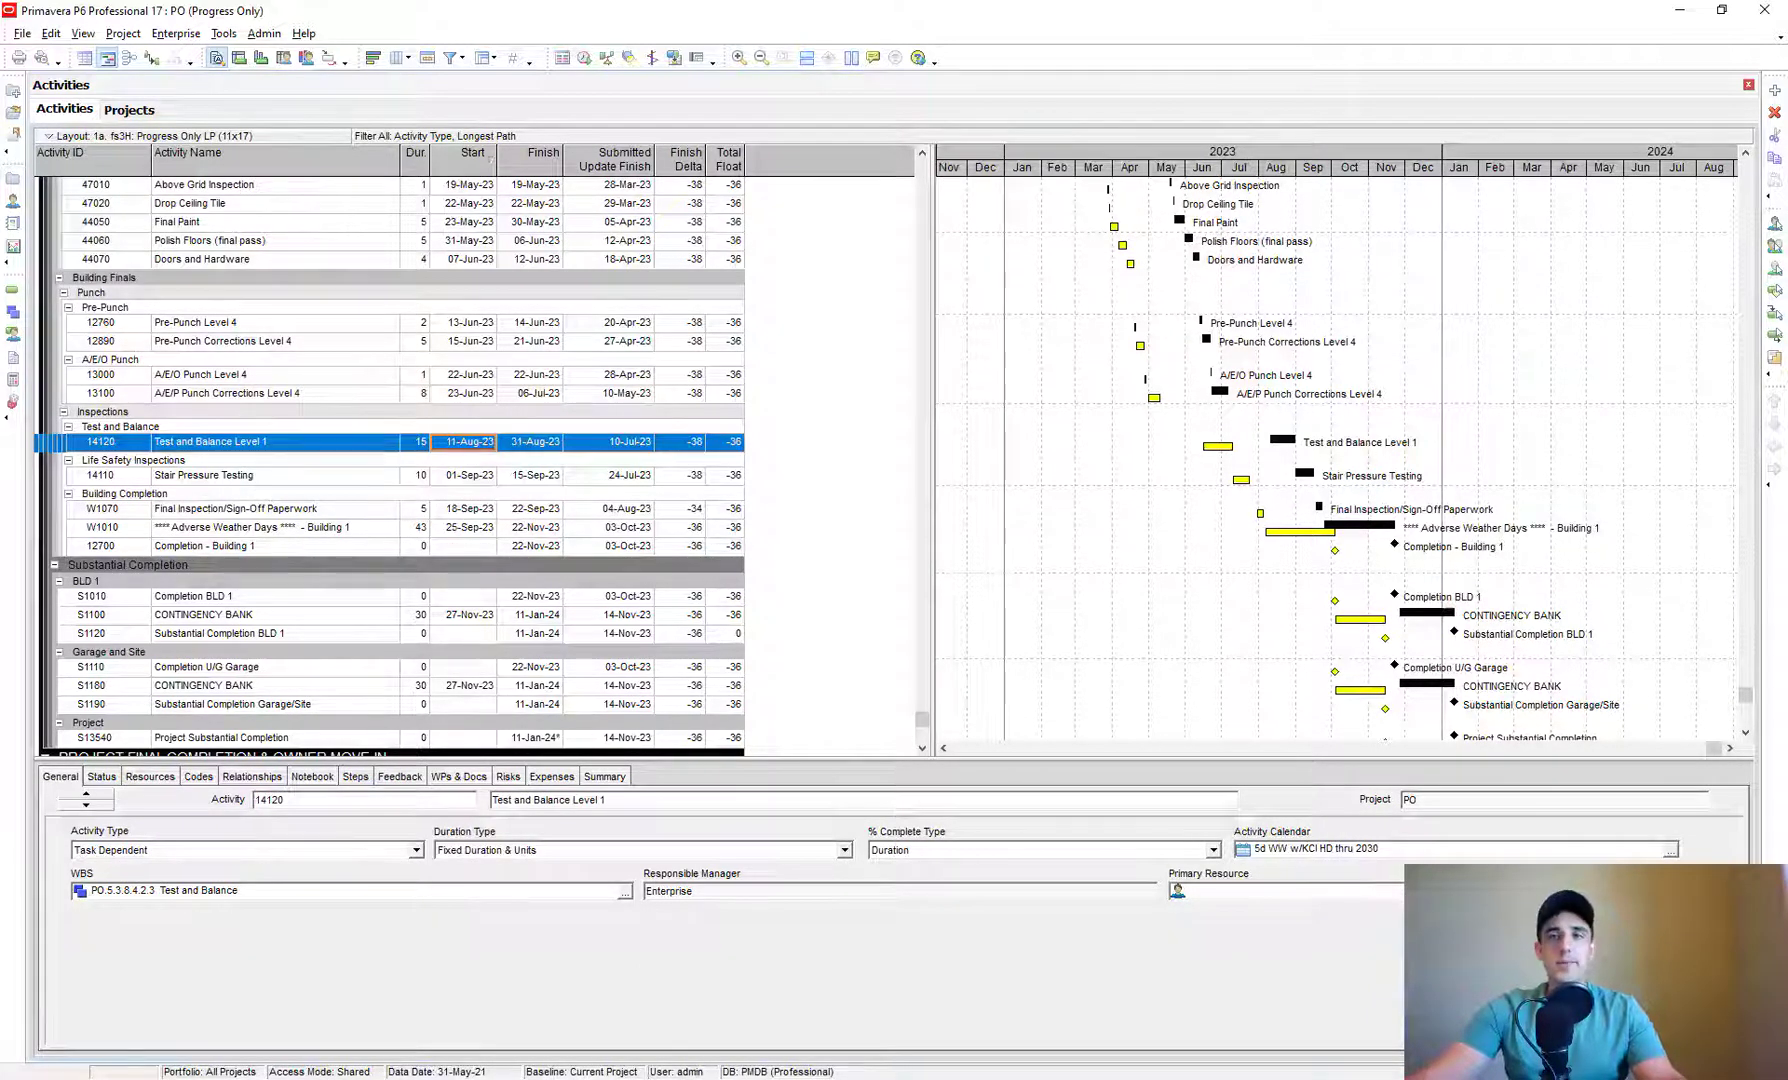